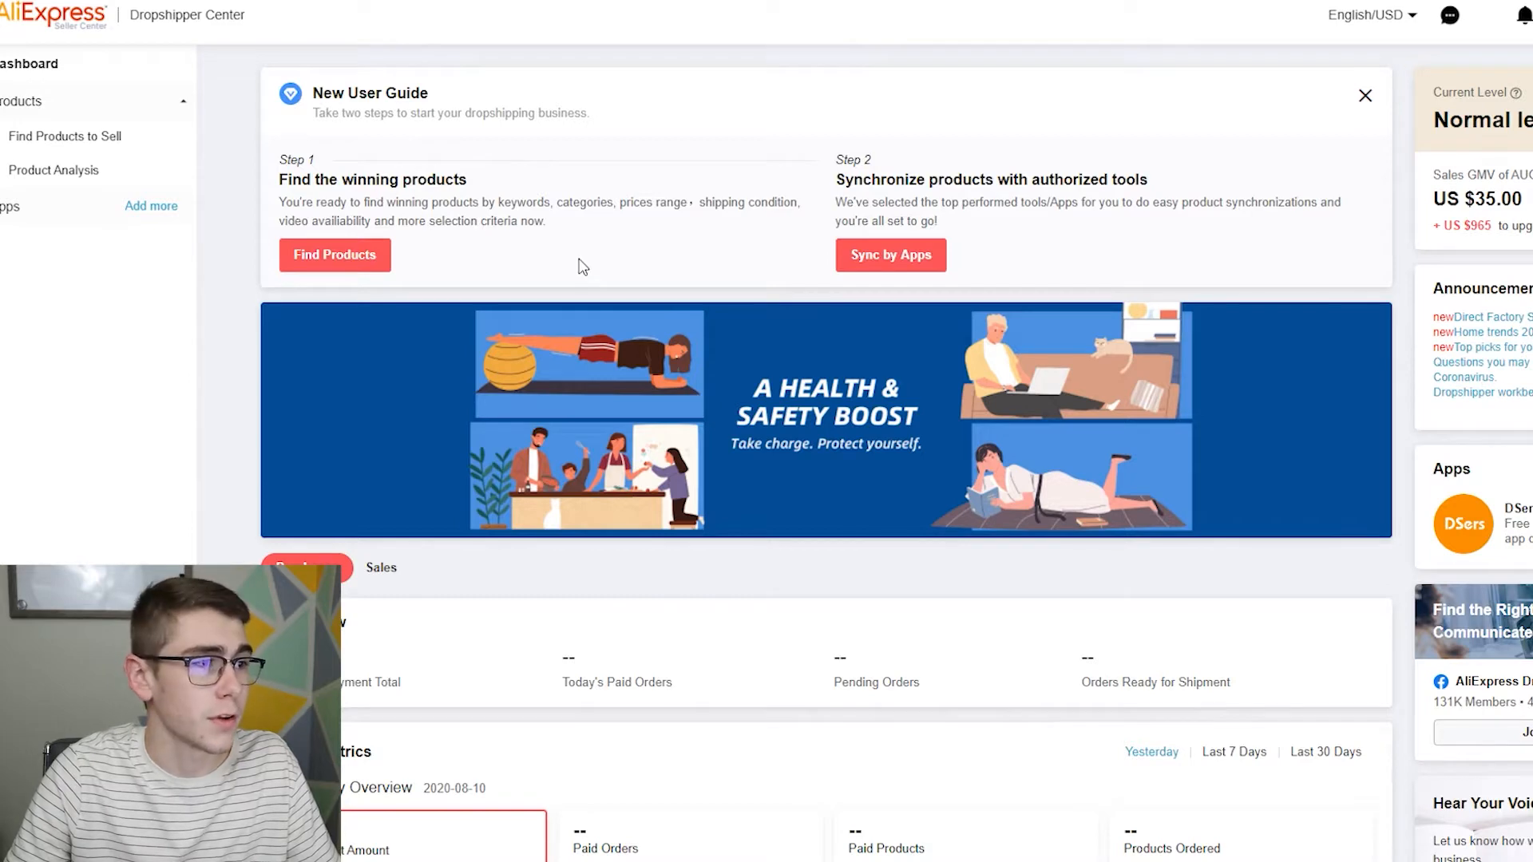
Step: Open the product finder and sort the hot-selling items by dropshipping orders for all countries
{"action": "left_click", "coordinate": [335, 256]}
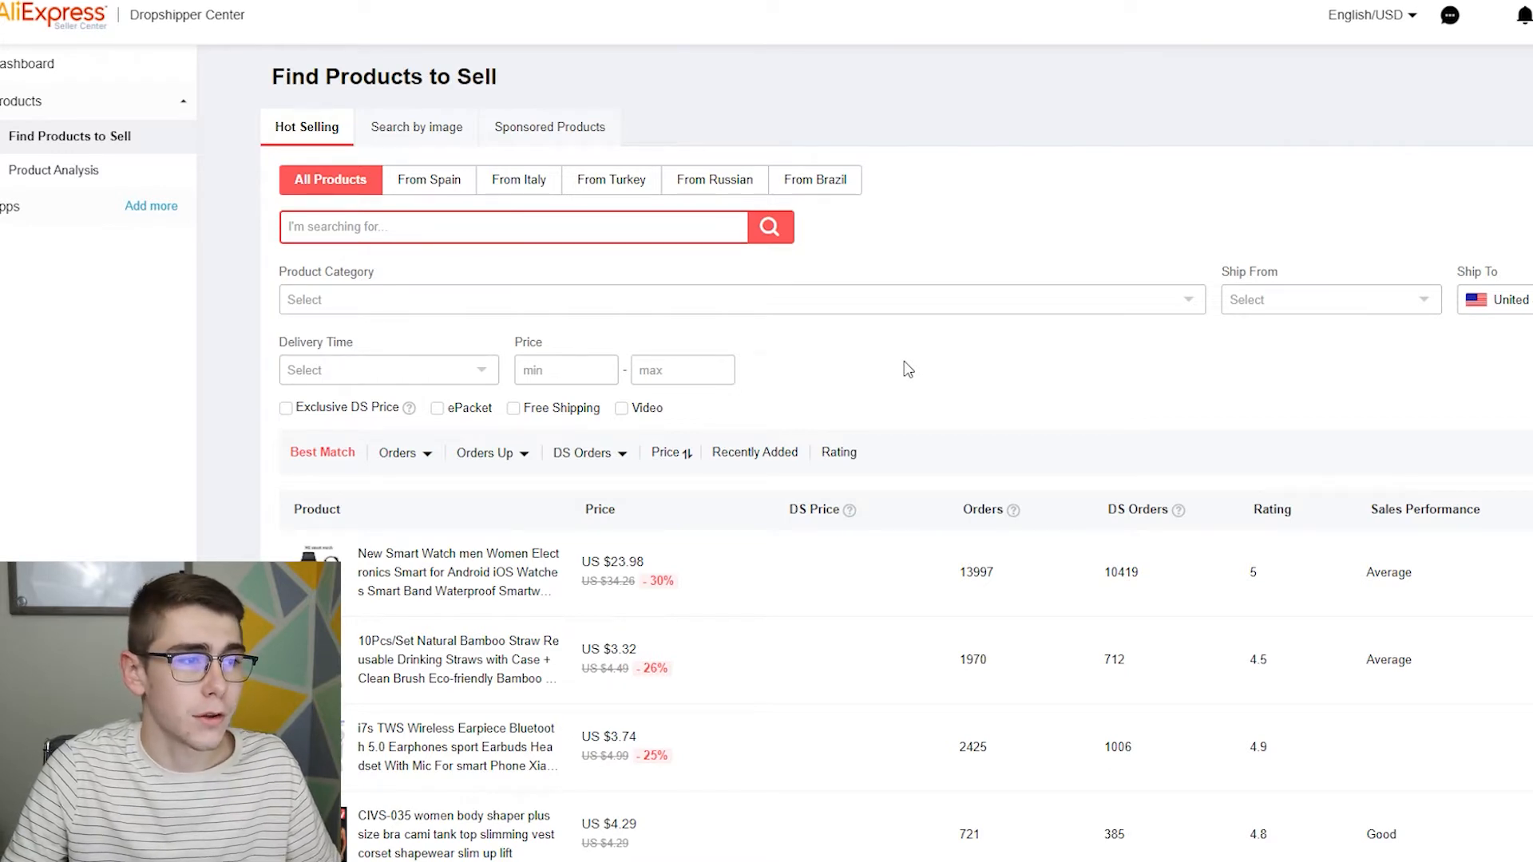
{"action": "mouse_move", "coordinate": [595, 455]}
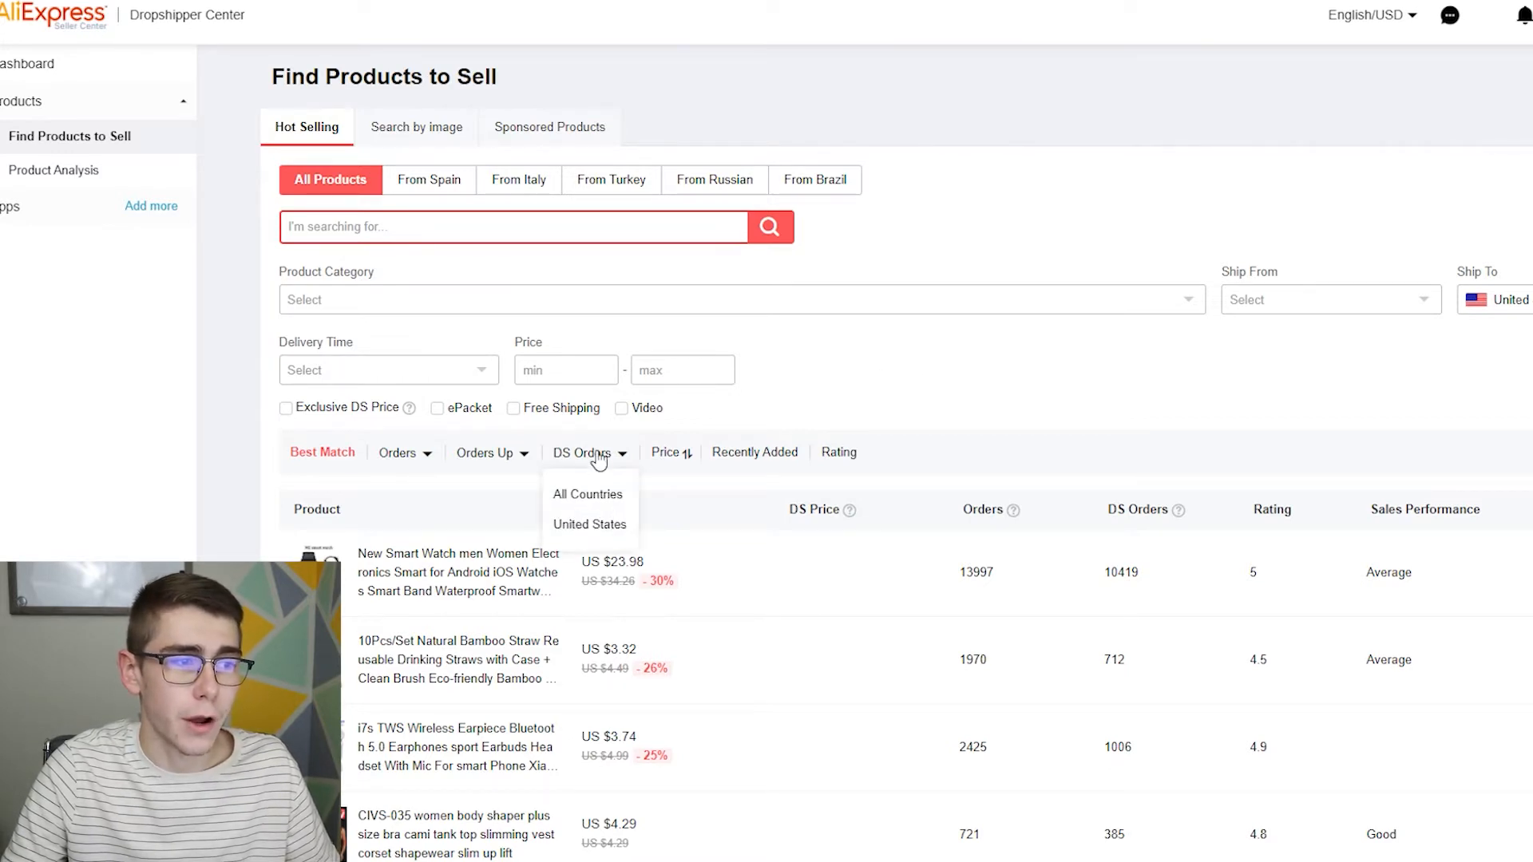
{"action": "left_click", "coordinate": [589, 492]}
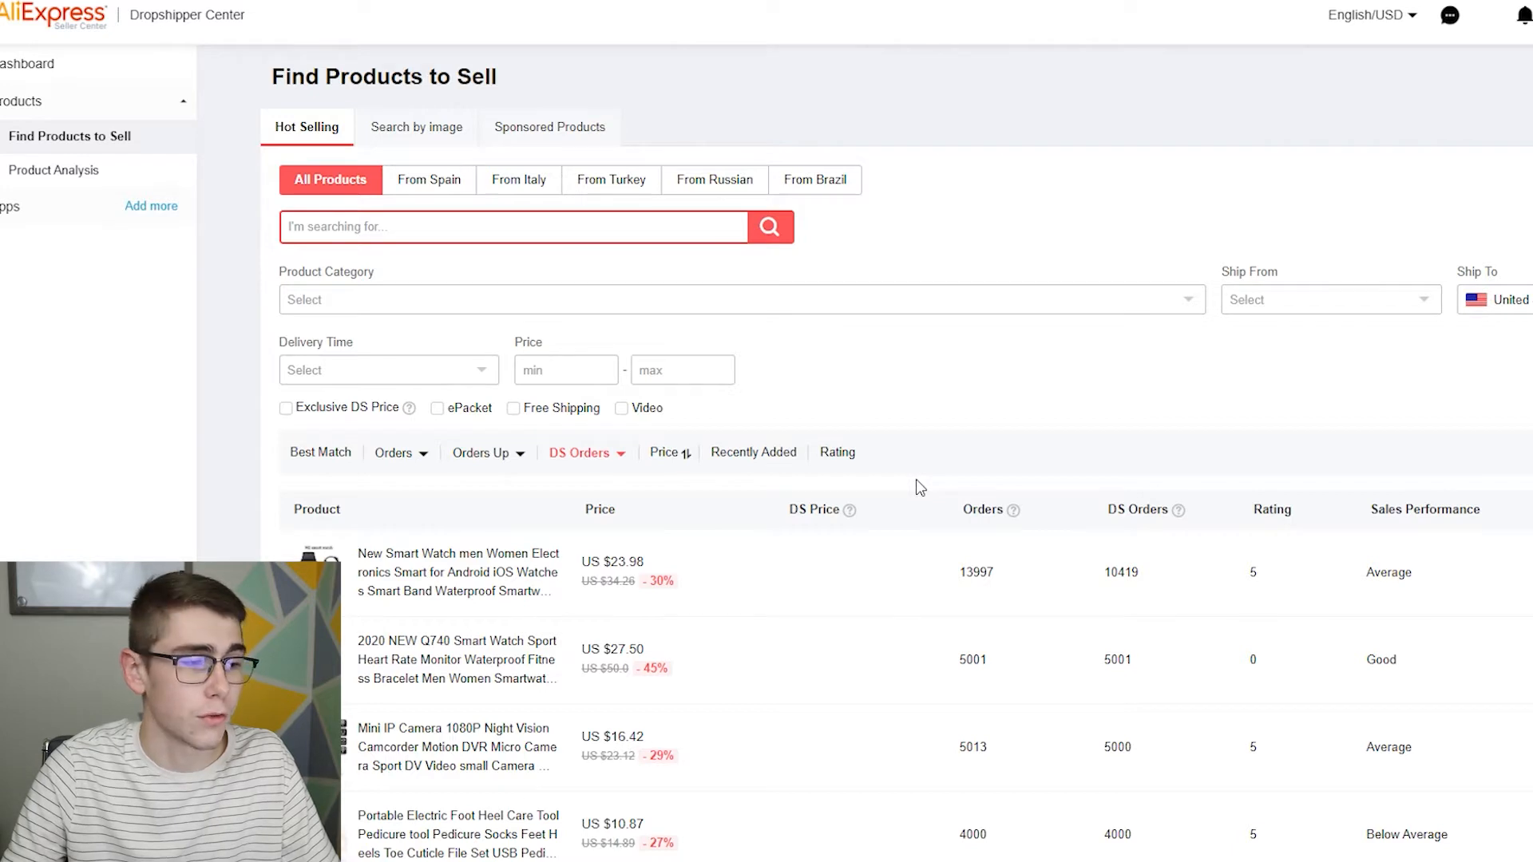
Step: Open the Mini IP Camera 1080P Night Vision listing and review its product video and the Camera NO card option
{"action": "scroll", "coordinate": [917, 479], "scroll_direction": "down", "scroll_amount": 3}
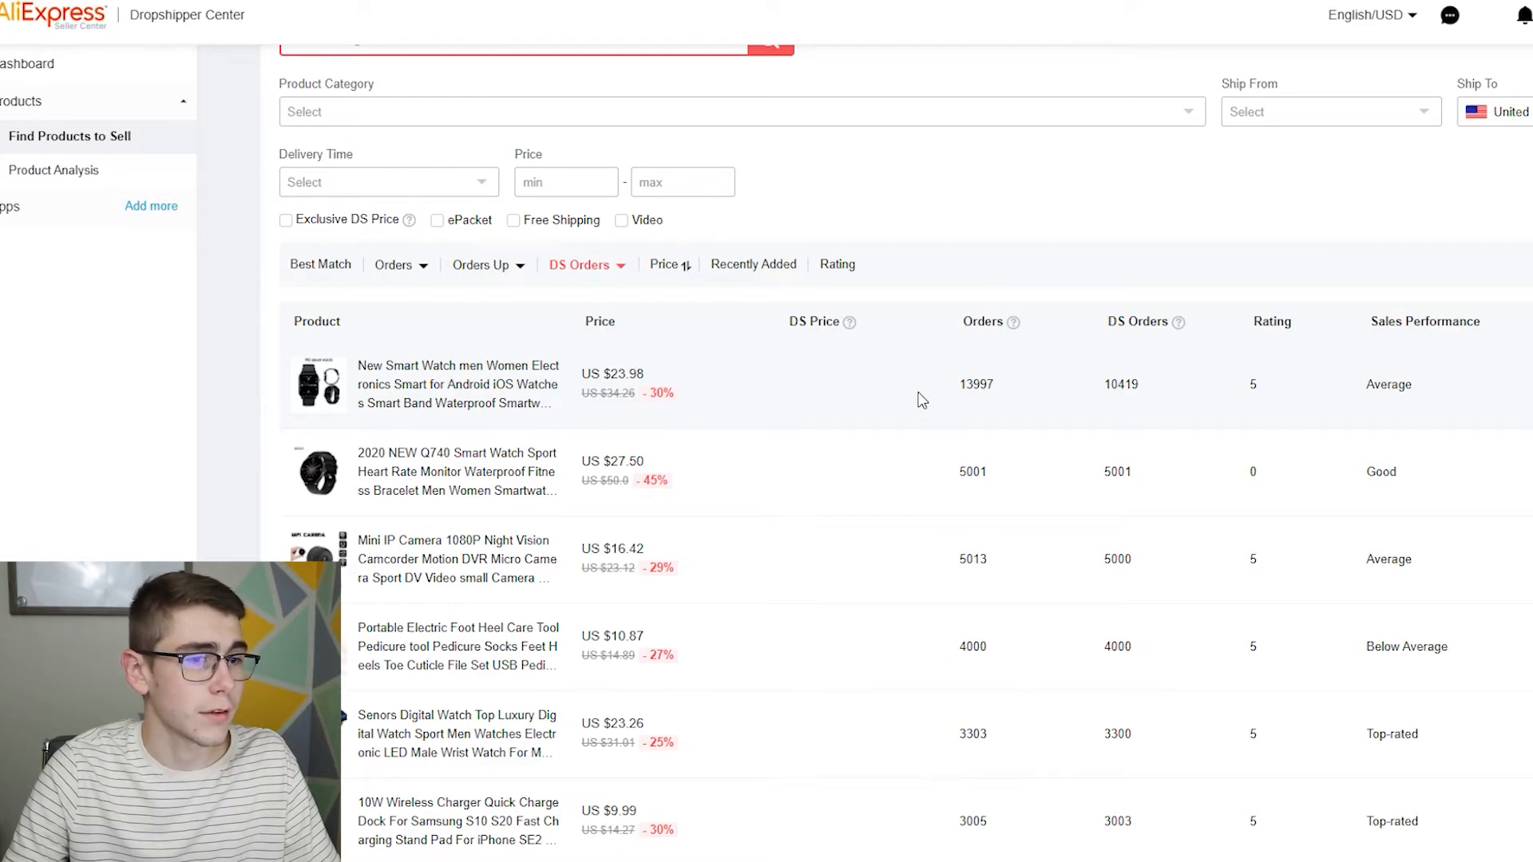
{"action": "left_click", "coordinate": [459, 543]}
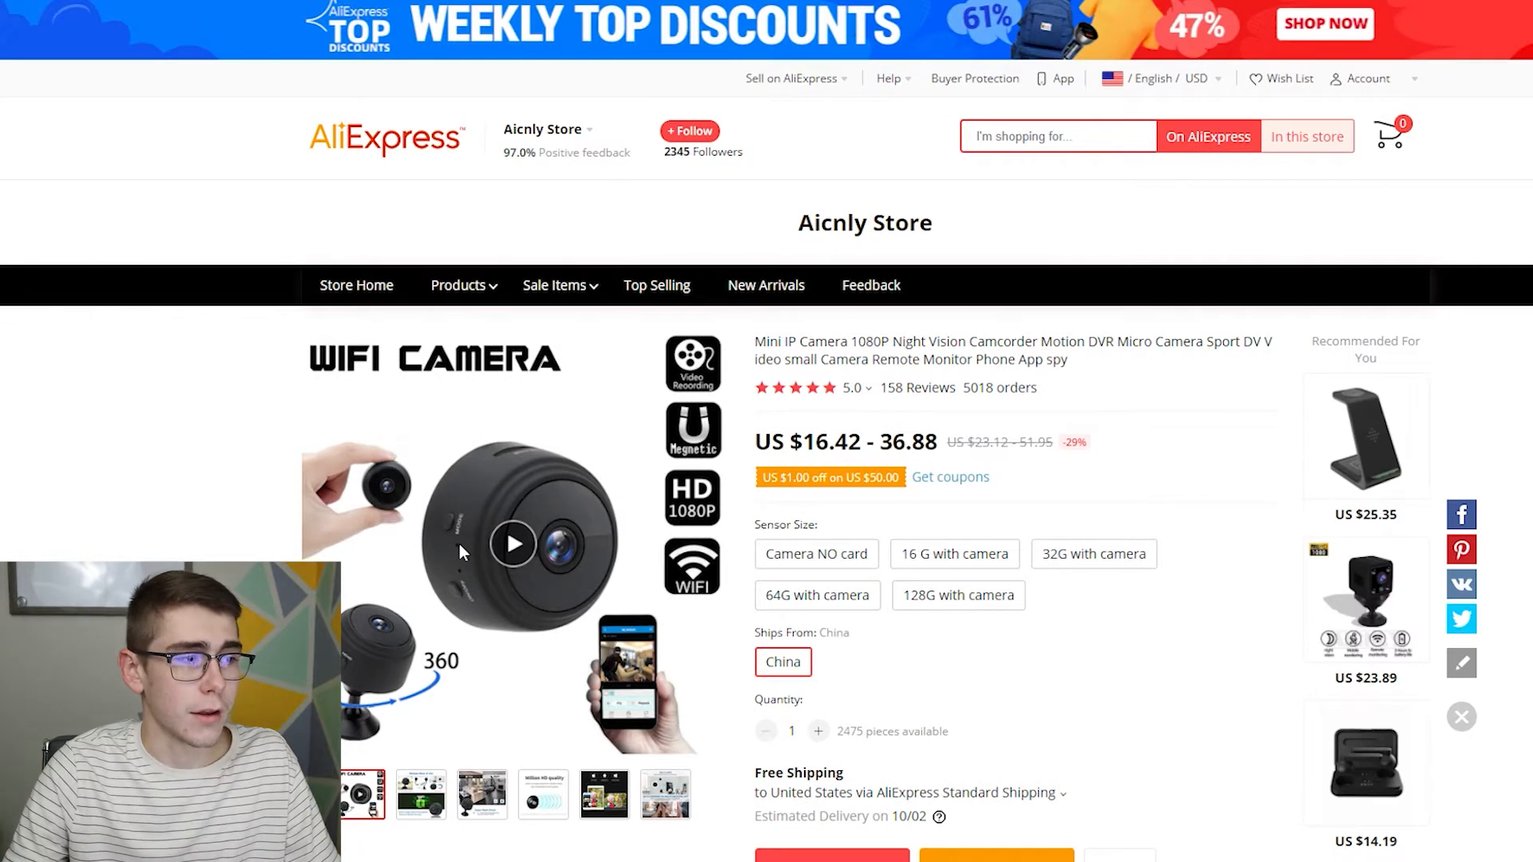
{"action": "left_click", "coordinate": [514, 546]}
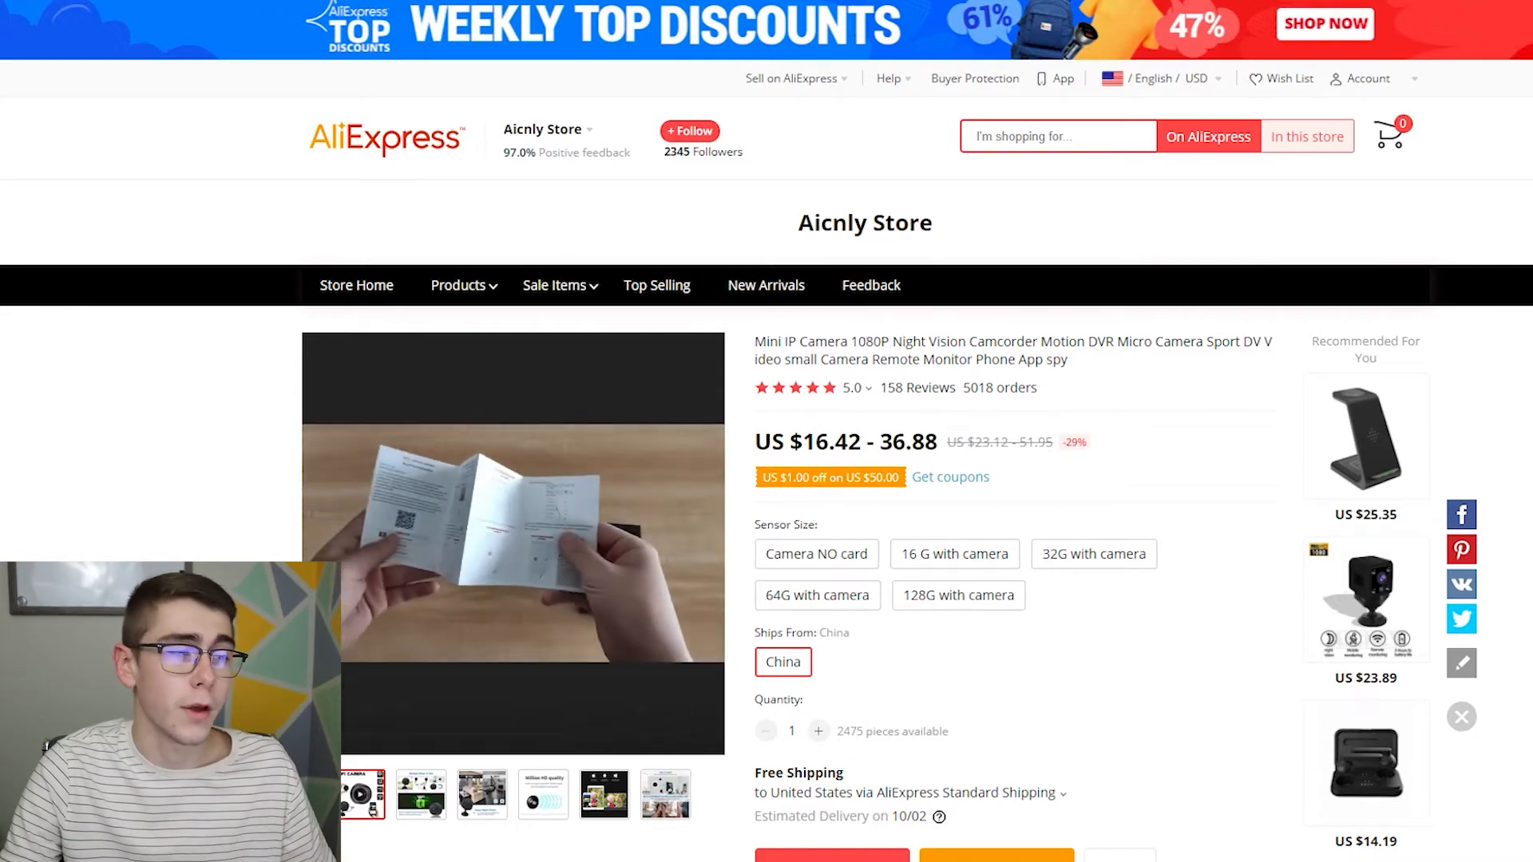
{"action": "left_click", "coordinate": [861, 559]}
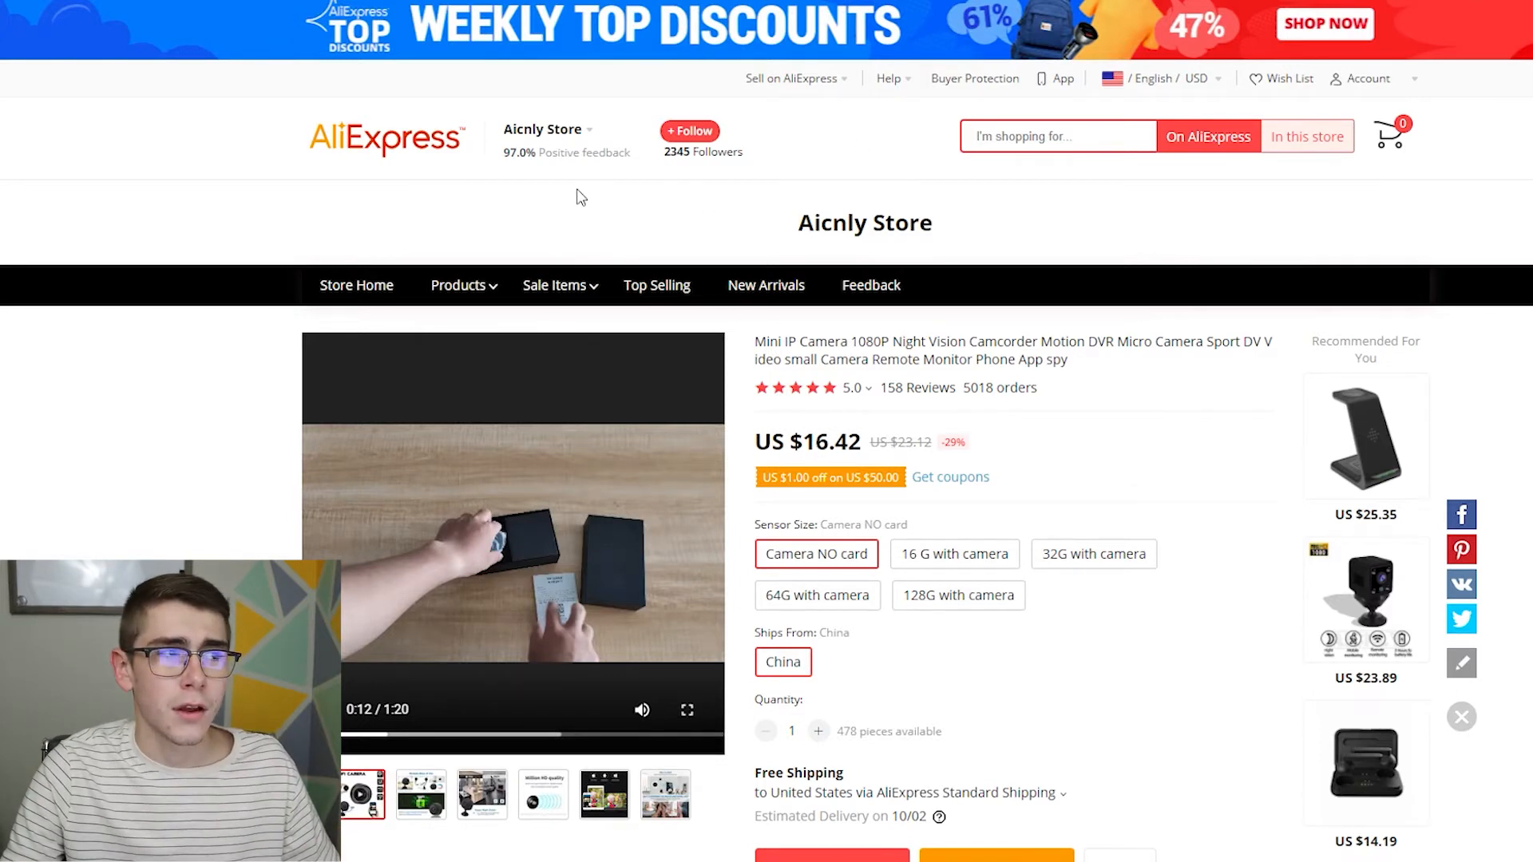
{"action": "mouse_move", "coordinate": [559, 159]}
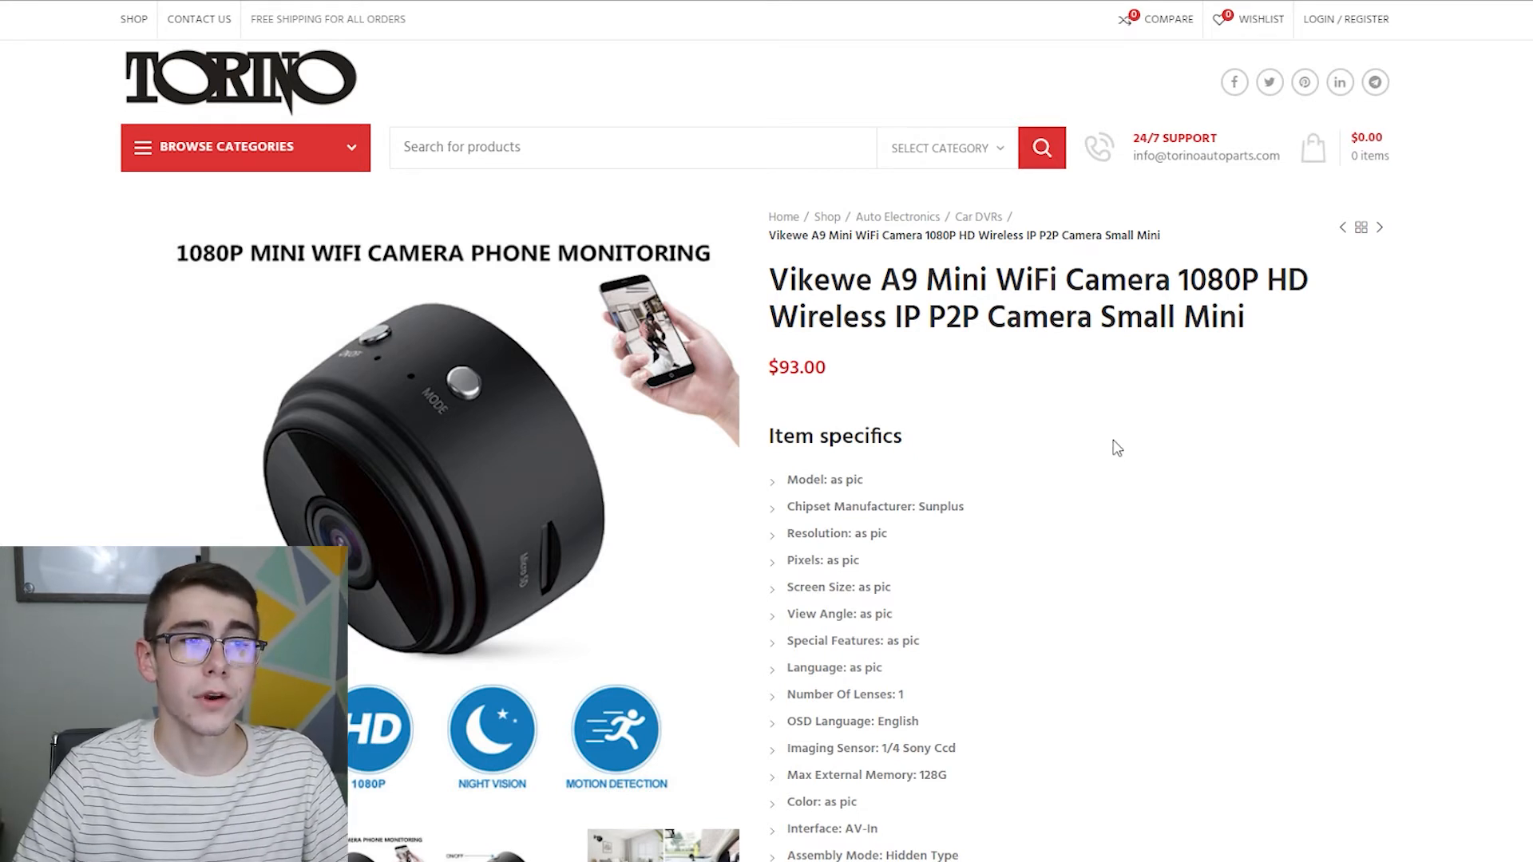
Step: Examine the gallery images and item specifics of the Vikewe A9 Mini WiFi Camera on the Torino store
{"action": "scroll", "coordinate": [1064, 438], "scroll_direction": "down", "scroll_amount": 2}
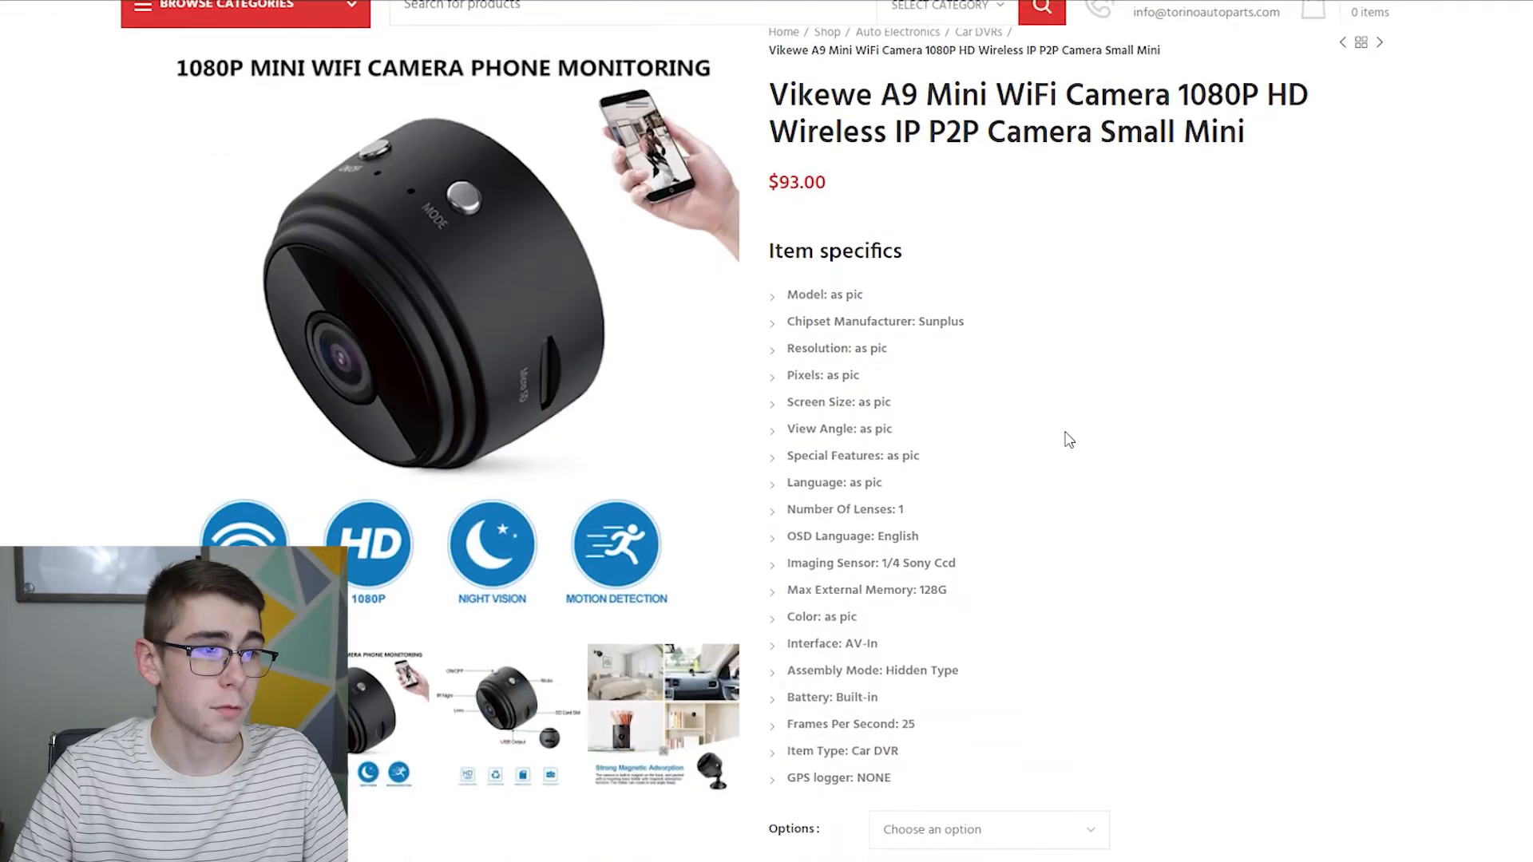
{"action": "left_click", "coordinate": [638, 706]}
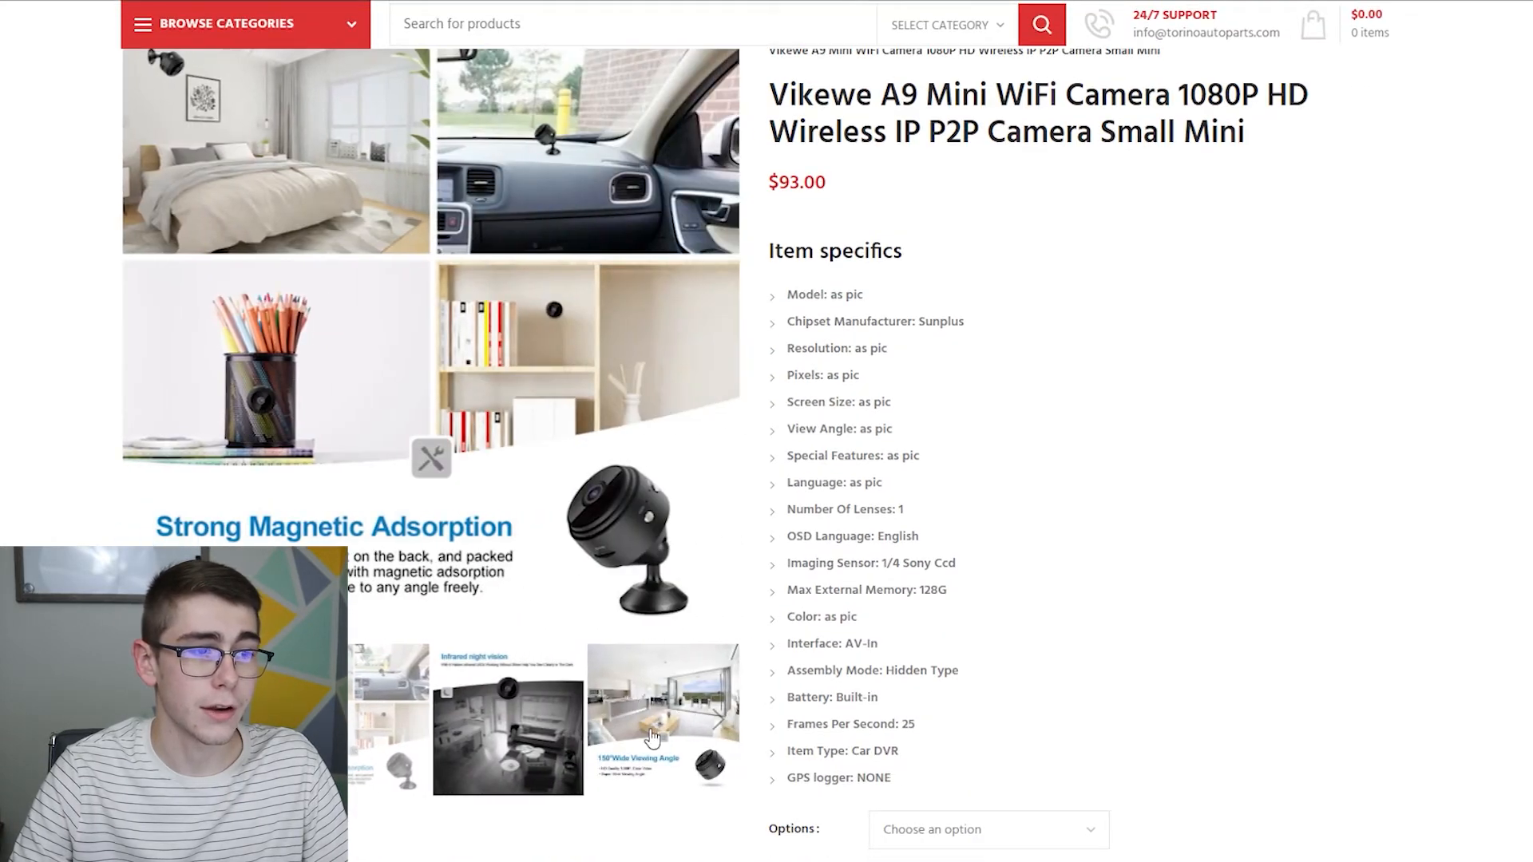
{"action": "left_click", "coordinate": [572, 747]}
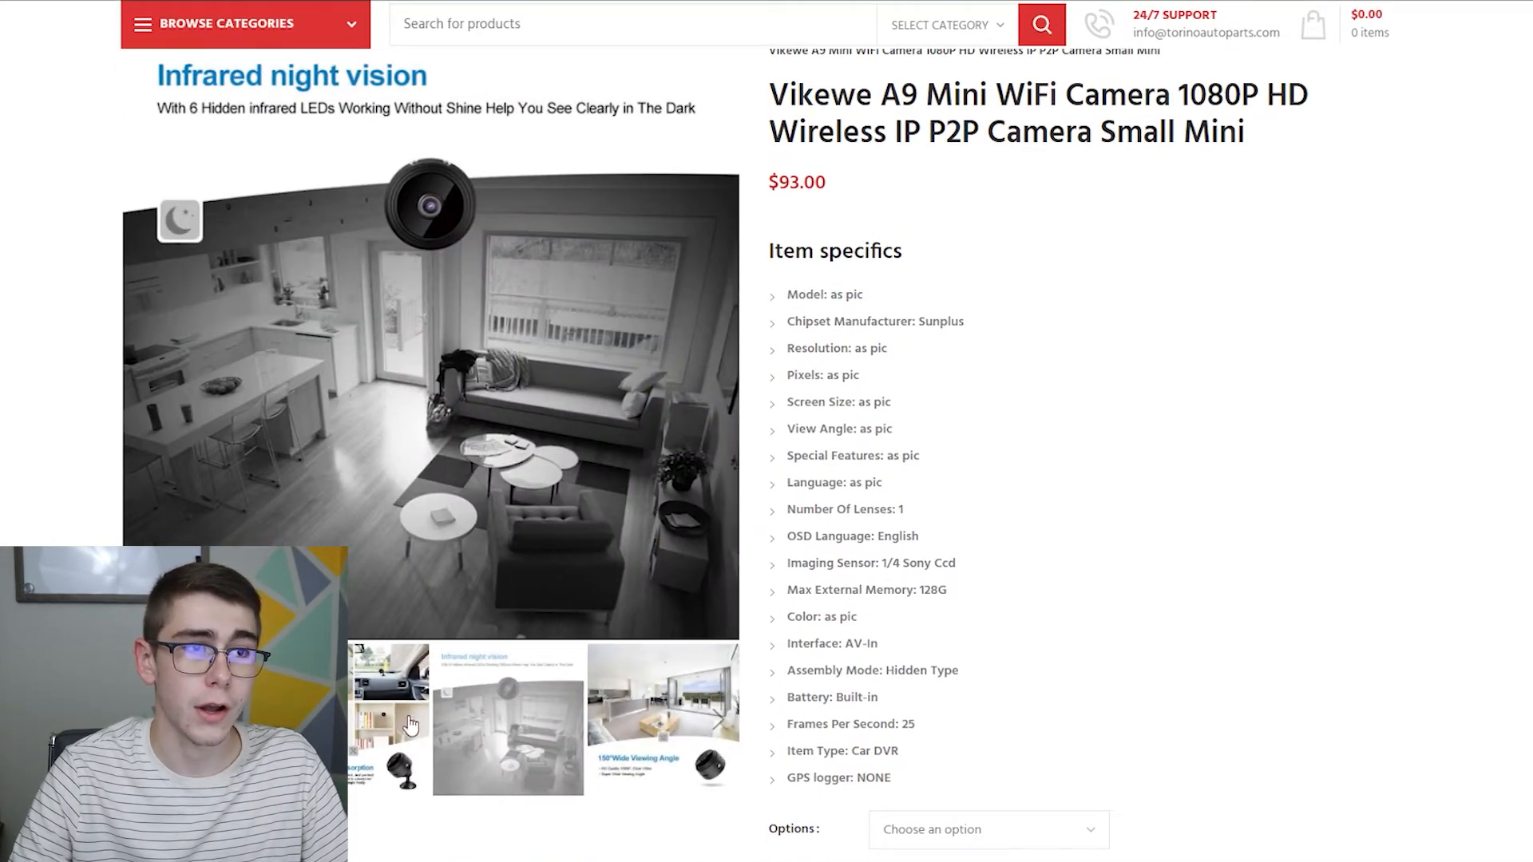
{"action": "left_click", "coordinate": [409, 723]}
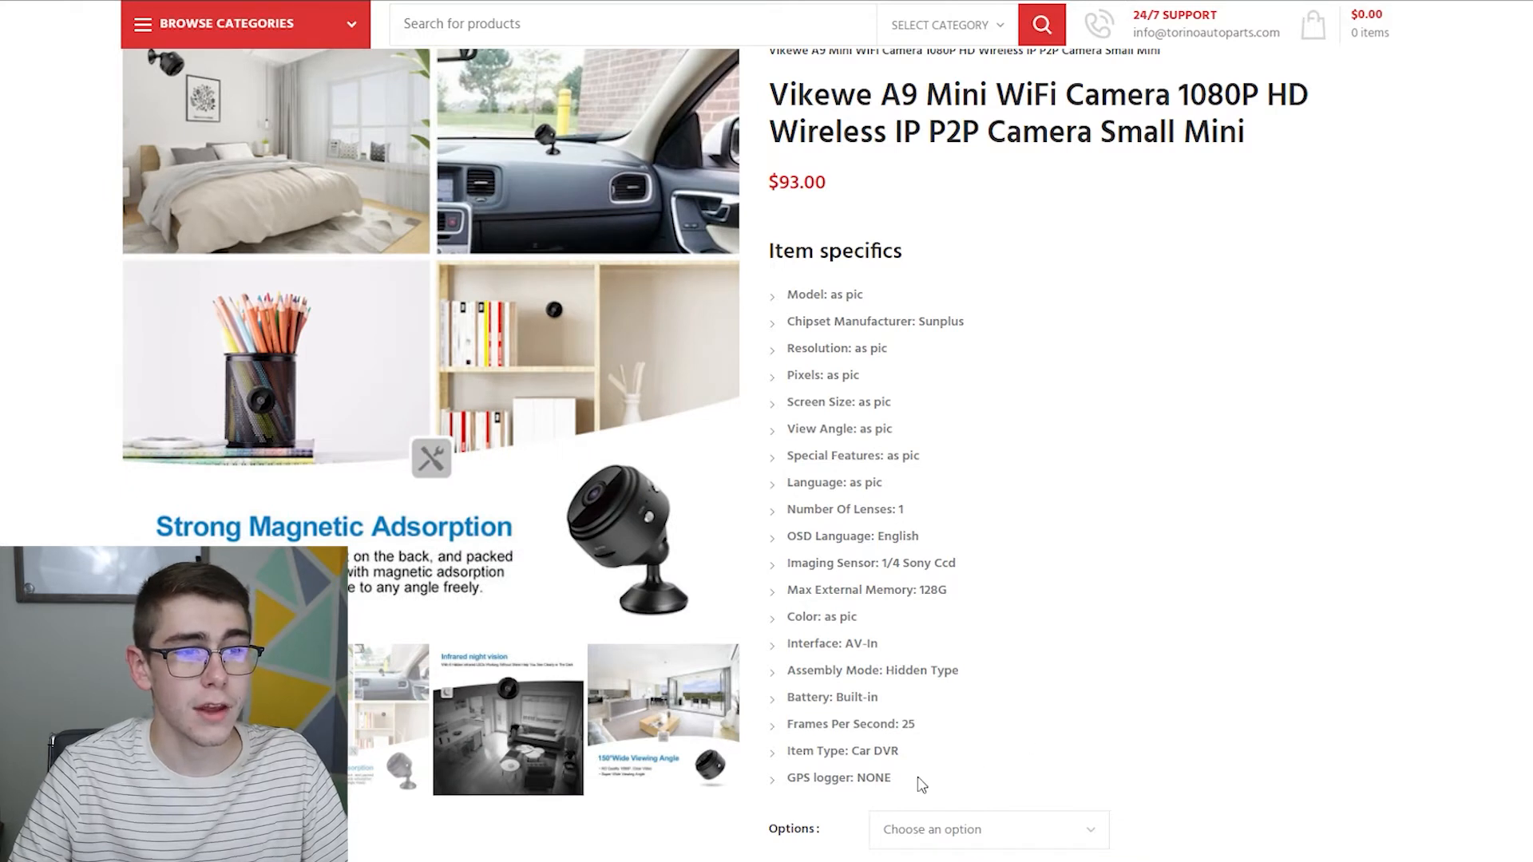
{"action": "left_click_drag", "start_coordinate": [896, 779], "coordinate": [770, 298]}
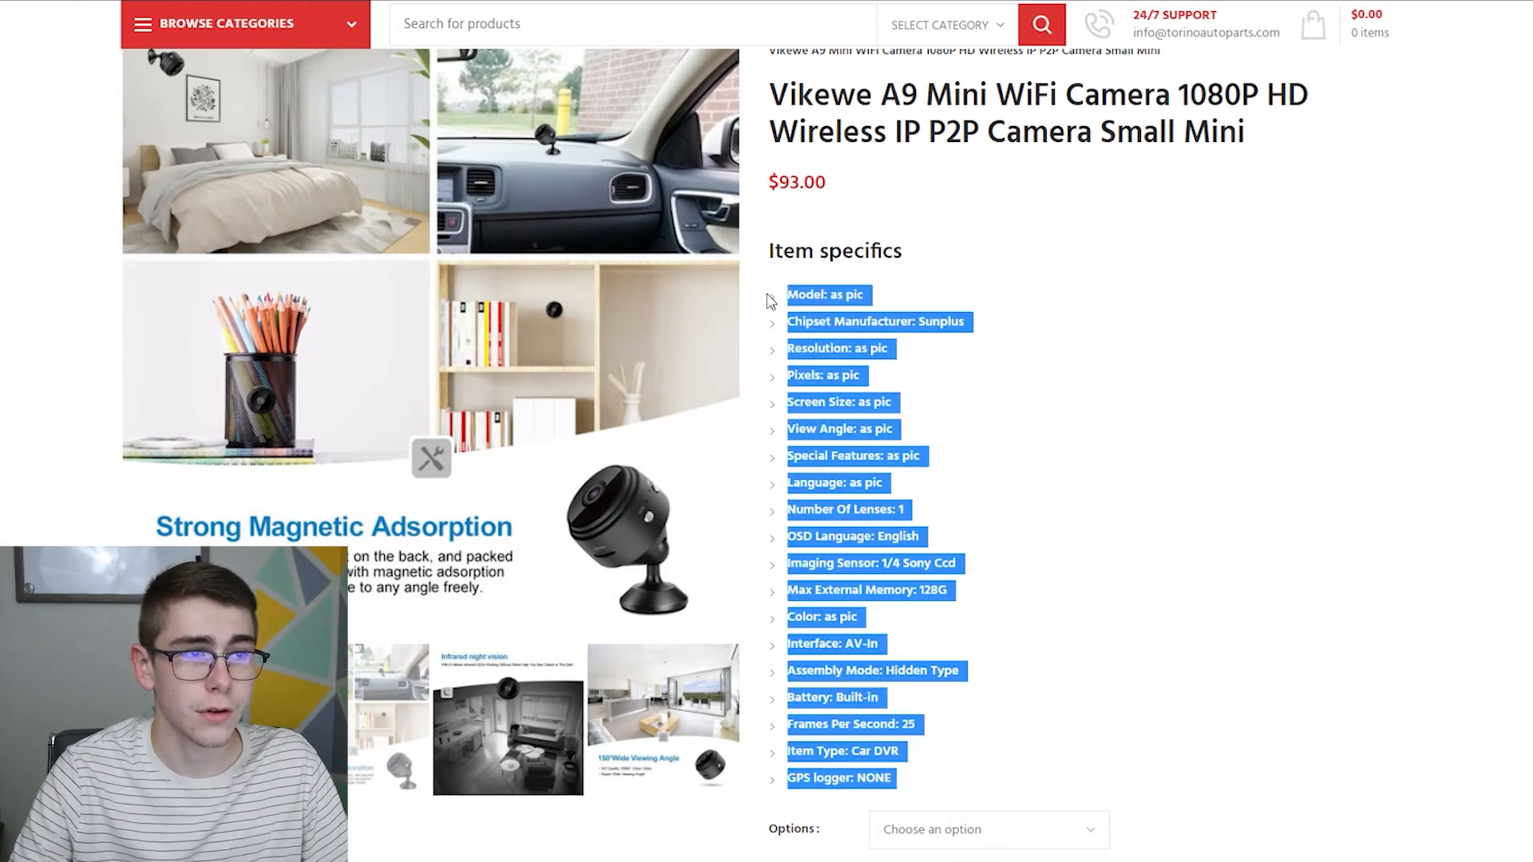
{"action": "left_click", "coordinate": [771, 300]}
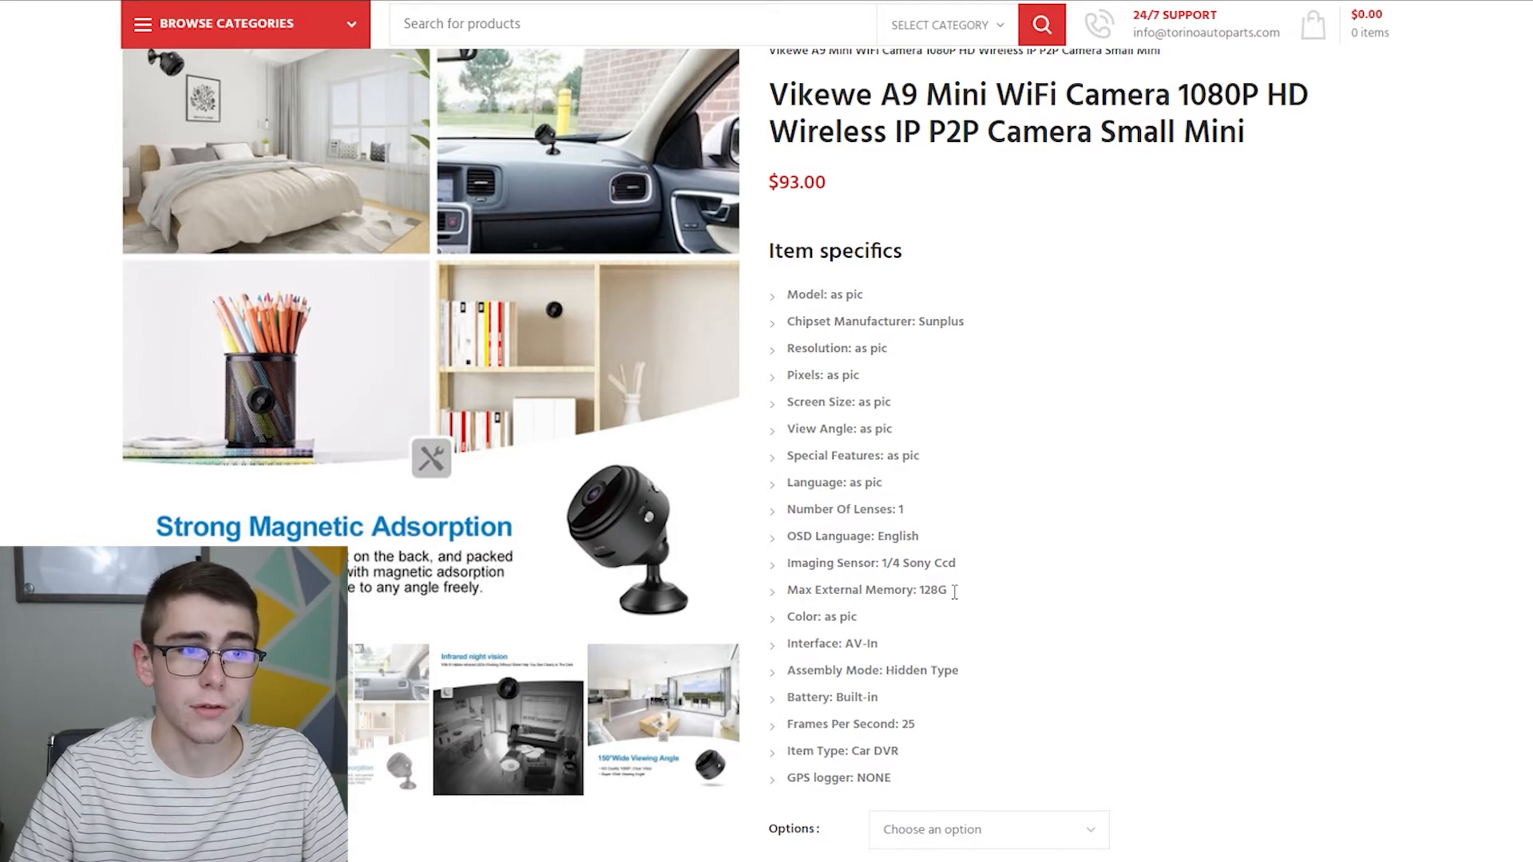
Step: Look through the purchase options and the other car cameras listed below the Torino product
{"action": "scroll", "coordinate": [955, 591], "scroll_direction": "down", "scroll_amount": 15}
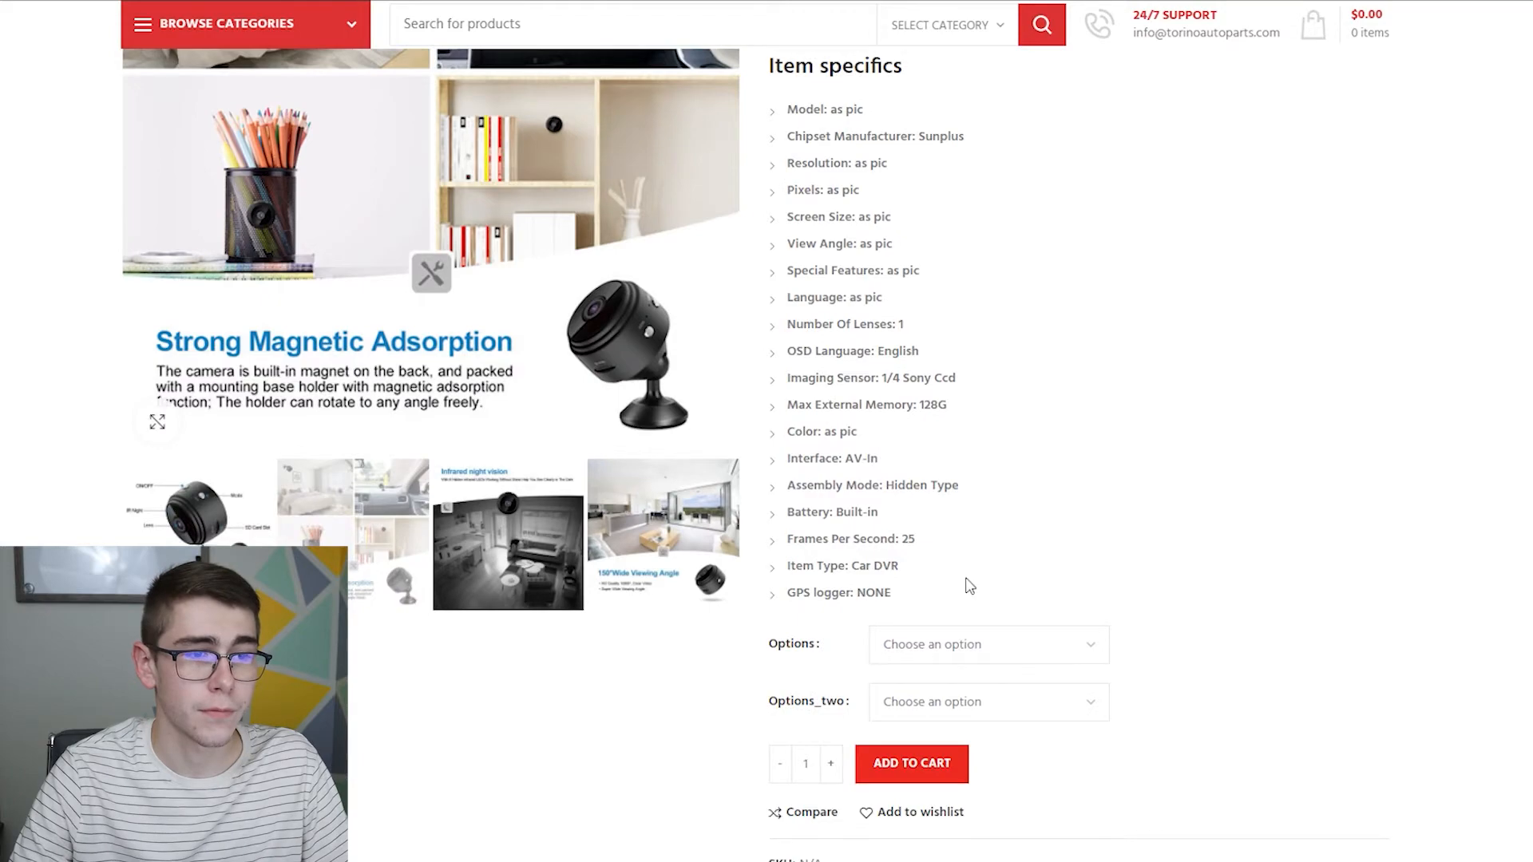
{"action": "scroll", "coordinate": [1400, 439], "scroll_direction": "down", "scroll_amount": 12}
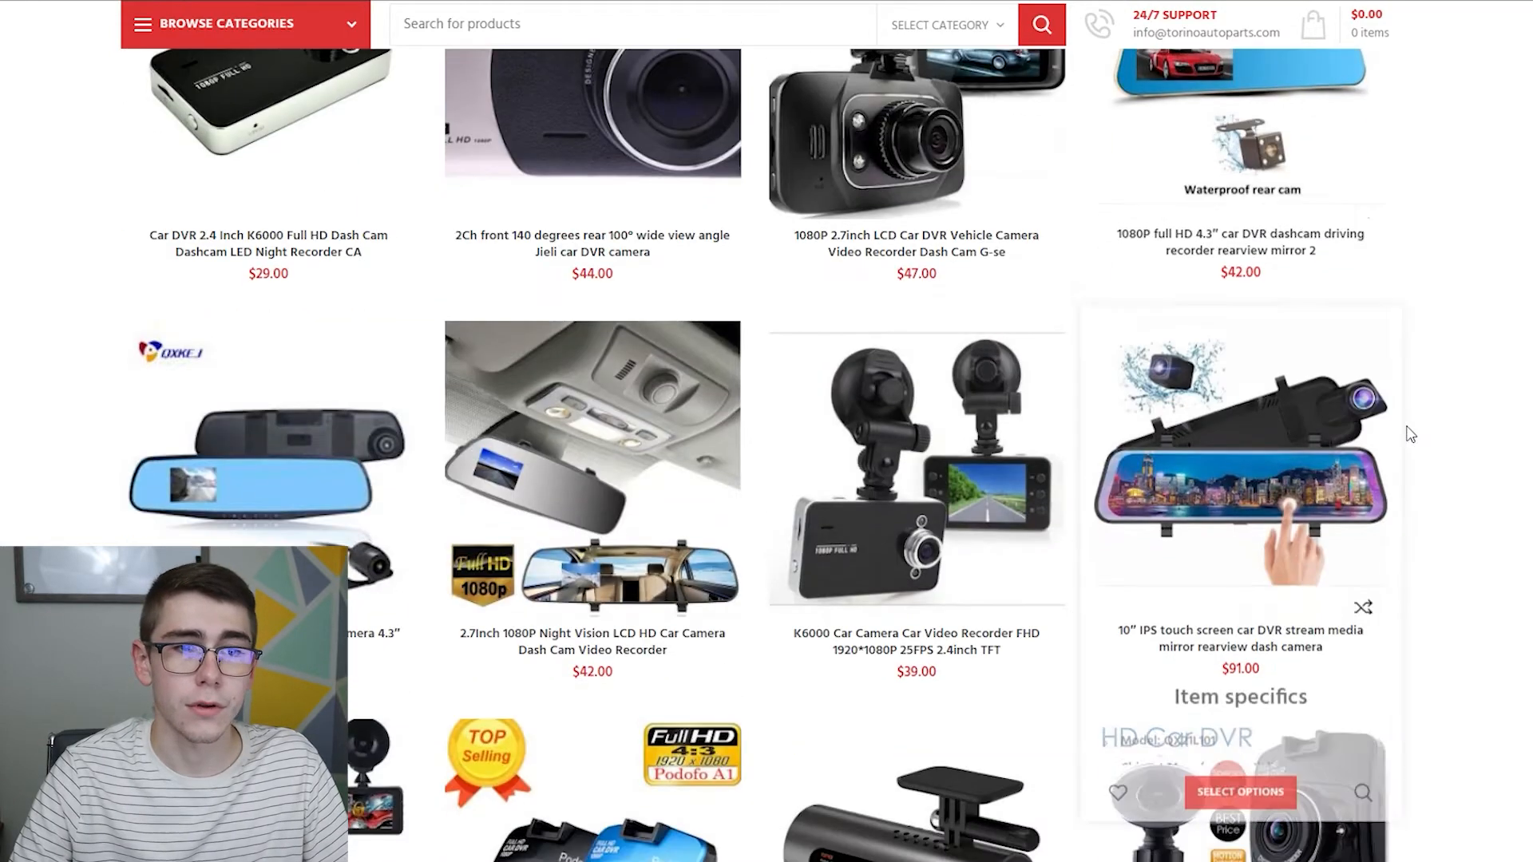
{"action": "scroll", "coordinate": [1513, 408], "scroll_direction": "down", "scroll_amount": 15}
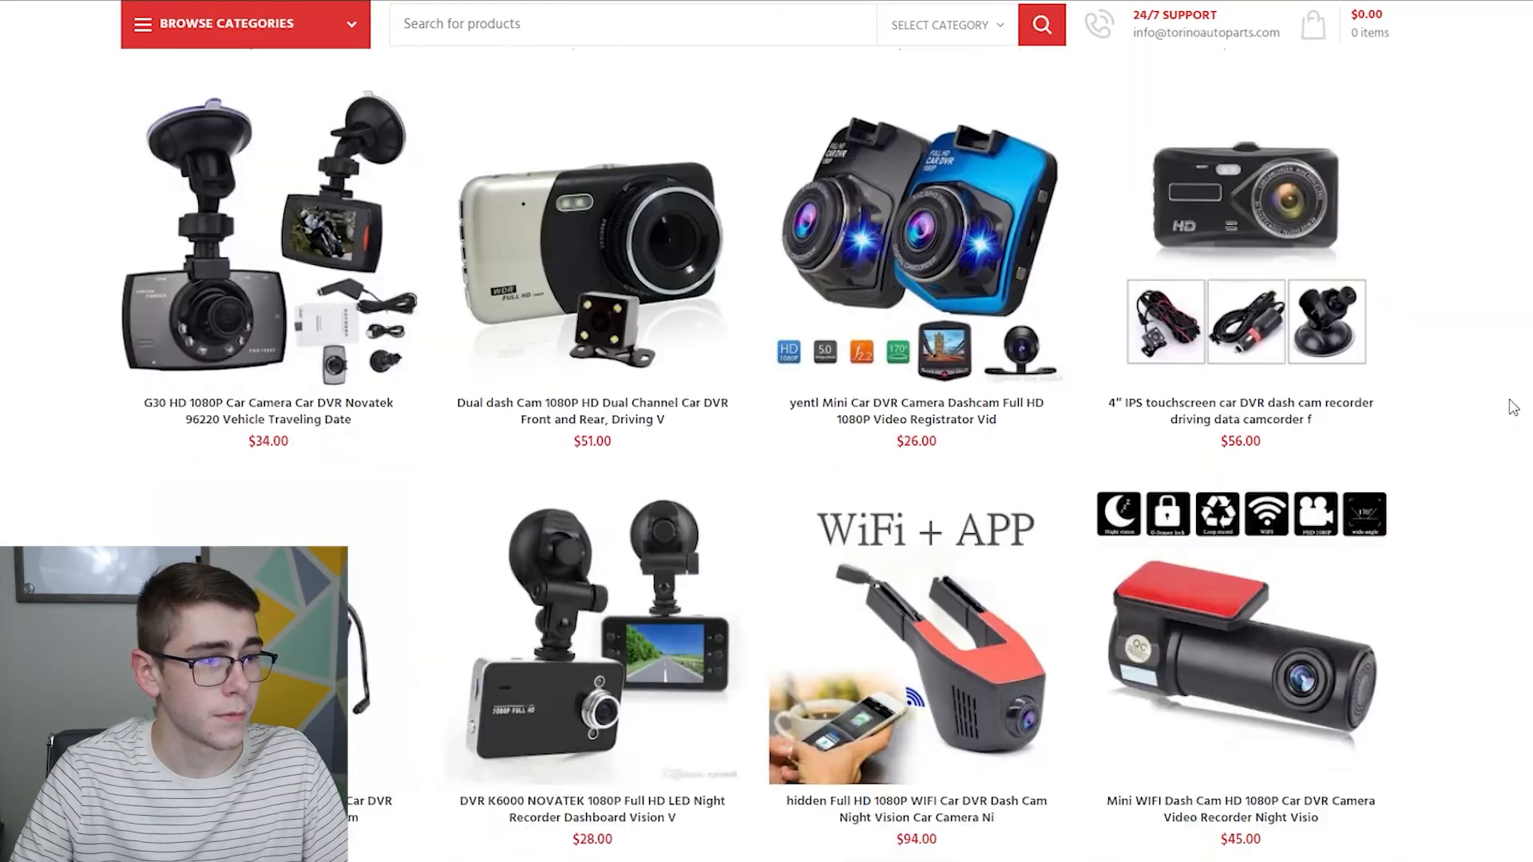
{"action": "scroll", "coordinate": [1514, 408], "scroll_direction": "down", "scroll_amount": 5}
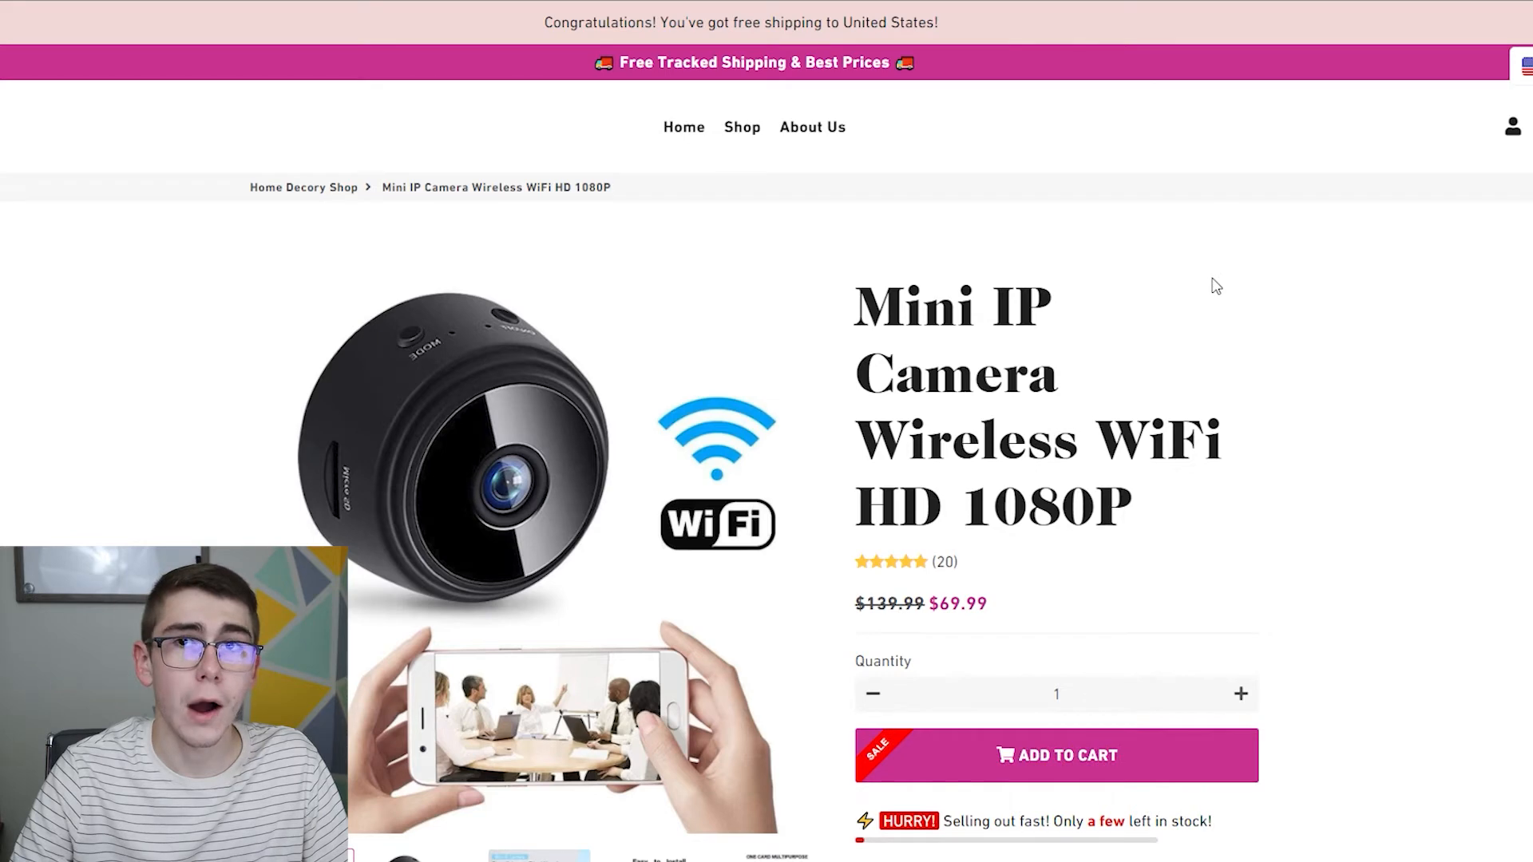
Step: Examine the Home Decory Mini IP Camera page's sale timer, trust badges, description, shipping details and customer reviews
{"action": "scroll", "coordinate": [1215, 286], "scroll_direction": "down", "scroll_amount": 5}
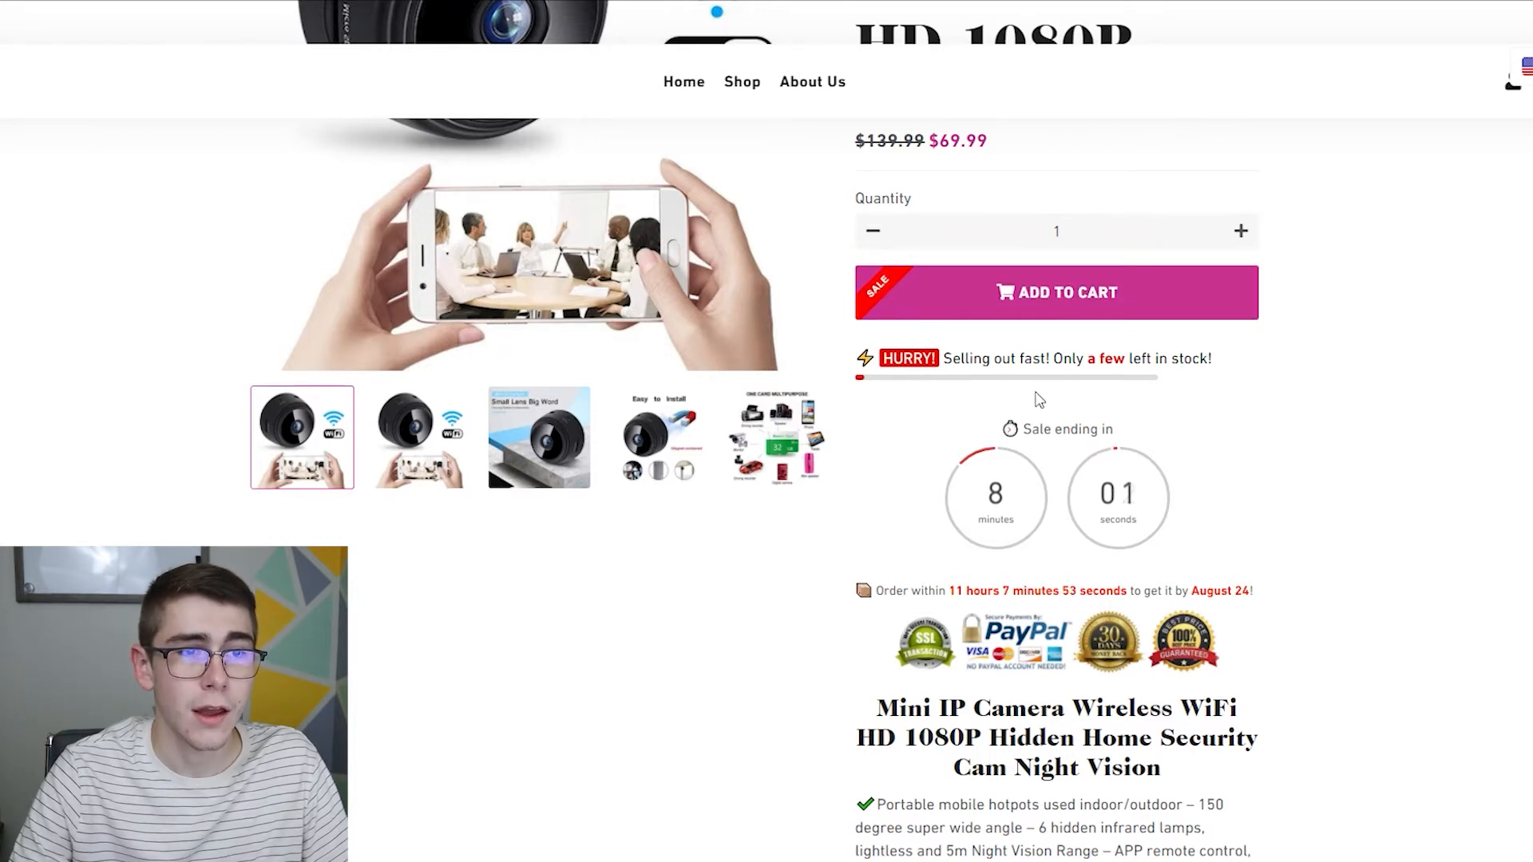
{"action": "scroll", "coordinate": [1063, 379], "scroll_direction": "down", "scroll_amount": 2}
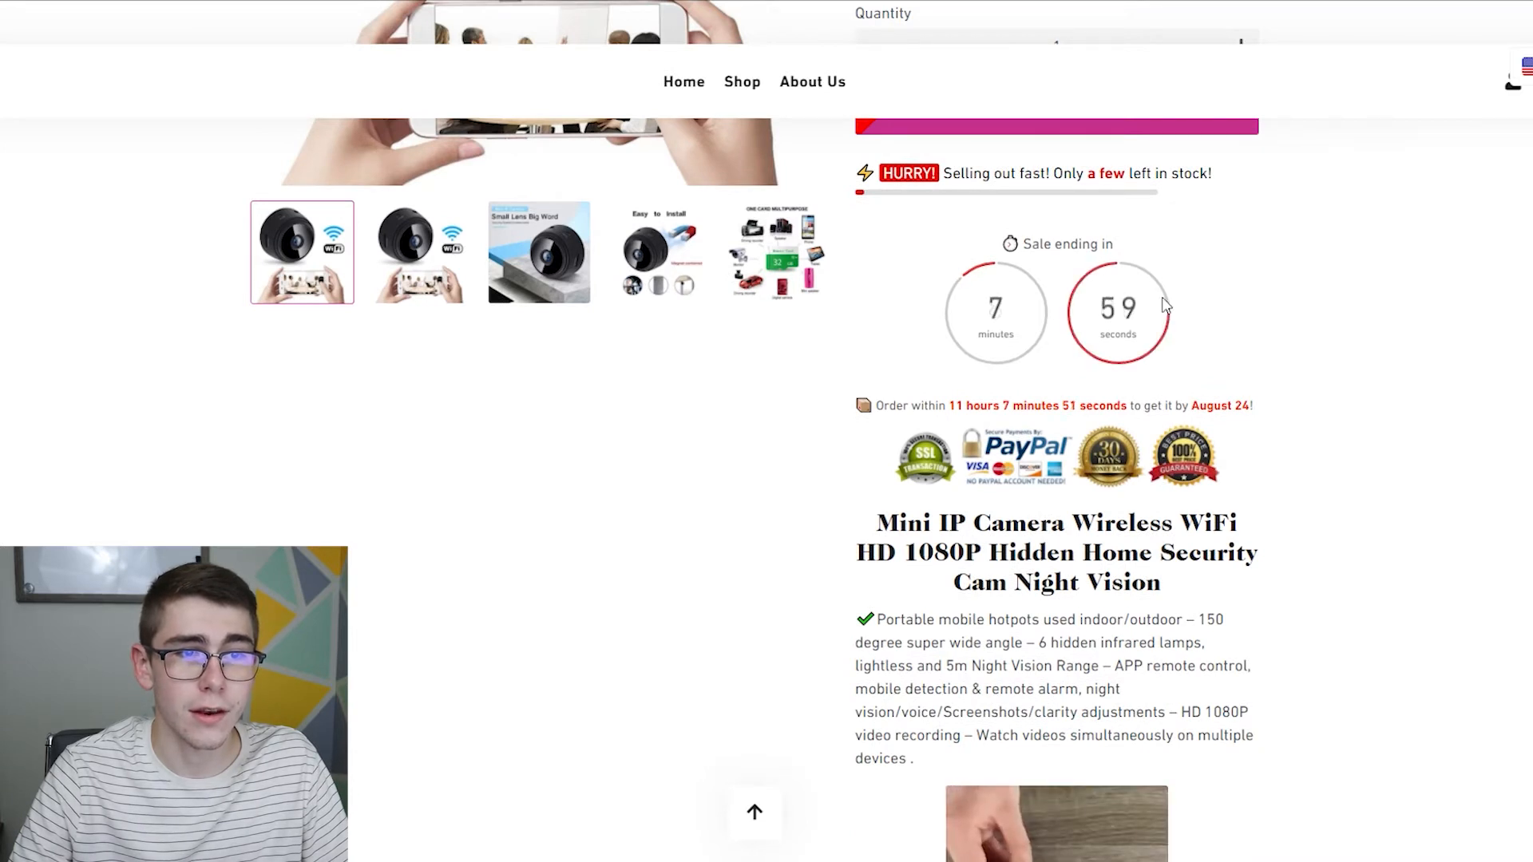
{"action": "scroll", "coordinate": [950, 241], "scroll_direction": "down", "scroll_amount": 2}
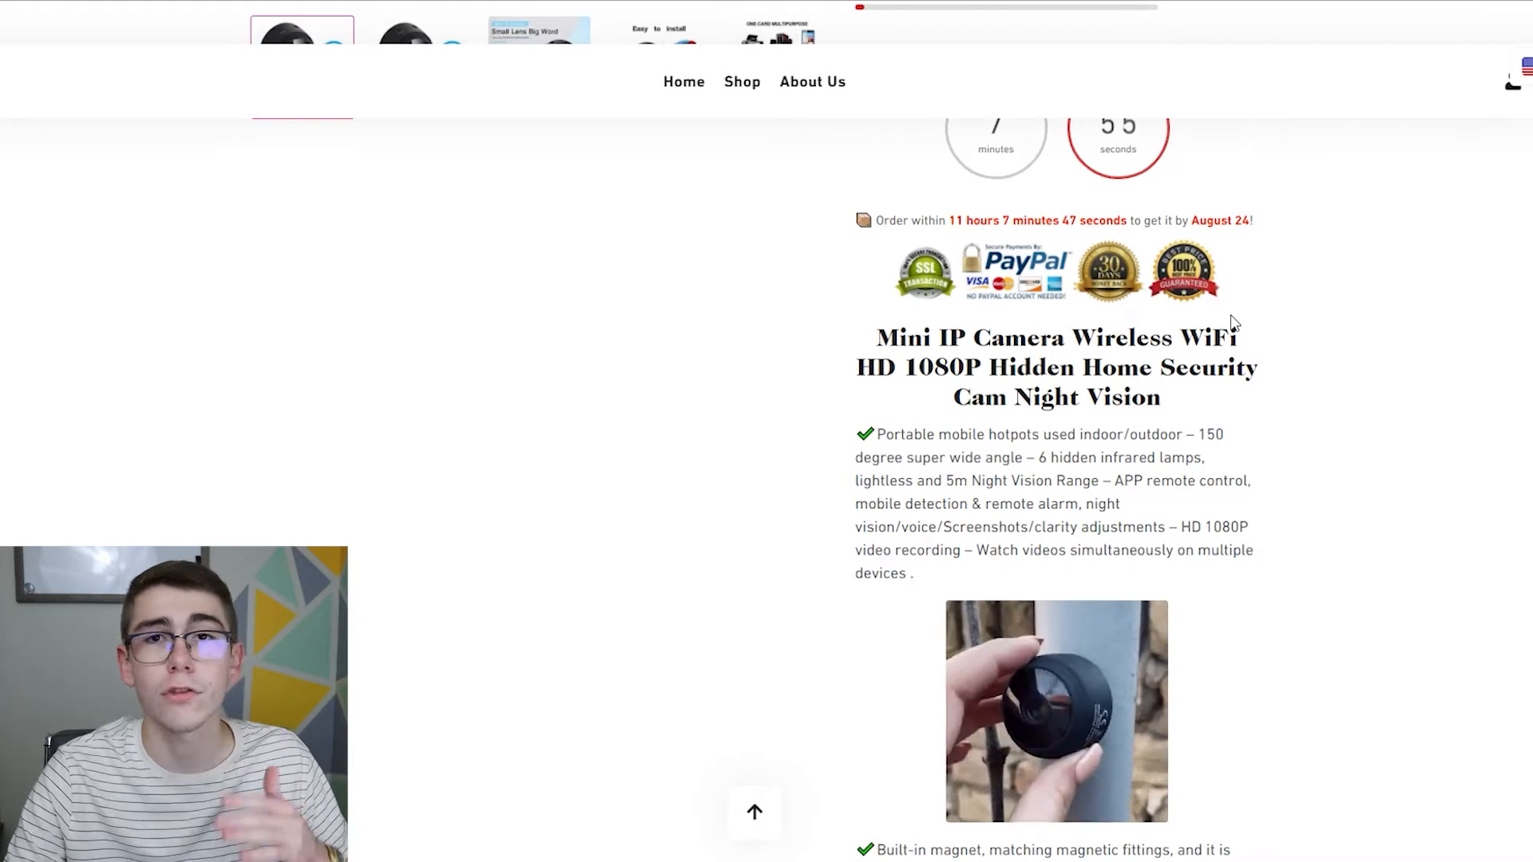
{"action": "scroll", "coordinate": [1219, 312], "scroll_direction": "up", "scroll_amount": 4}
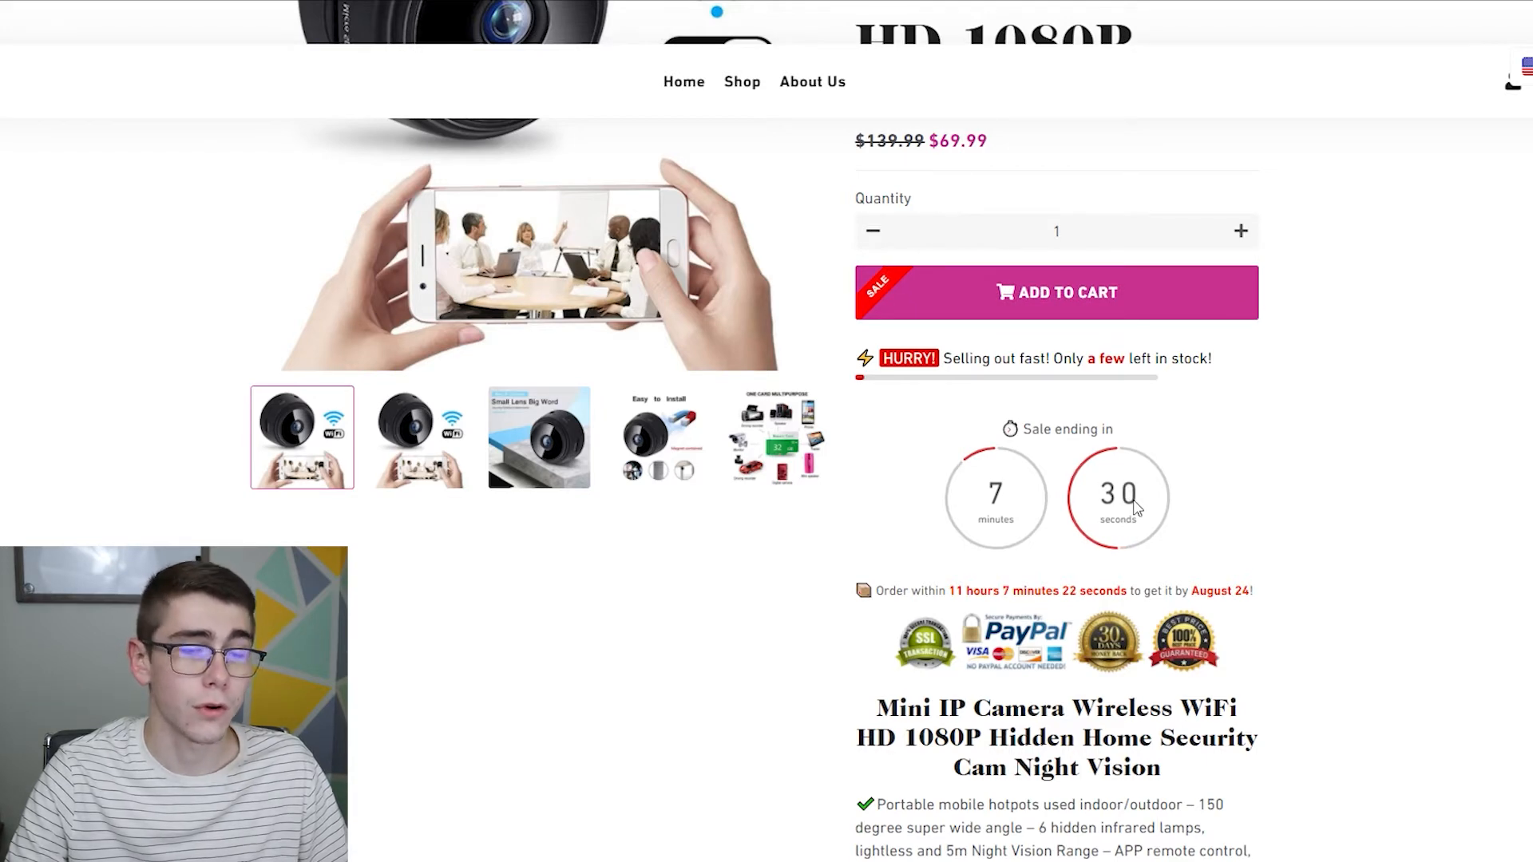
{"action": "scroll", "coordinate": [1259, 513], "scroll_direction": "down", "scroll_amount": 5}
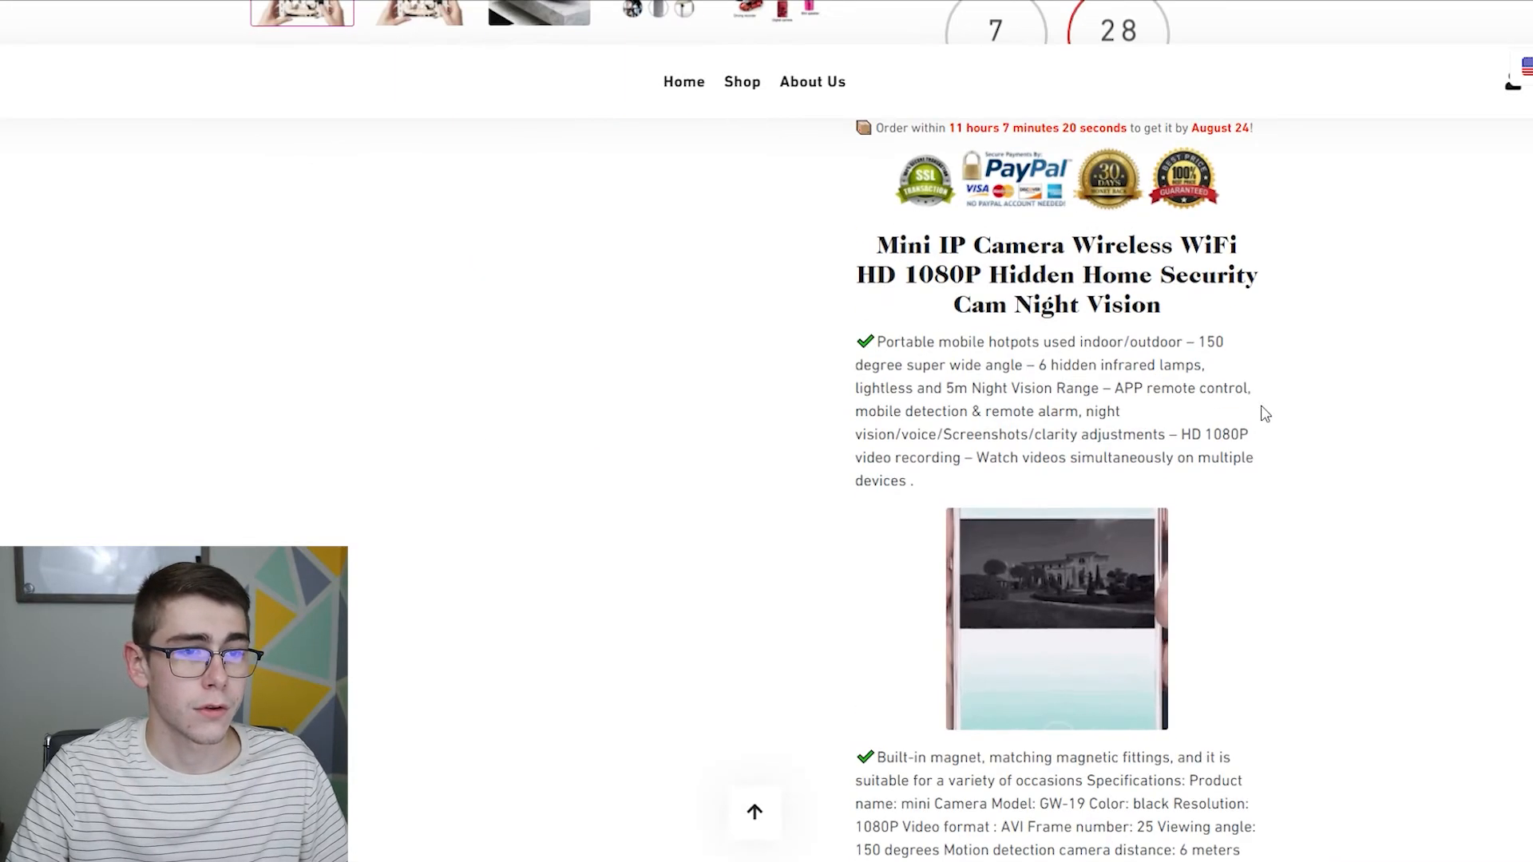
{"action": "scroll", "coordinate": [1269, 412], "scroll_direction": "down", "scroll_amount": 6}
{"action": "scroll", "coordinate": [1225, 331], "scroll_direction": "down", "scroll_amount": 5}
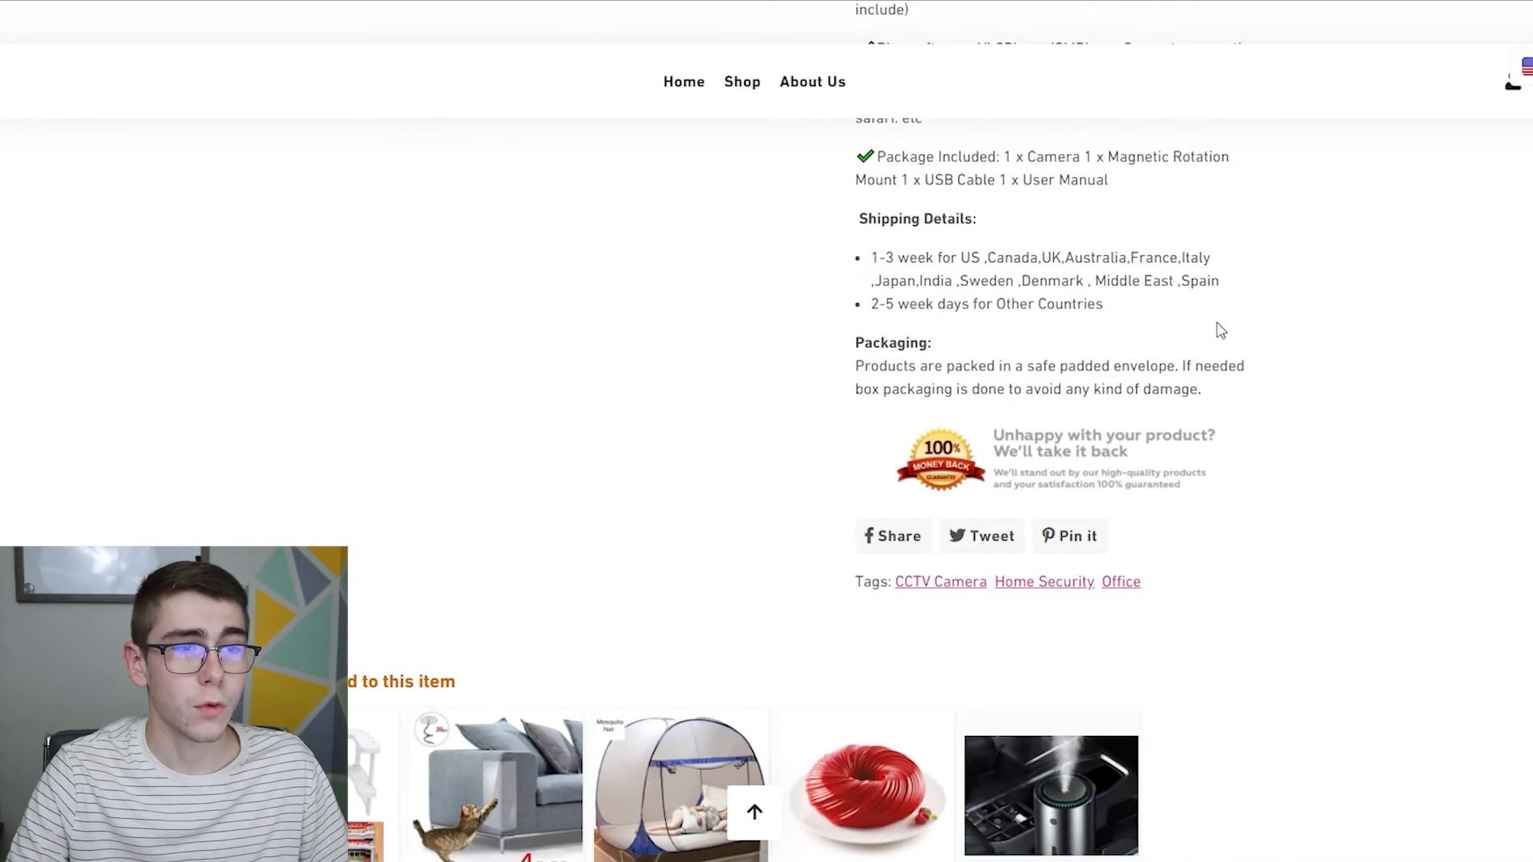
{"action": "scroll", "coordinate": [1198, 334], "scroll_direction": "up", "scroll_amount": 3}
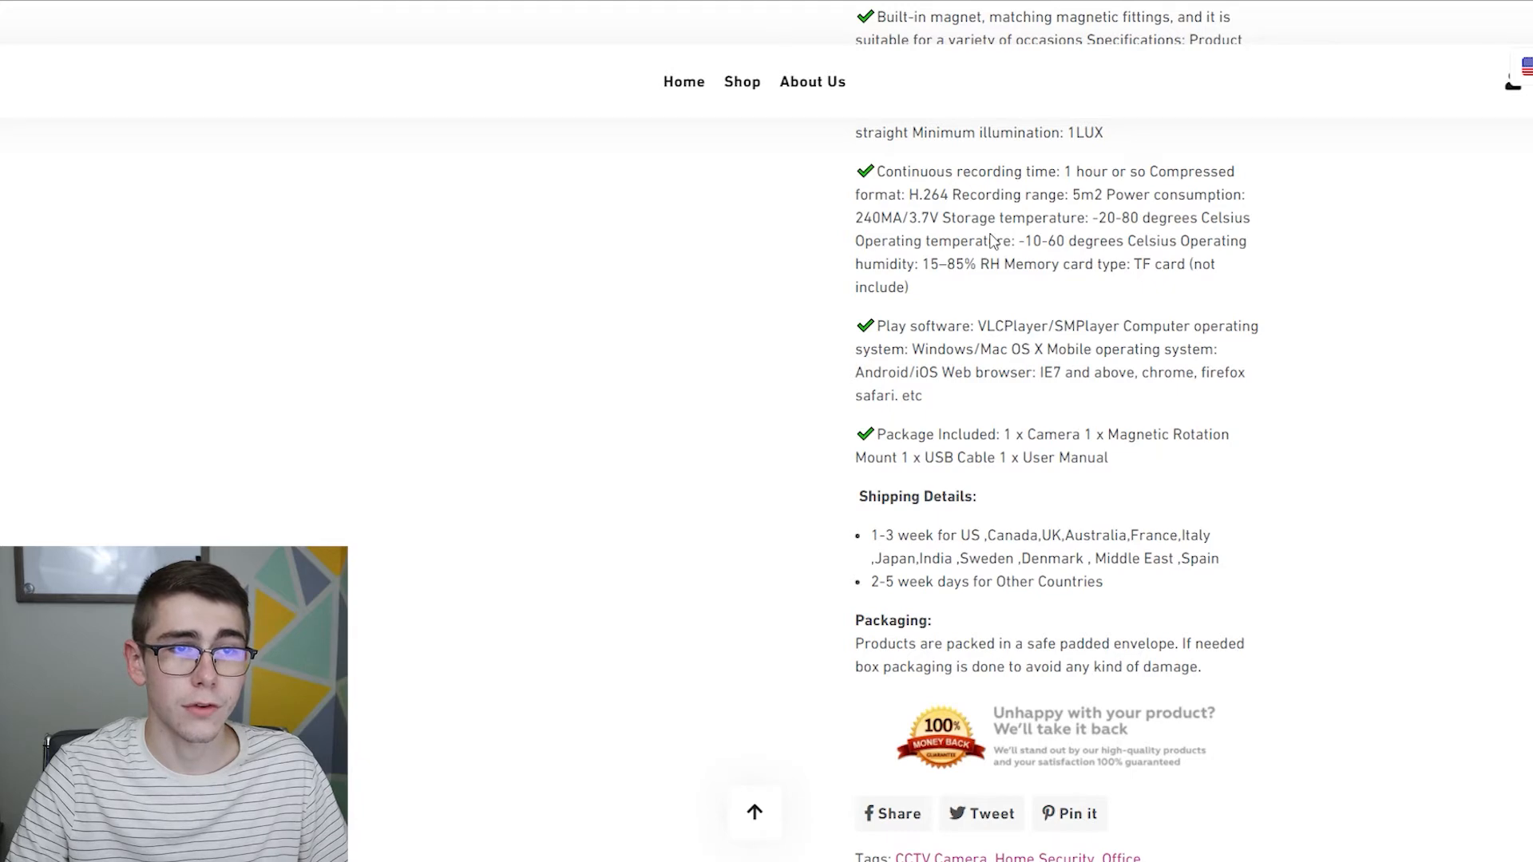
{"action": "scroll", "coordinate": [991, 240], "scroll_direction": "down", "scroll_amount": 13}
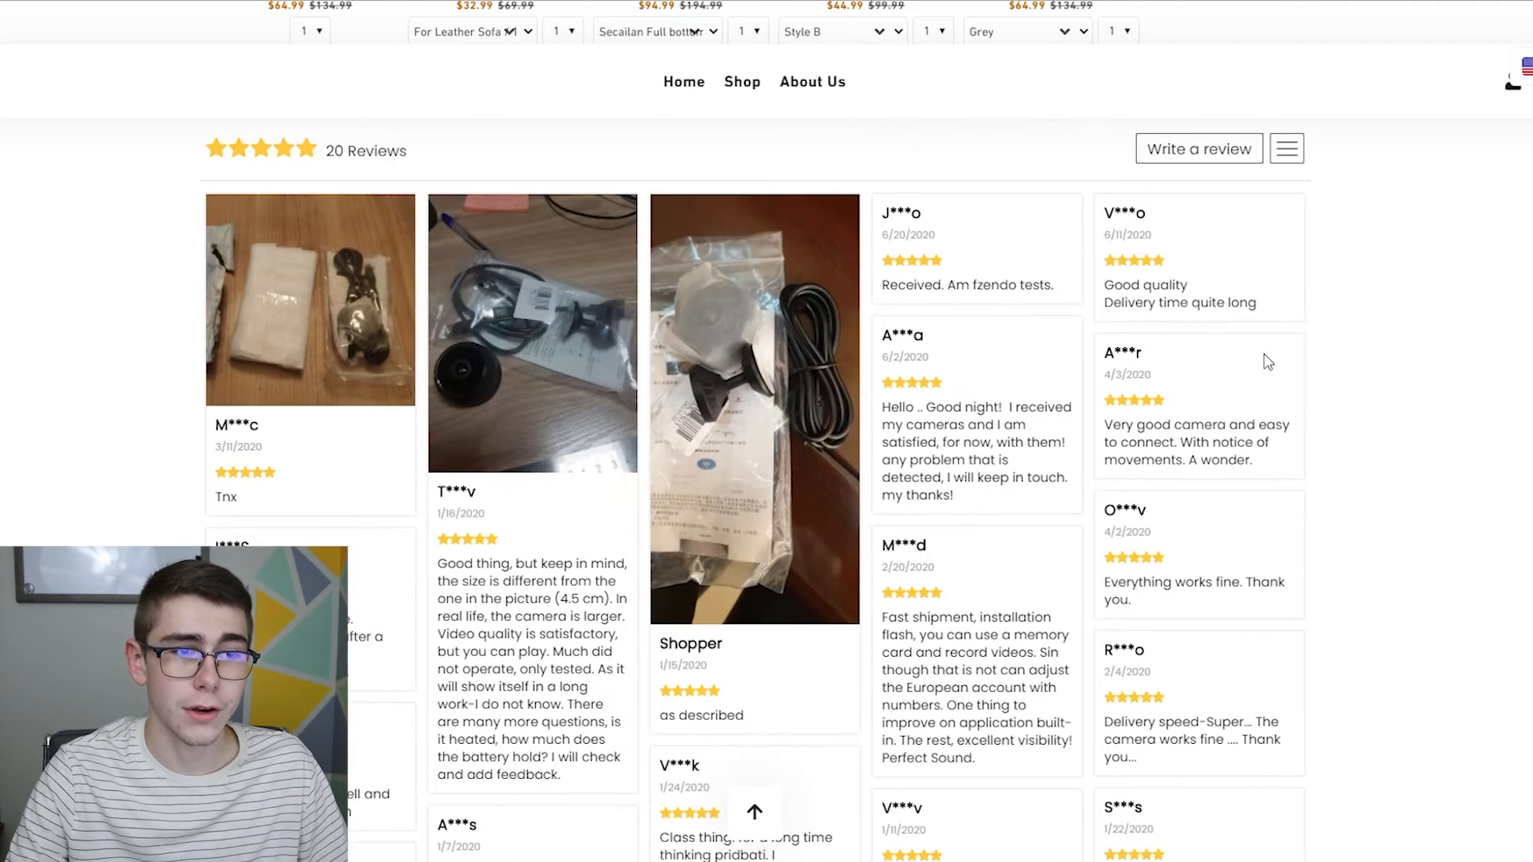
{"action": "scroll", "coordinate": [1316, 350], "scroll_direction": "down", "scroll_amount": 5}
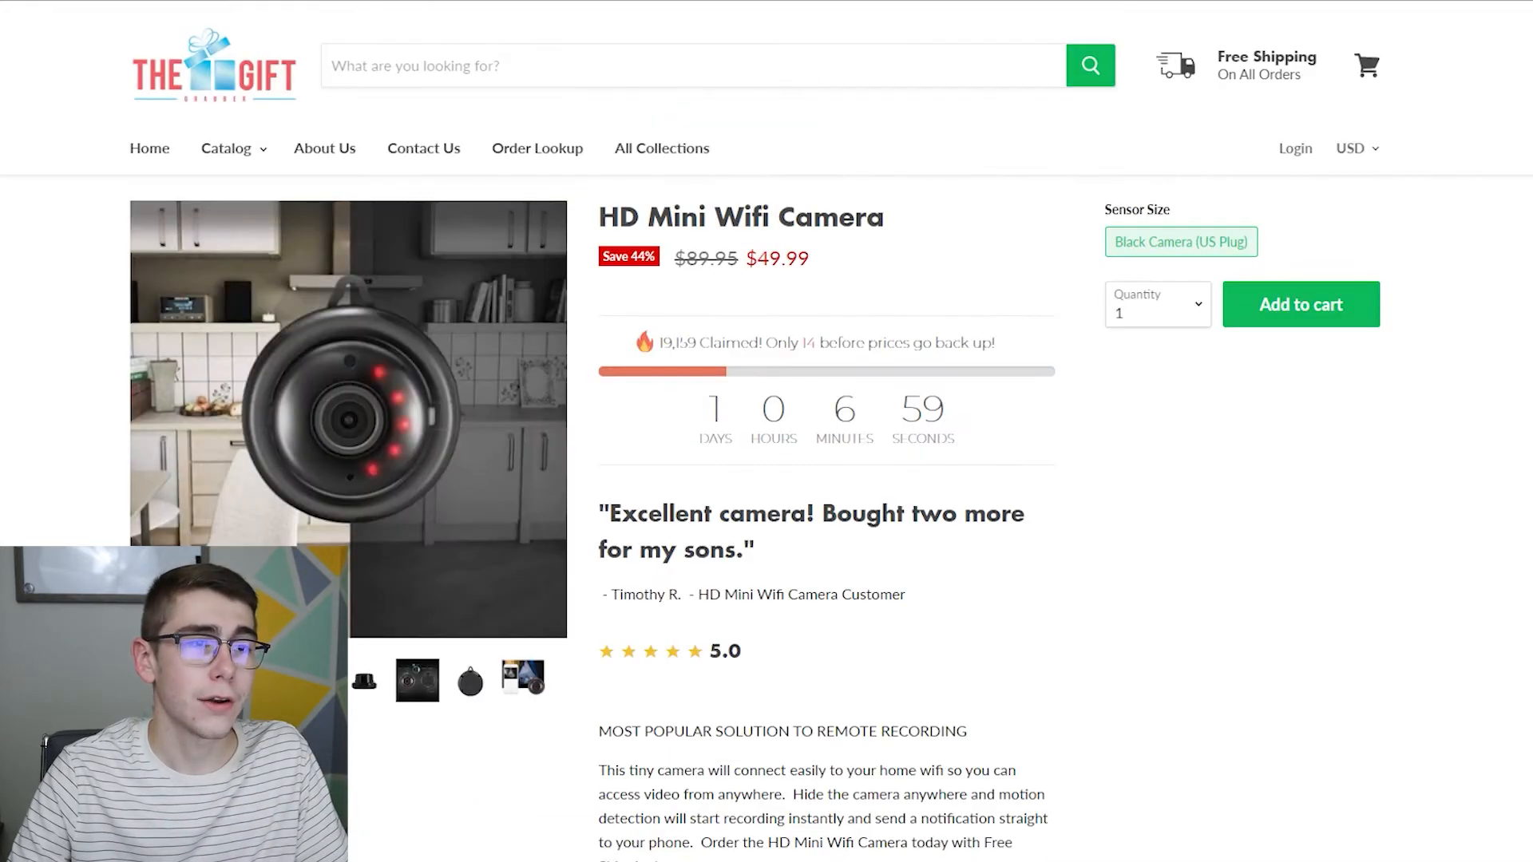
Step: Examine The Gift store's HD Mini Wifi Camera page, including its countdown, testimonial, setup, quality and motion detection sections
{"action": "scroll", "coordinate": [1183, 489], "scroll_direction": "down", "scroll_amount": 1}
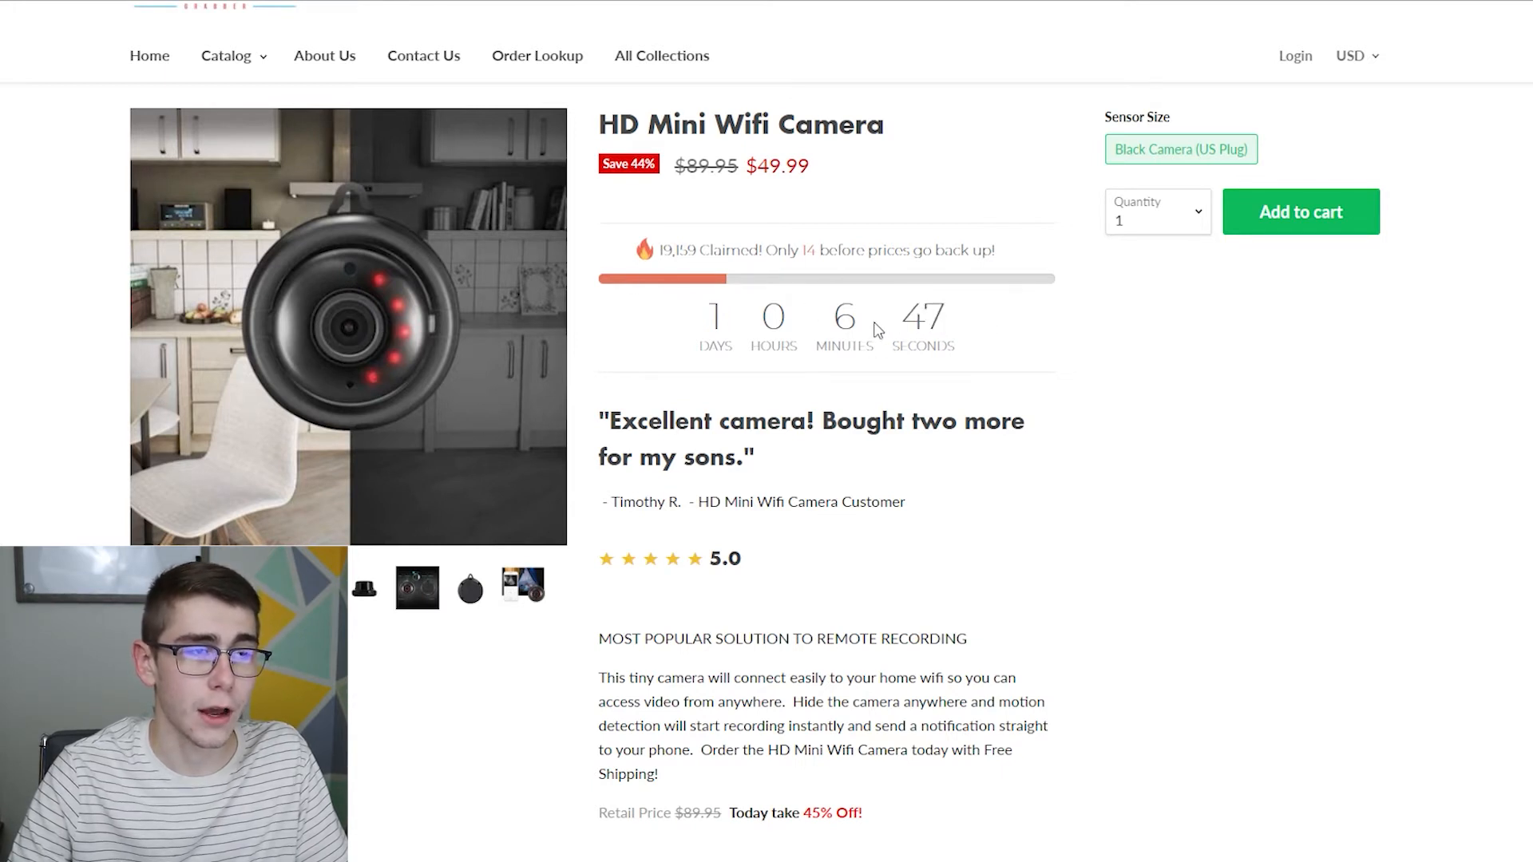
{"action": "scroll", "coordinate": [876, 330], "scroll_direction": "down", "scroll_amount": 5}
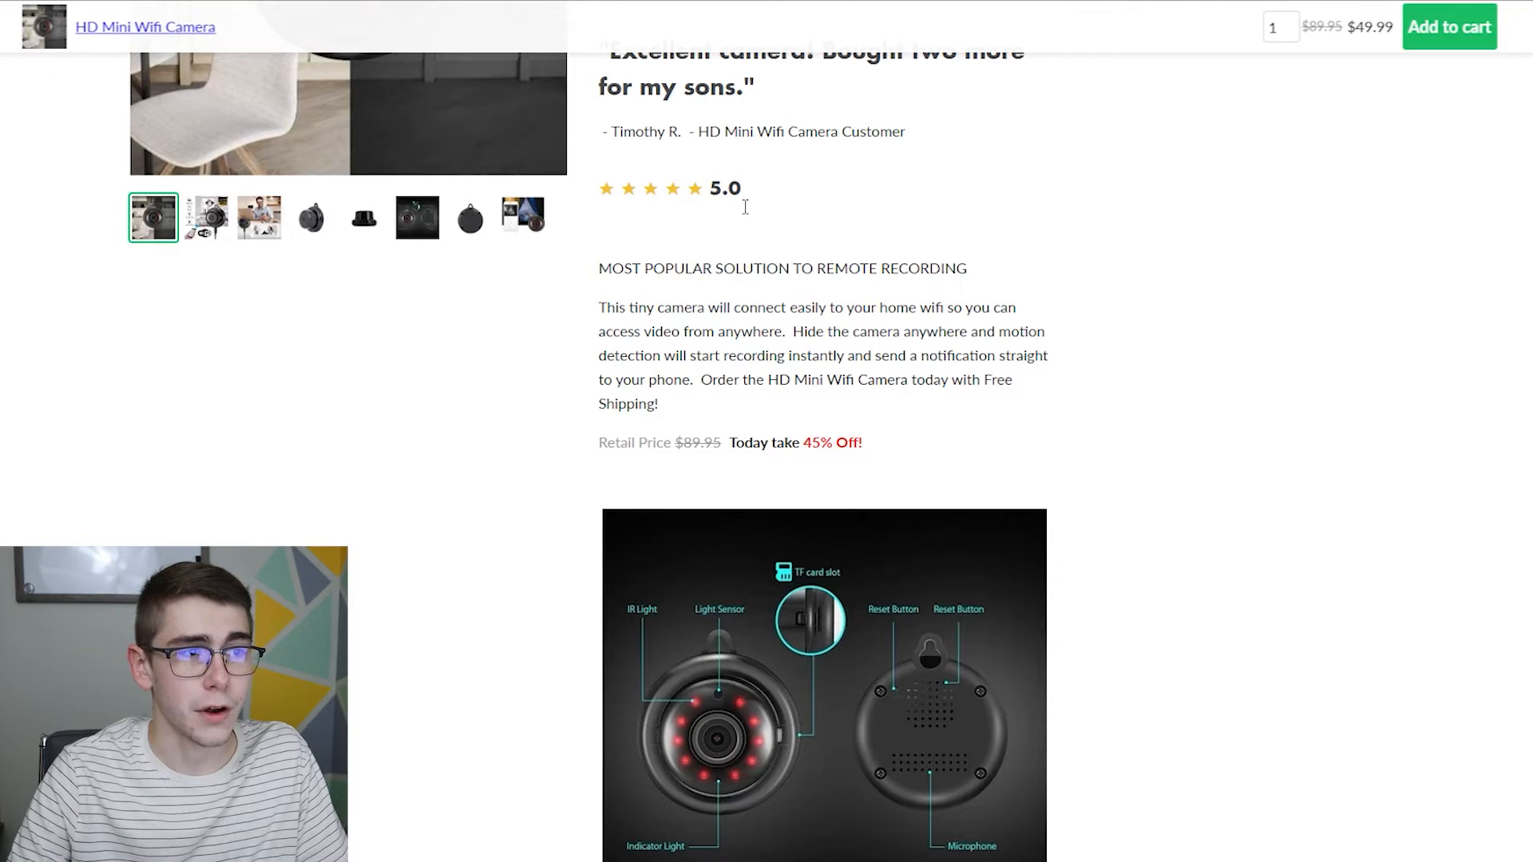
{"action": "scroll", "coordinate": [748, 204], "scroll_direction": "down", "scroll_amount": 2}
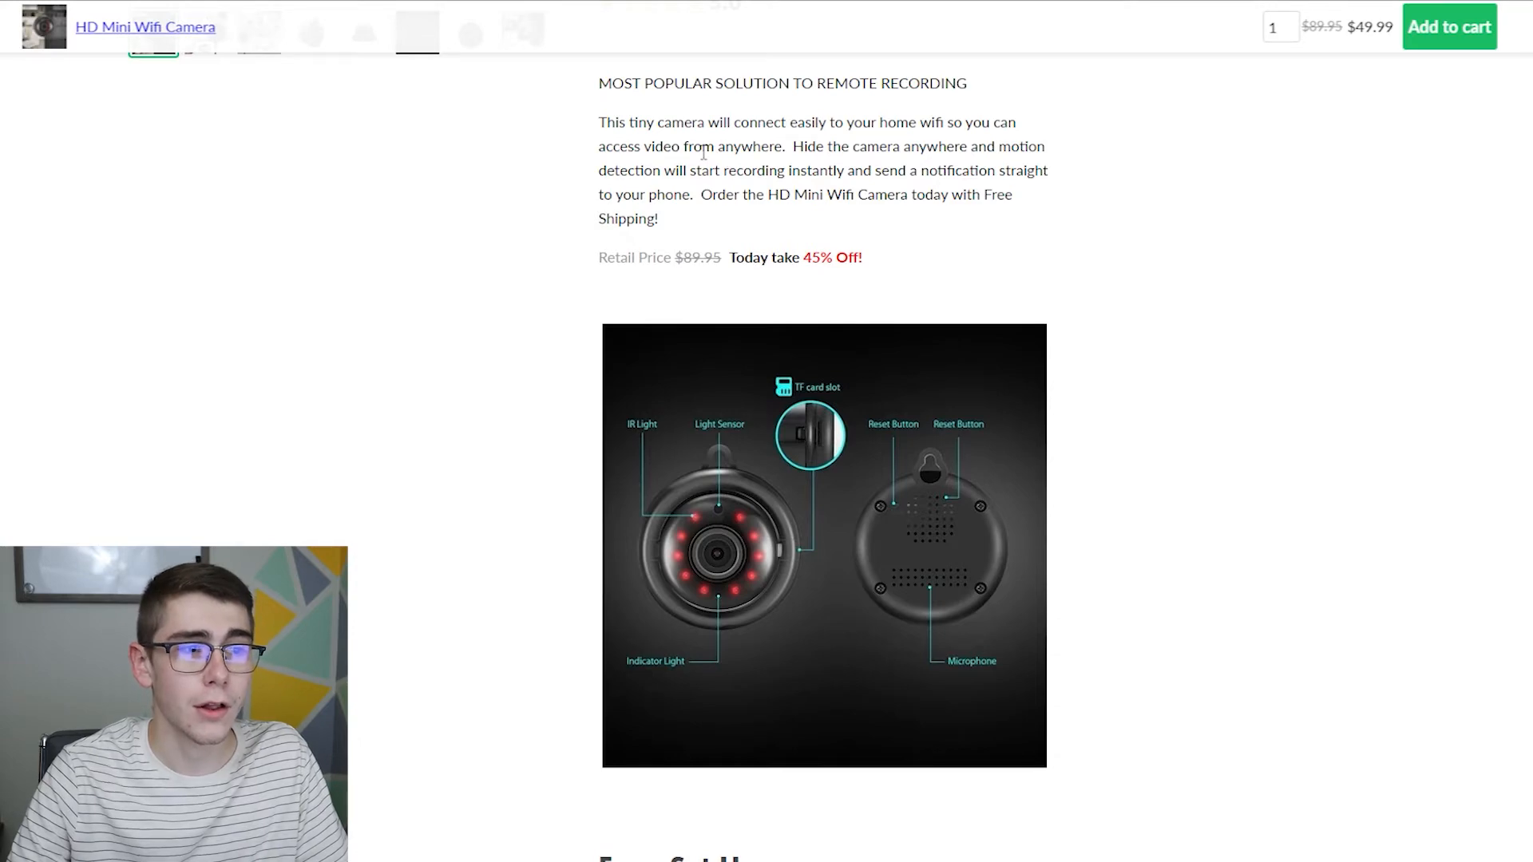
{"action": "scroll", "coordinate": [734, 236], "scroll_direction": "down", "scroll_amount": 3}
{"action": "scroll", "coordinate": [766, 267], "scroll_direction": "down", "scroll_amount": 3}
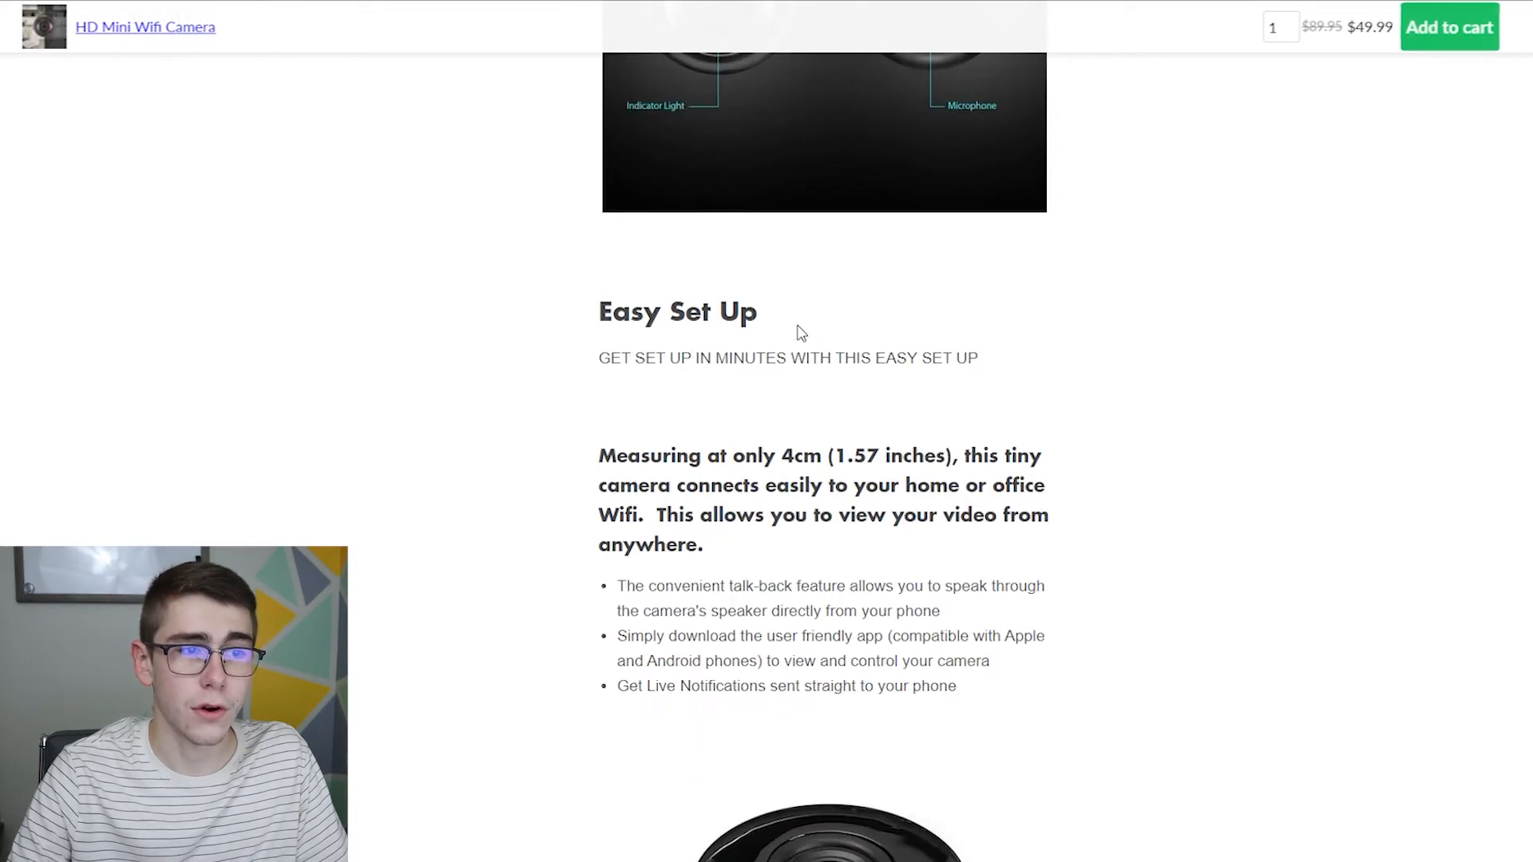
{"action": "scroll", "coordinate": [771, 331], "scroll_direction": "down", "scroll_amount": 10}
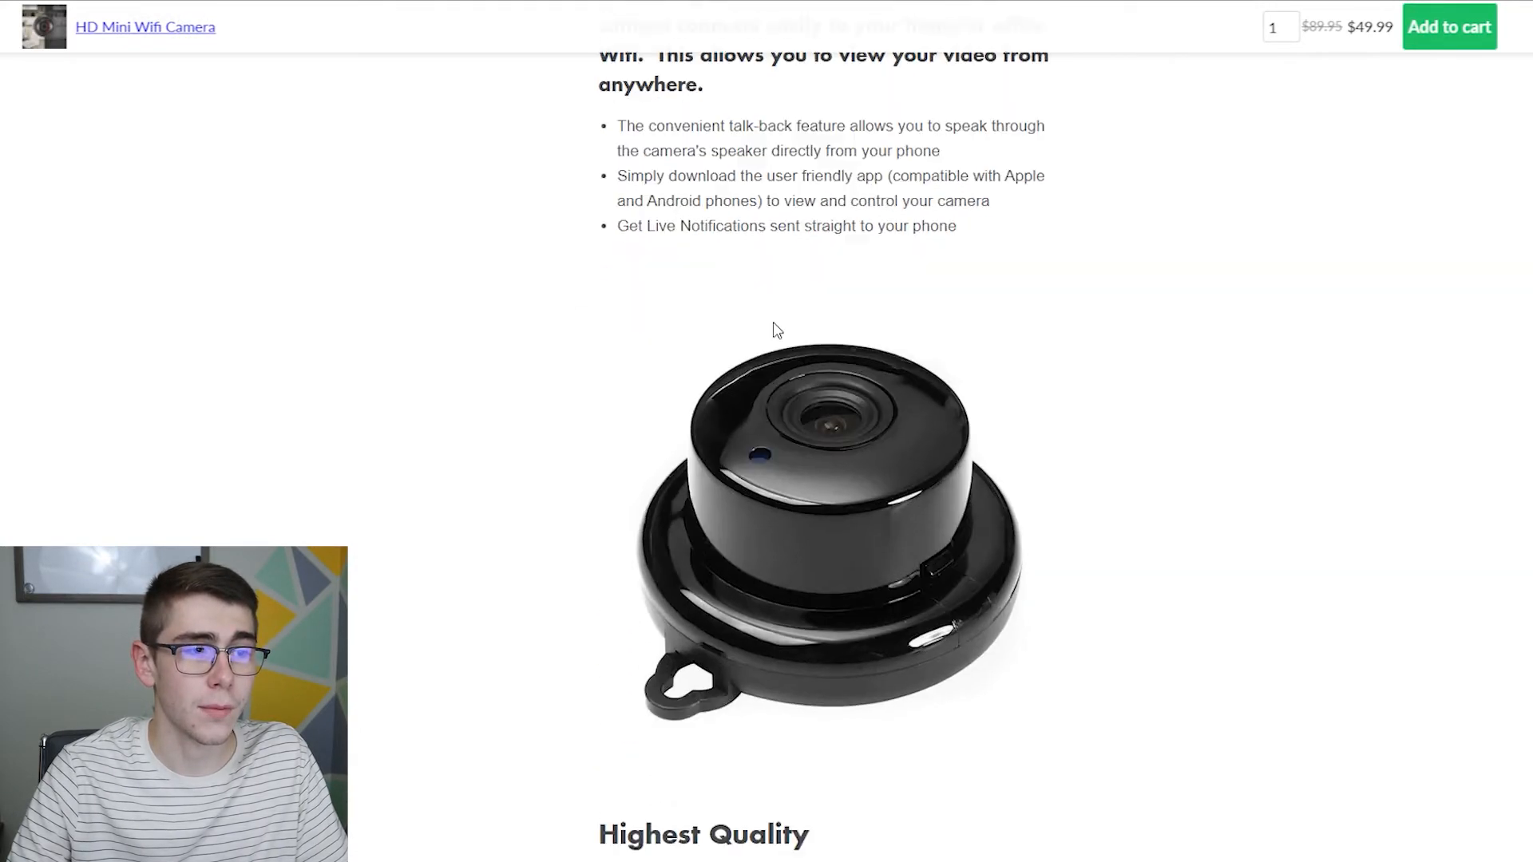
{"action": "scroll", "coordinate": [789, 319], "scroll_direction": "down", "scroll_amount": 4}
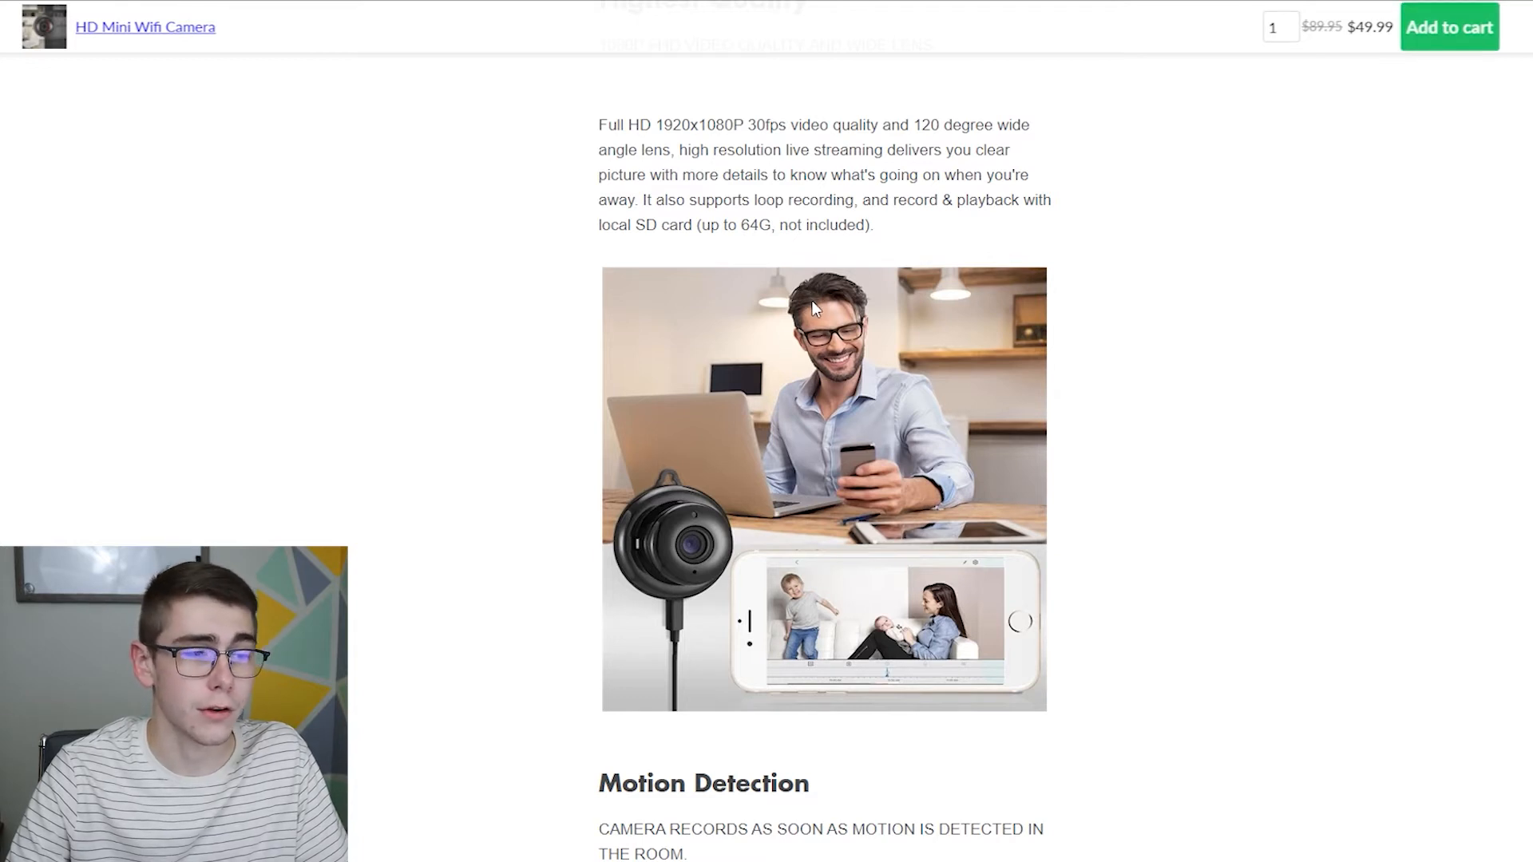
{"action": "scroll", "coordinate": [813, 299], "scroll_direction": "down", "scroll_amount": 1}
{"action": "scroll", "coordinate": [816, 302], "scroll_direction": "down", "scroll_amount": 3}
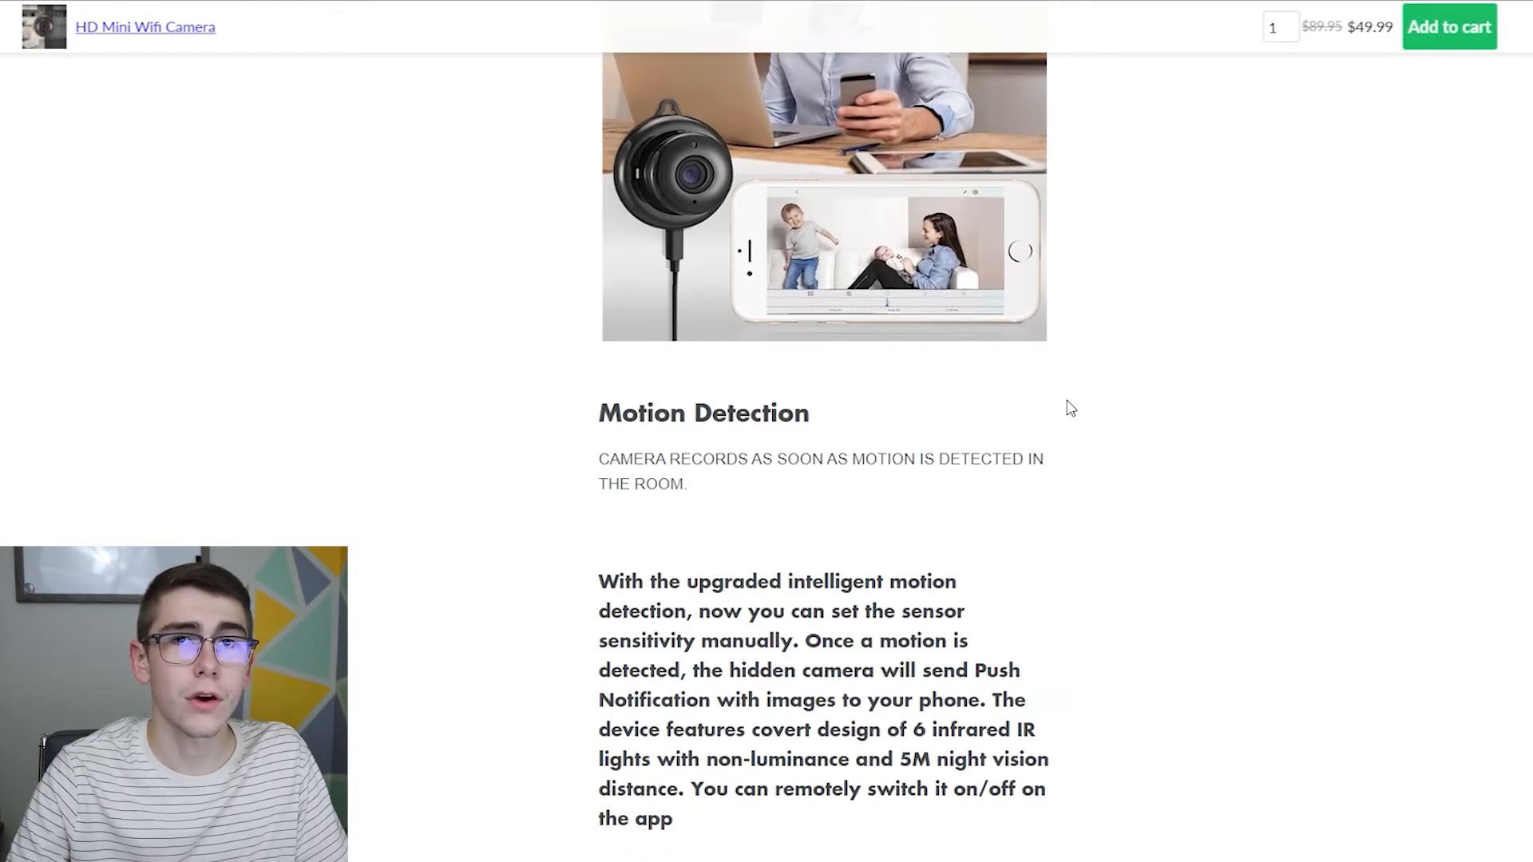
{"action": "scroll", "coordinate": [1093, 407], "scroll_direction": "down", "scroll_amount": 5}
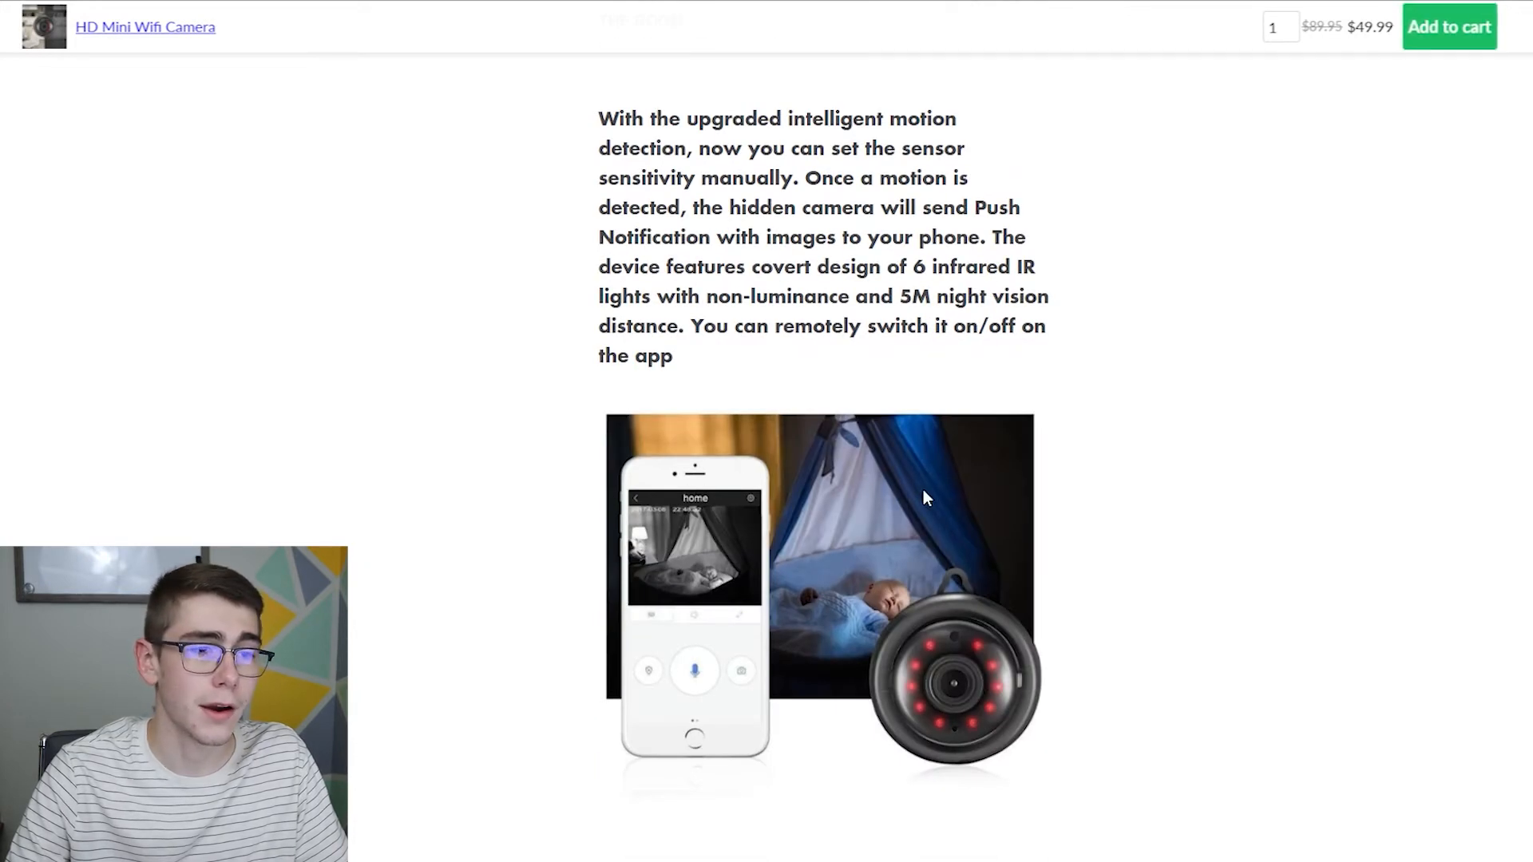
{"action": "scroll", "coordinate": [920, 477], "scroll_direction": "up", "scroll_amount": 7}
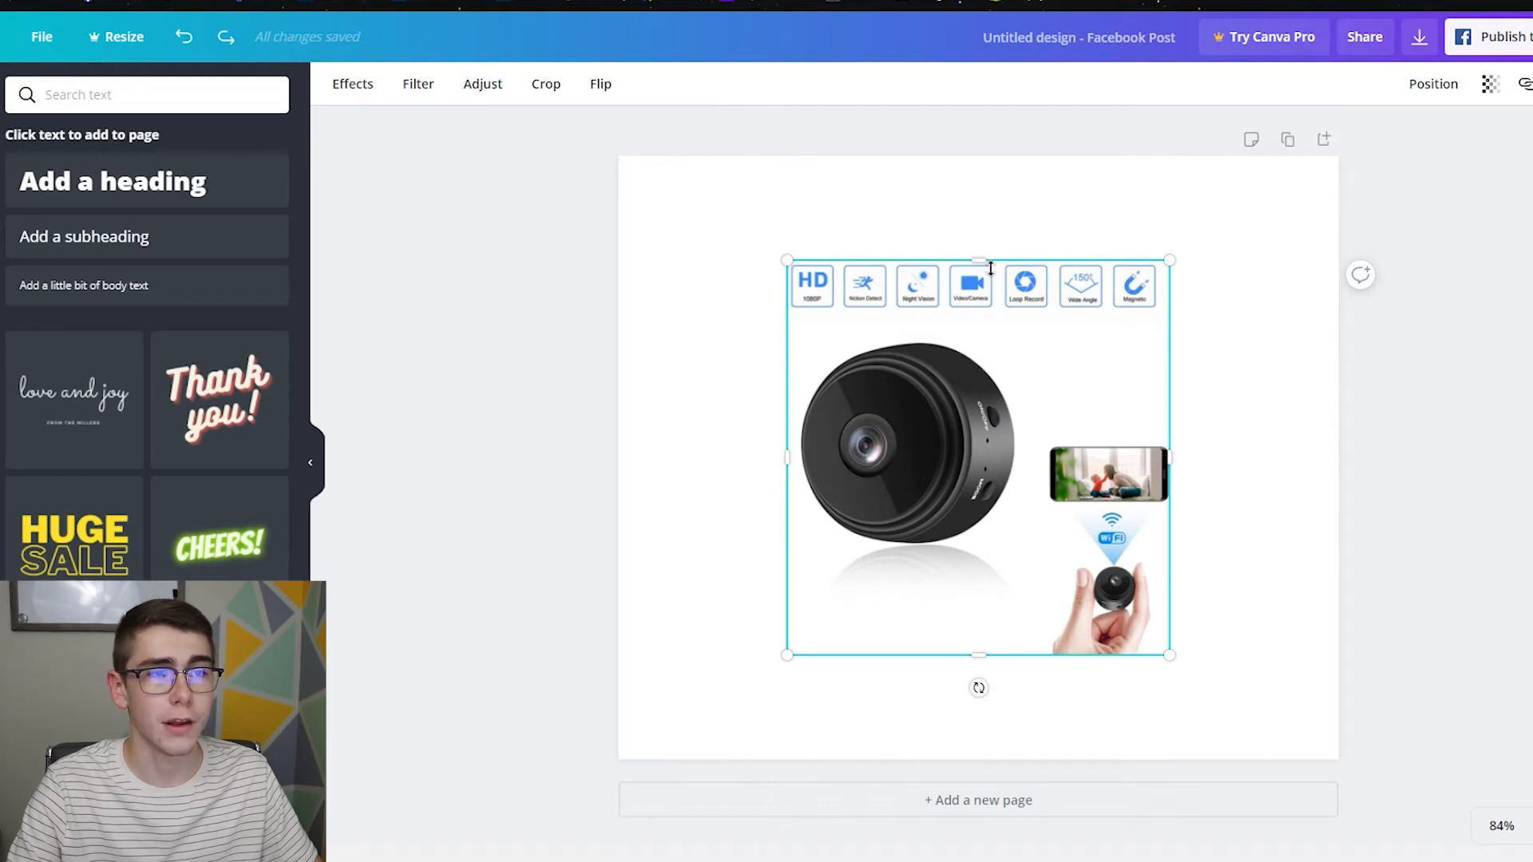
Step: Crop the feature icon strip off the top of the camera image and enlarge the image to fill the canvas width
{"action": "left_click_drag", "start_coordinate": [990, 269], "coordinate": [982, 329]}
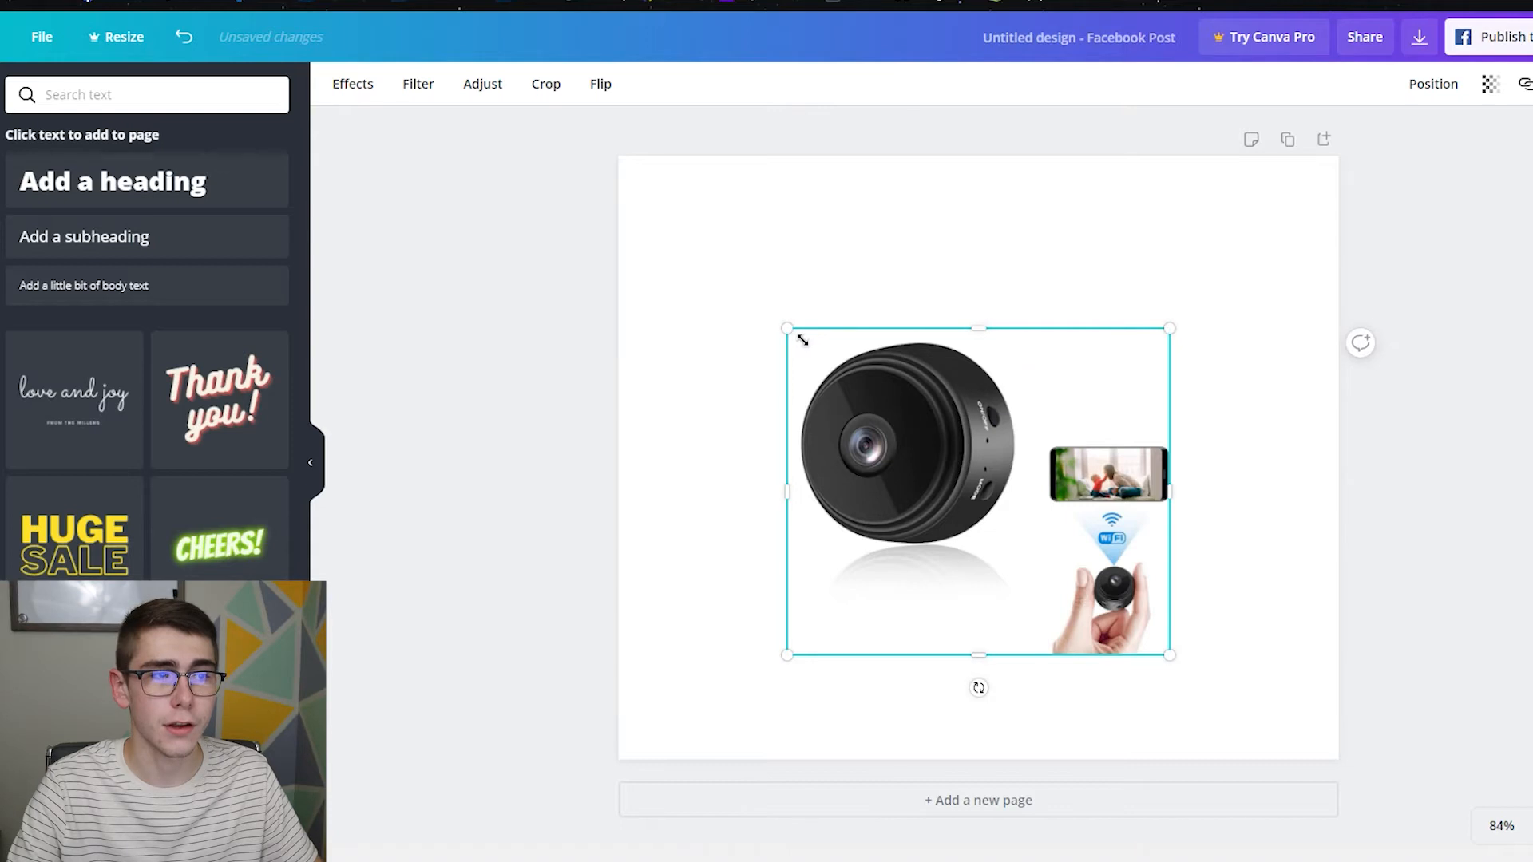
{"action": "left_click_drag", "start_coordinate": [795, 332], "coordinate": [612, 205]}
{"action": "left_click_drag", "start_coordinate": [1171, 655], "coordinate": [1289, 757]}
{"action": "left_click_drag", "start_coordinate": [1184, 620], "coordinate": [1232, 632]}
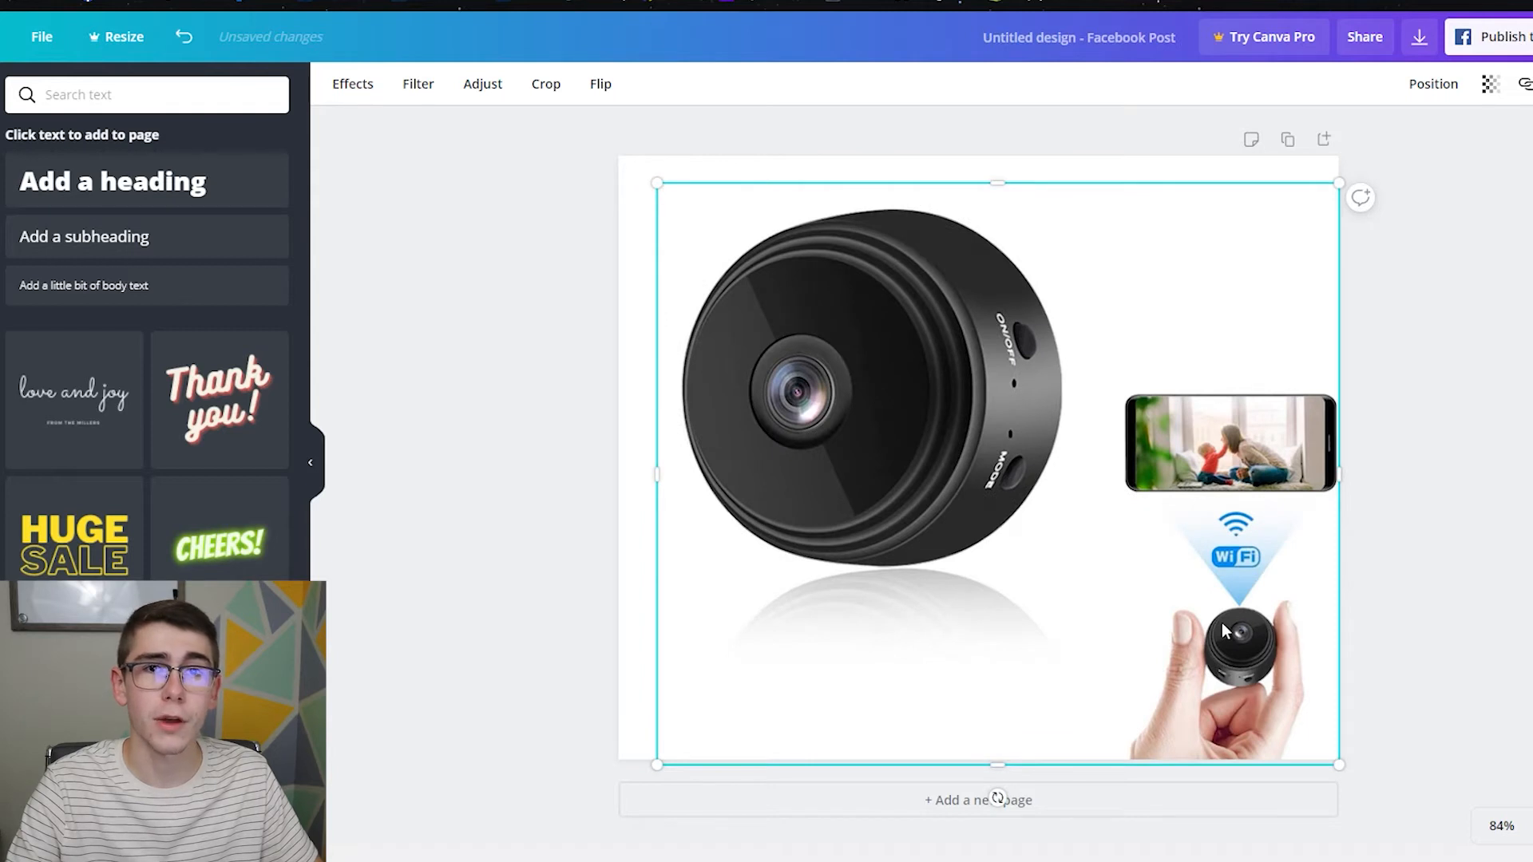
{"action": "left_click_drag", "start_coordinate": [660, 186], "coordinate": [629, 173]}
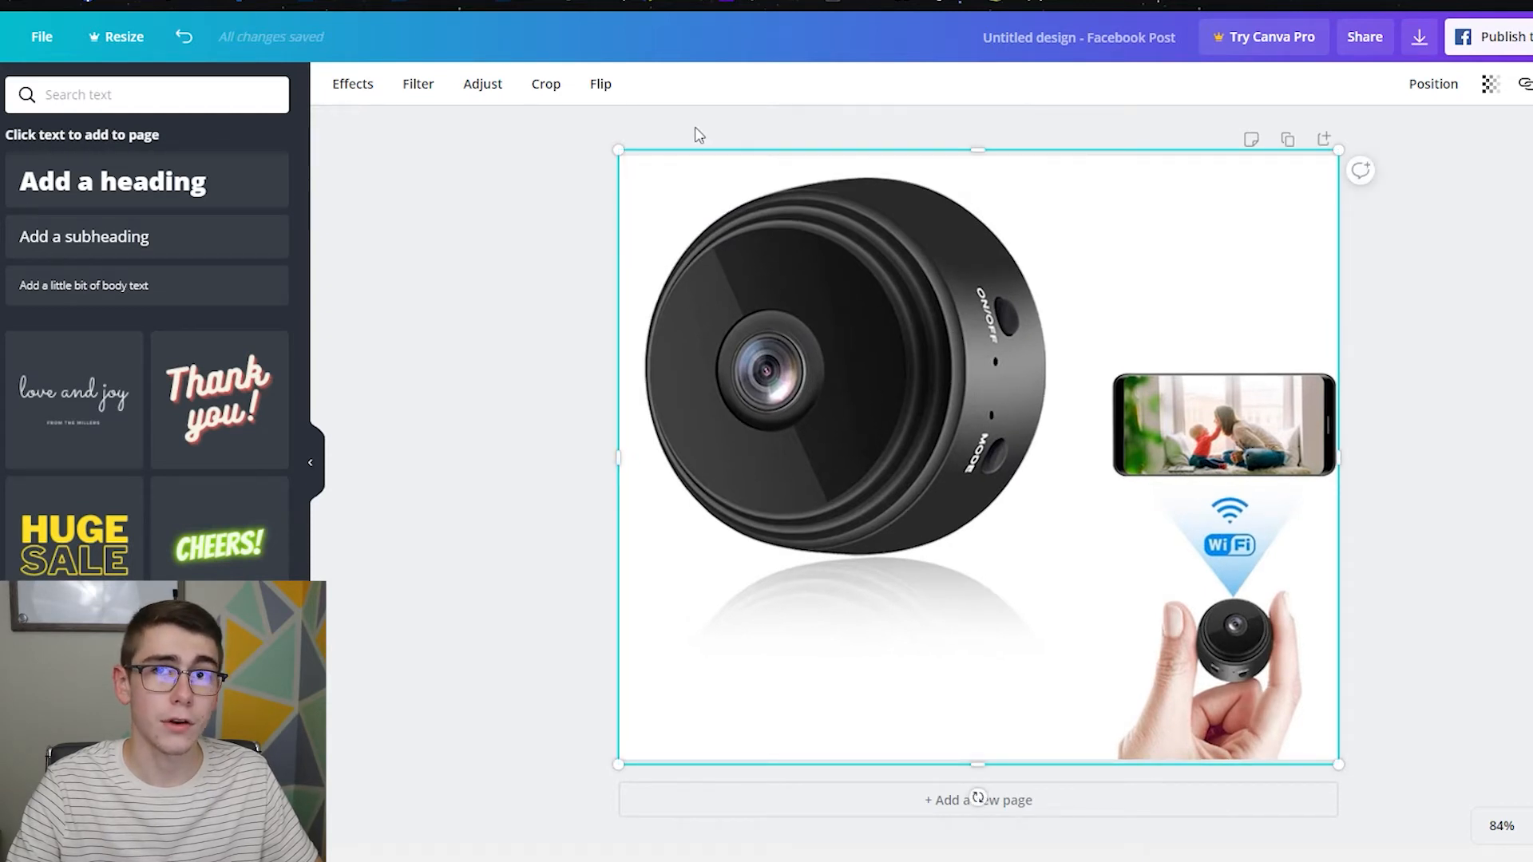
{"action": "left_click", "coordinate": [696, 136]}
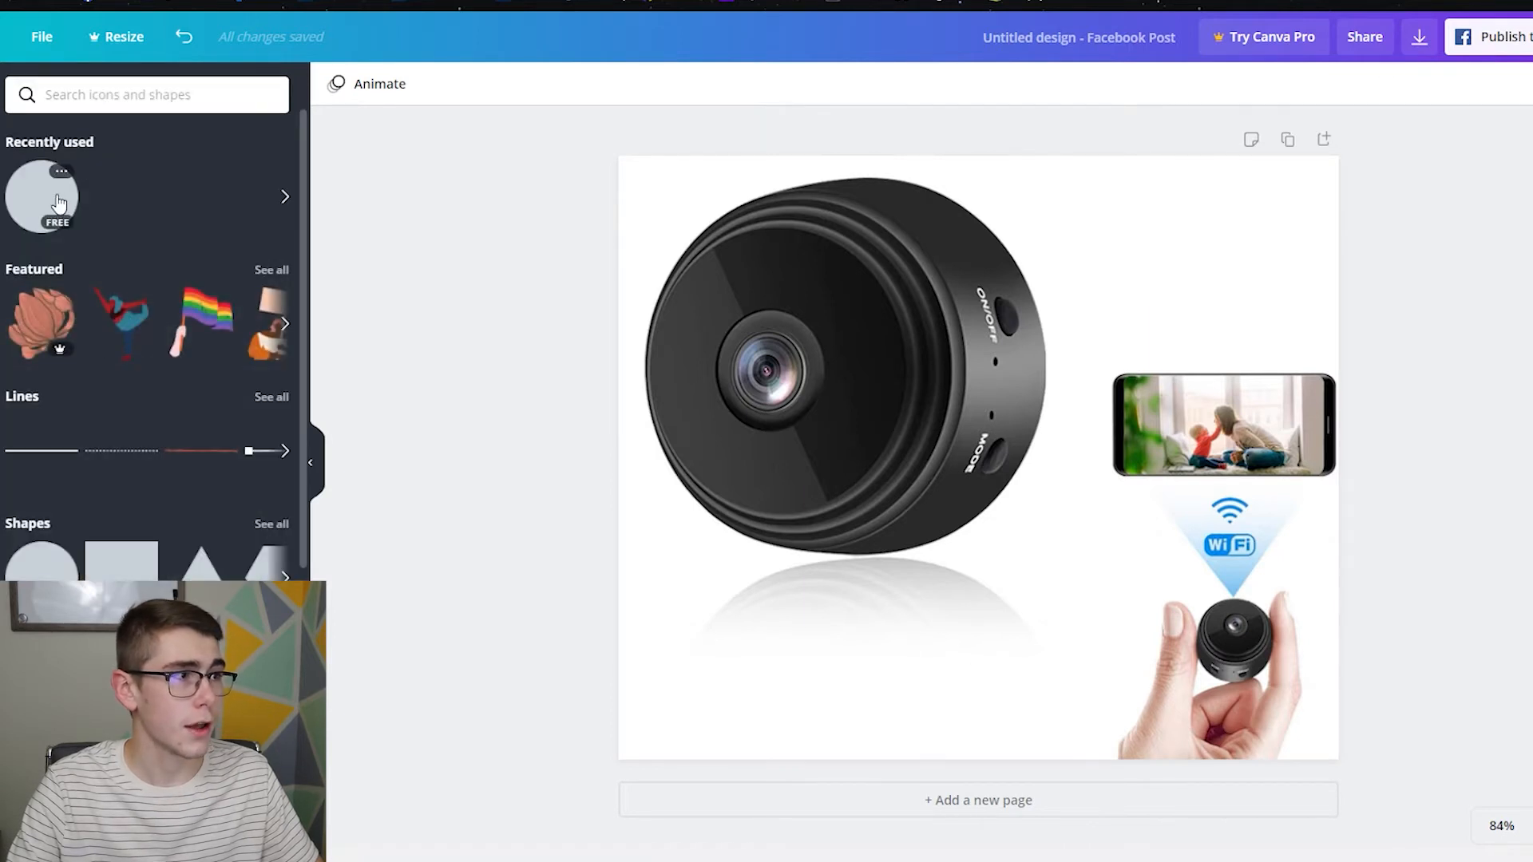
Step: Add a black circle in the blank area above the phone, shifting the camera image down slightly to make room
{"action": "left_click", "coordinate": [52, 198]}
{"action": "left_click_drag", "start_coordinate": [1145, 624], "coordinate": [1060, 577]}
{"action": "left_click_drag", "start_coordinate": [941, 425], "coordinate": [1186, 286]}
{"action": "left_click_drag", "start_coordinate": [1310, 402], "coordinate": [1262, 353]}
{"action": "left_click_drag", "start_coordinate": [1174, 260], "coordinate": [1186, 277]}
{"action": "left_click_drag", "start_coordinate": [937, 393], "coordinate": [947, 425]}
{"action": "left_click", "coordinate": [1153, 308]}
{"action": "left_click_drag", "start_coordinate": [1278, 372], "coordinate": [1312, 404]}
{"action": "left_click_drag", "start_coordinate": [1189, 281], "coordinate": [1181, 277]}
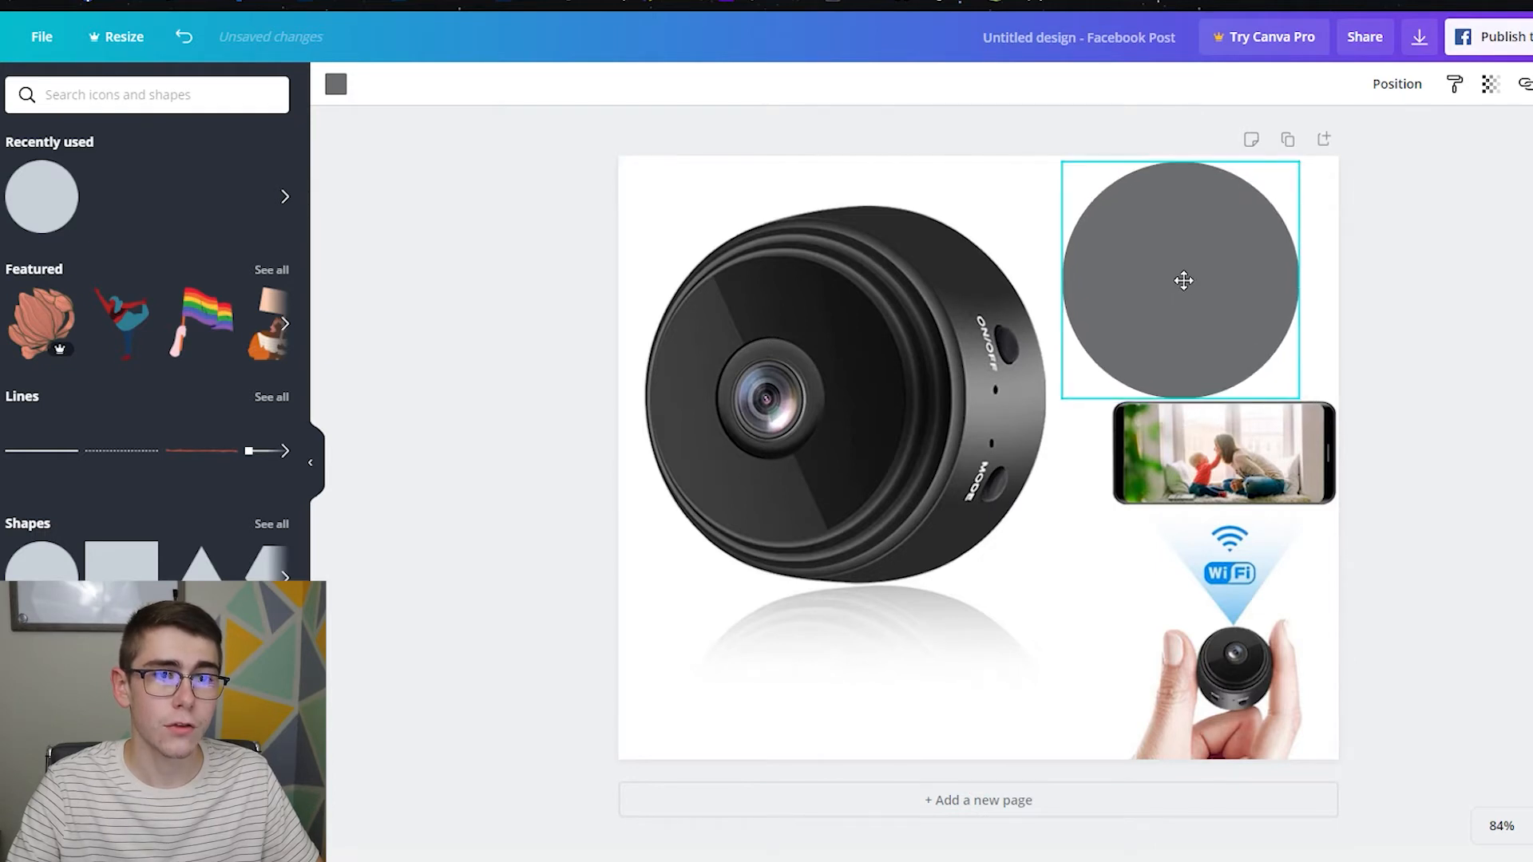
{"action": "left_click", "coordinate": [336, 85]}
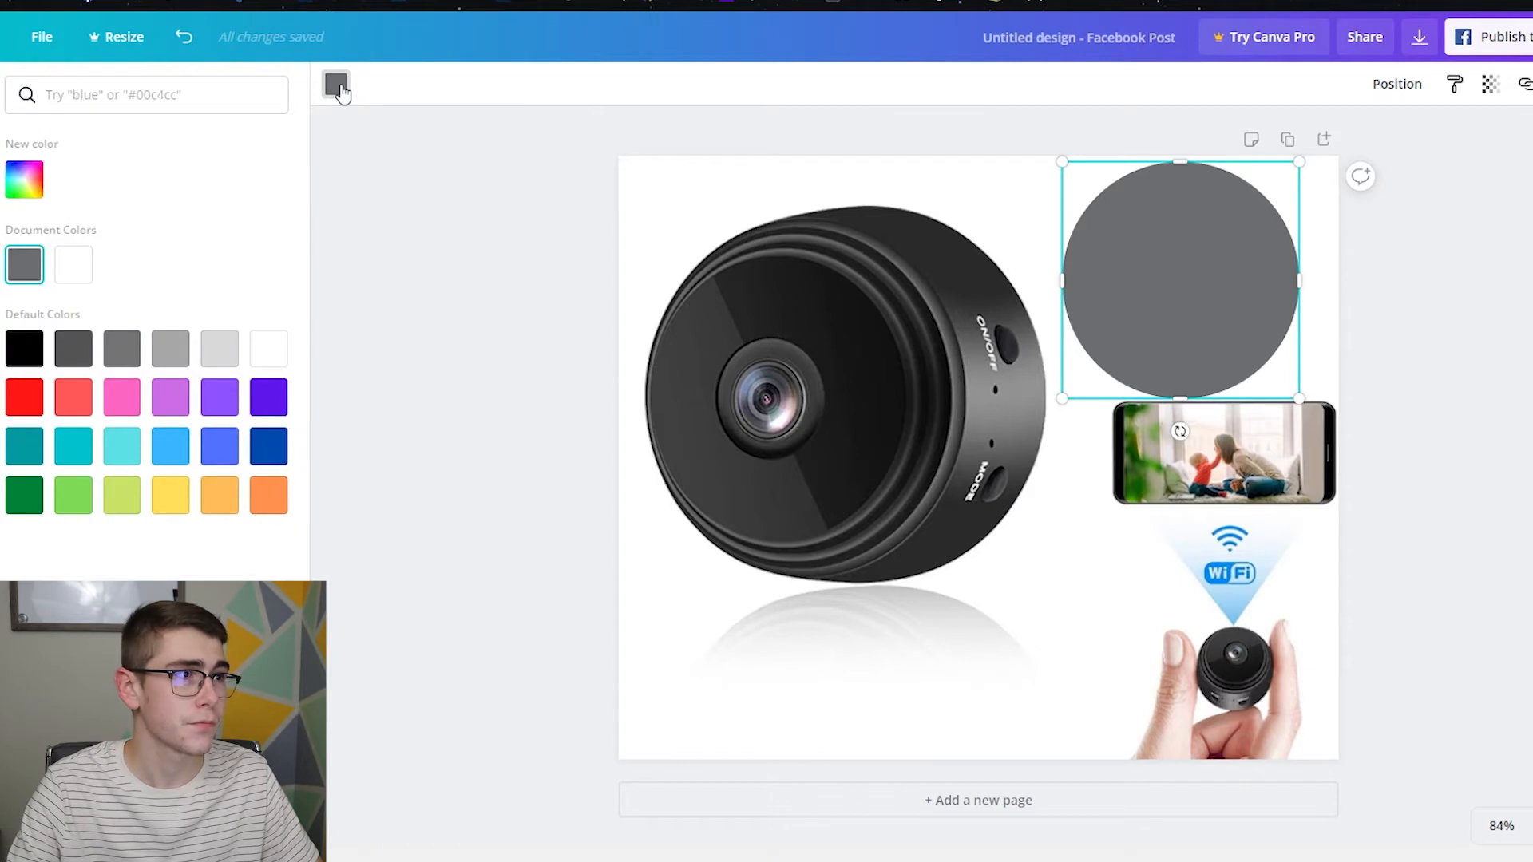
{"action": "left_click", "coordinate": [24, 348]}
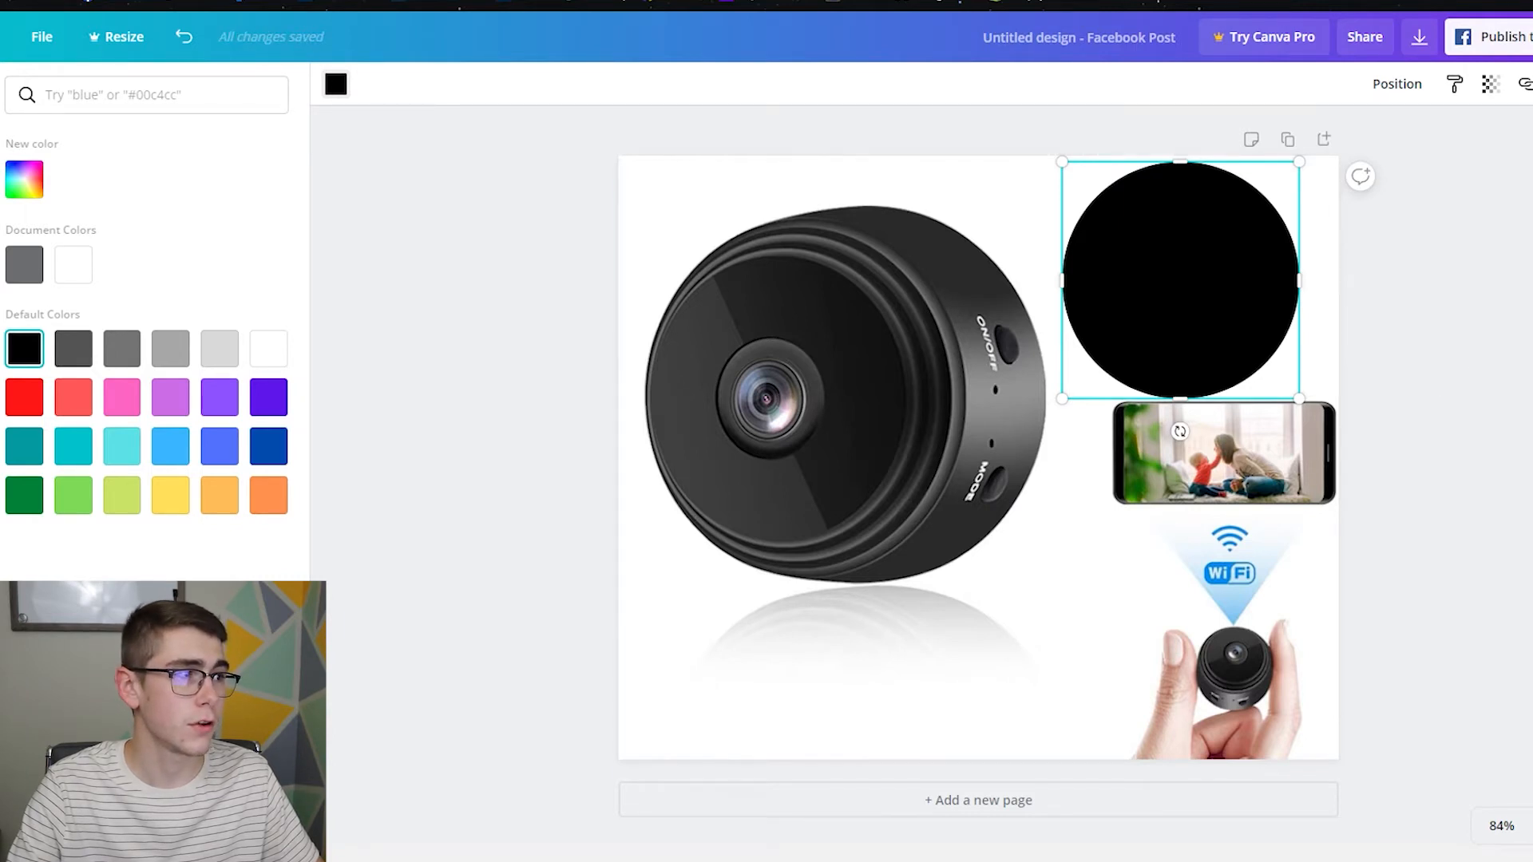
Step: Add a heading reading "Watch your home from virtually anywhere!" and widen its text box so it wraps onto four lines
{"action": "left_click", "coordinate": [0, 319]}
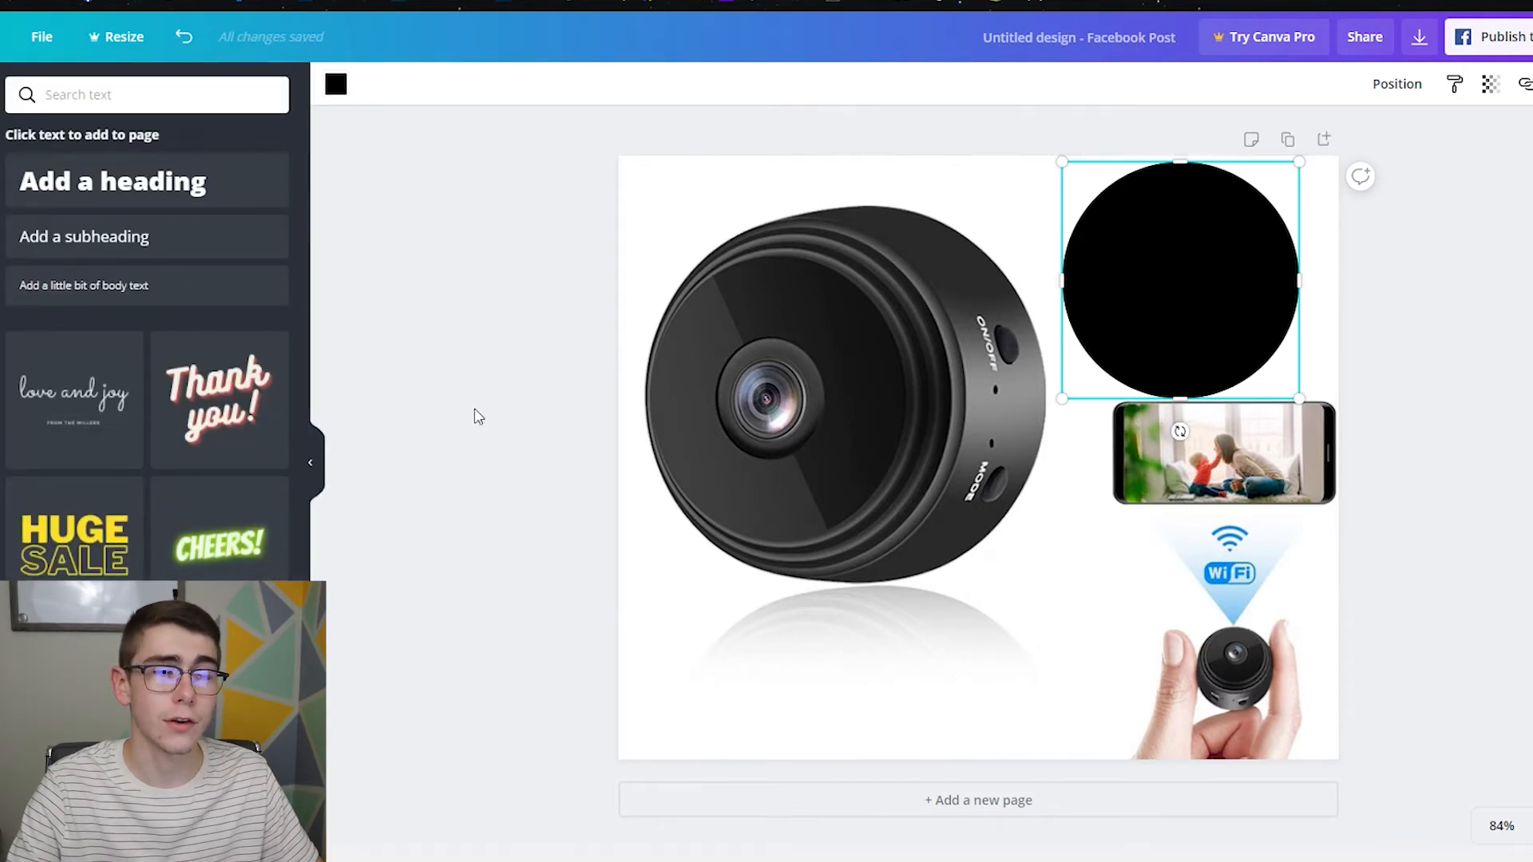
{"action": "left_click", "coordinate": [163, 183]}
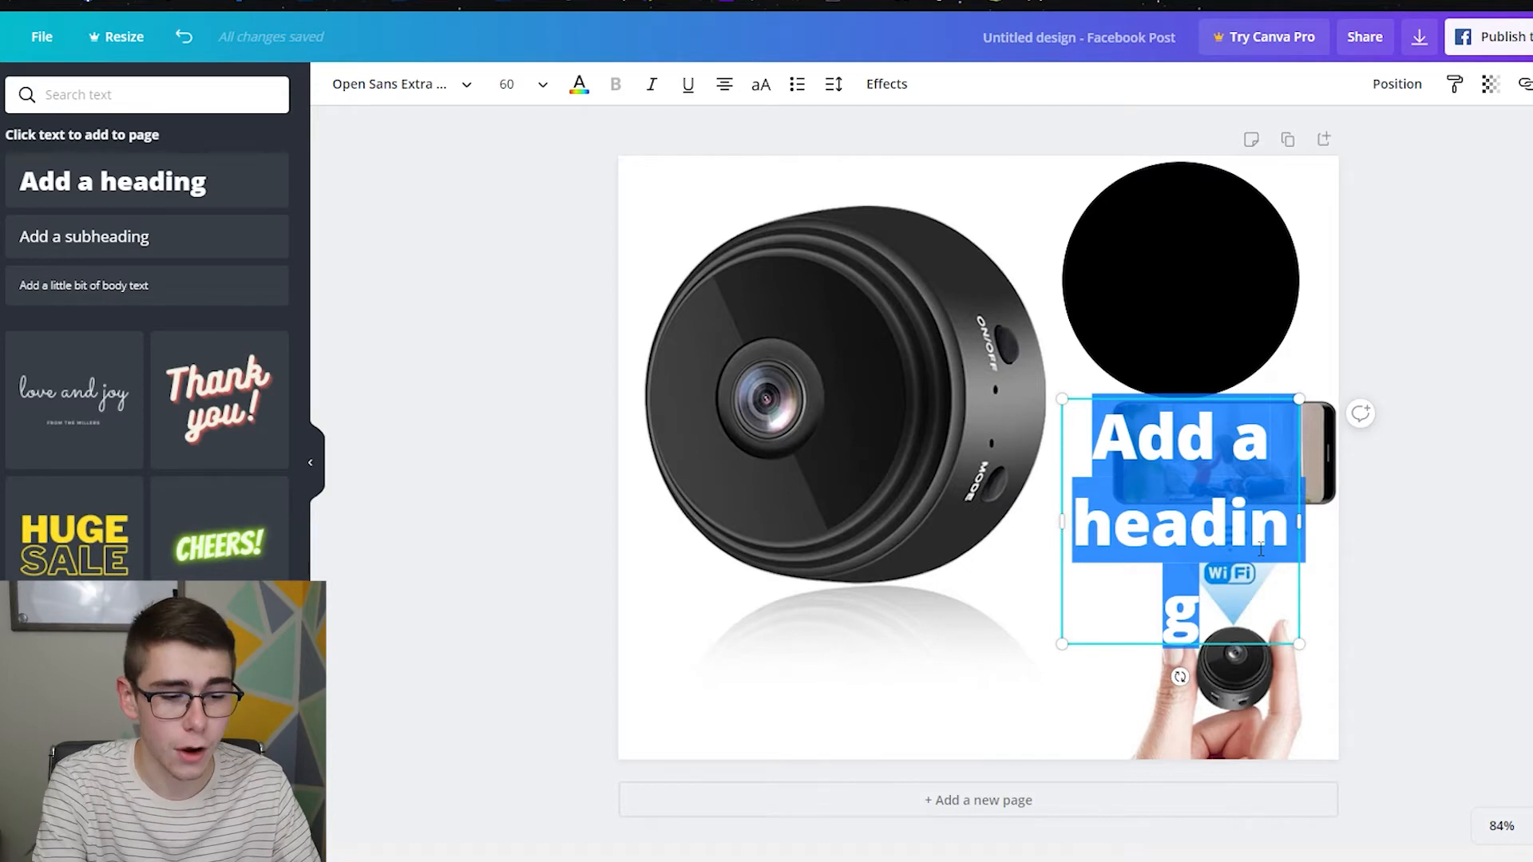
{"action": "type", "text": "Watch your"}
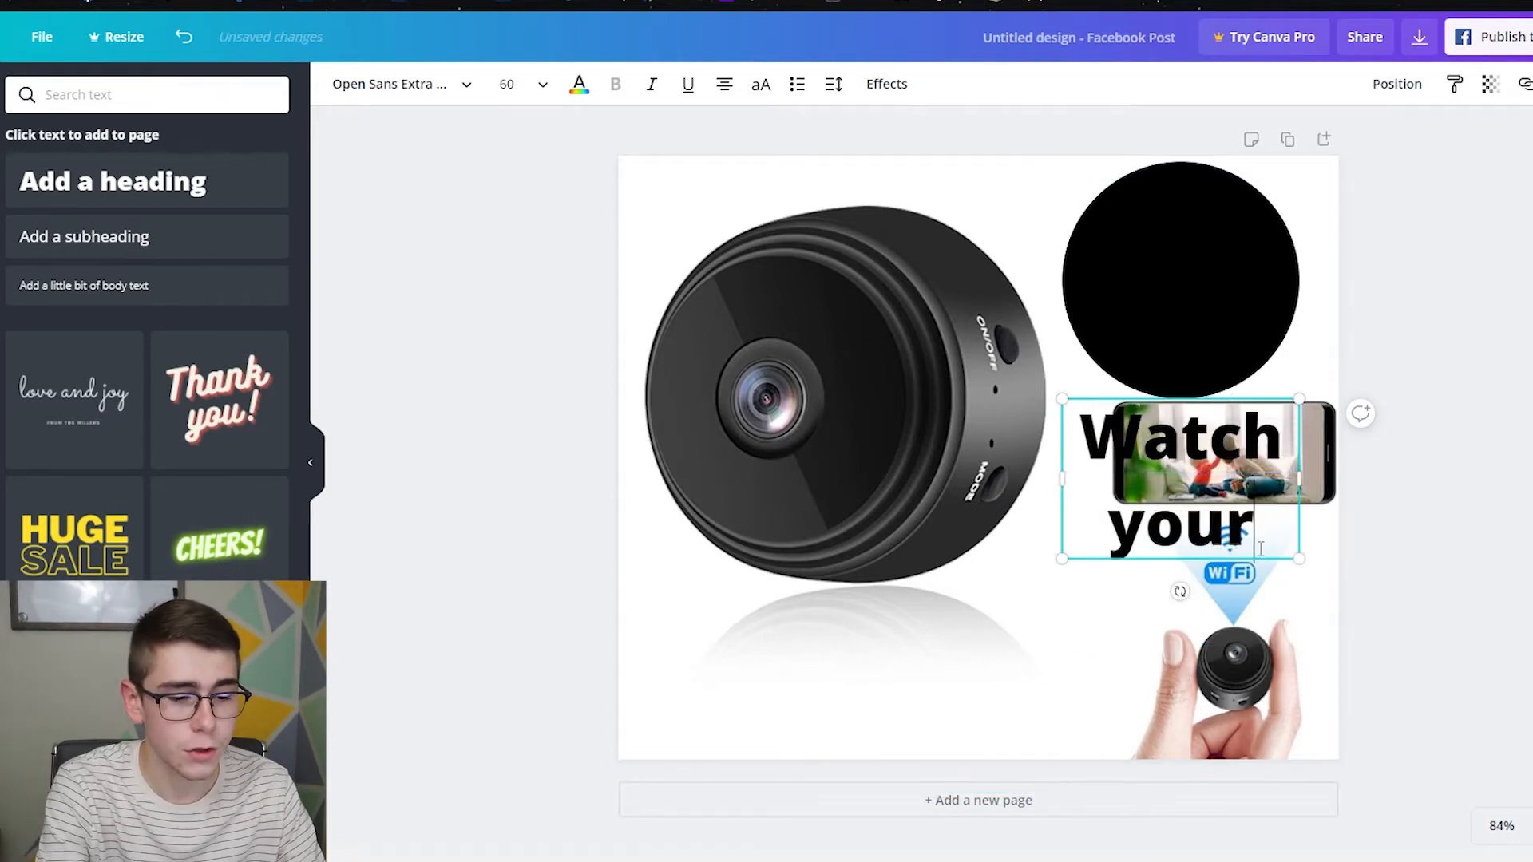
{"action": "type", "text": " home from yir"}
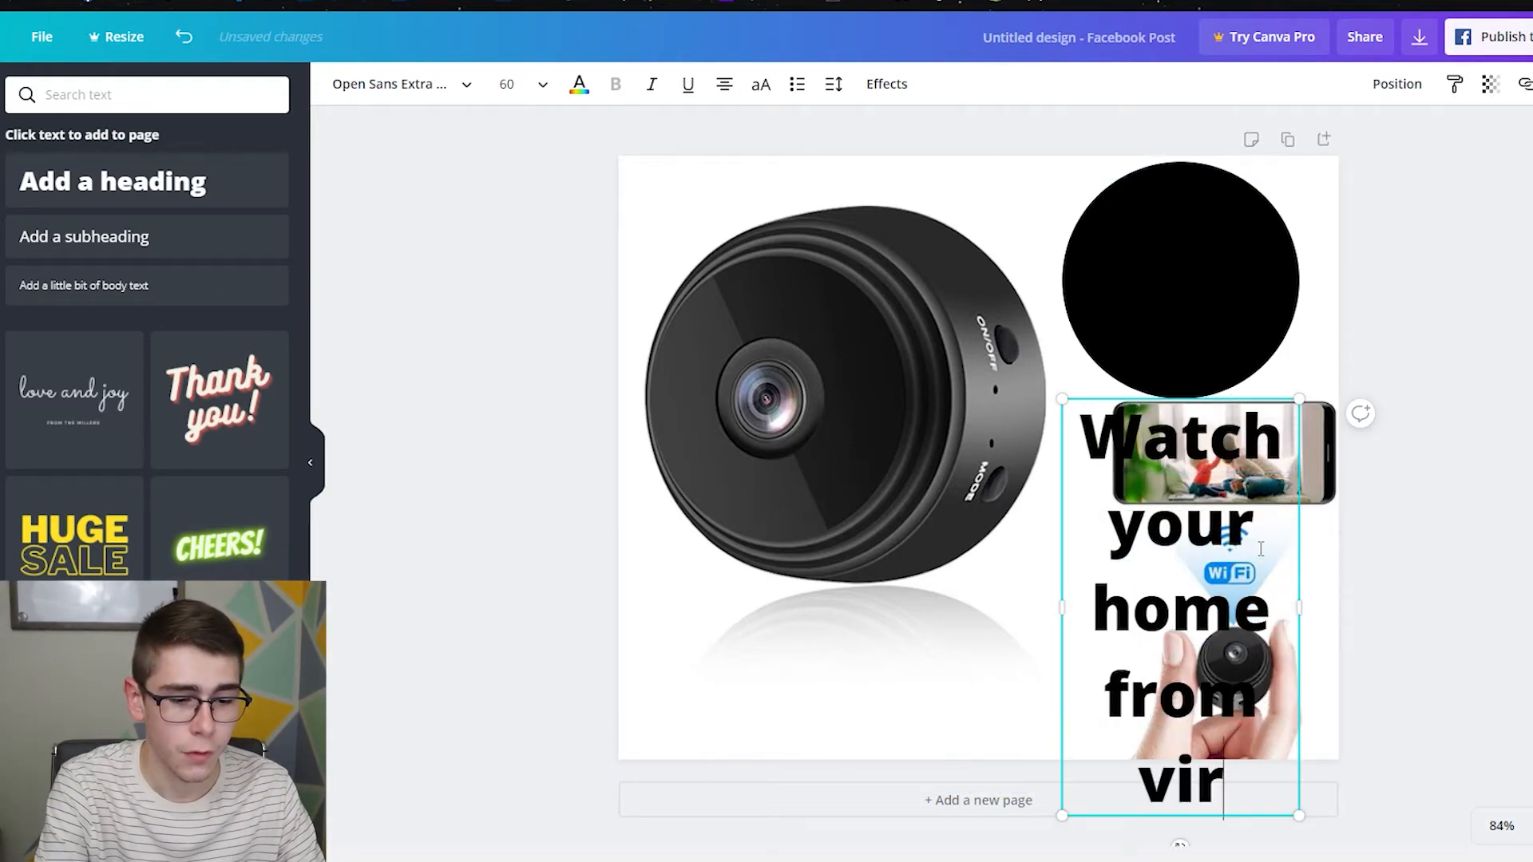
{"action": "type", "text": "tually anywhere!"}
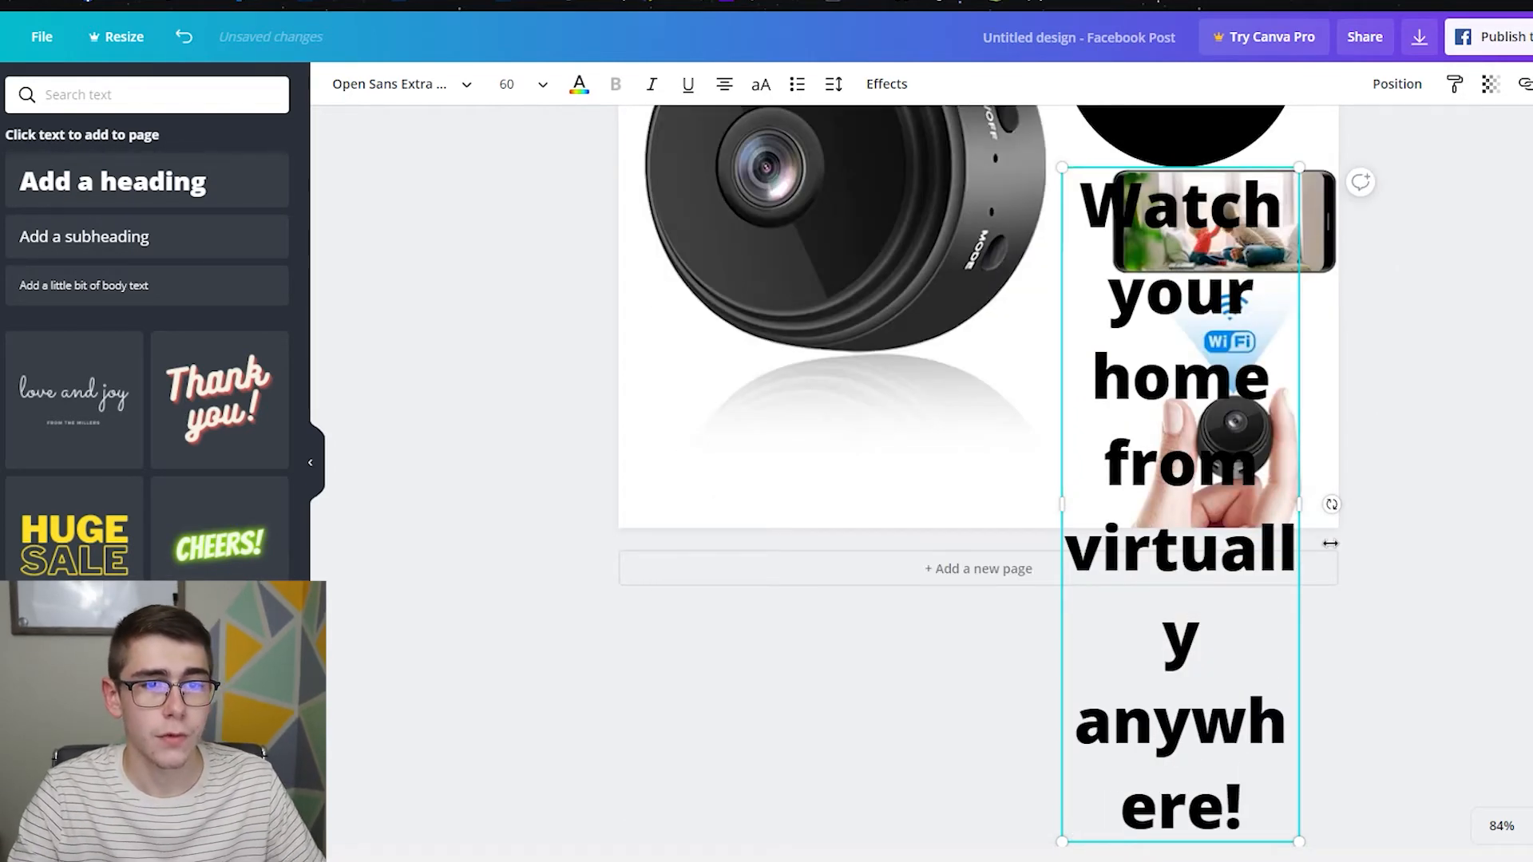
{"action": "left_click_drag", "start_coordinate": [1302, 511], "coordinate": [1513, 480]}
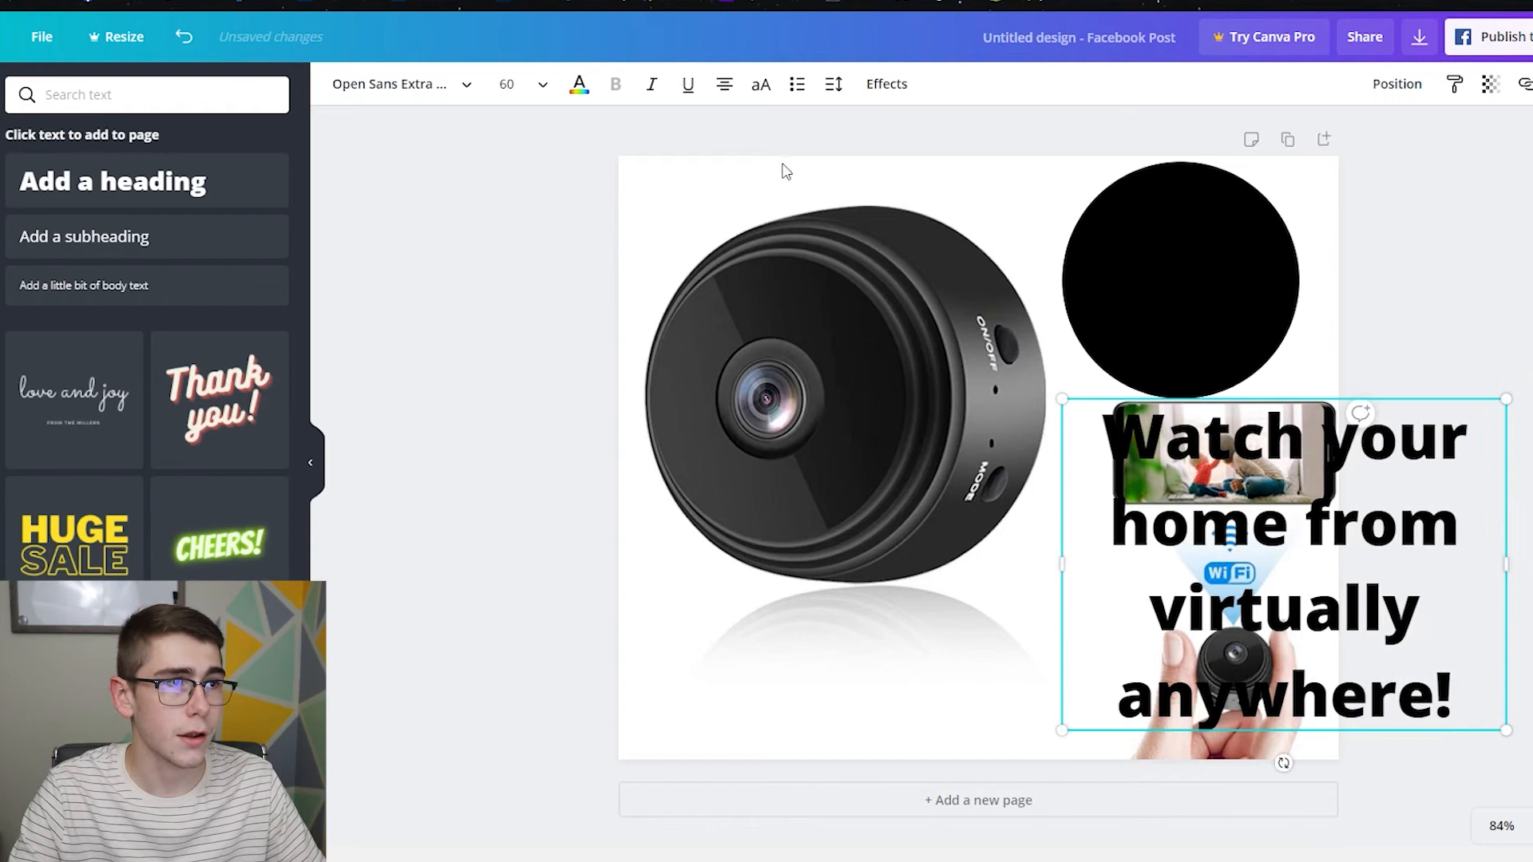
Step: Try the Alice and Arimo fonts on the heading and settle on Bebas Neue
{"action": "left_click", "coordinate": [415, 86]}
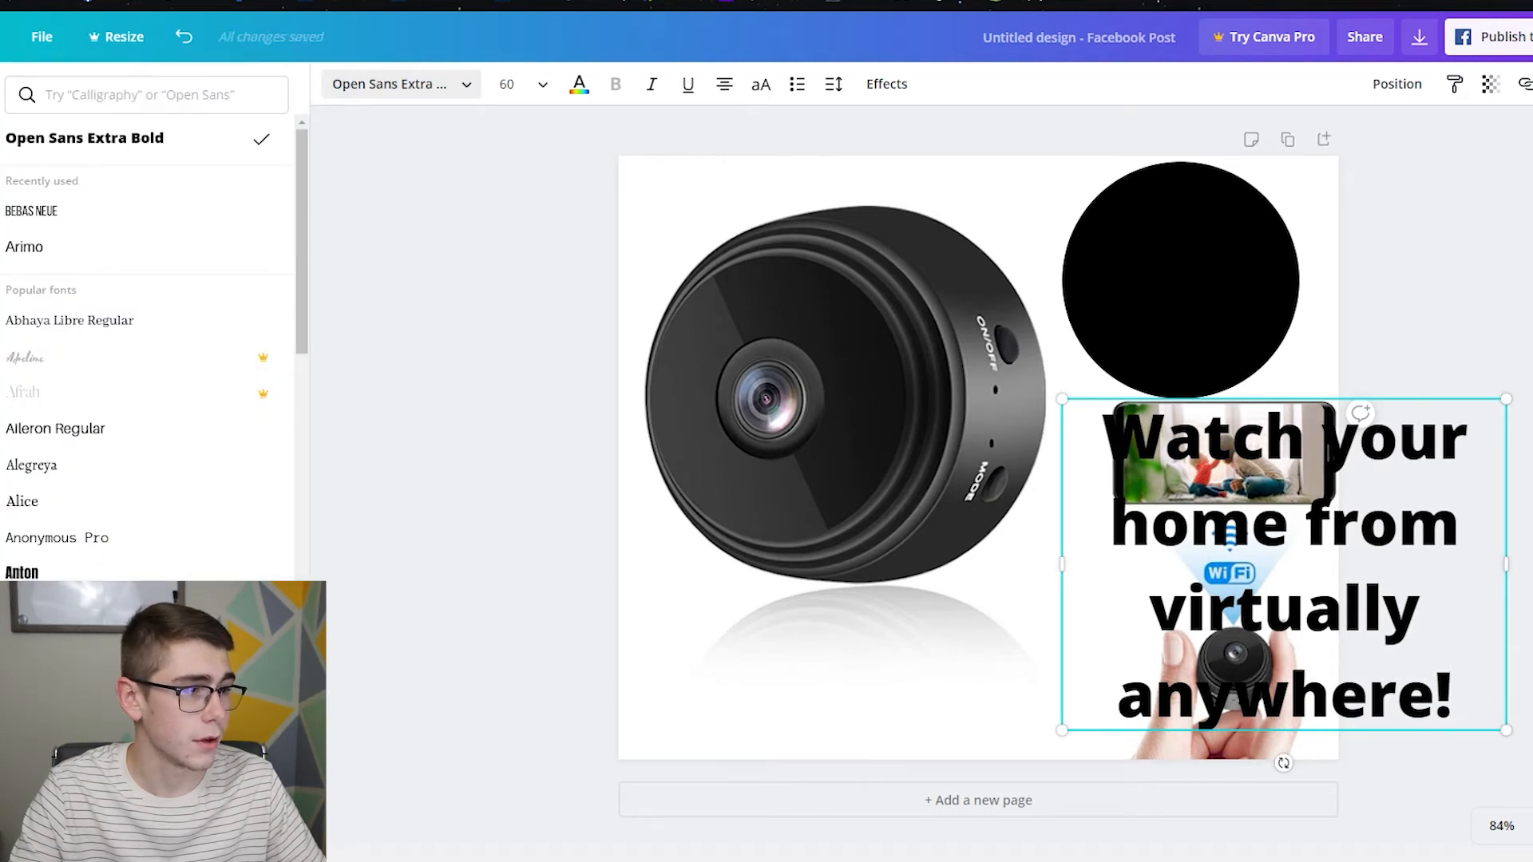
{"action": "left_click", "coordinate": [32, 211]}
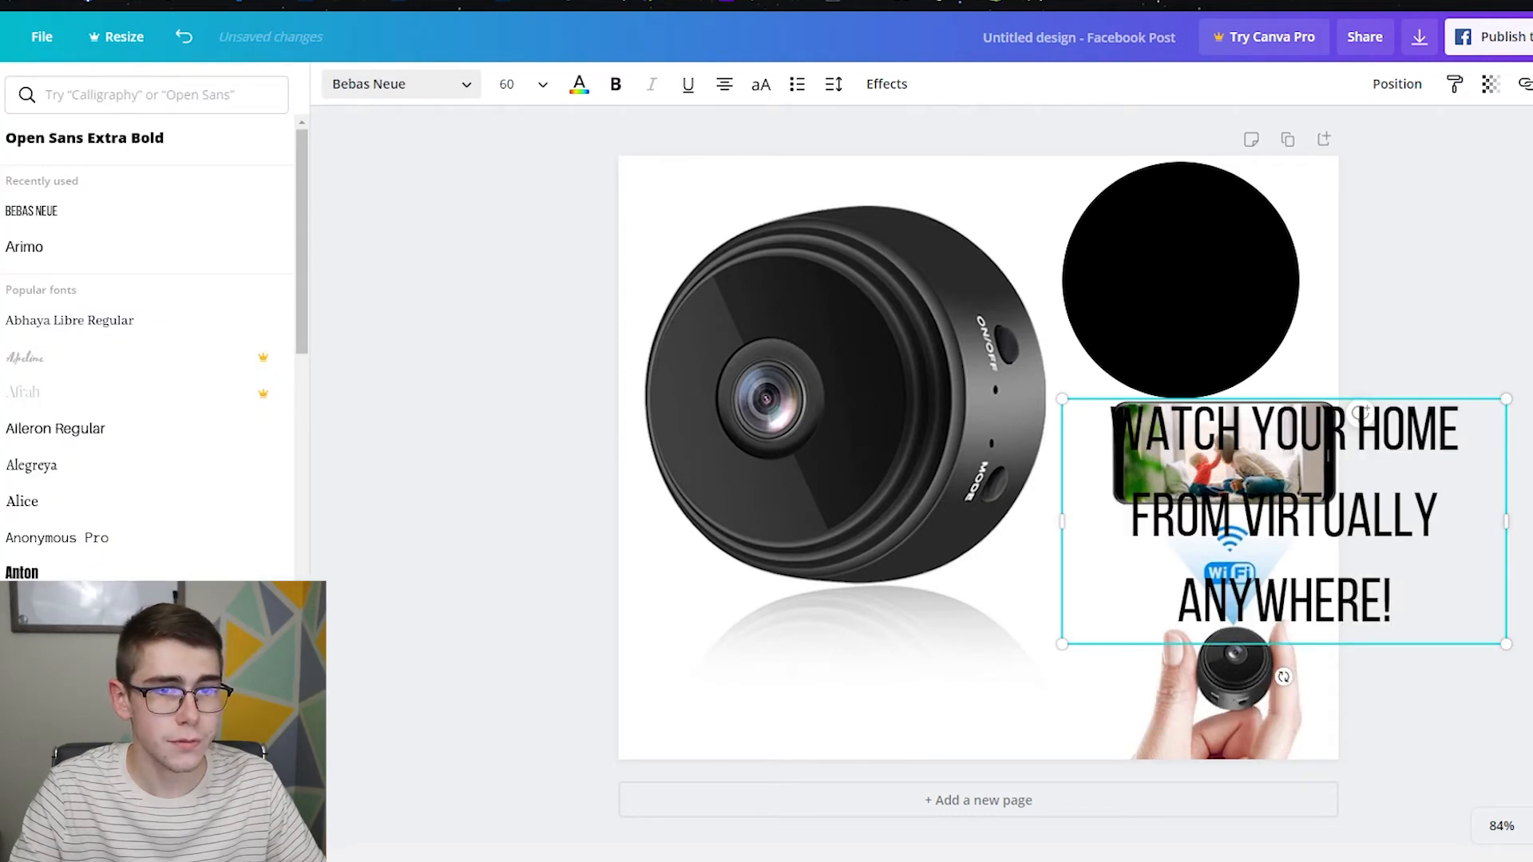
{"action": "left_click", "coordinate": [107, 503]}
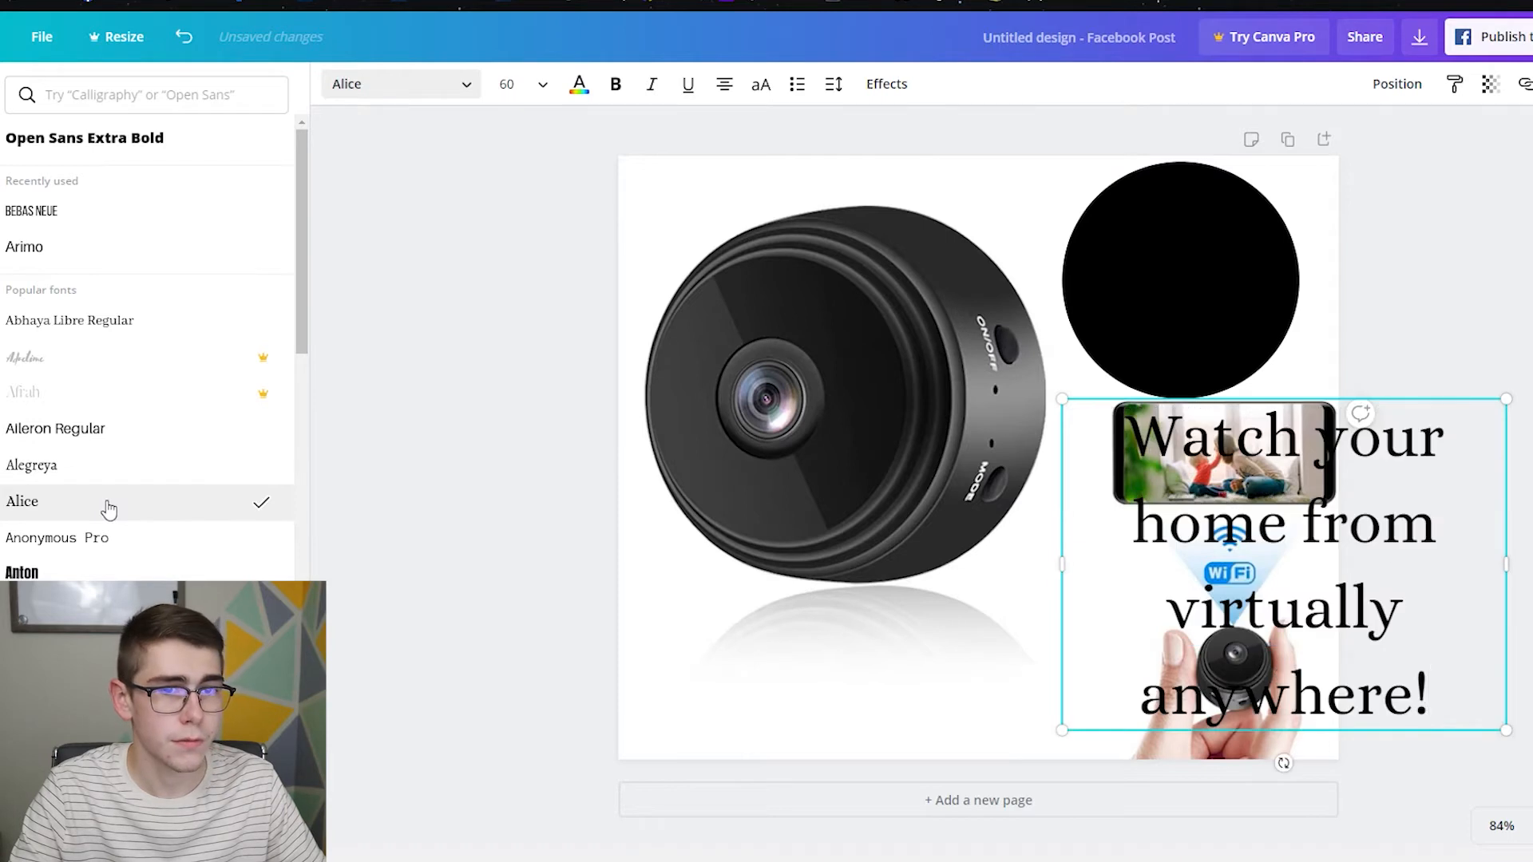
{"action": "left_click", "coordinate": [108, 646]}
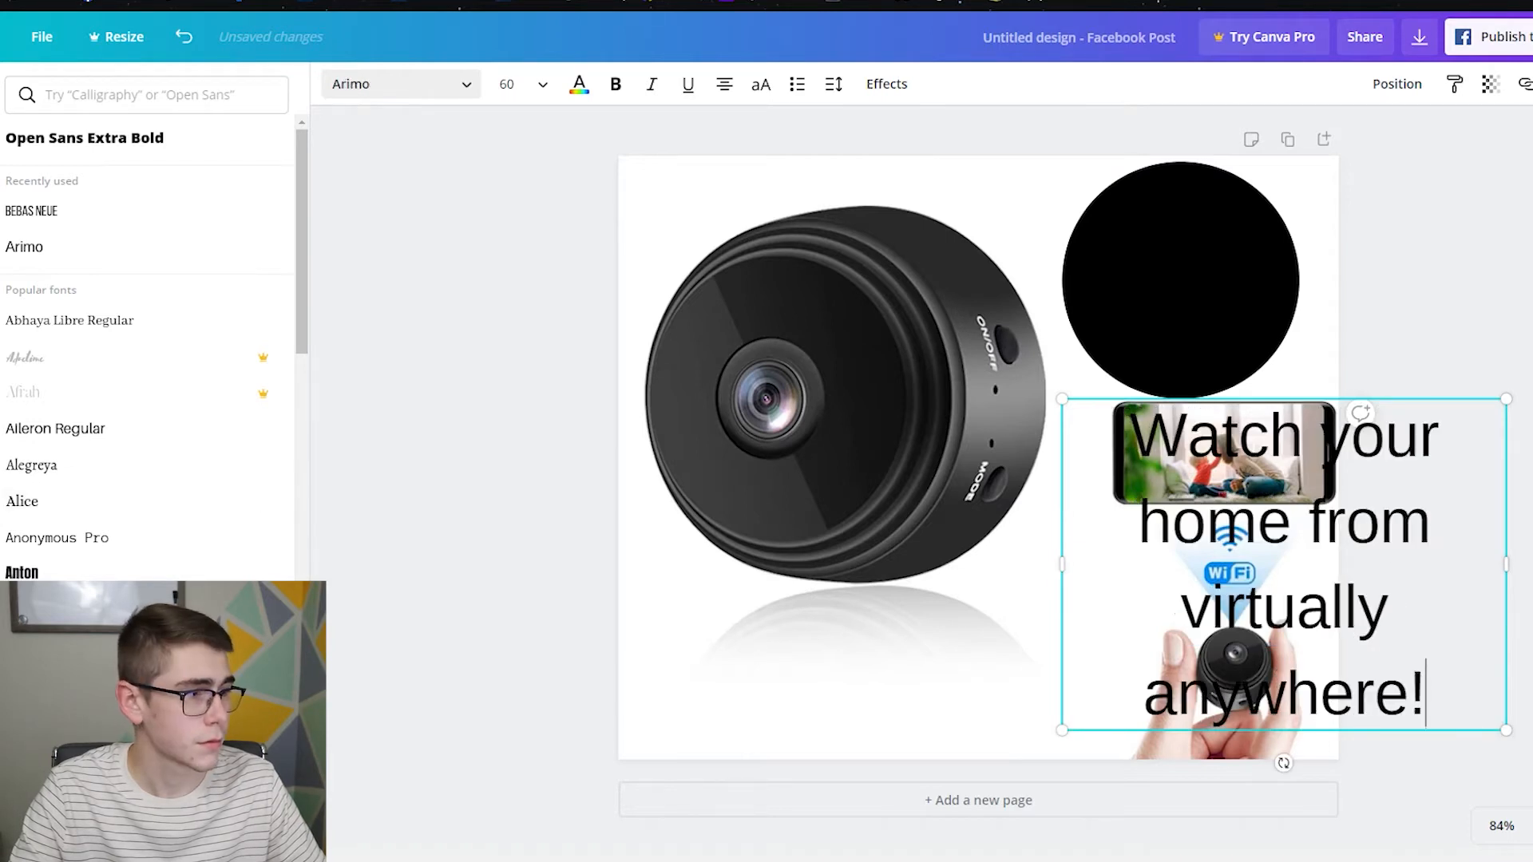
{"action": "left_click", "coordinate": [31, 211]}
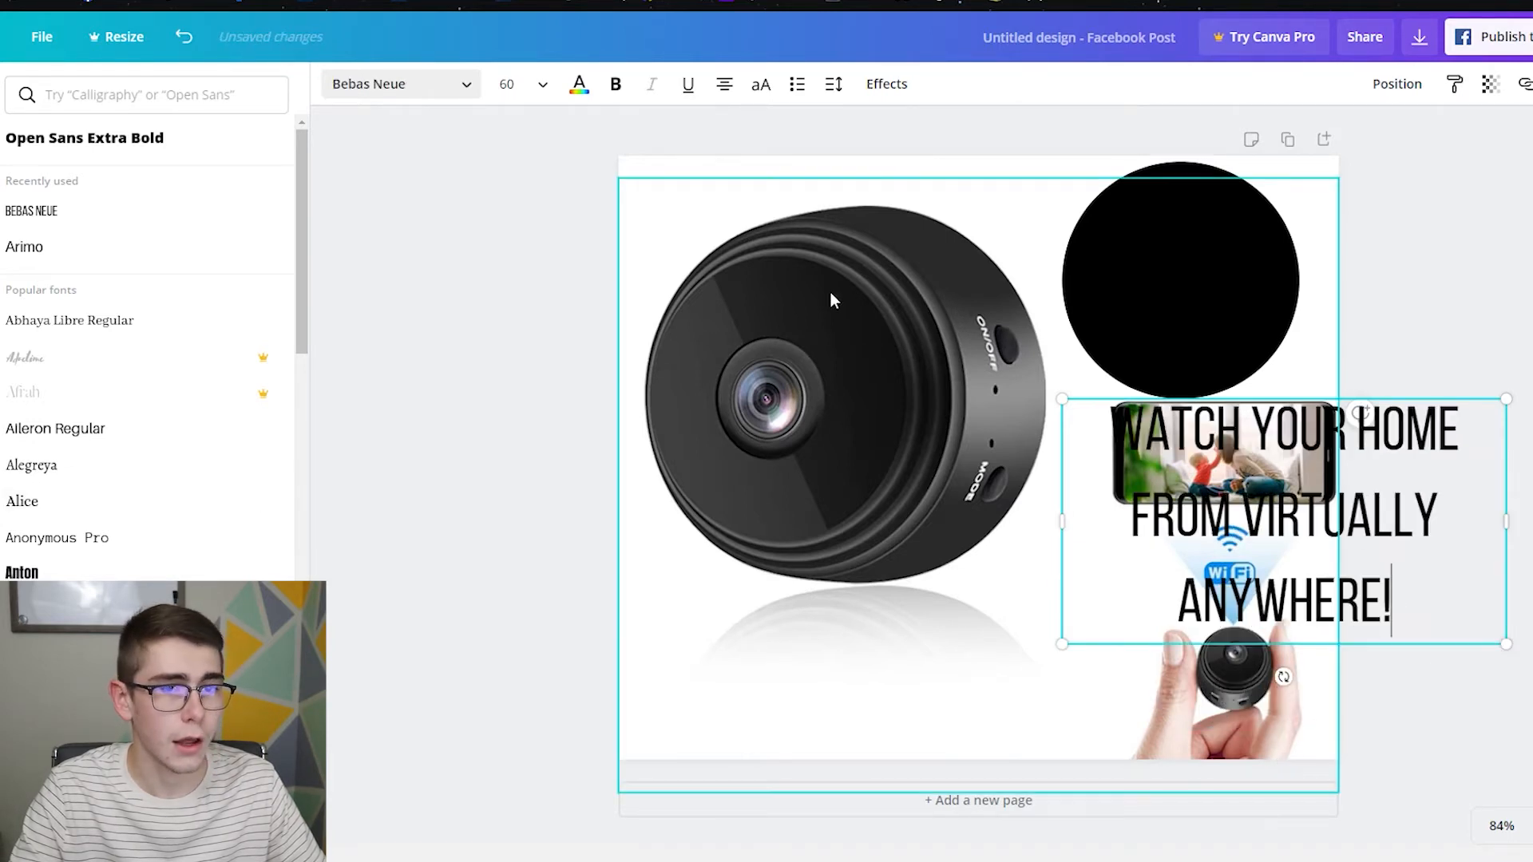
Step: Tighten the heading's line spacing and shrink its text box to a font size of about 51
{"action": "left_click", "coordinate": [834, 84]}
{"action": "left_click_drag", "start_coordinate": [966, 177], "coordinate": [951, 177]}
{"action": "left_click_drag", "start_coordinate": [1507, 485], "coordinate": [1398, 503]}
{"action": "left_click_drag", "start_coordinate": [1384, 622], "coordinate": [1333, 585]}
Step: Color the heading white and fit it inside the black circle at a font size of about 45
{"action": "left_click", "coordinate": [579, 84]}
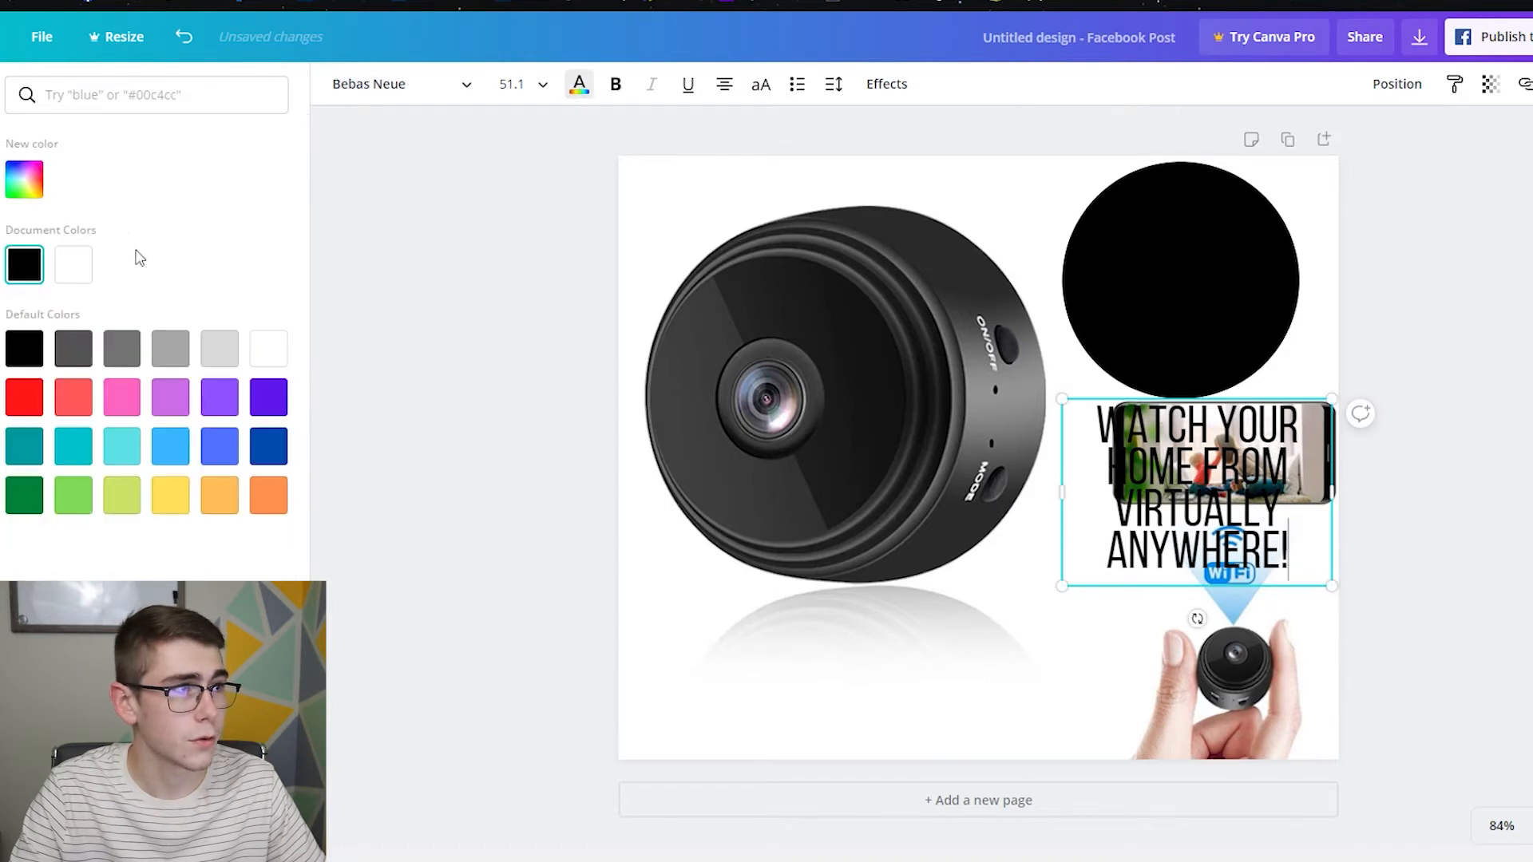
{"action": "left_click", "coordinate": [73, 264]}
{"action": "left_click_drag", "start_coordinate": [1268, 408], "coordinate": [1264, 218]}
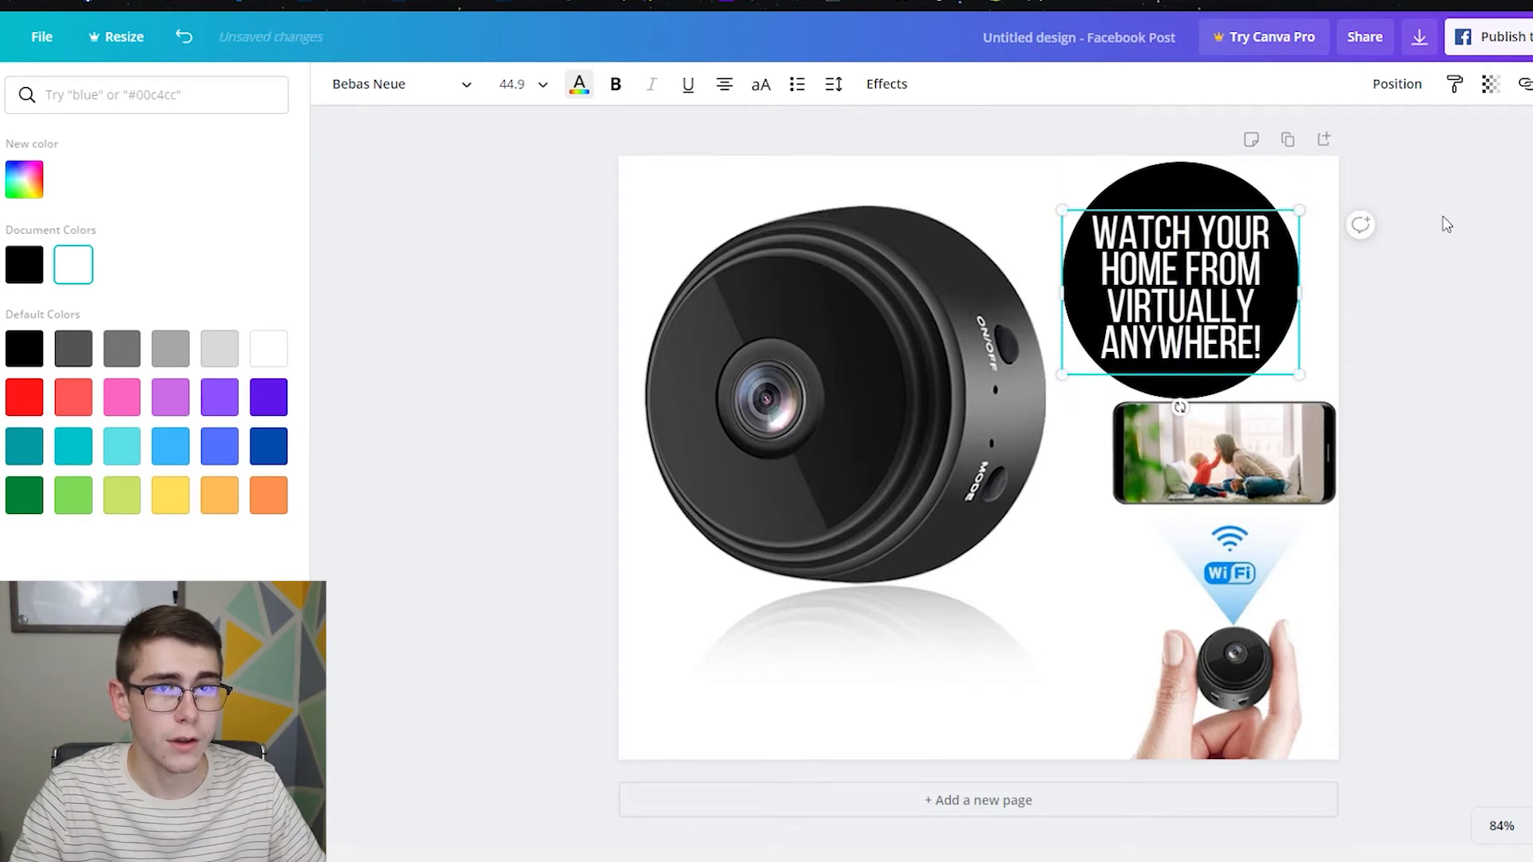
{"action": "left_click", "coordinate": [1444, 217]}
Step: Set the black circle's transparency to about 56
{"action": "left_click", "coordinate": [1206, 187]}
{"action": "left_click", "coordinate": [1490, 84]}
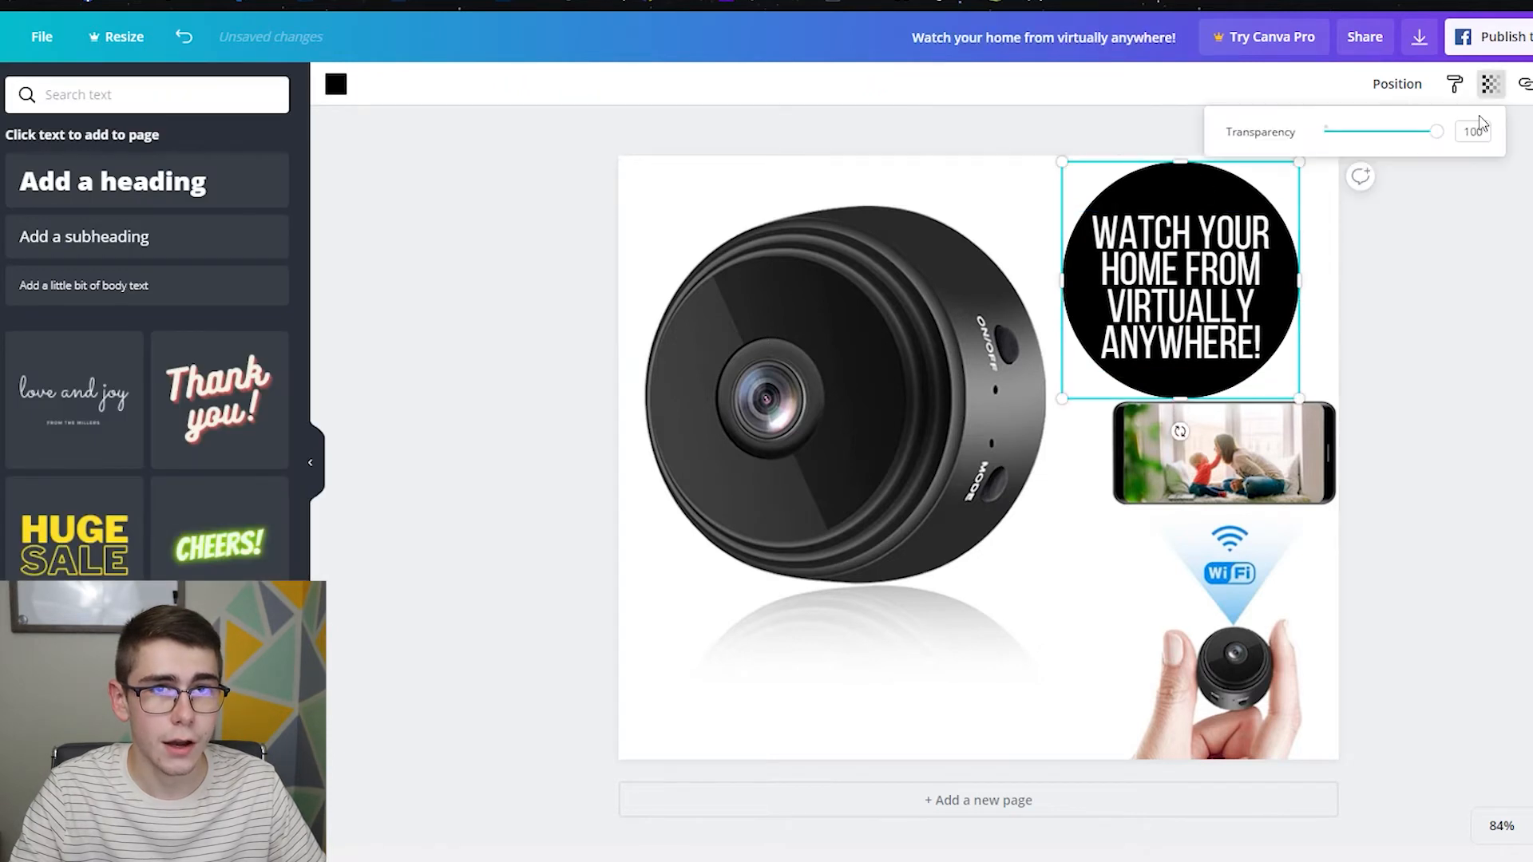
{"action": "left_click_drag", "start_coordinate": [1435, 131], "coordinate": [1394, 146]}
{"action": "left_click", "coordinate": [1519, 354]}
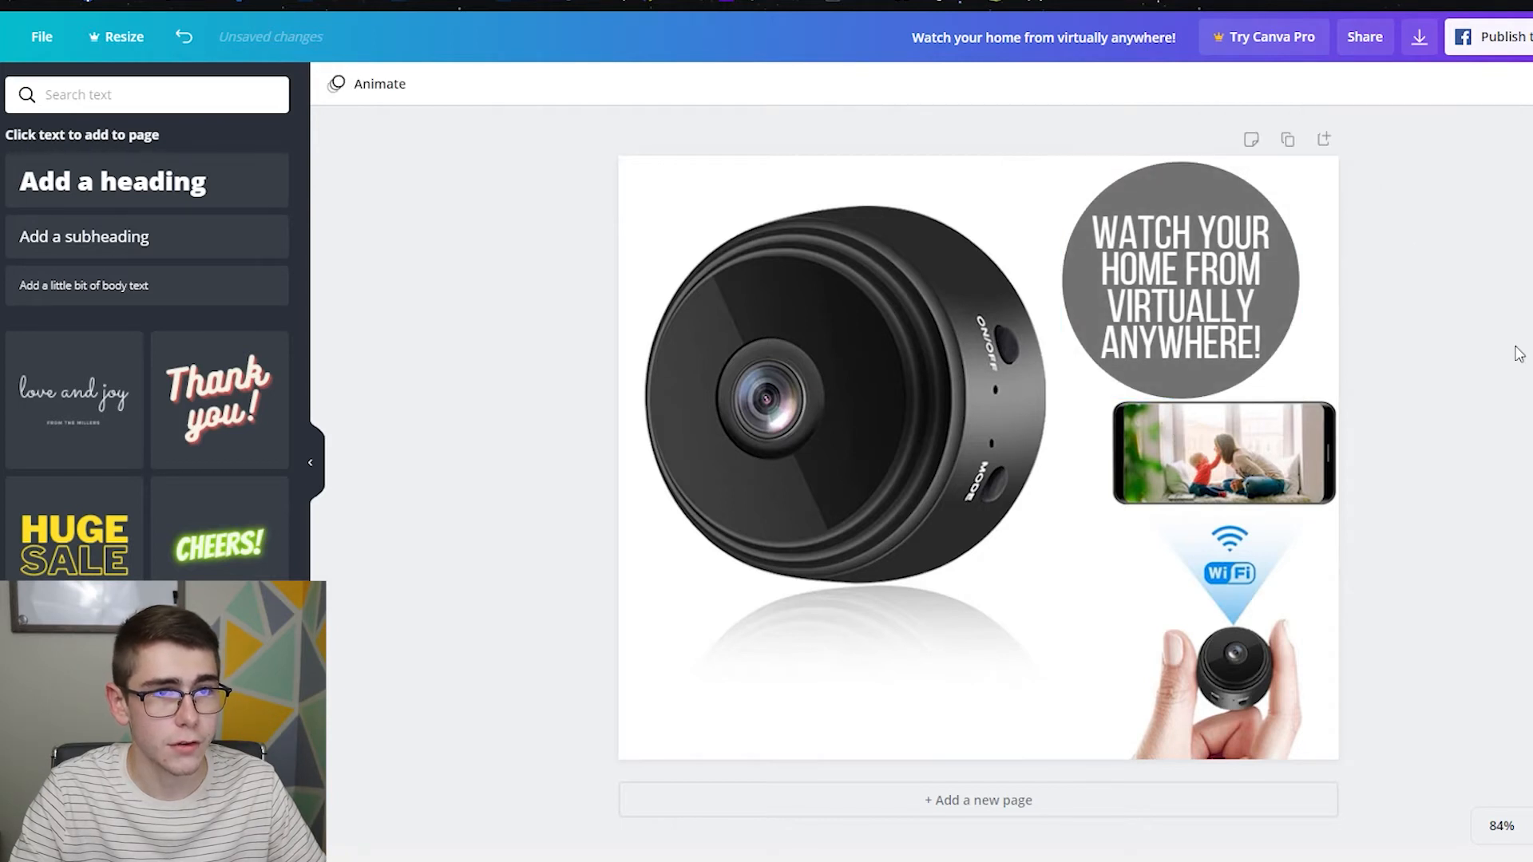
Step: Set the transparency of the circle behind the heading to about 74
{"action": "left_click", "coordinate": [1262, 280]}
{"action": "left_click", "coordinate": [1198, 190]}
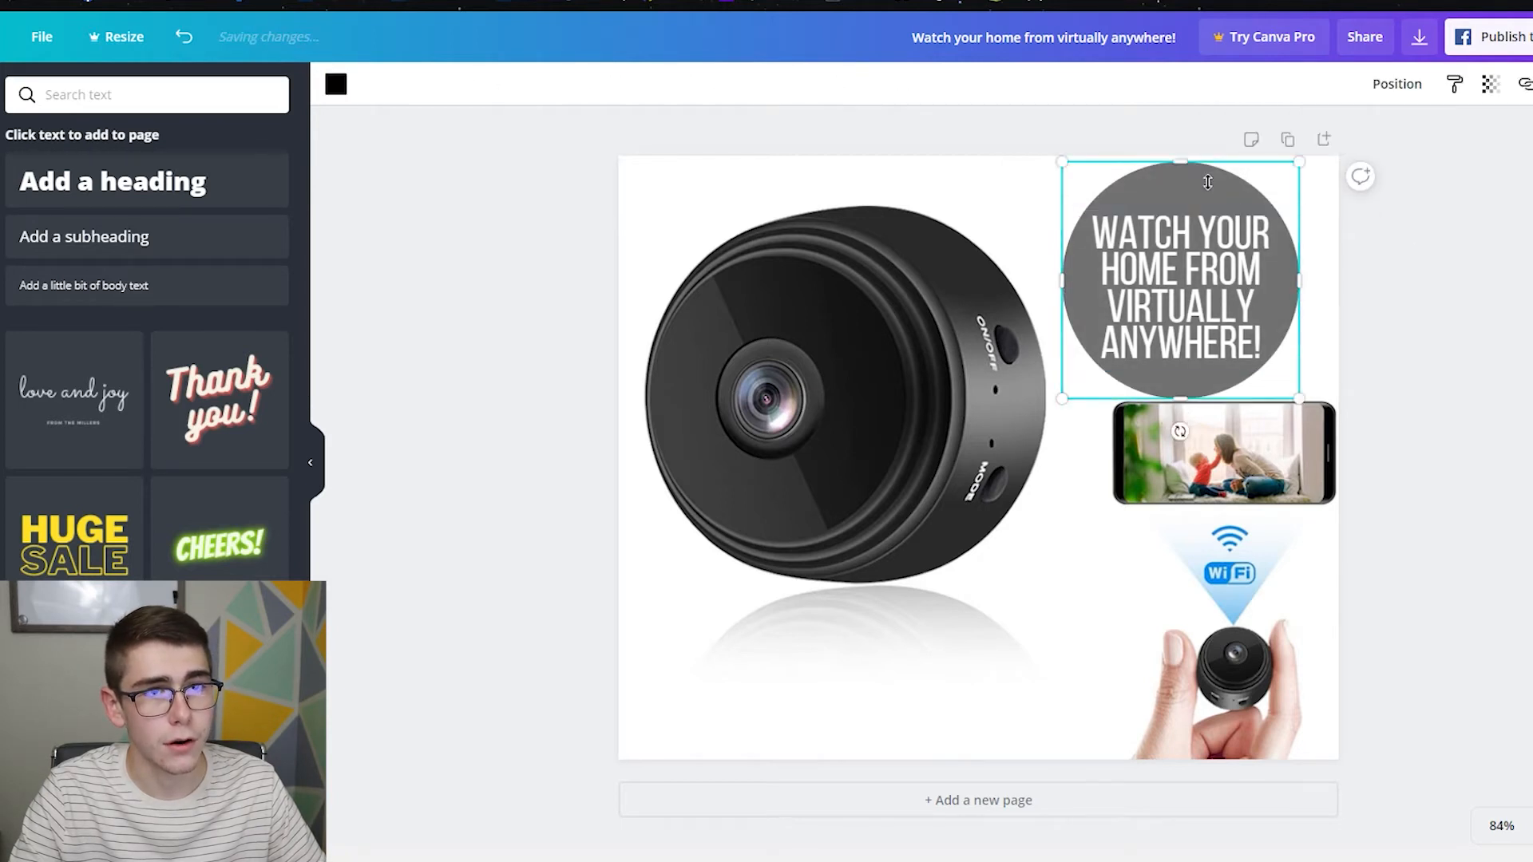
{"action": "left_click", "coordinate": [1177, 276]}
{"action": "left_click", "coordinate": [1490, 84]}
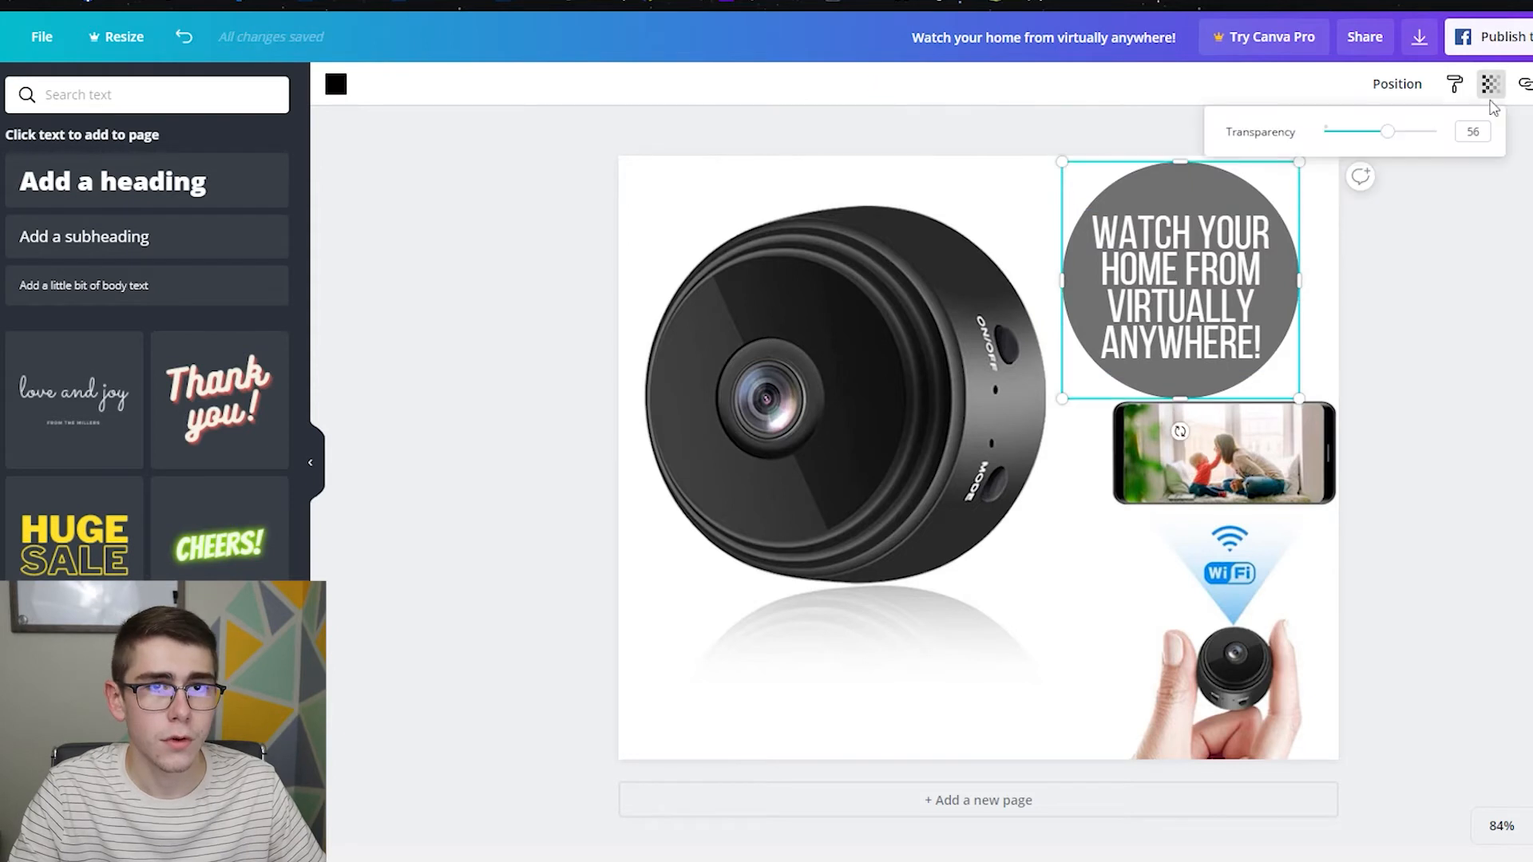
{"action": "left_click", "coordinate": [1411, 132]}
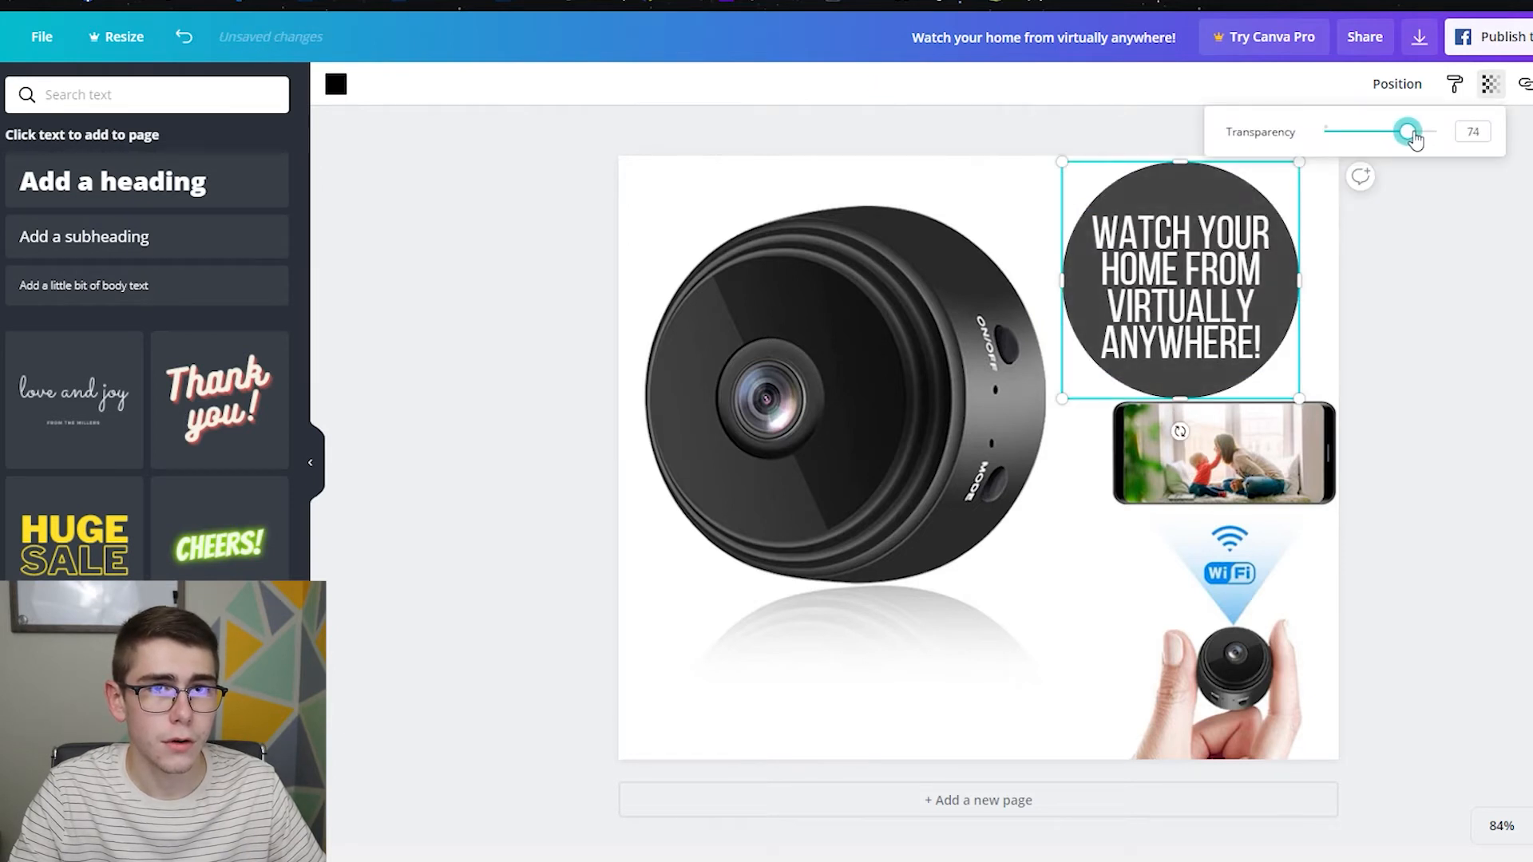
{"action": "left_click", "coordinate": [1523, 290]}
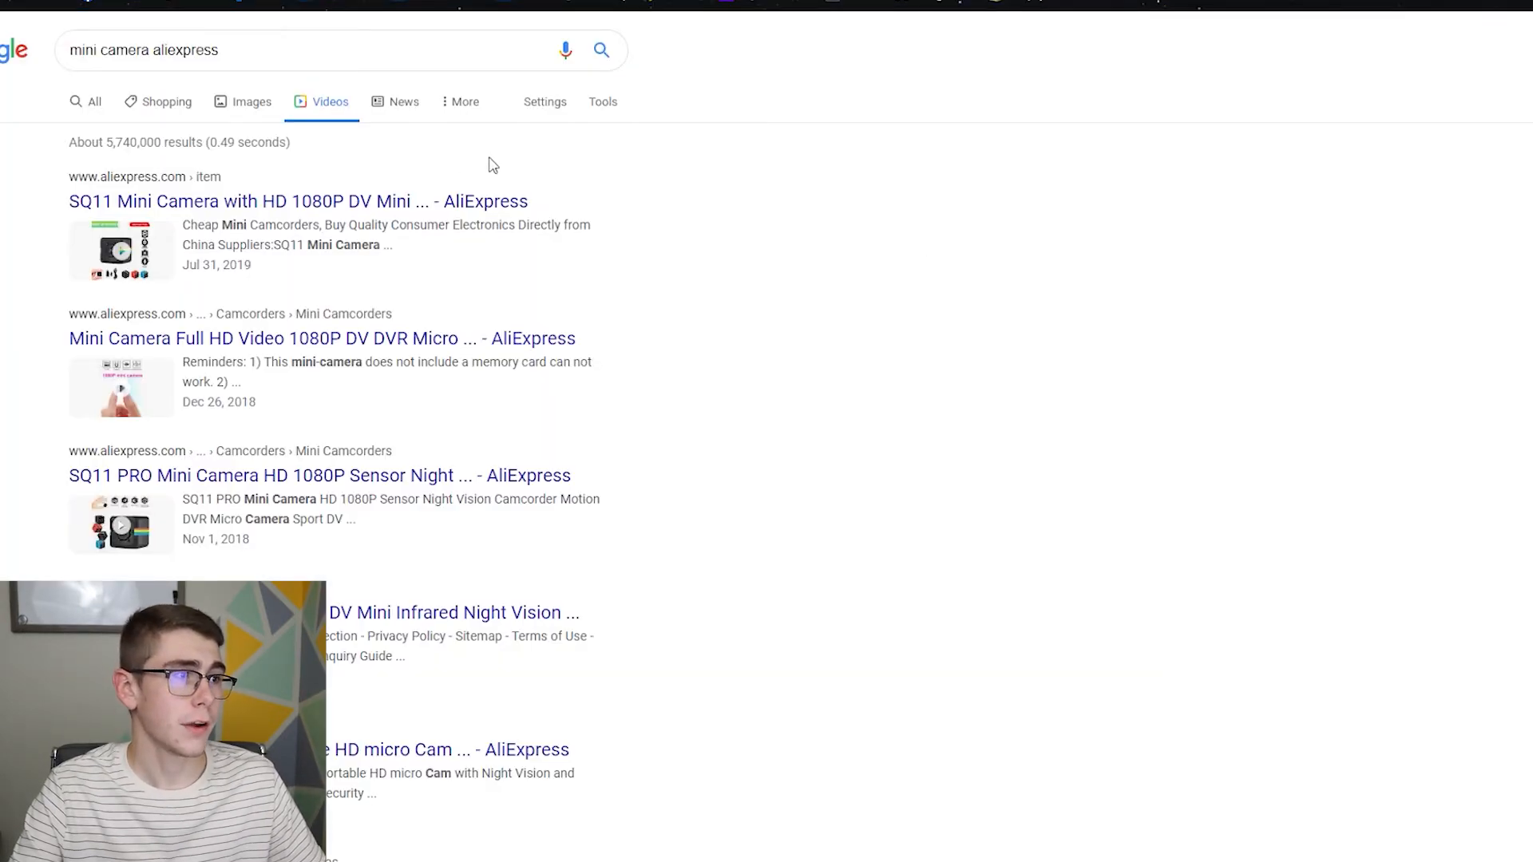
Step: Look through the first two pages of Google video results for "mini camera aliexpress" for listings of the same camera
{"action": "scroll", "coordinate": [178, 483], "scroll_direction": "down", "scroll_amount": 5}
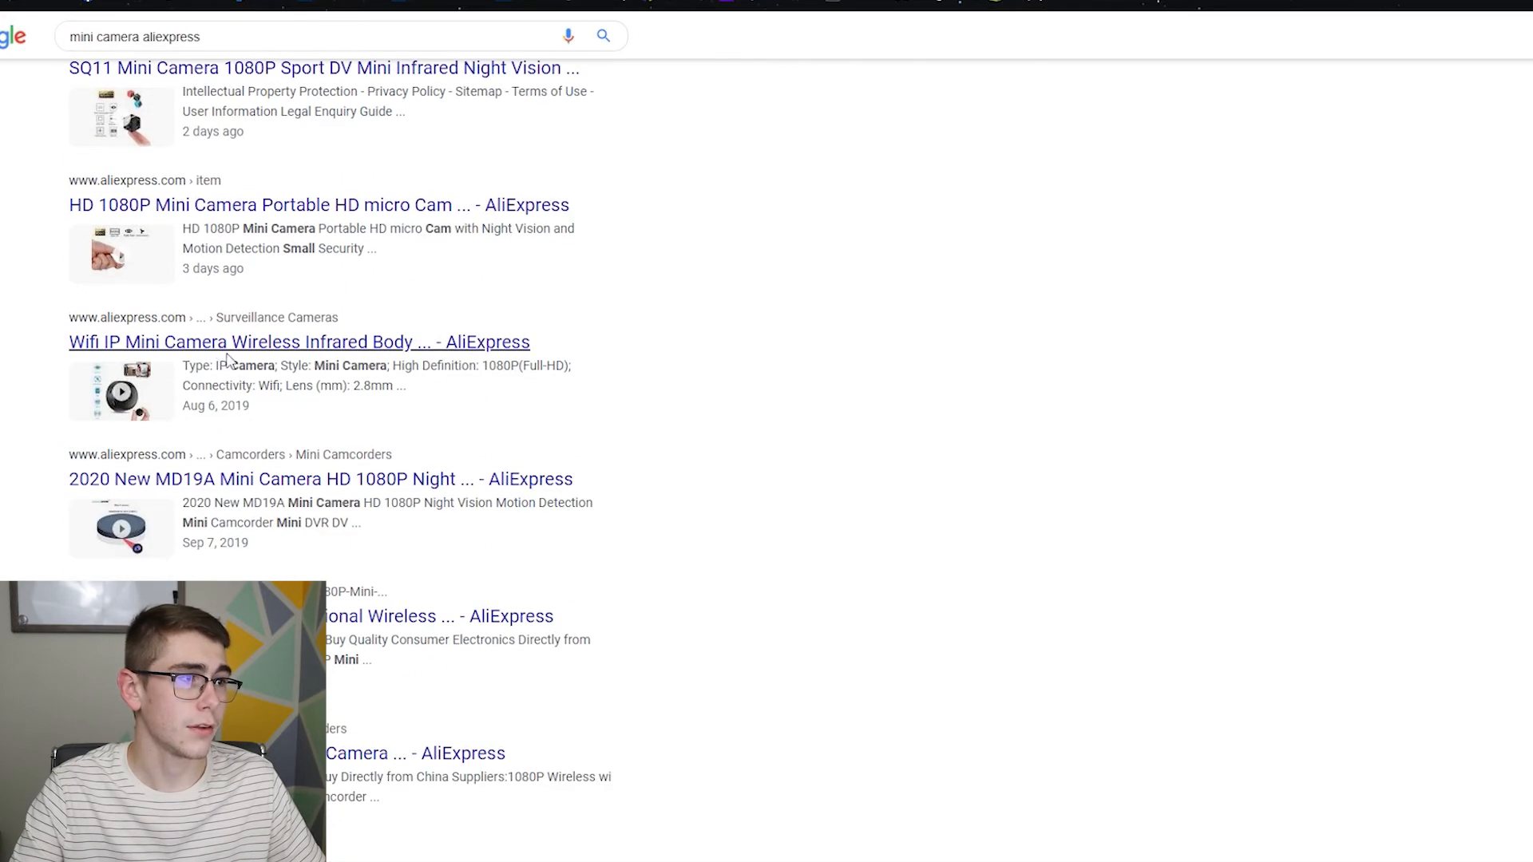
{"action": "scroll", "coordinate": [747, 399], "scroll_direction": "down", "scroll_amount": 4}
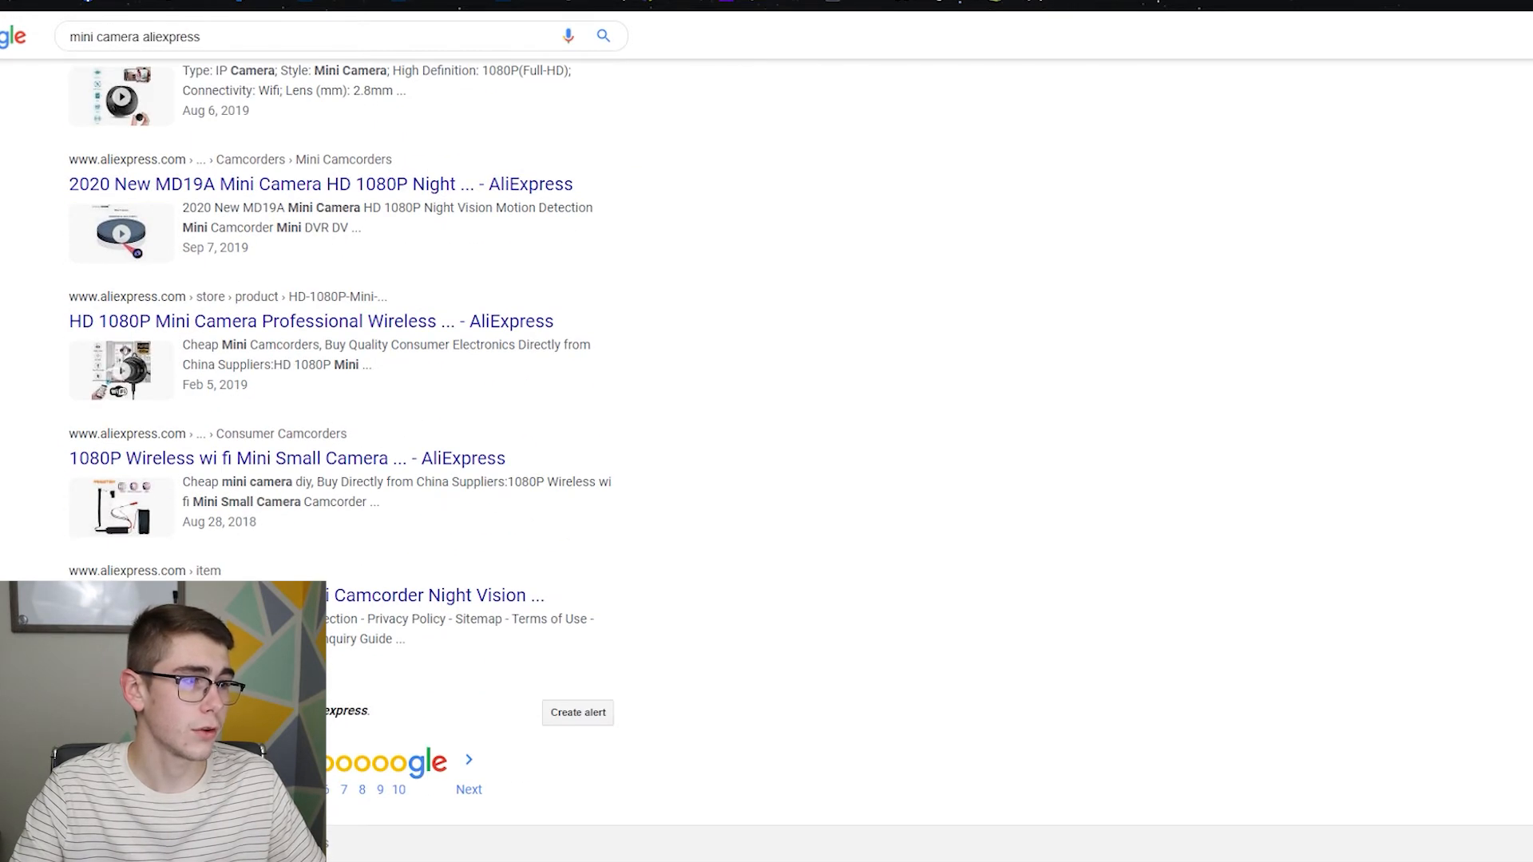
{"action": "left_click", "coordinate": [469, 787]}
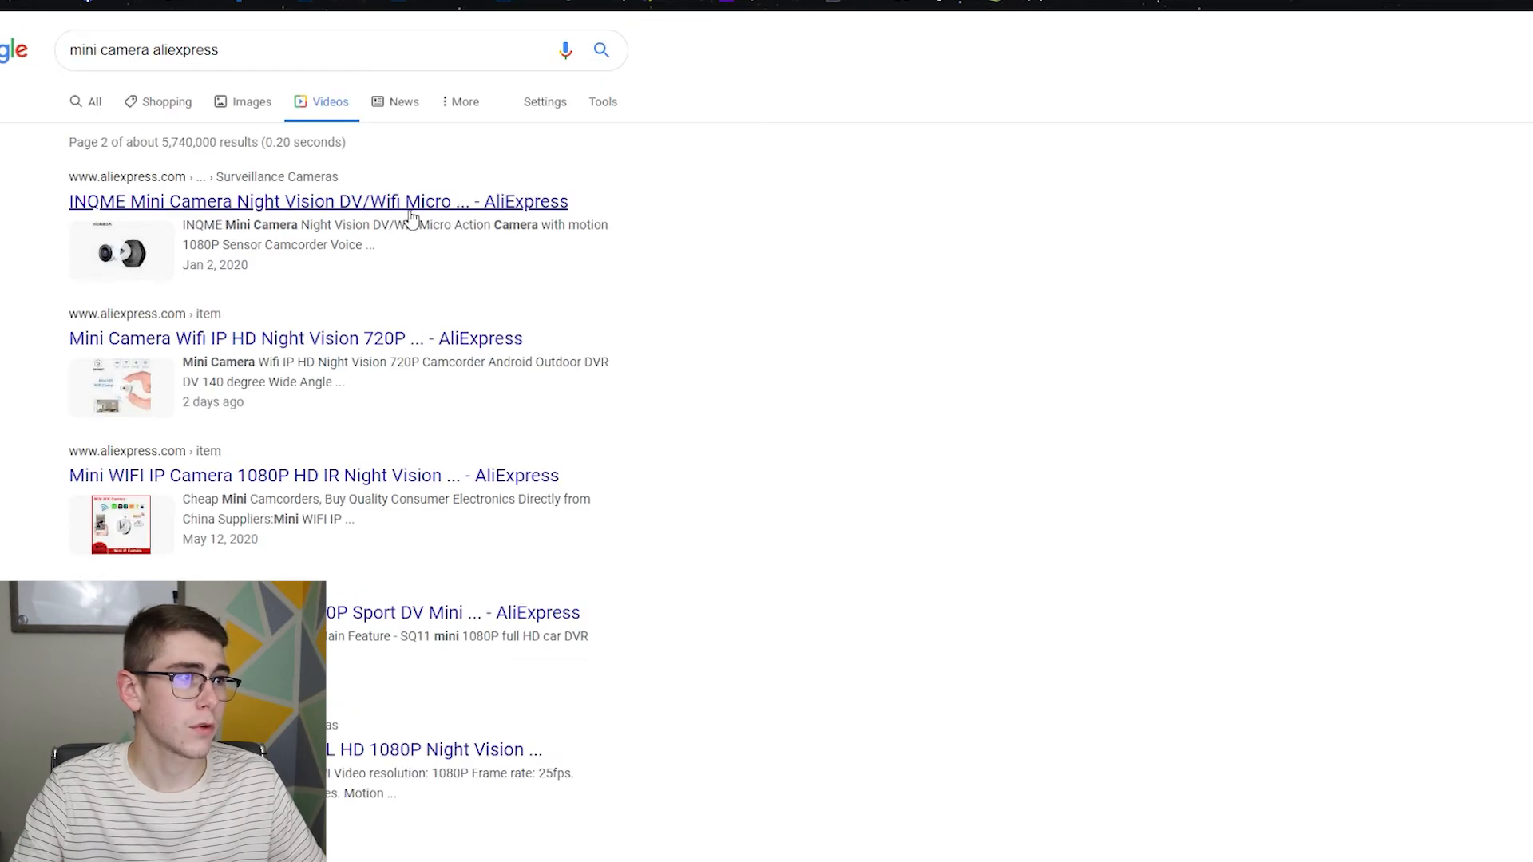
{"action": "scroll", "coordinate": [367, 308], "scroll_direction": "down", "scroll_amount": 3}
{"action": "scroll", "coordinate": [368, 308], "scroll_direction": "down", "scroll_amount": 3}
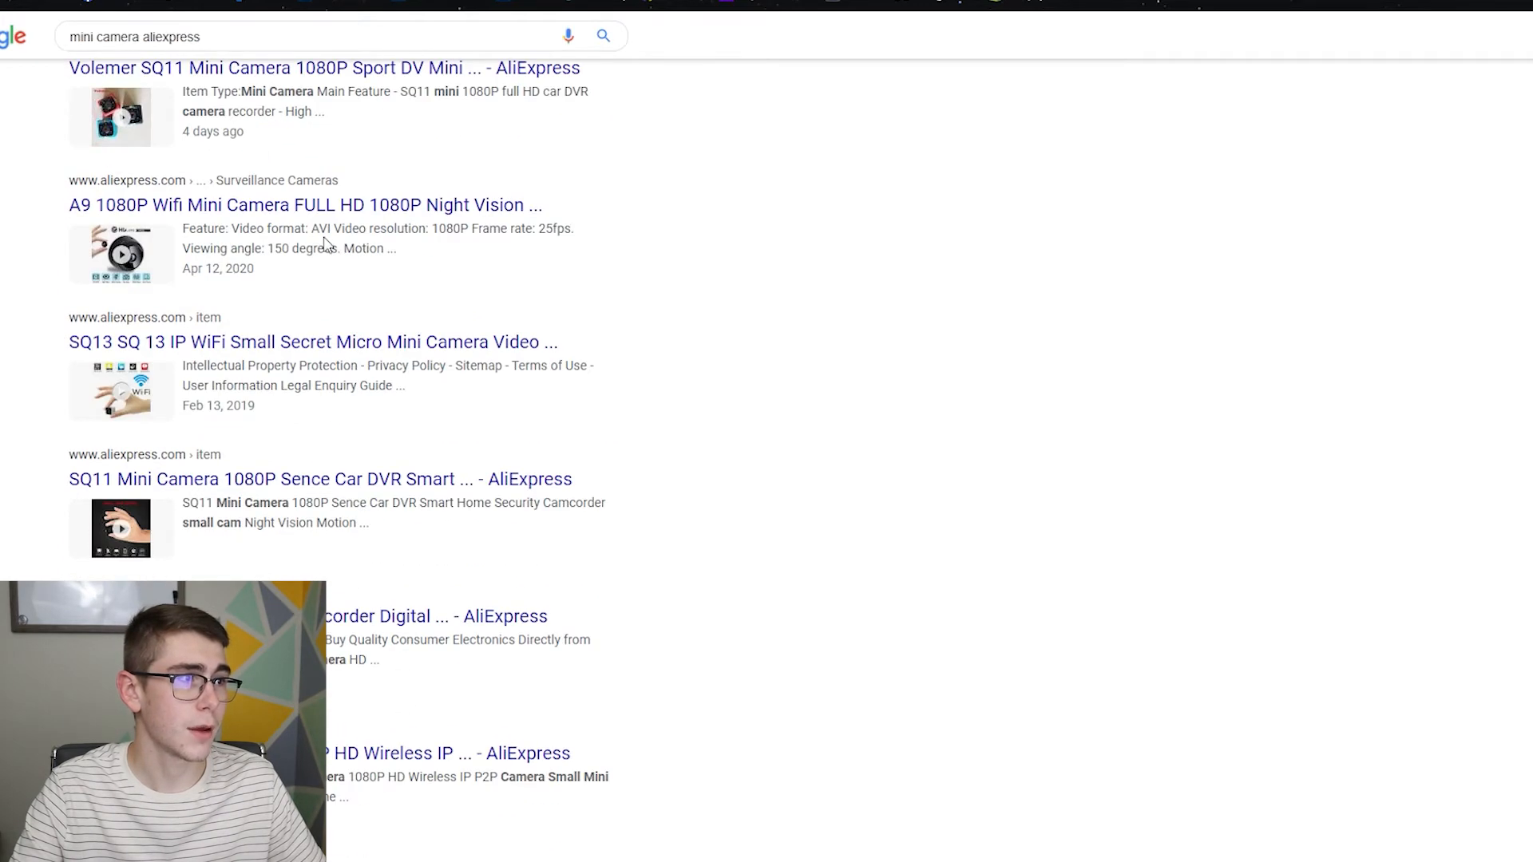
{"action": "scroll", "coordinate": [650, 303], "scroll_direction": "down", "scroll_amount": 3}
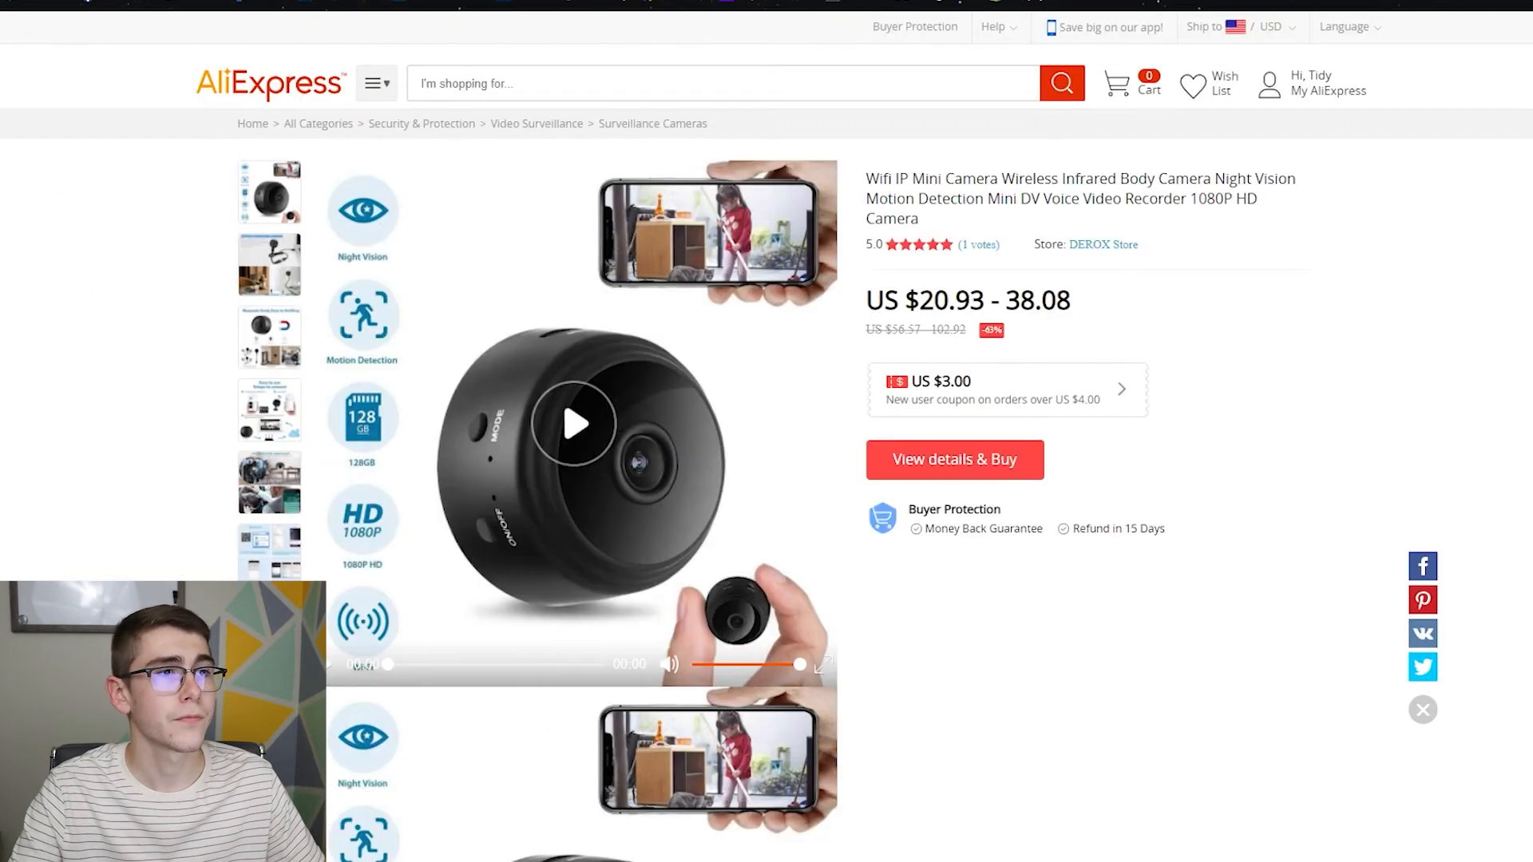
Step: Play the product video on the Wifi IP Mini Camera listing from DEROX Store and skip ahead through it
{"action": "left_click", "coordinate": [566, 413]}
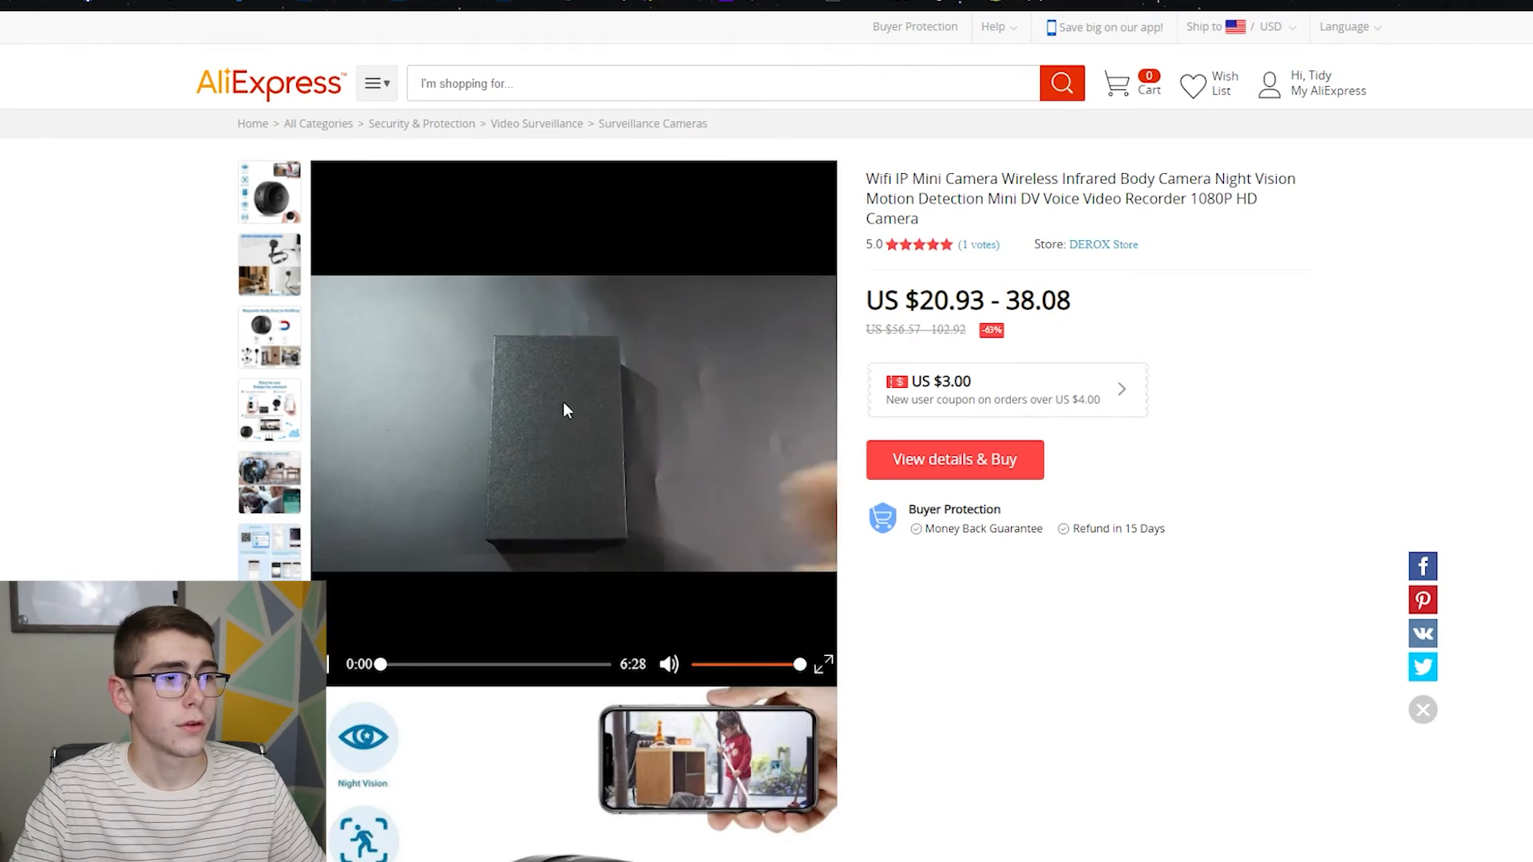
{"action": "left_click", "coordinate": [473, 665]}
{"action": "left_click", "coordinate": [557, 665]}
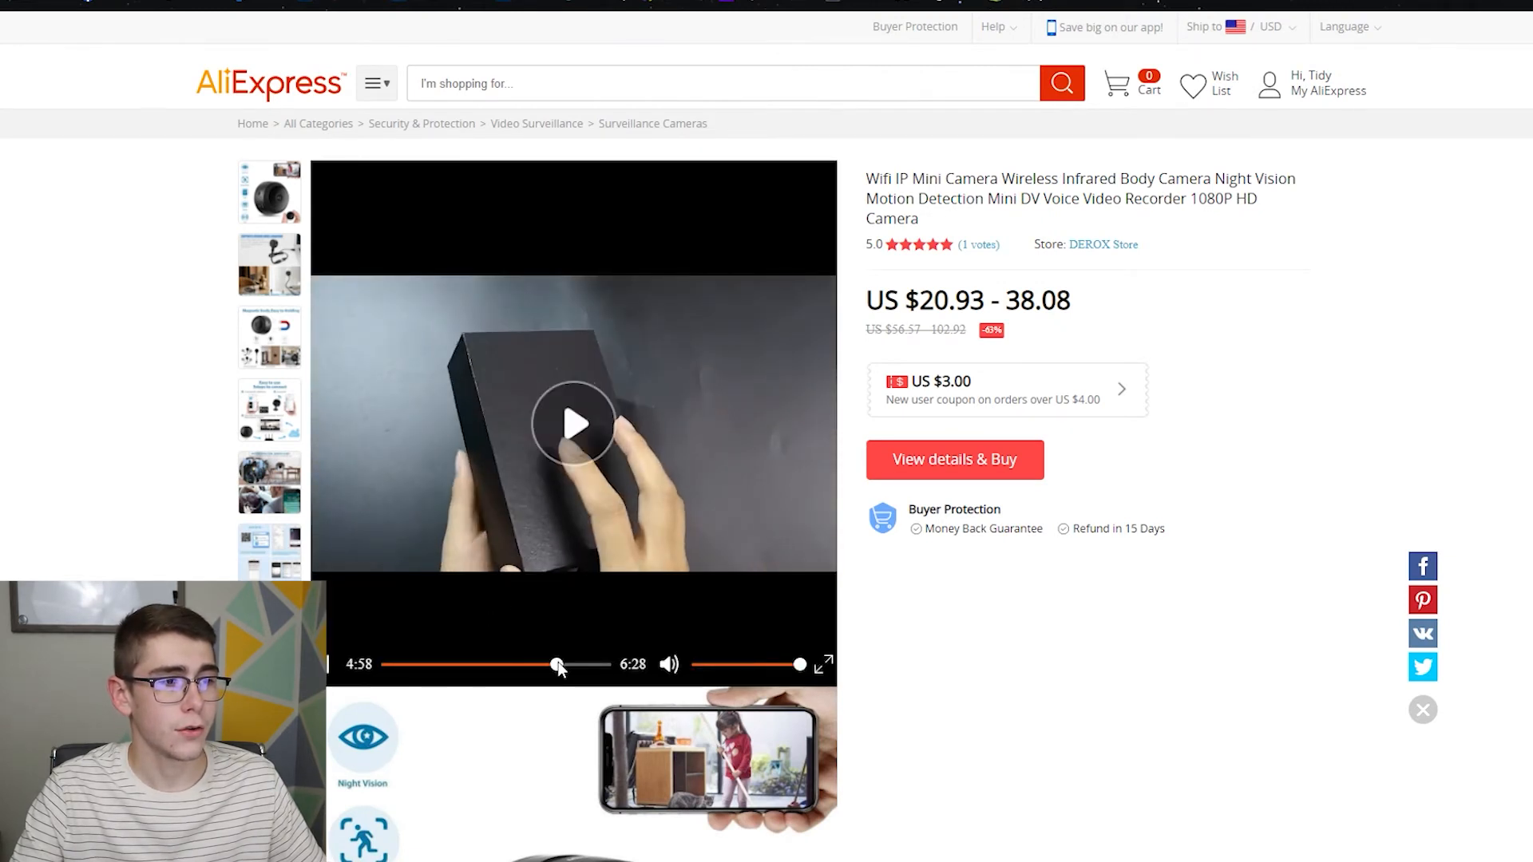
{"action": "left_click", "coordinate": [573, 436]}
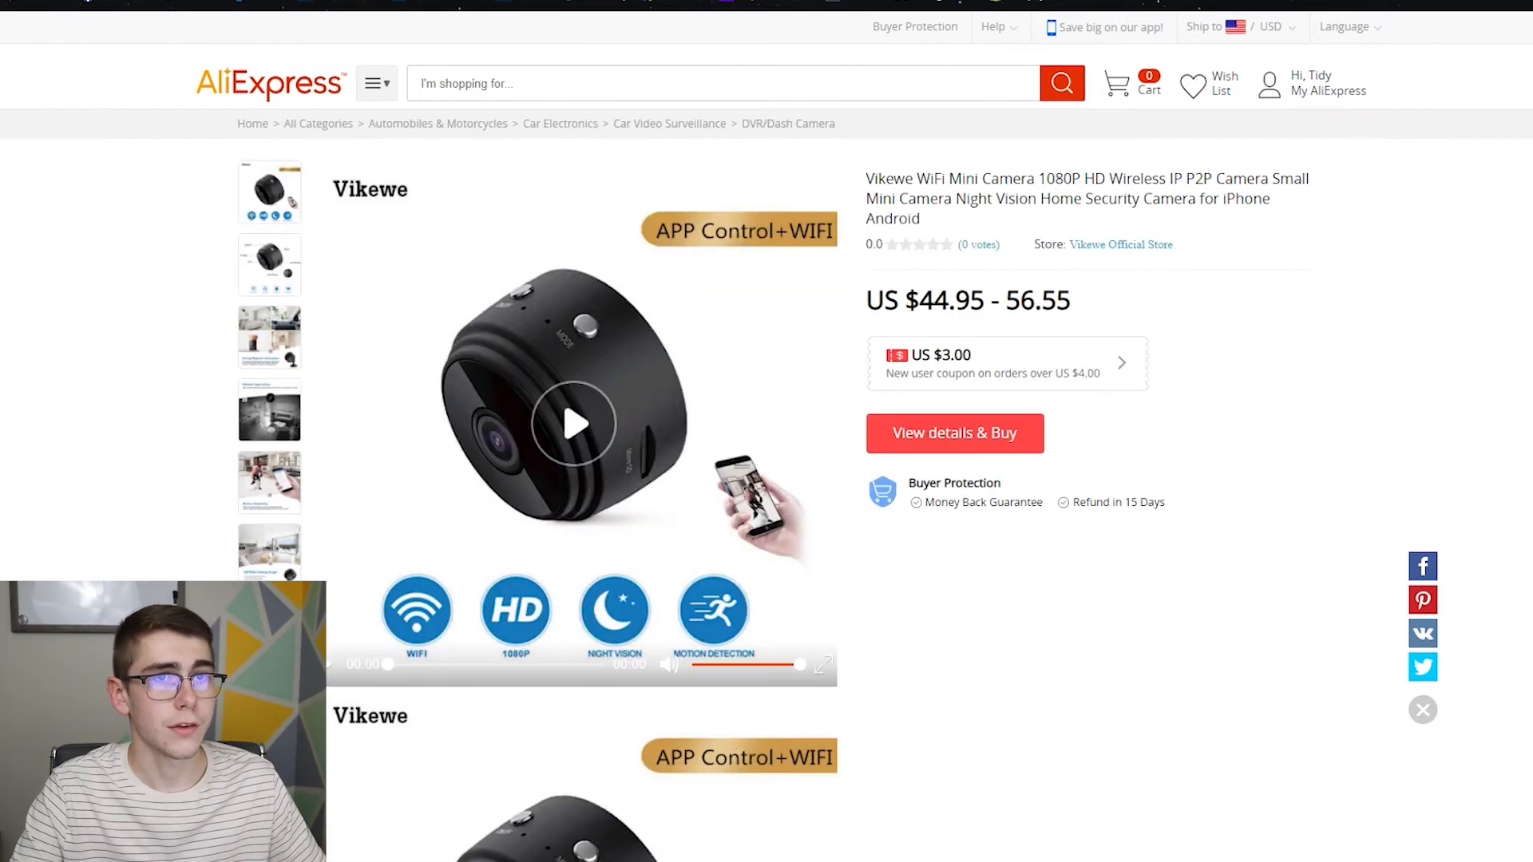
Step: Play the product video on the Vikewe WiFi Mini Camera listing and skip ahead through it
{"action": "left_click", "coordinate": [575, 423]}
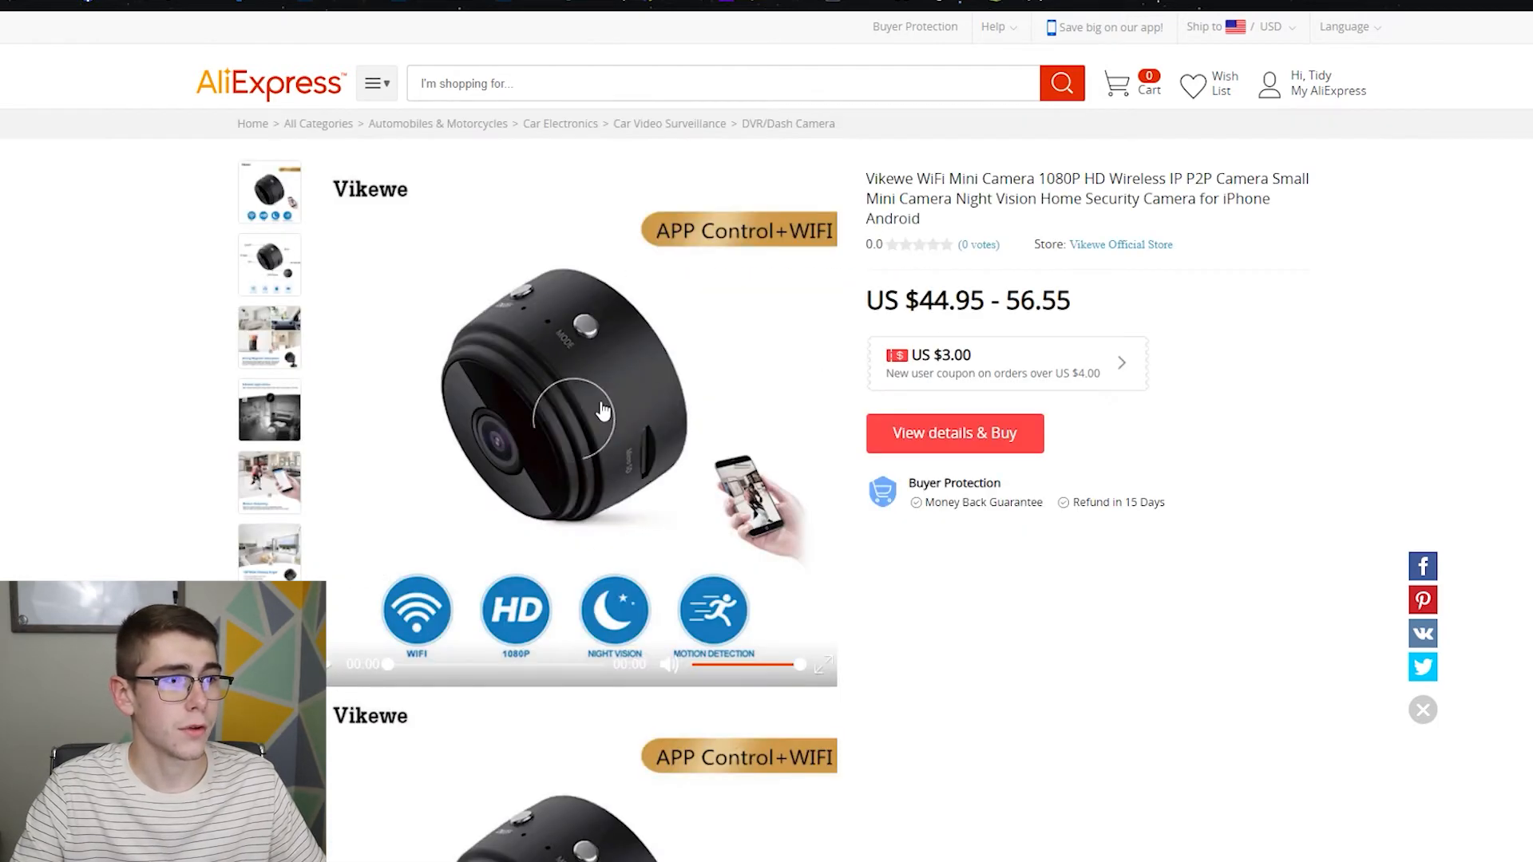
{"action": "left_click_drag", "start_coordinate": [387, 667], "coordinate": [571, 683]}
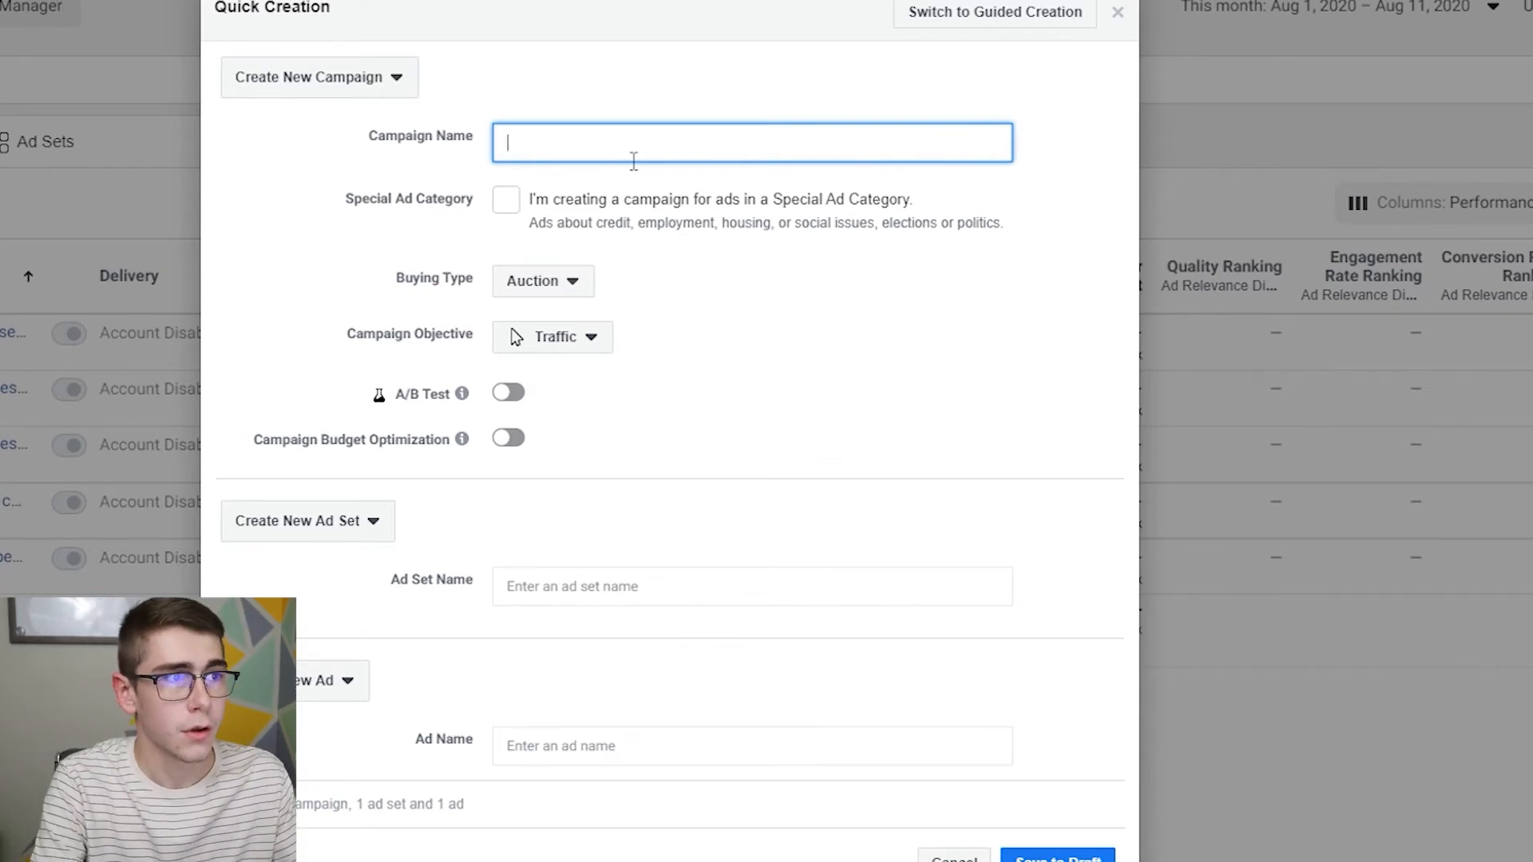
Step: Name the new Facebook campaign "Mini Camera Test 1 - CBO $50"
{"action": "type", "text": "Mini Camera Test 1 - CBO"}
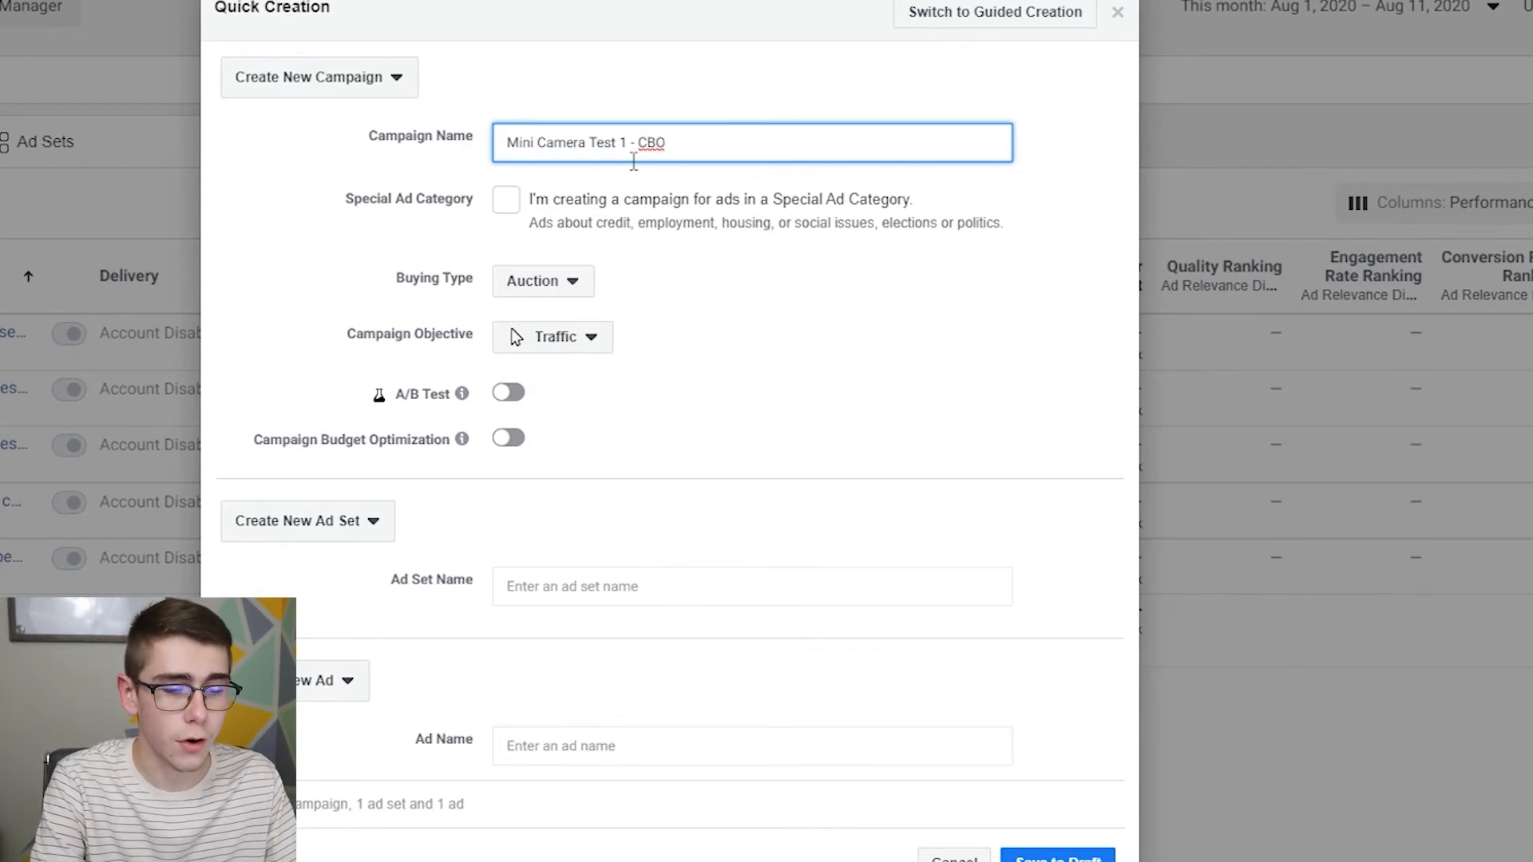
{"action": "type", "text": " $"}
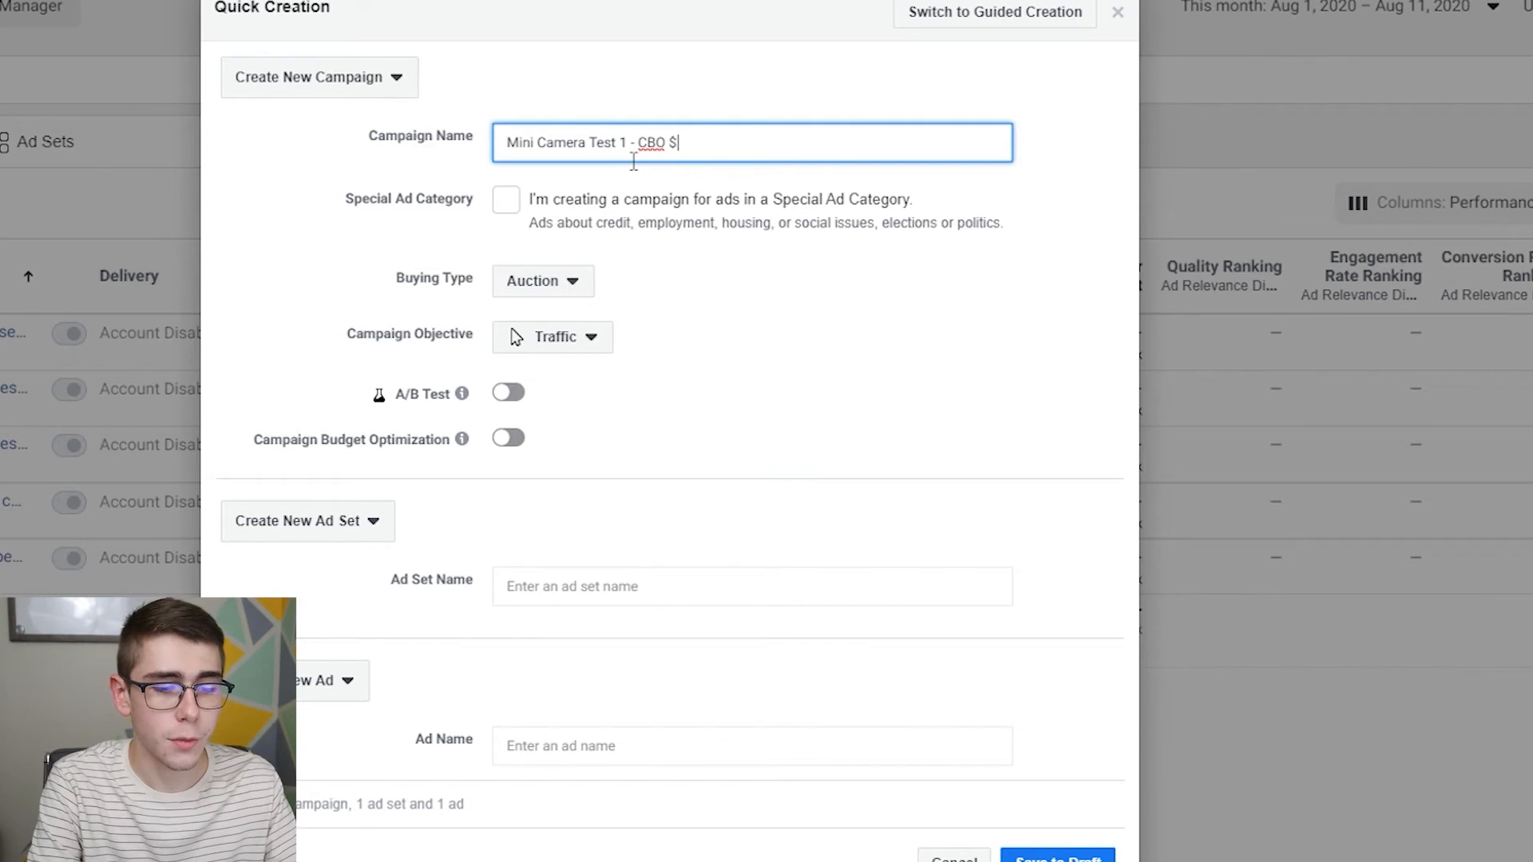
{"action": "type", "text": "50"}
{"action": "left_click", "coordinate": [820, 387]}
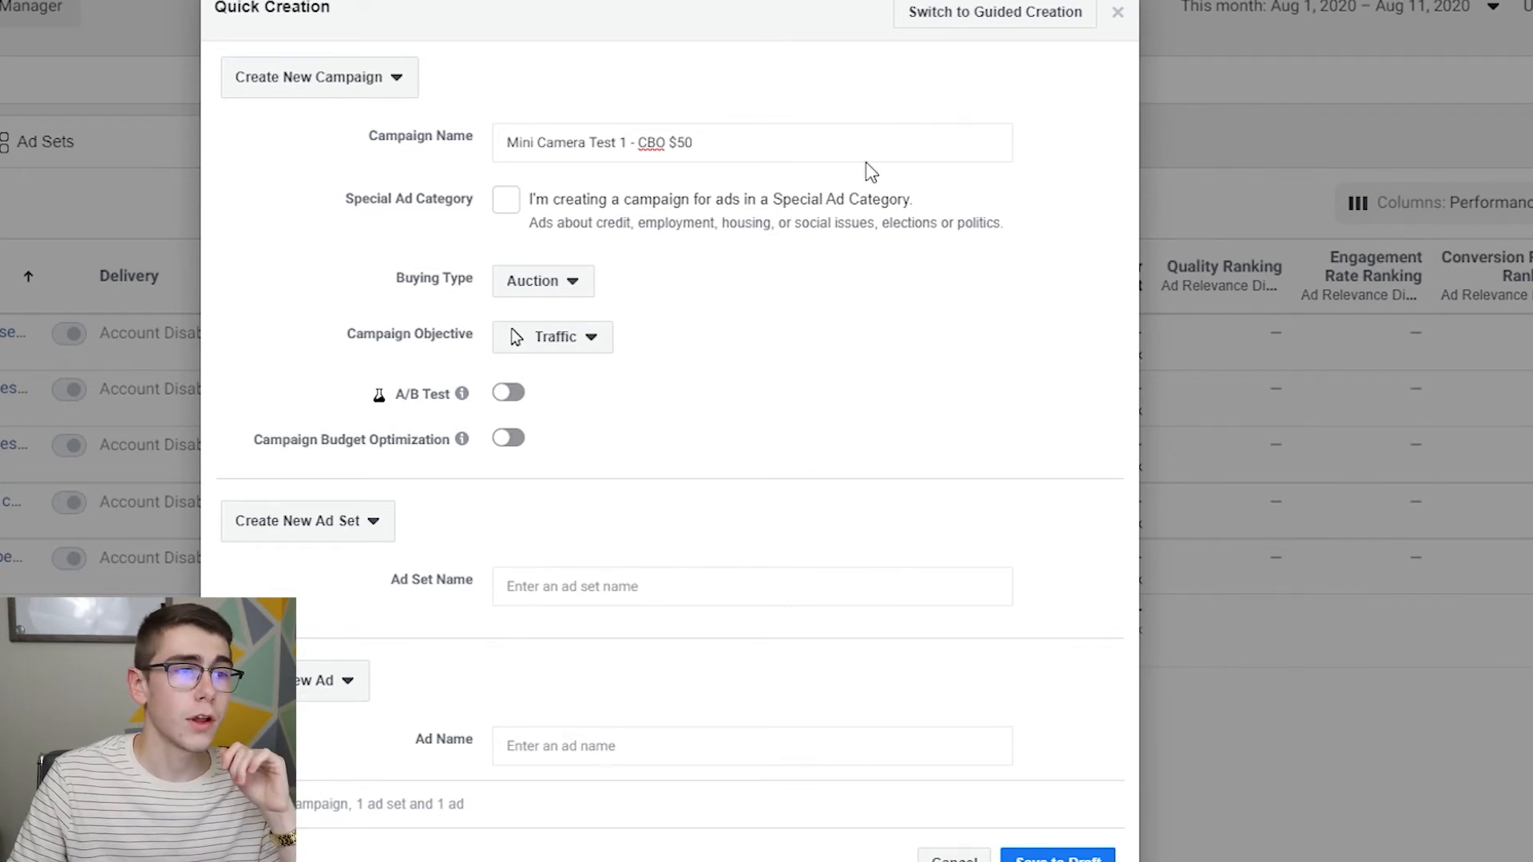
Step: Turn on Campaign Budget Optimization and set the daily budget to $50
{"action": "left_click", "coordinate": [511, 440]}
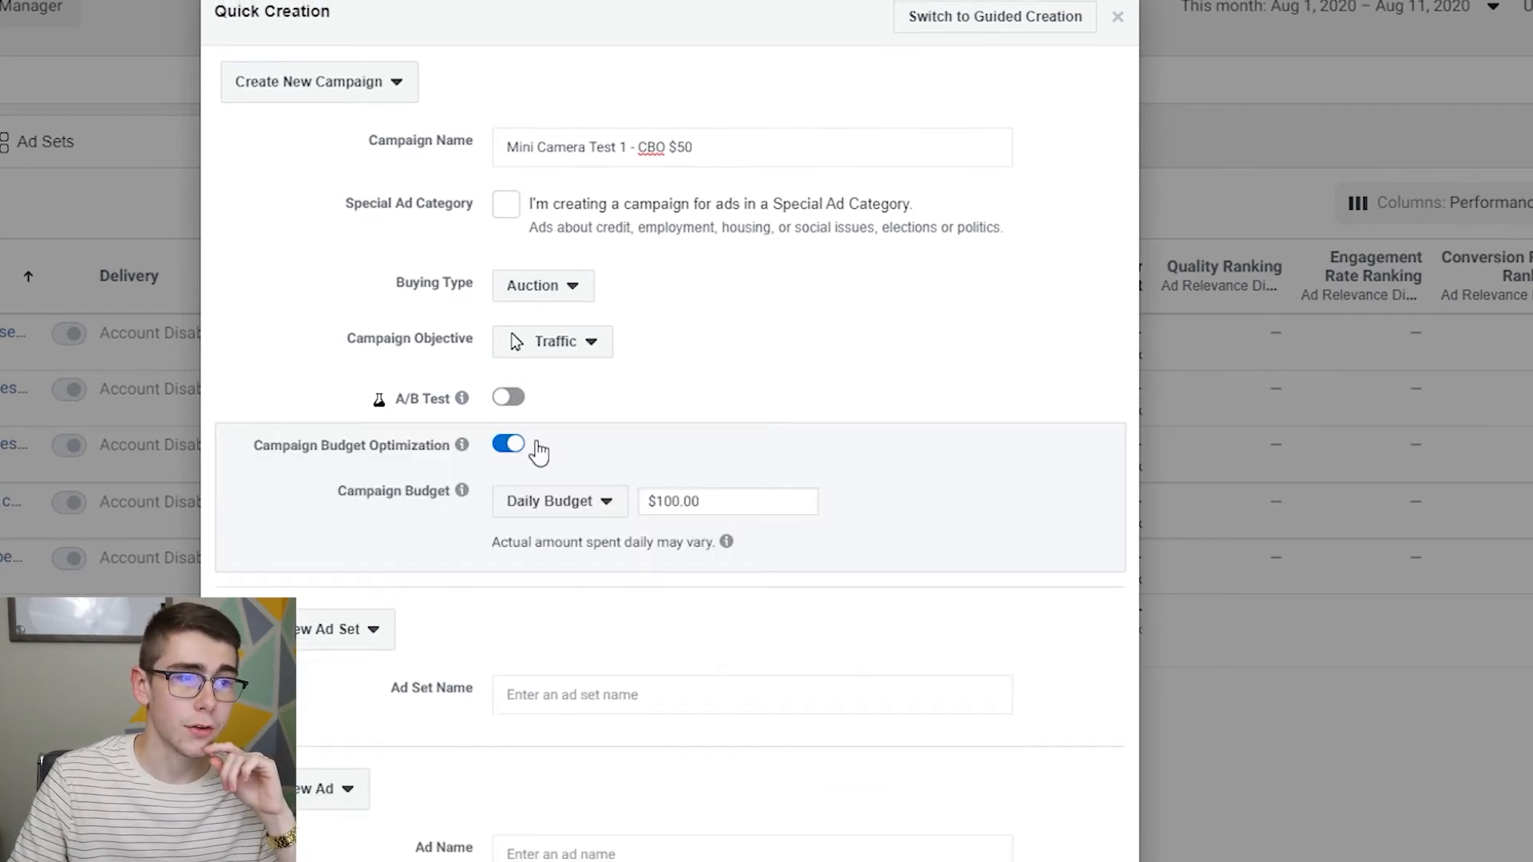
{"action": "left_click", "coordinate": [766, 503]}
{"action": "type", "text": "50"}
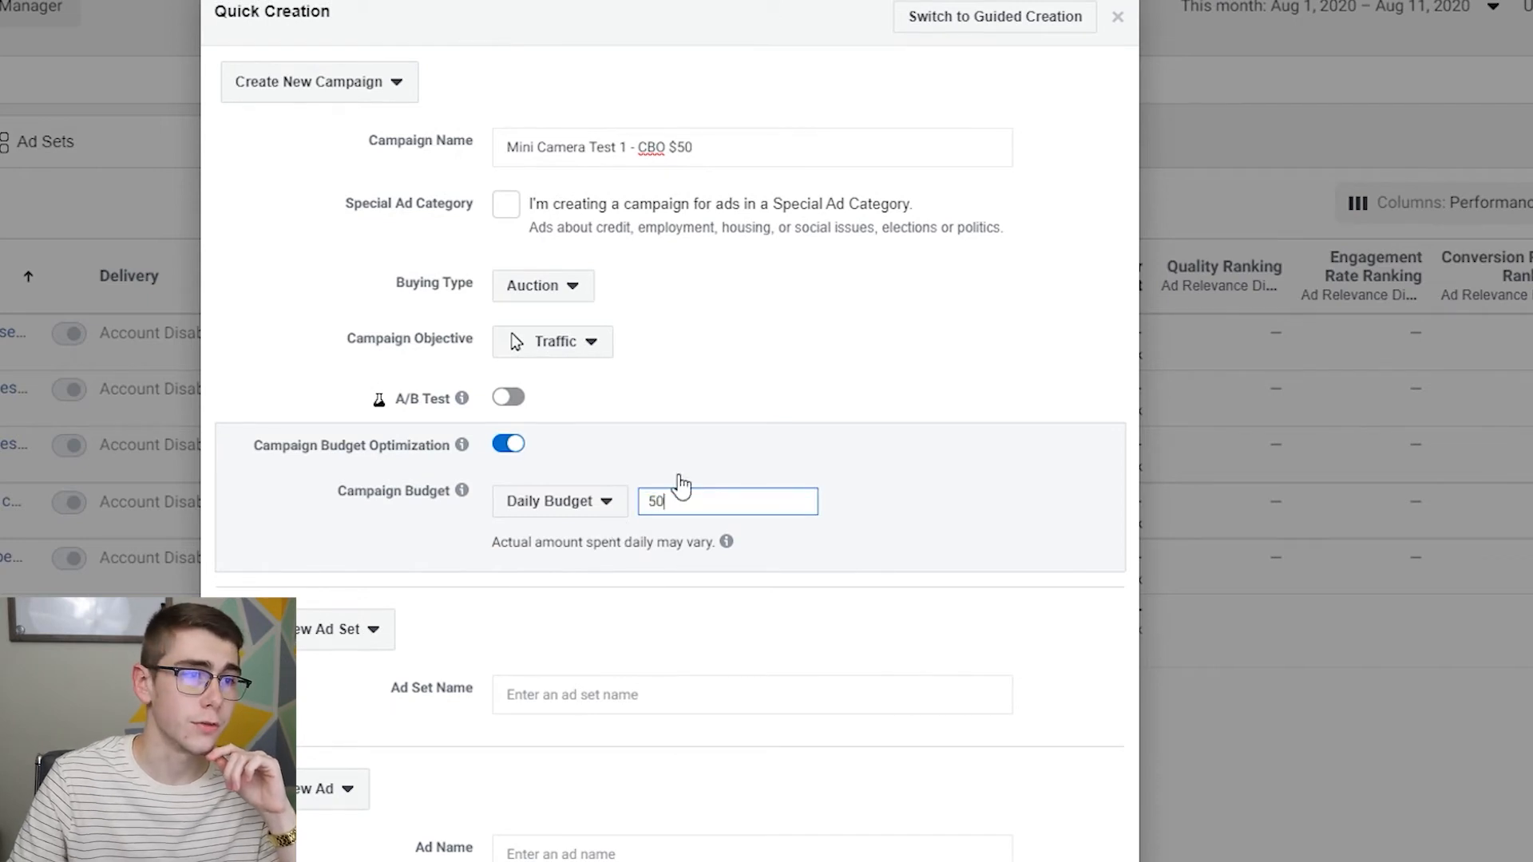
Step: Change the campaign objective to Conversions and enable Campaign Budget Optimization with a $50 daily budget
{"action": "scroll", "coordinate": [798, 376], "scroll_direction": "down", "scroll_amount": 1}
{"action": "left_click", "coordinate": [590, 319]}
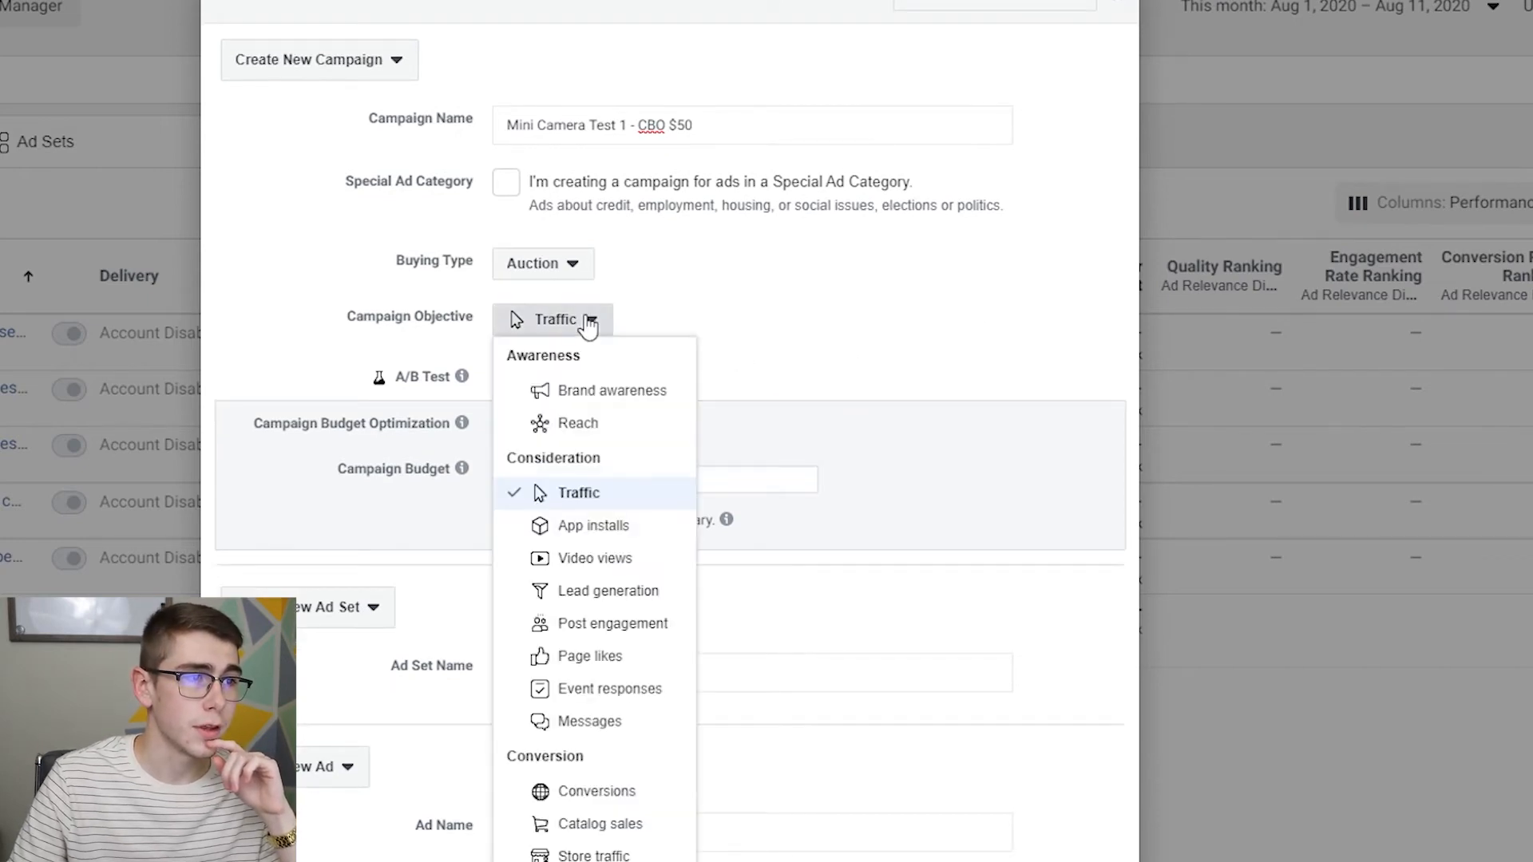
{"action": "left_click", "coordinate": [642, 791]}
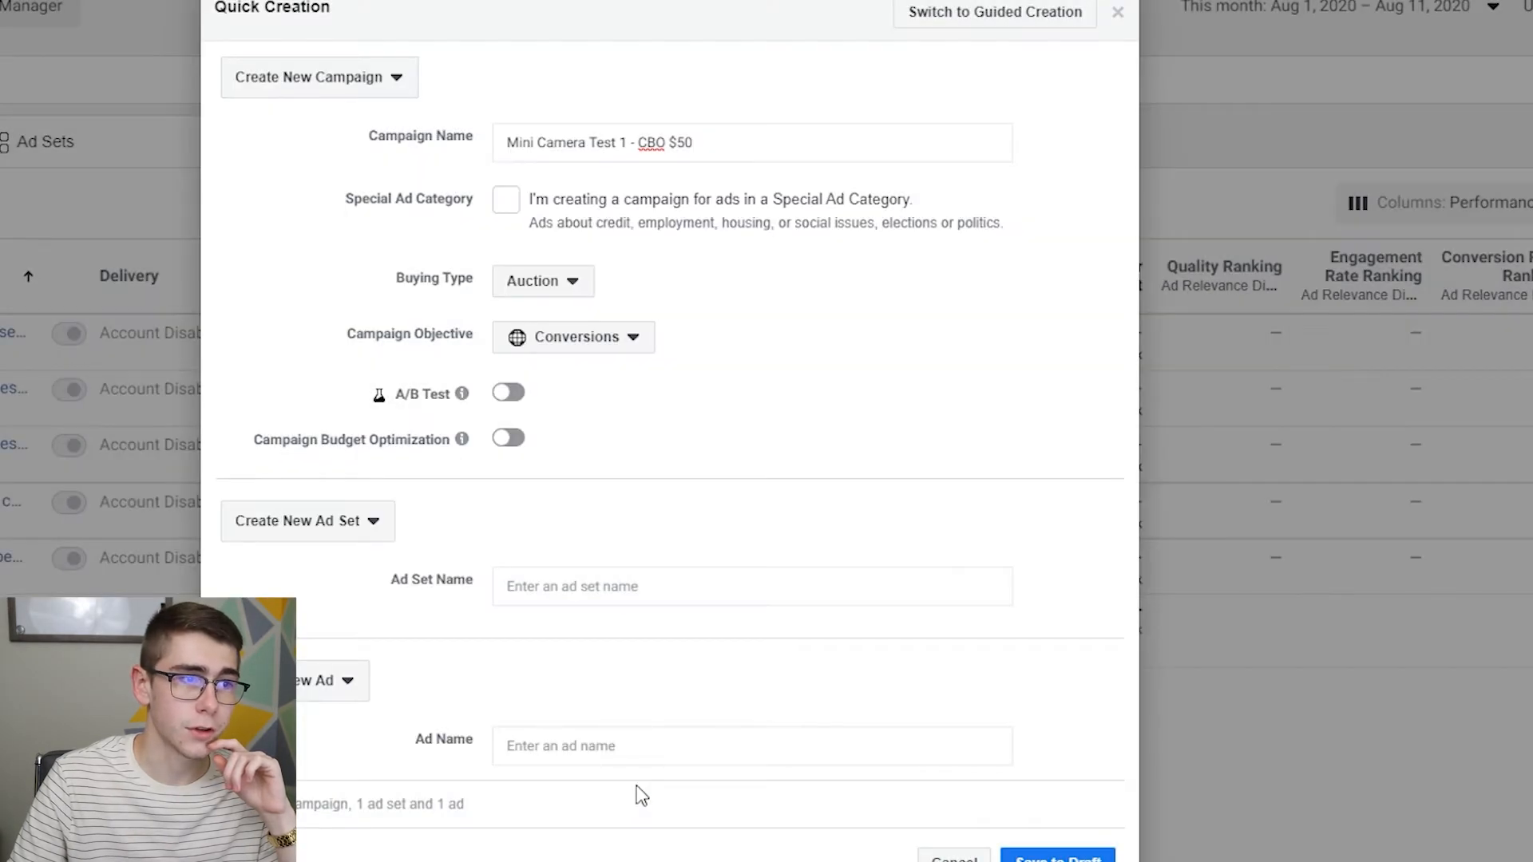
{"action": "left_click", "coordinate": [509, 437]}
{"action": "left_click", "coordinate": [645, 480]}
{"action": "type", "text": "50"}
{"action": "left_click", "coordinate": [866, 482]}
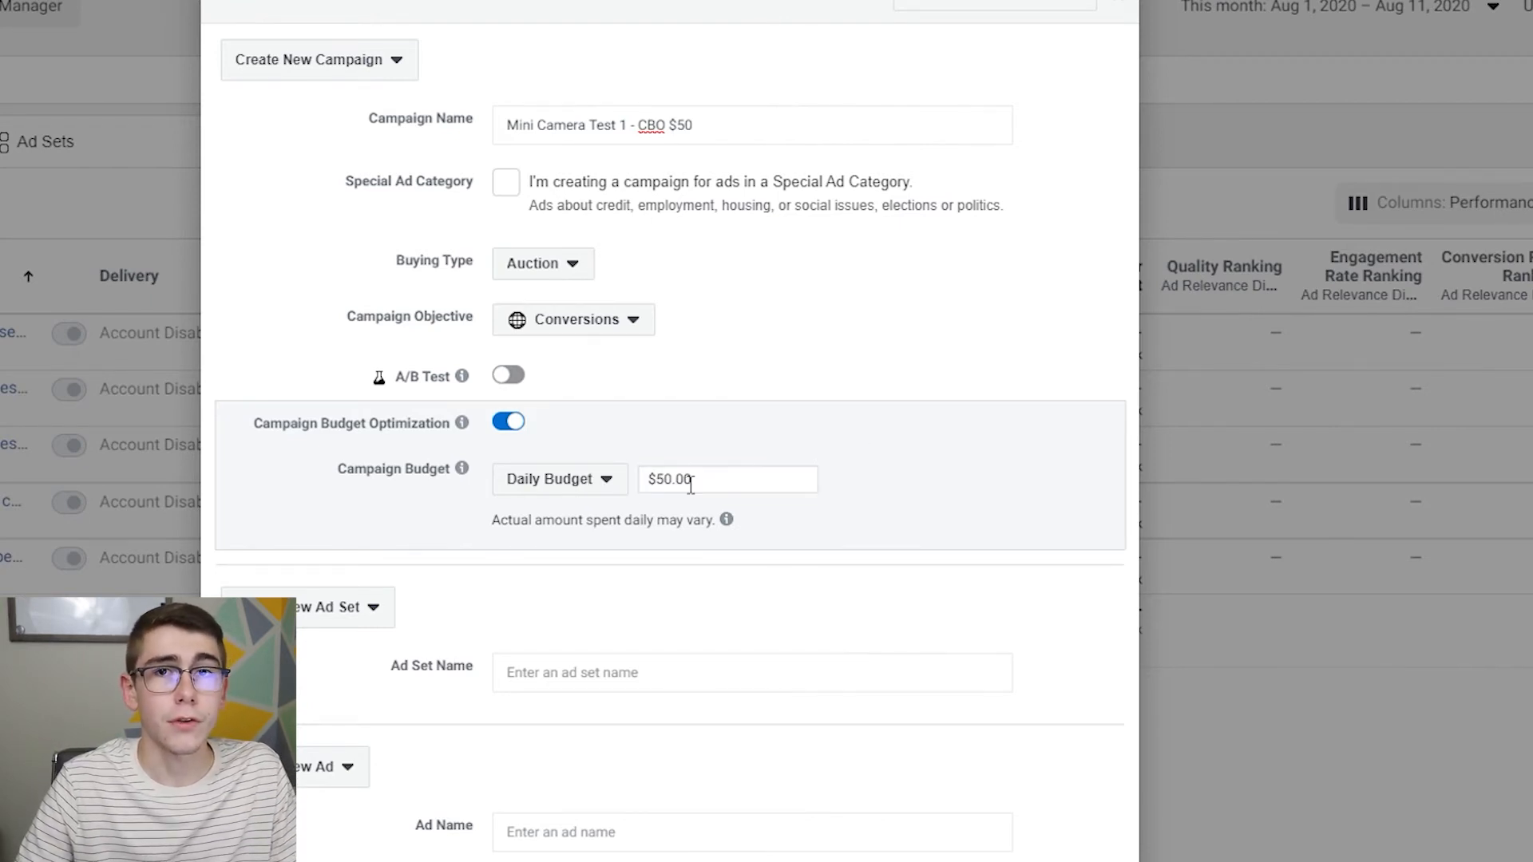
Step: Name the new ad set "Interest 1" and the new ad "Ad"
{"action": "left_click", "coordinate": [616, 681]}
{"action": "type", "text": "Interest 1"}
{"action": "left_click", "coordinate": [633, 778]}
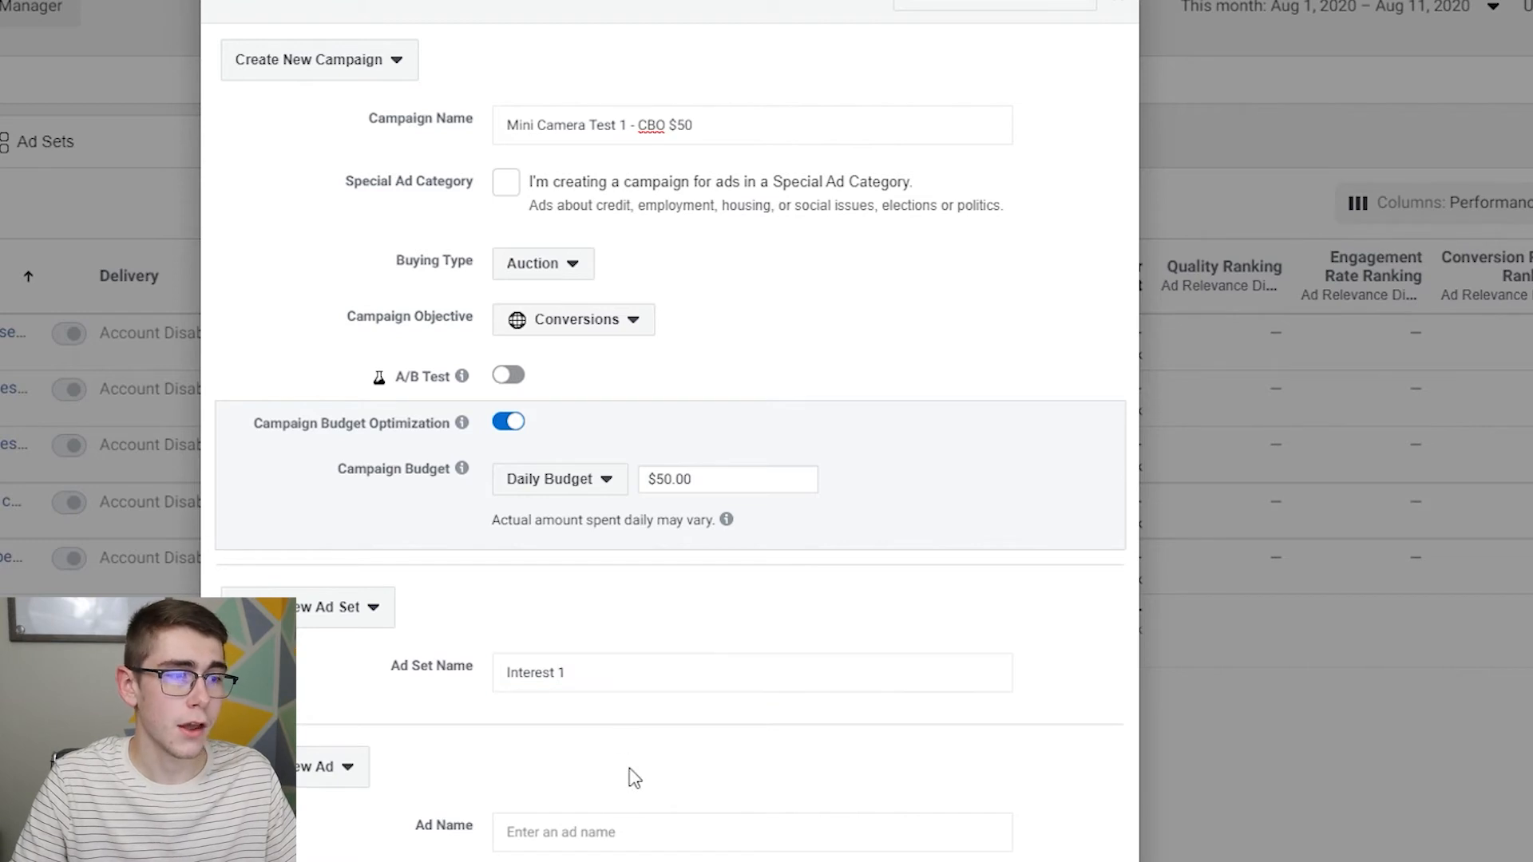
{"action": "left_click", "coordinate": [629, 834]}
{"action": "type", "text": "Ad"}
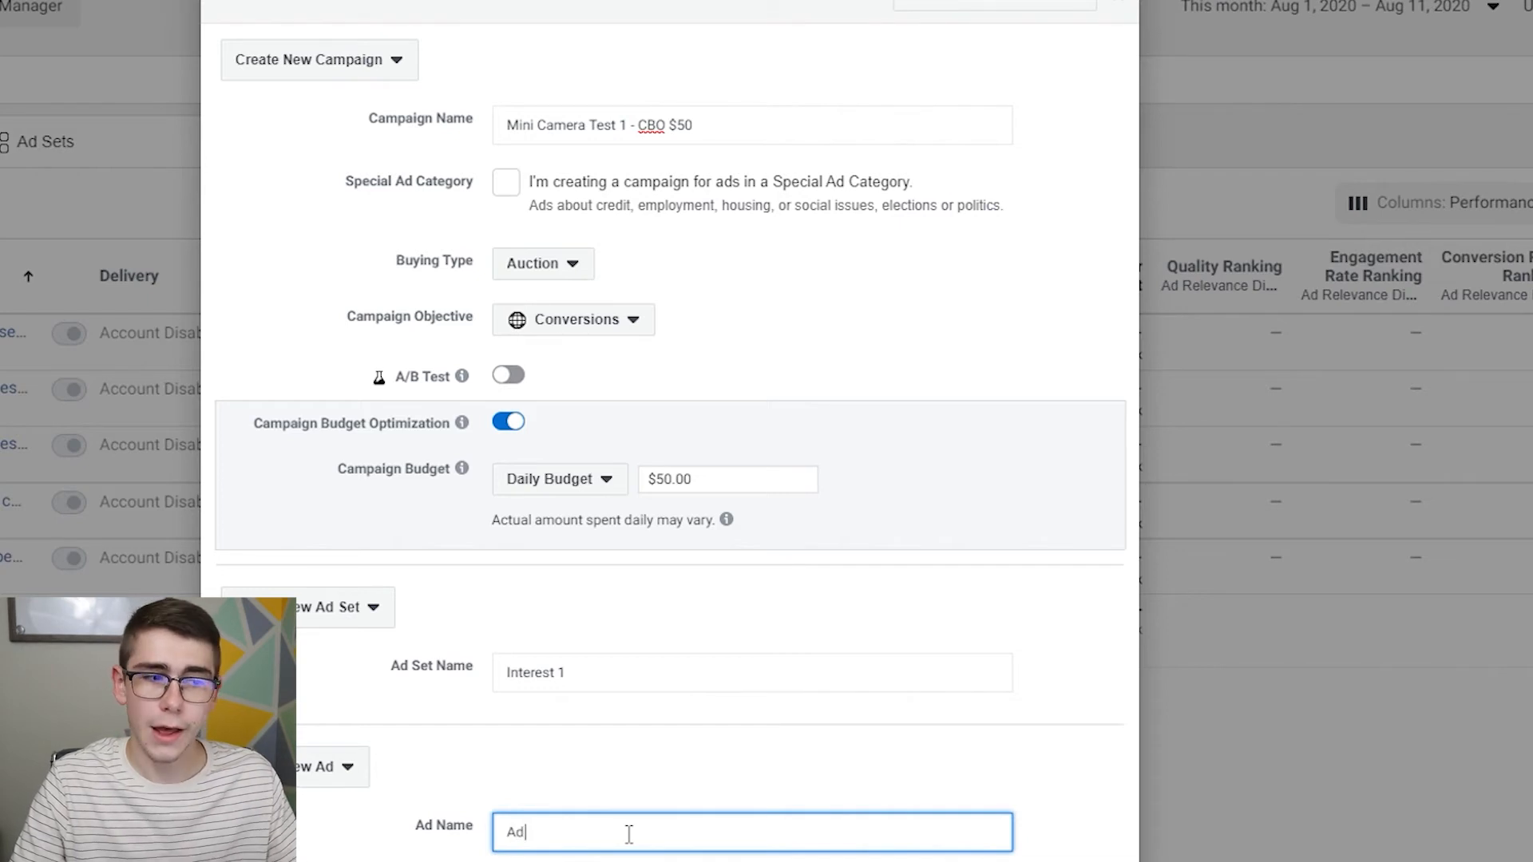
{"action": "left_click", "coordinate": [615, 786]}
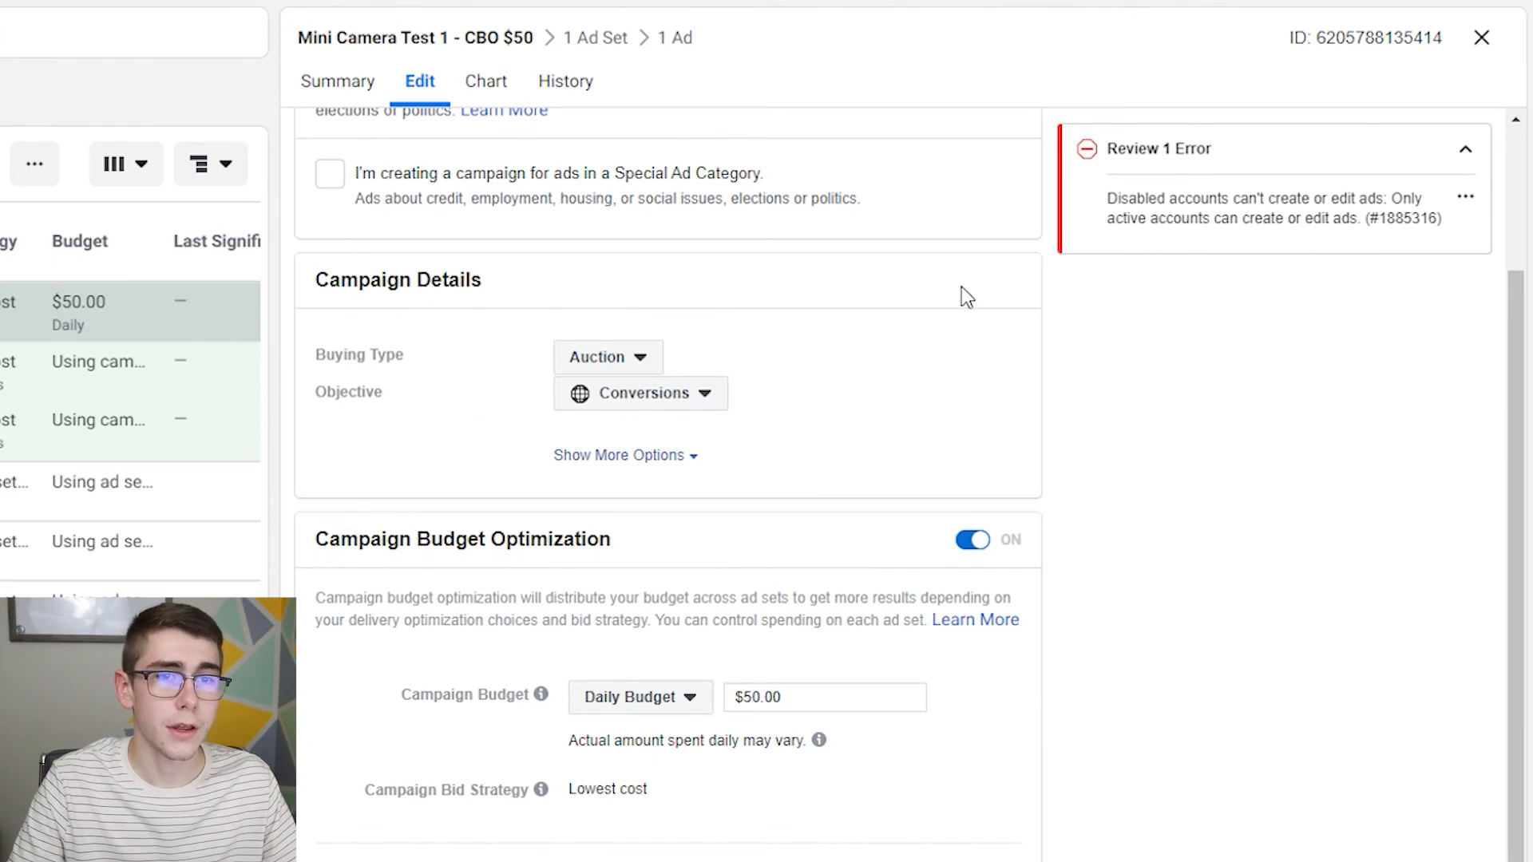
Step: Open the Interest 1 ad set and schedule its start for Aug 12, 2020 at 12:01 AM
{"action": "left_click", "coordinate": [611, 45]}
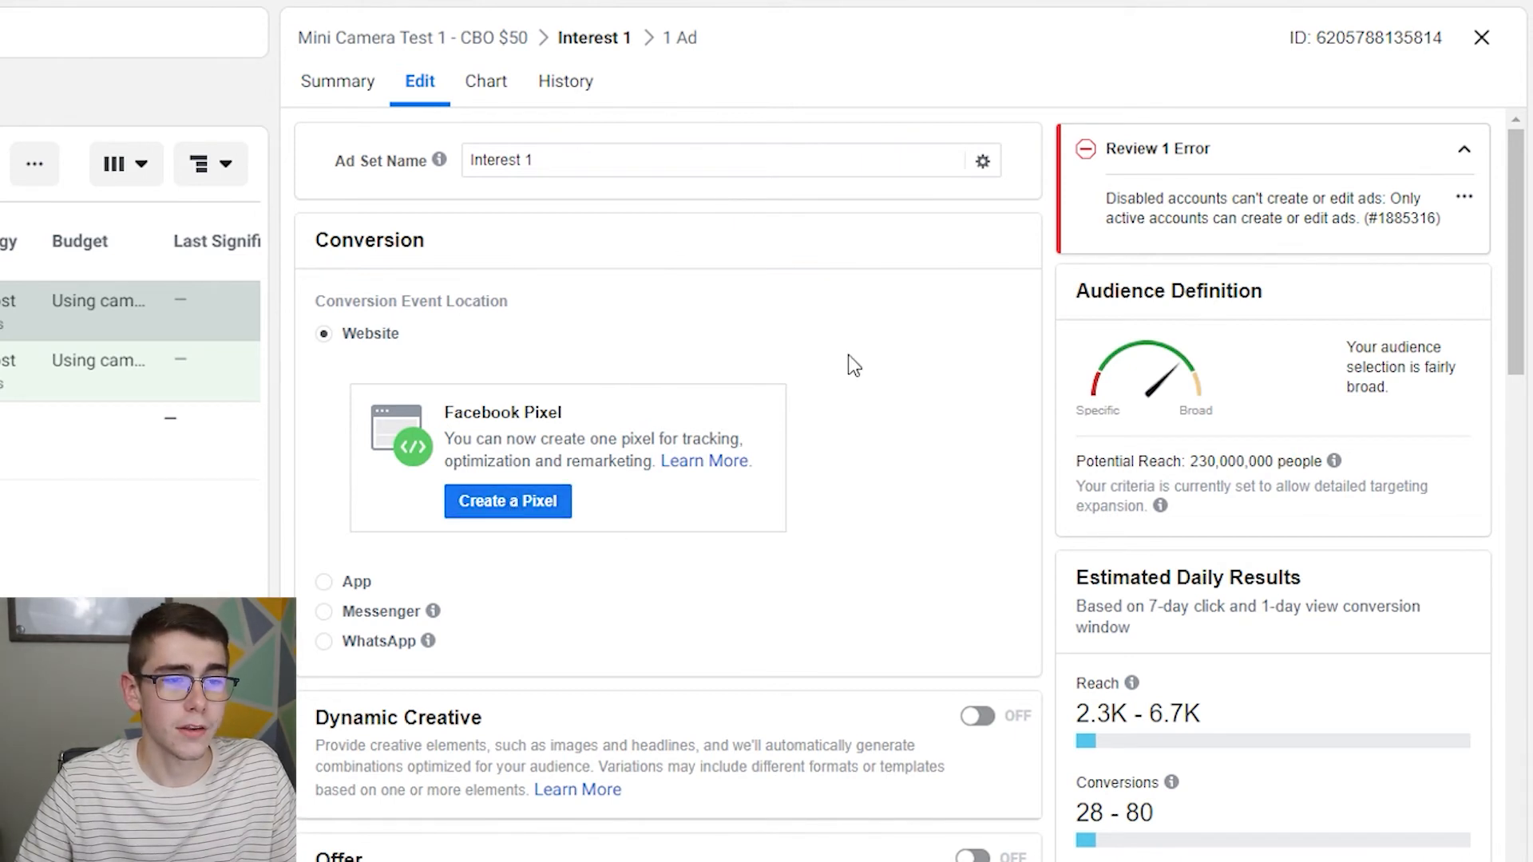
{"action": "scroll", "coordinate": [819, 416], "scroll_direction": "down", "scroll_amount": 6}
{"action": "scroll", "coordinate": [813, 415], "scroll_direction": "down", "scroll_amount": 3}
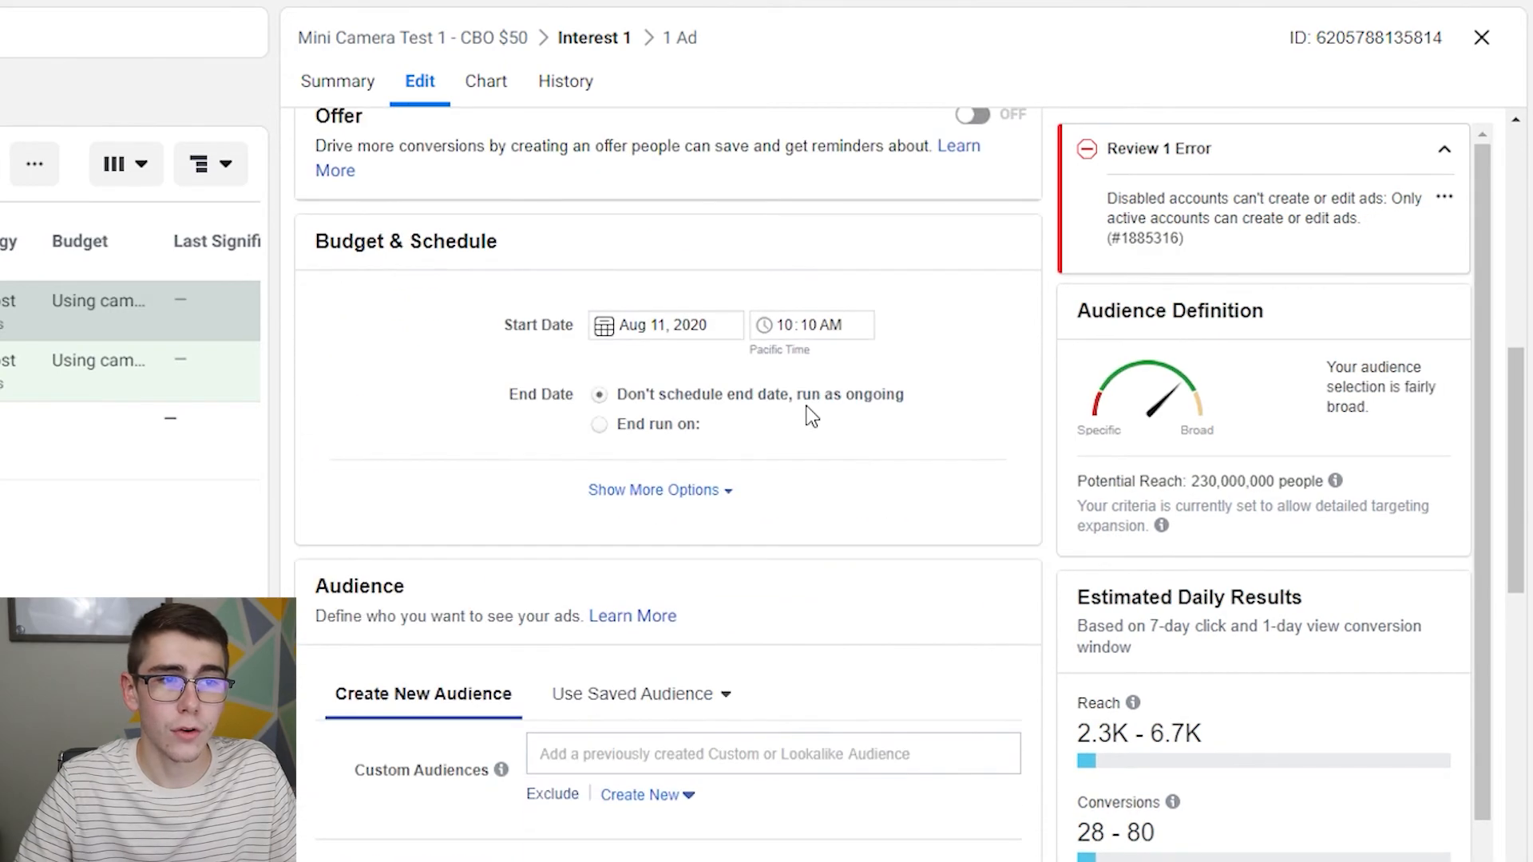
{"action": "left_click", "coordinate": [674, 336]}
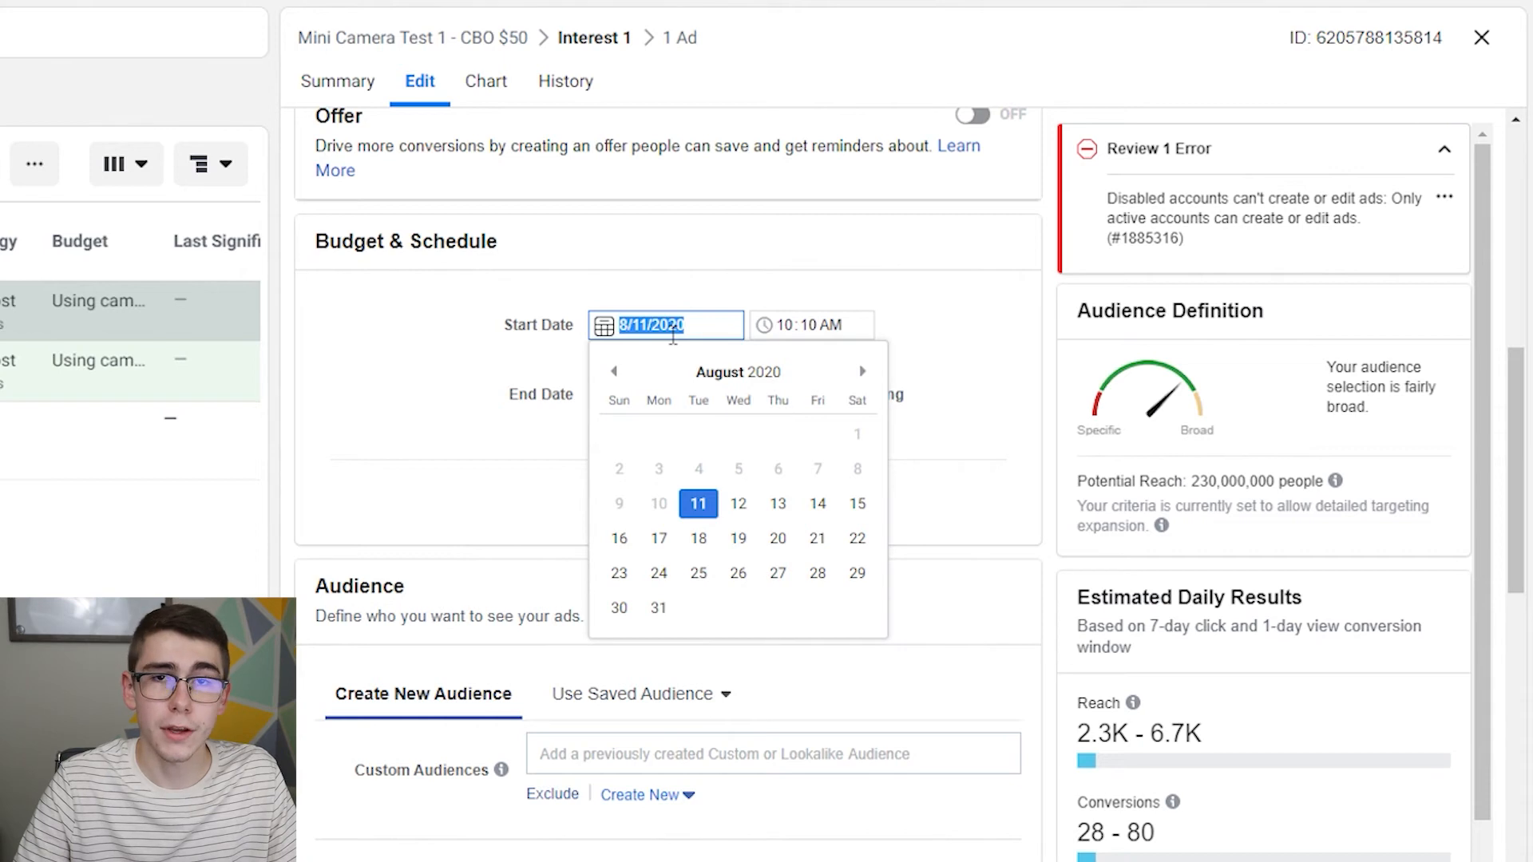
{"action": "left_click", "coordinate": [739, 503]}
{"action": "left_click", "coordinate": [787, 327]}
{"action": "type", "text": "12:0"}
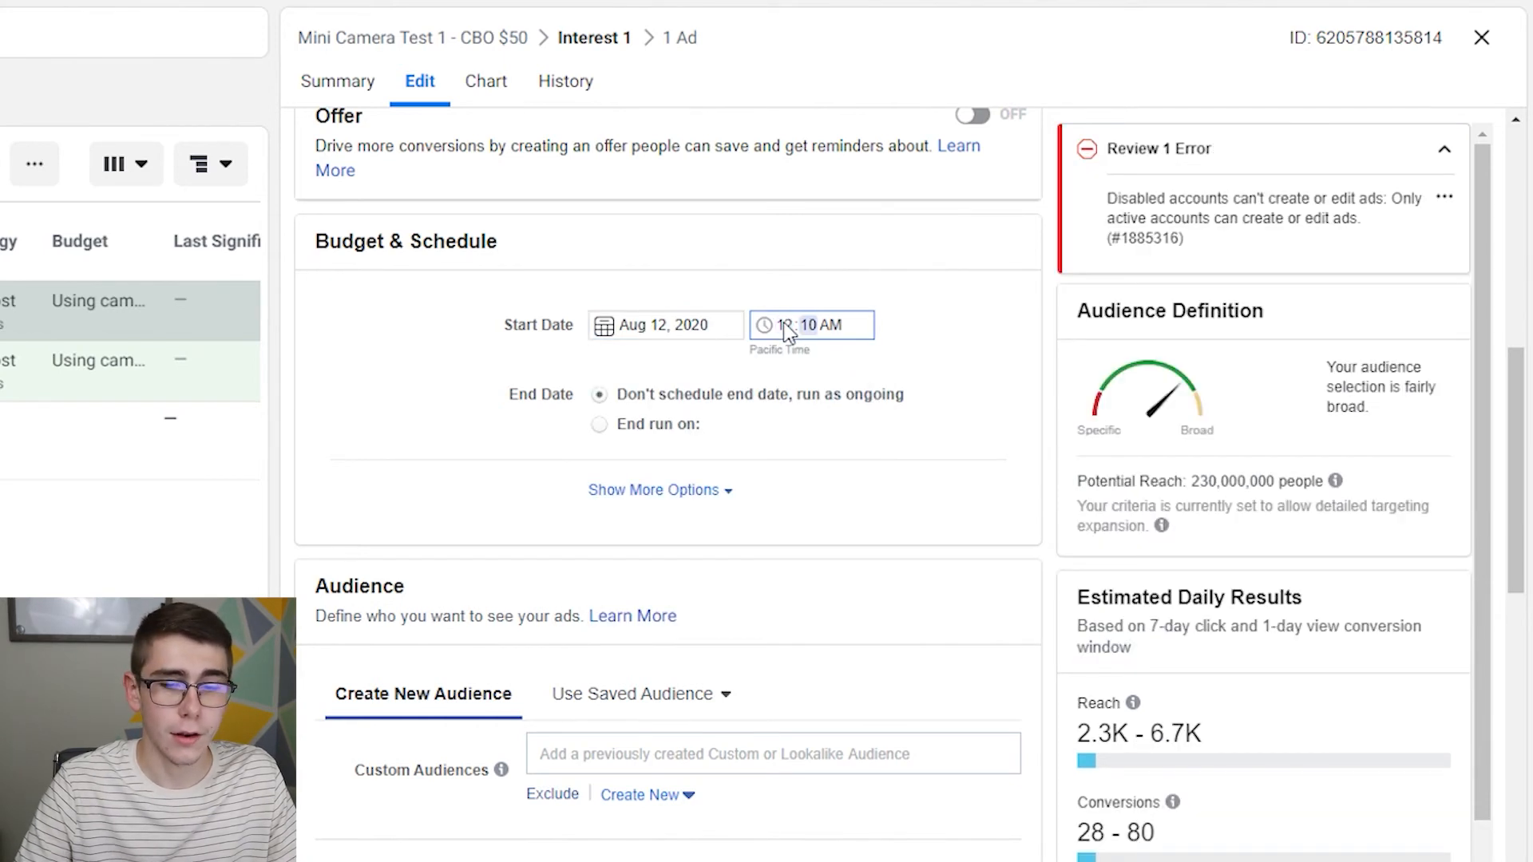
{"action": "type", "text": "1"}
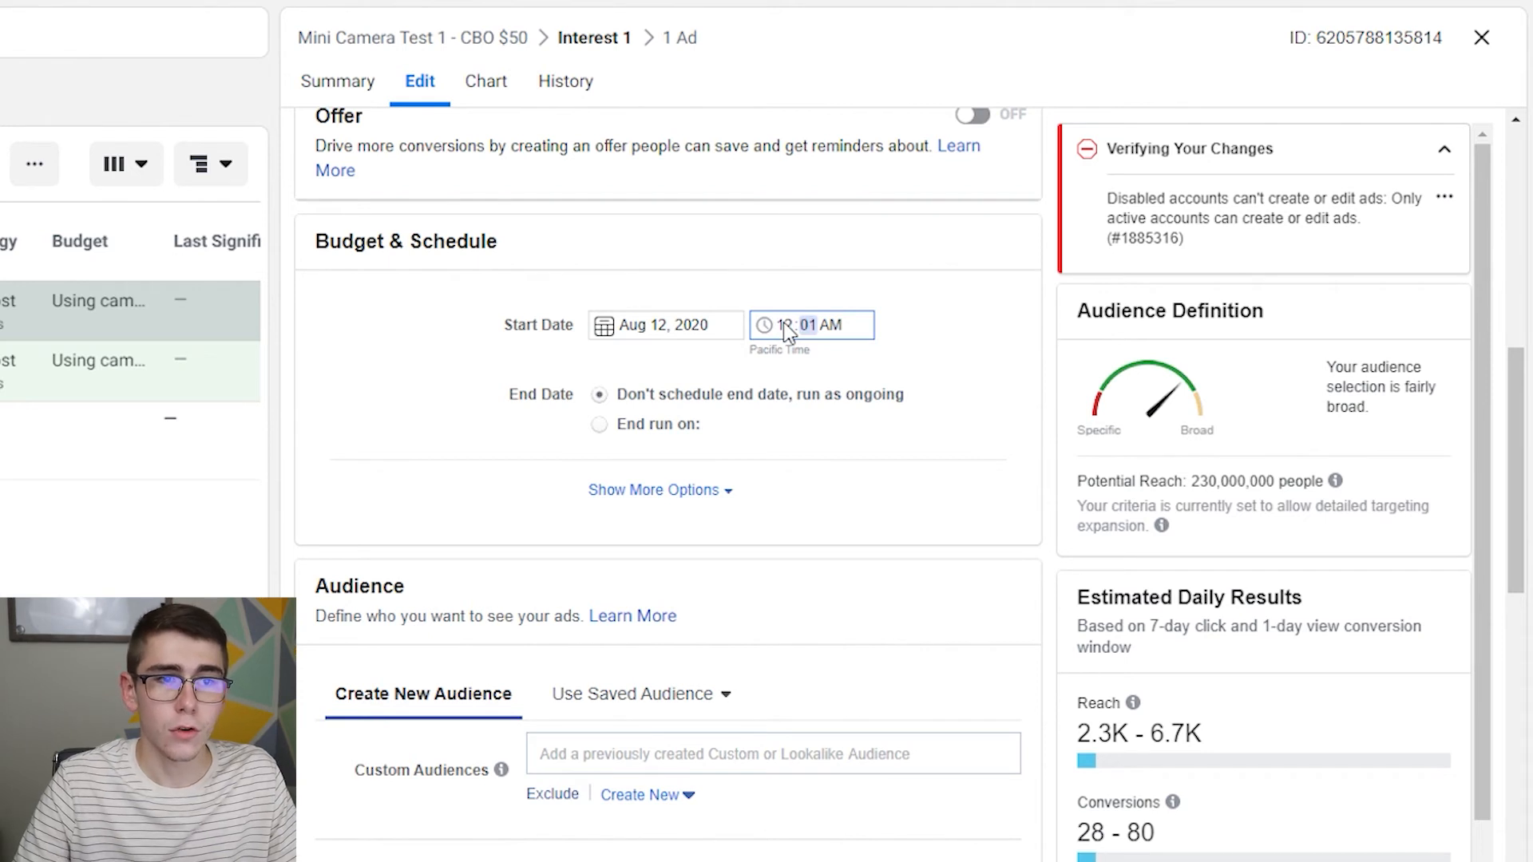
{"action": "left_click", "coordinate": [918, 328]}
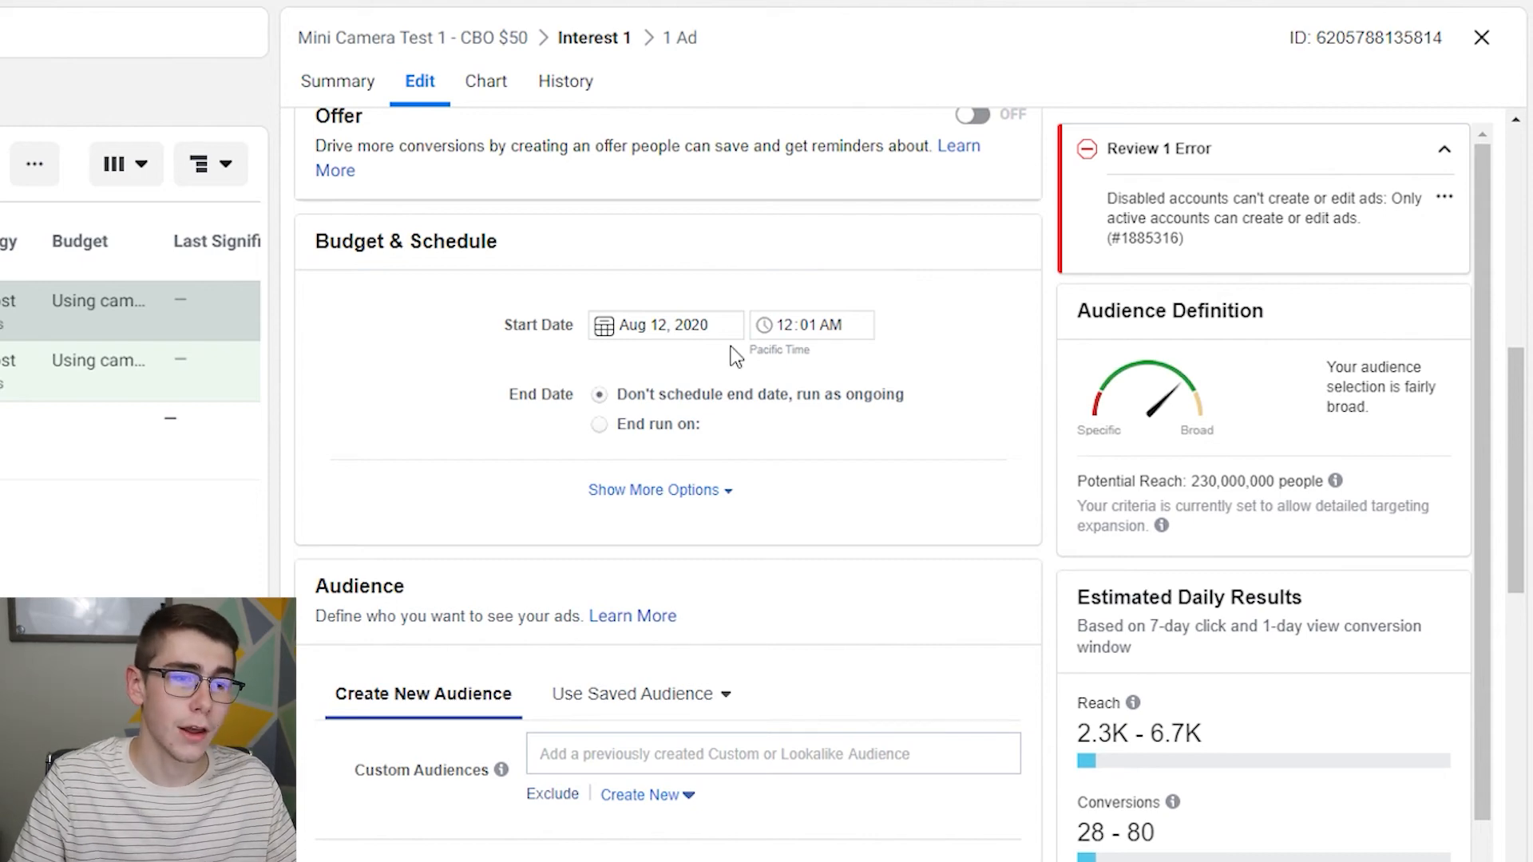
Step: Set the audience's location targeting to "People living in this location"
{"action": "scroll", "coordinate": [924, 523], "scroll_direction": "down", "scroll_amount": 6}
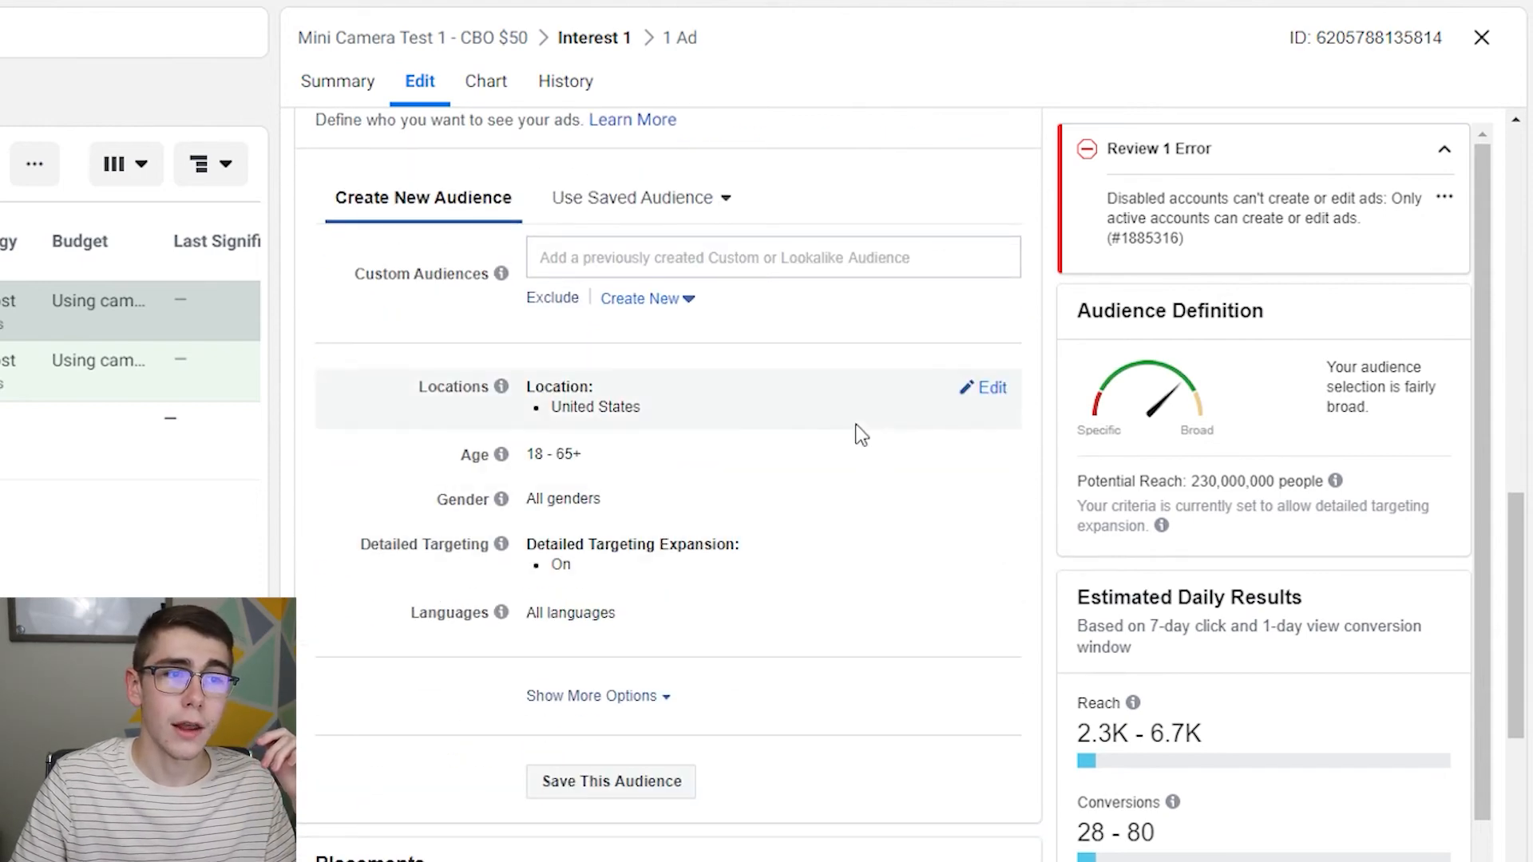
{"action": "scroll", "coordinate": [861, 433], "scroll_direction": "down", "scroll_amount": 5}
{"action": "scroll", "coordinate": [855, 421], "scroll_direction": "up", "scroll_amount": 3}
{"action": "left_click", "coordinate": [991, 272]}
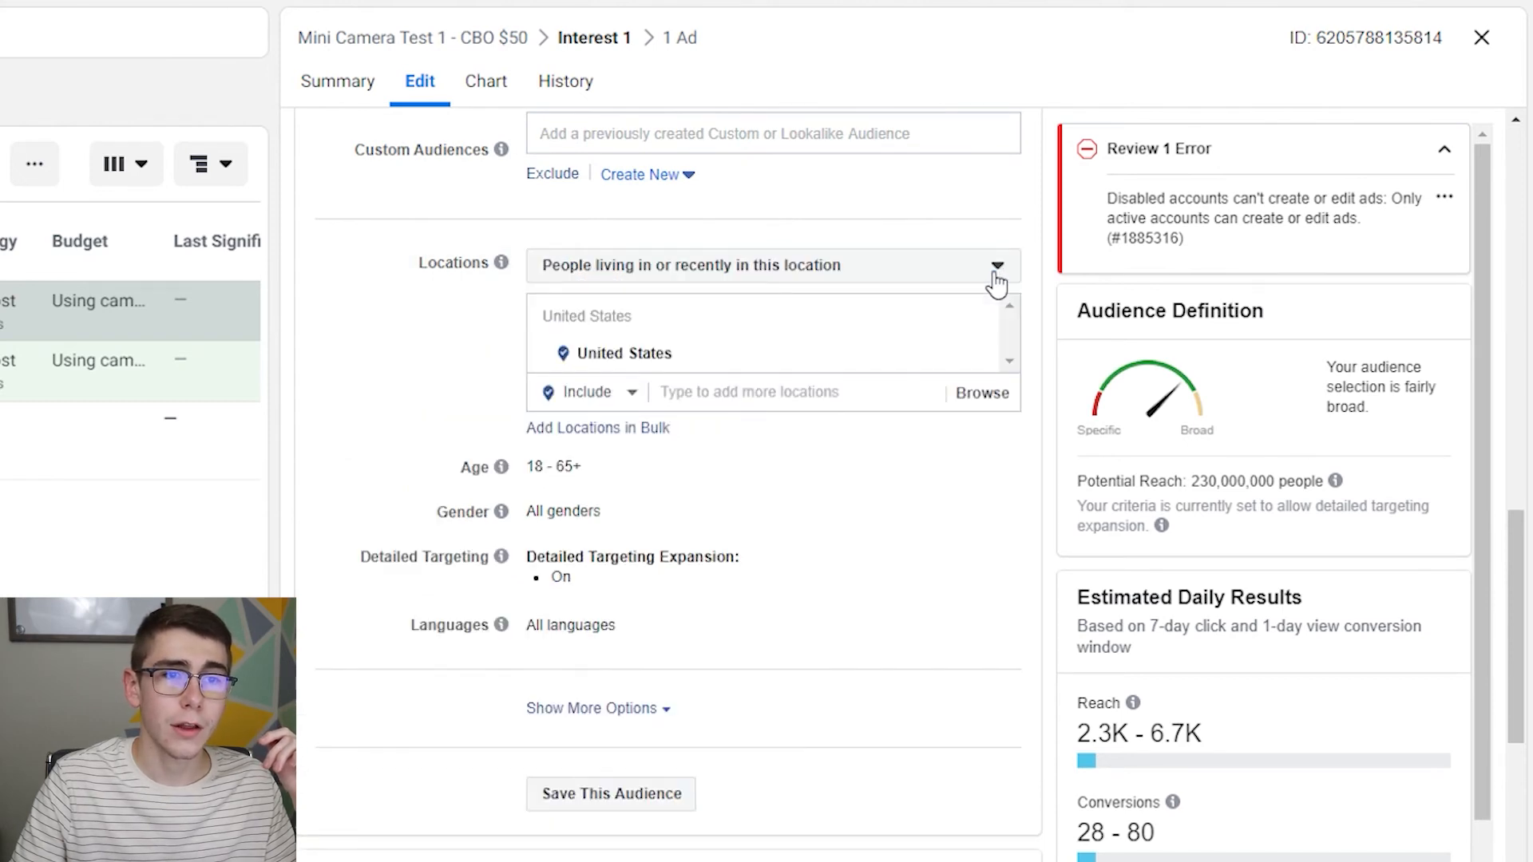
{"action": "left_click", "coordinate": [996, 271]}
{"action": "left_click", "coordinate": [801, 346]}
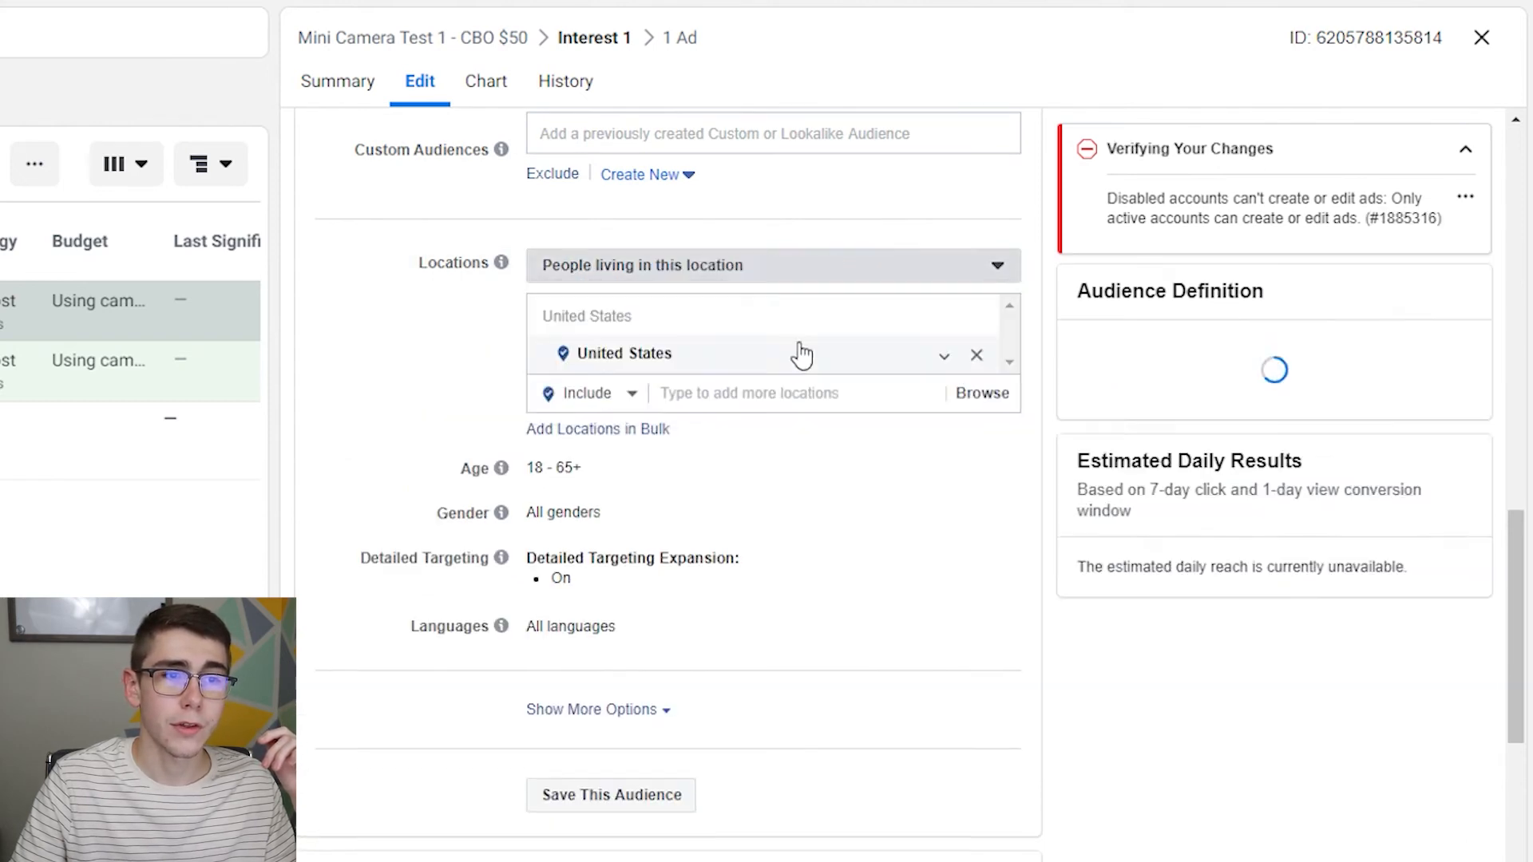
Step: Add Canada, United Kingdom and Australia to the audience's included locations
{"action": "left_click", "coordinate": [764, 414]}
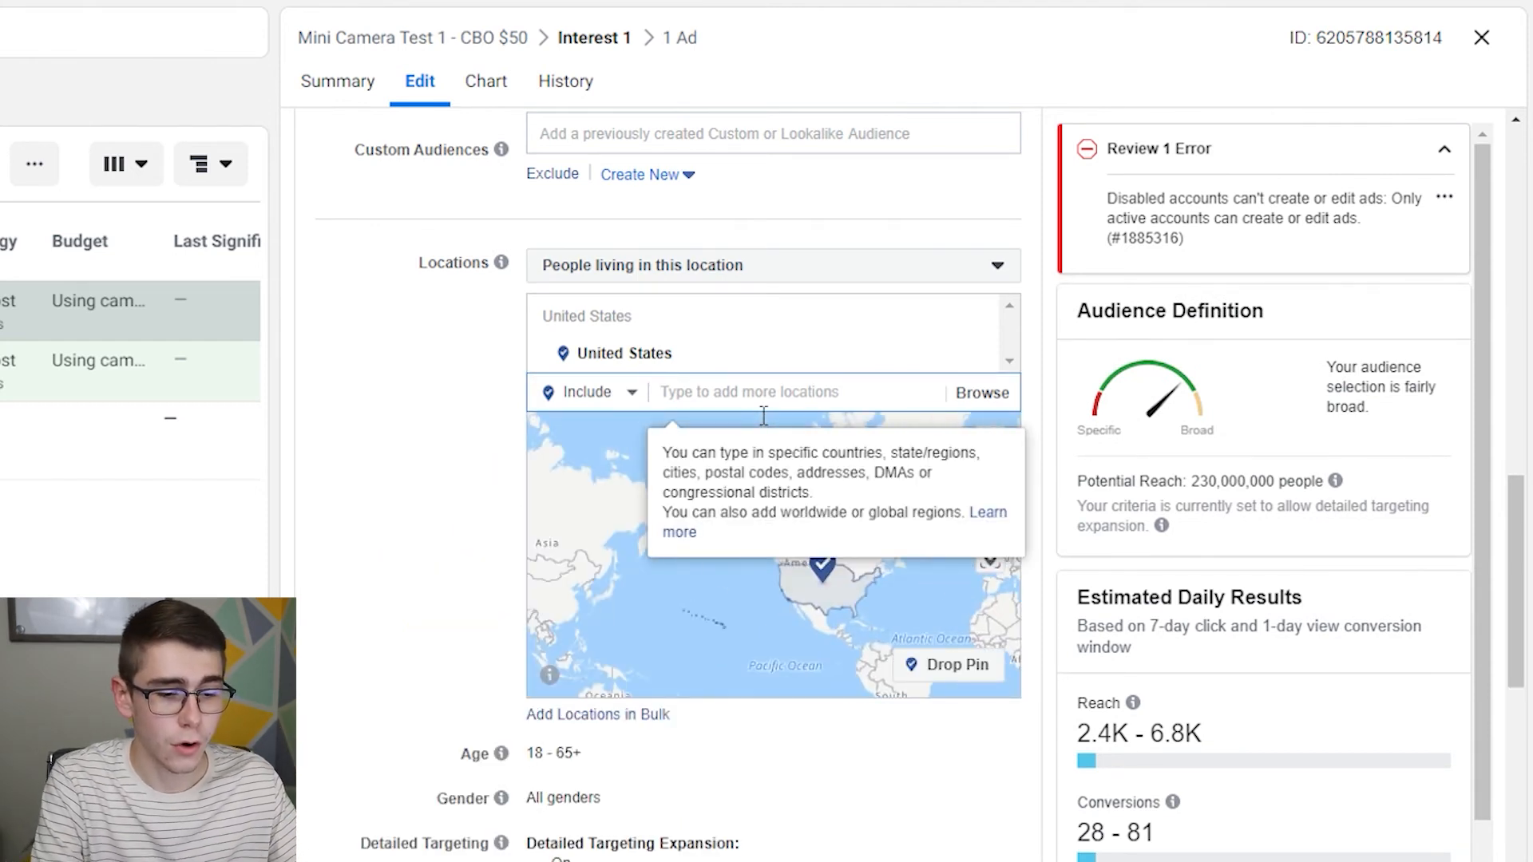
{"action": "type", "text": "cas"}
{"action": "key", "text": "BackSpace"}
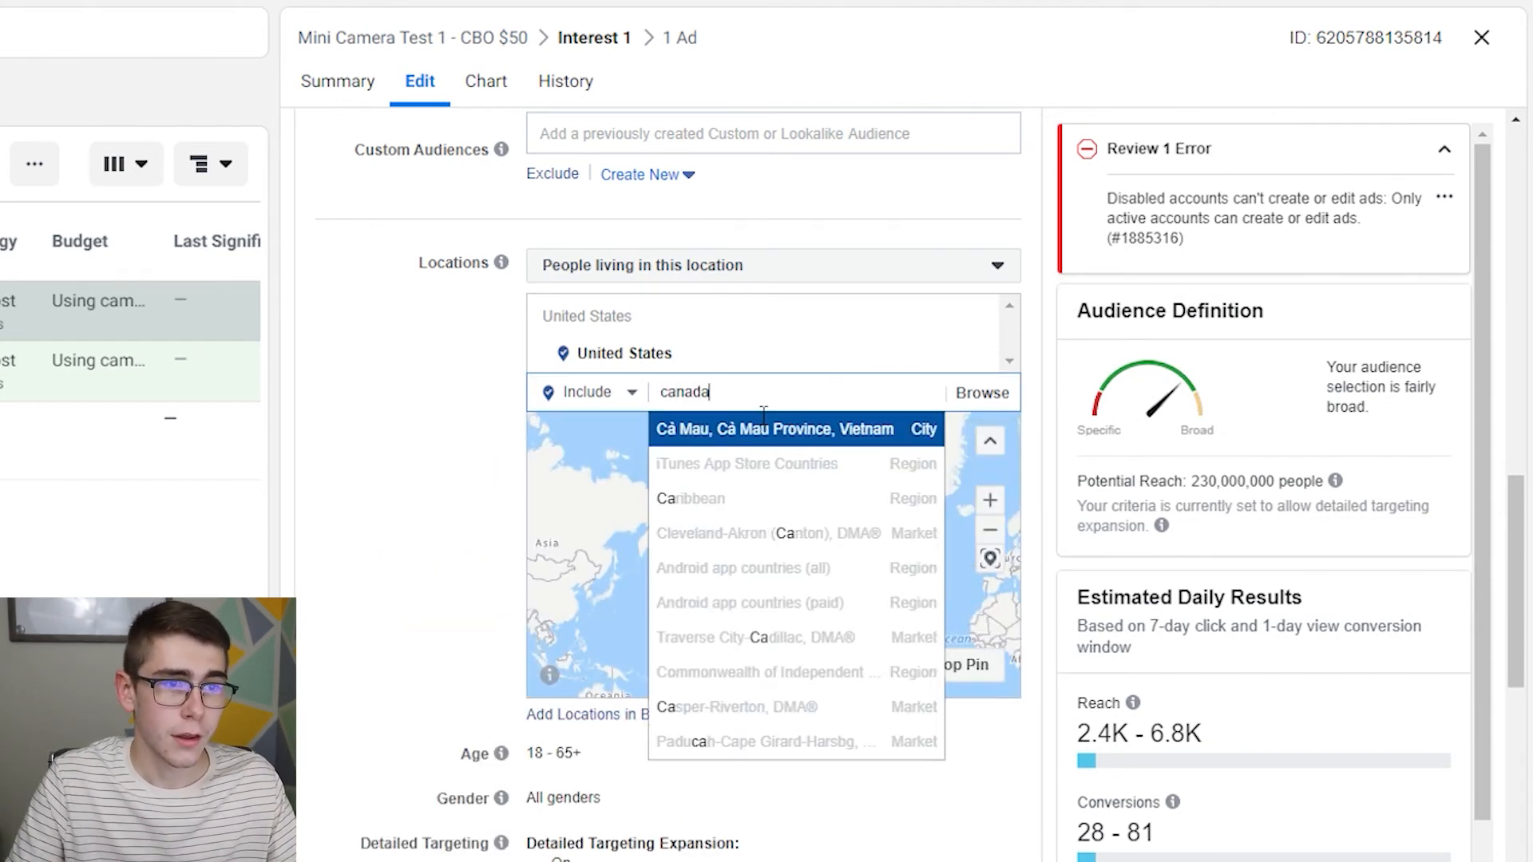
{"action": "left_click", "coordinate": [746, 431]}
{"action": "type", "text": "united king"}
{"action": "left_click", "coordinate": [746, 431]}
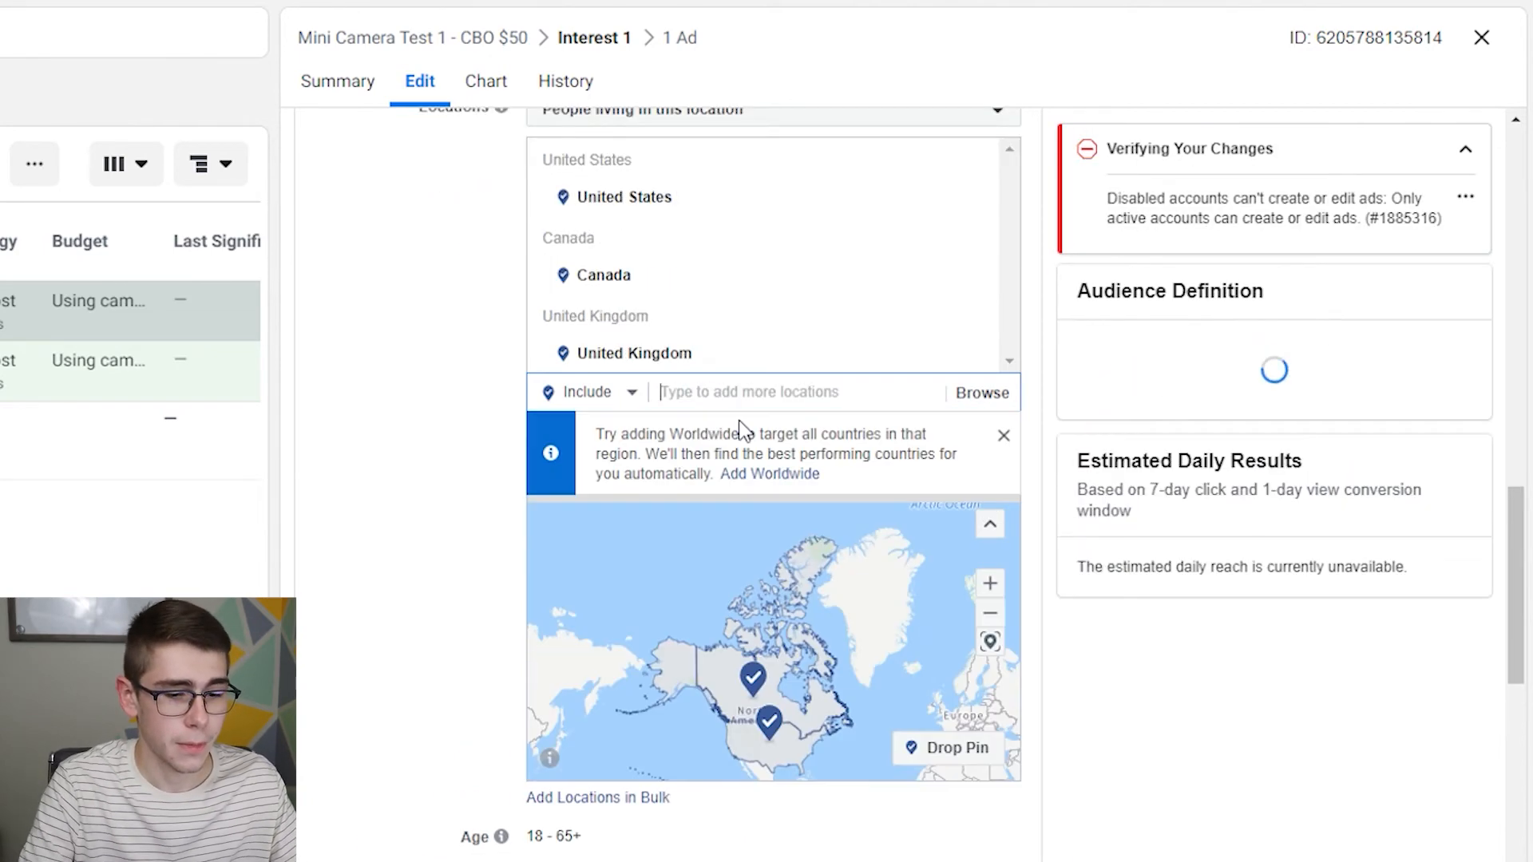
{"action": "type", "text": "australia"}
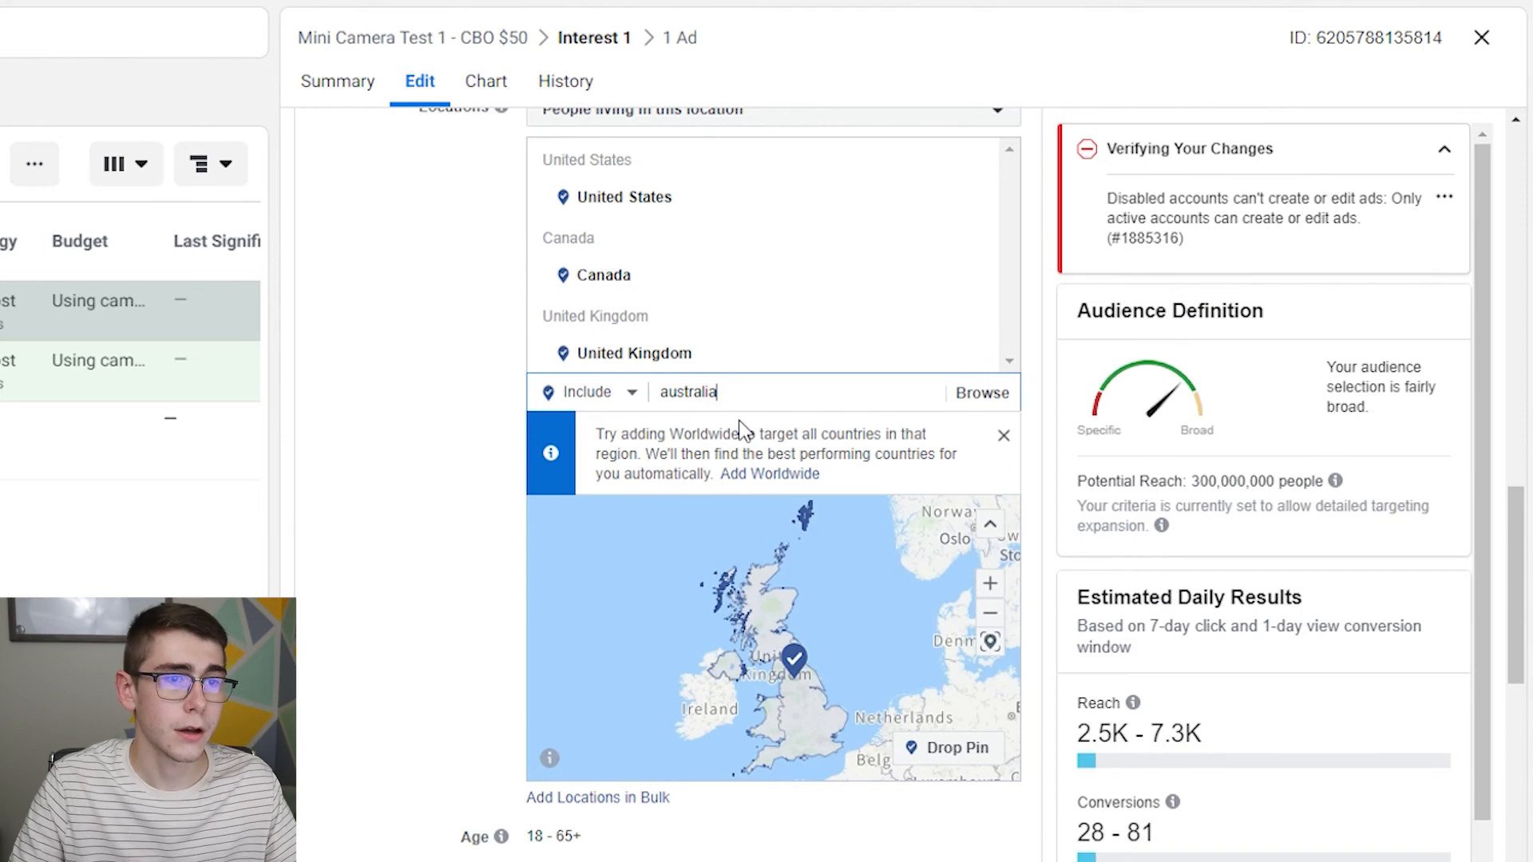
{"action": "left_click", "coordinate": [748, 432]}
Step: Include Germany, France, Spain and New Zealand as further audience locations
{"action": "type", "text": "germany"}
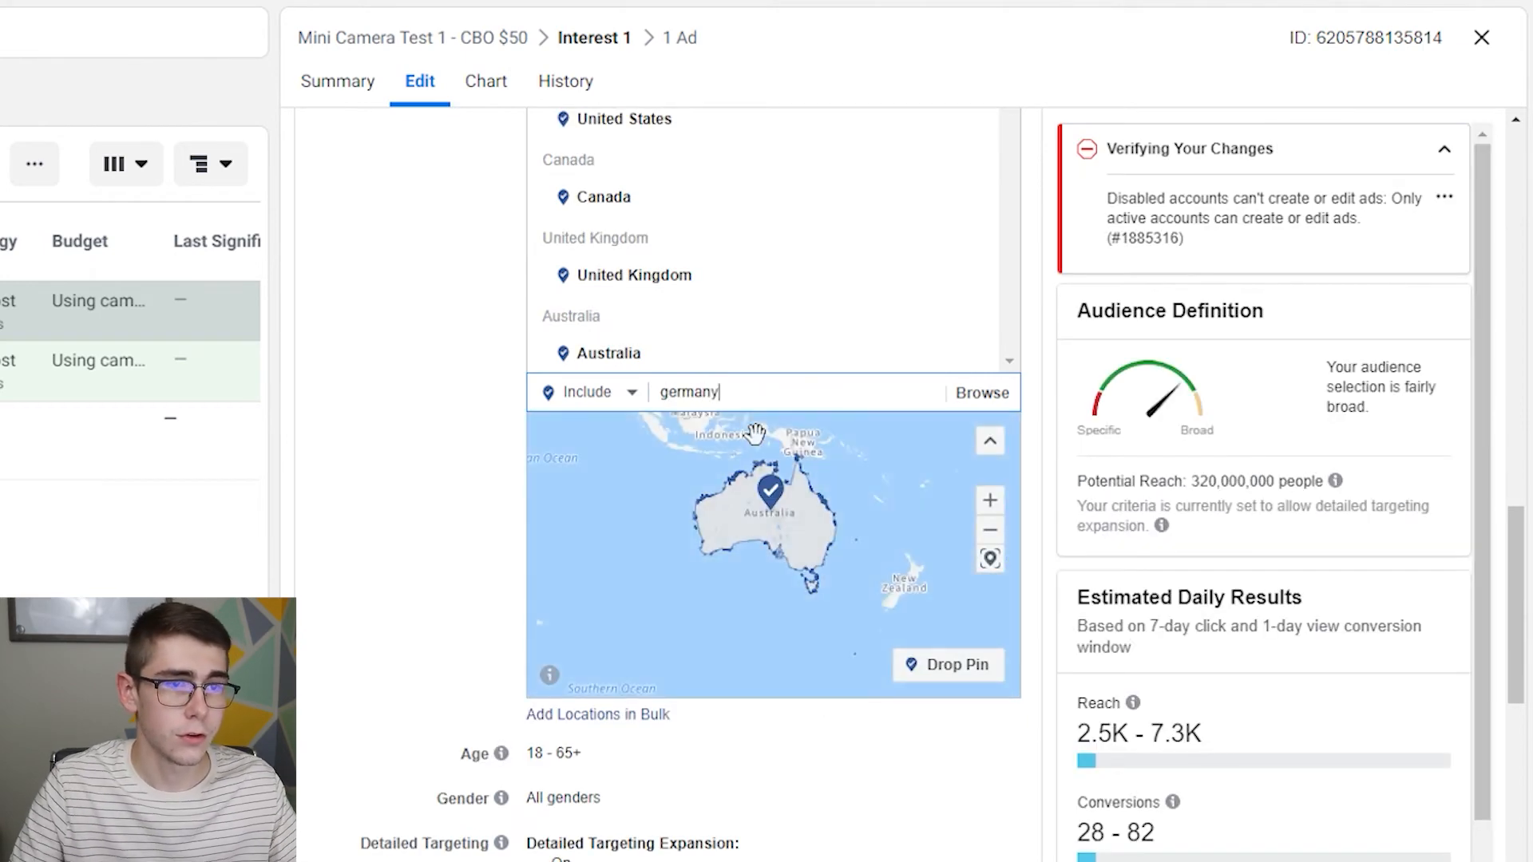
{"action": "left_click", "coordinate": [754, 434]}
{"action": "type", "text": "france"}
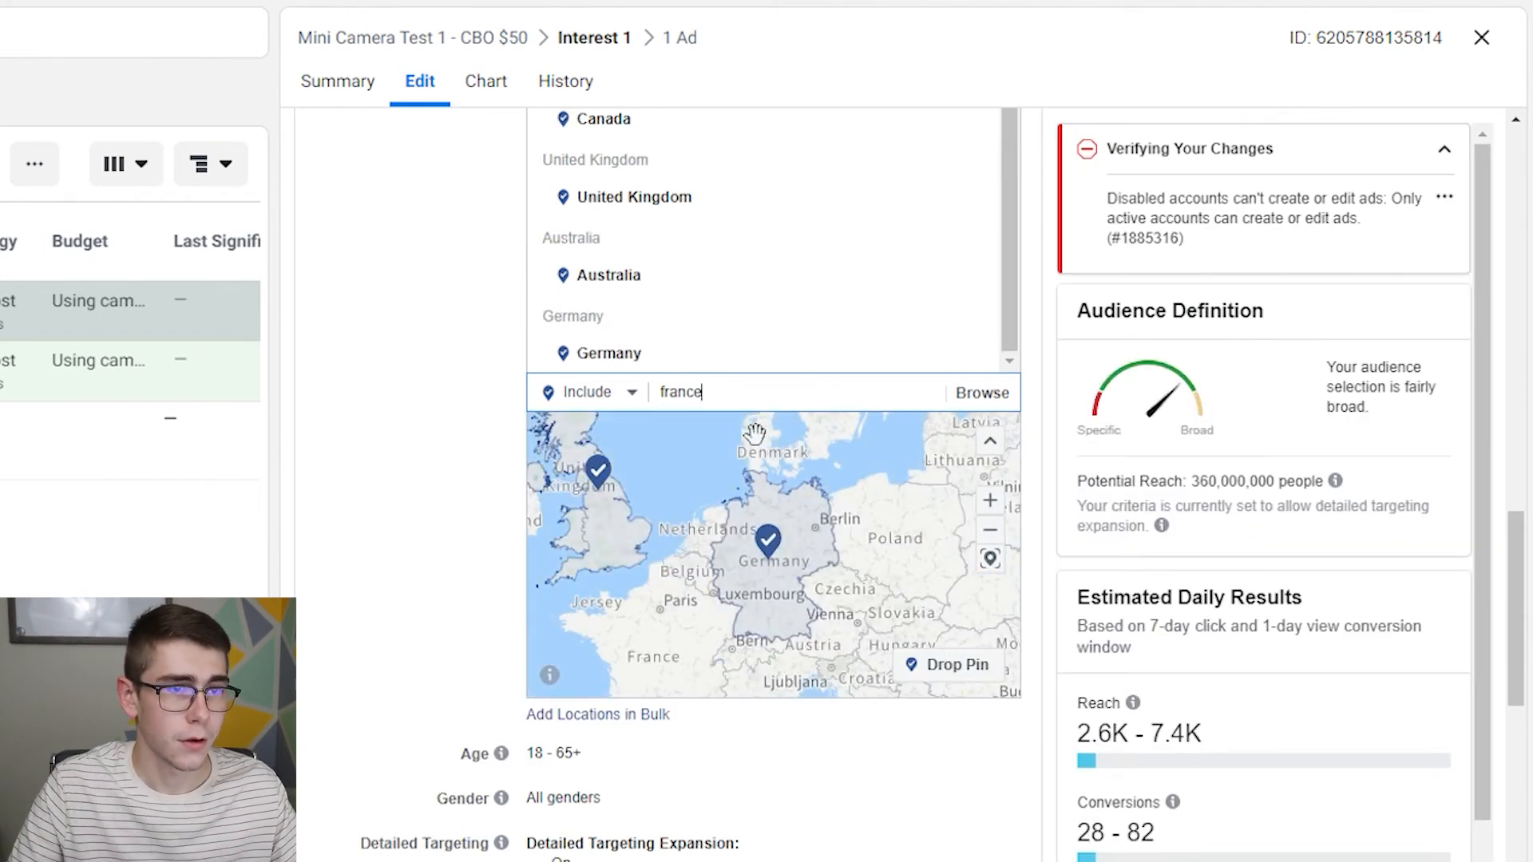
{"action": "left_click", "coordinate": [755, 433]}
{"action": "type", "text": "spain"}
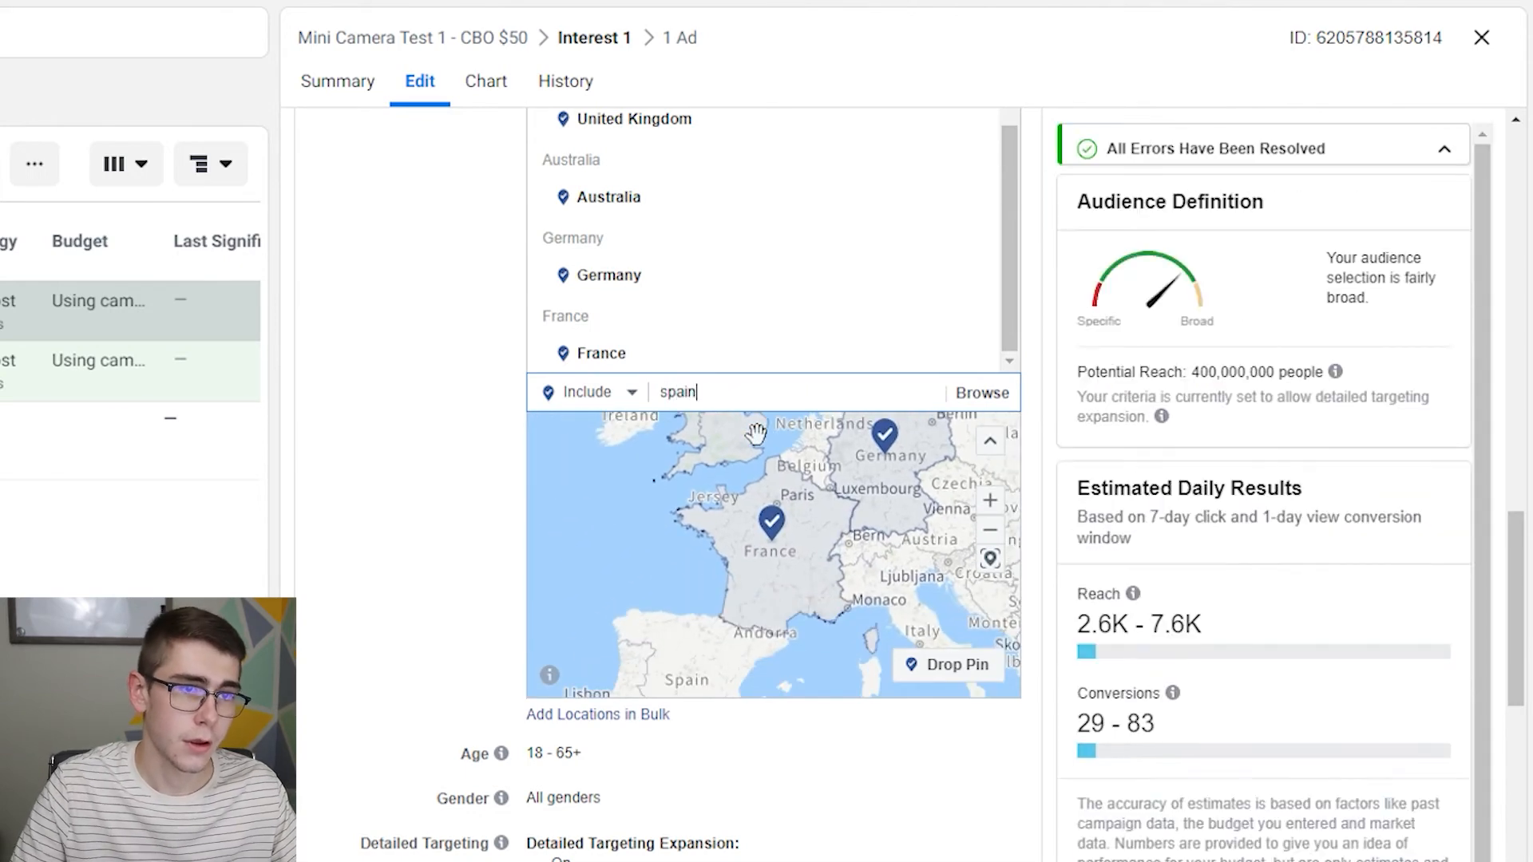
{"action": "left_click", "coordinate": [757, 433]}
{"action": "type", "text": "new "}
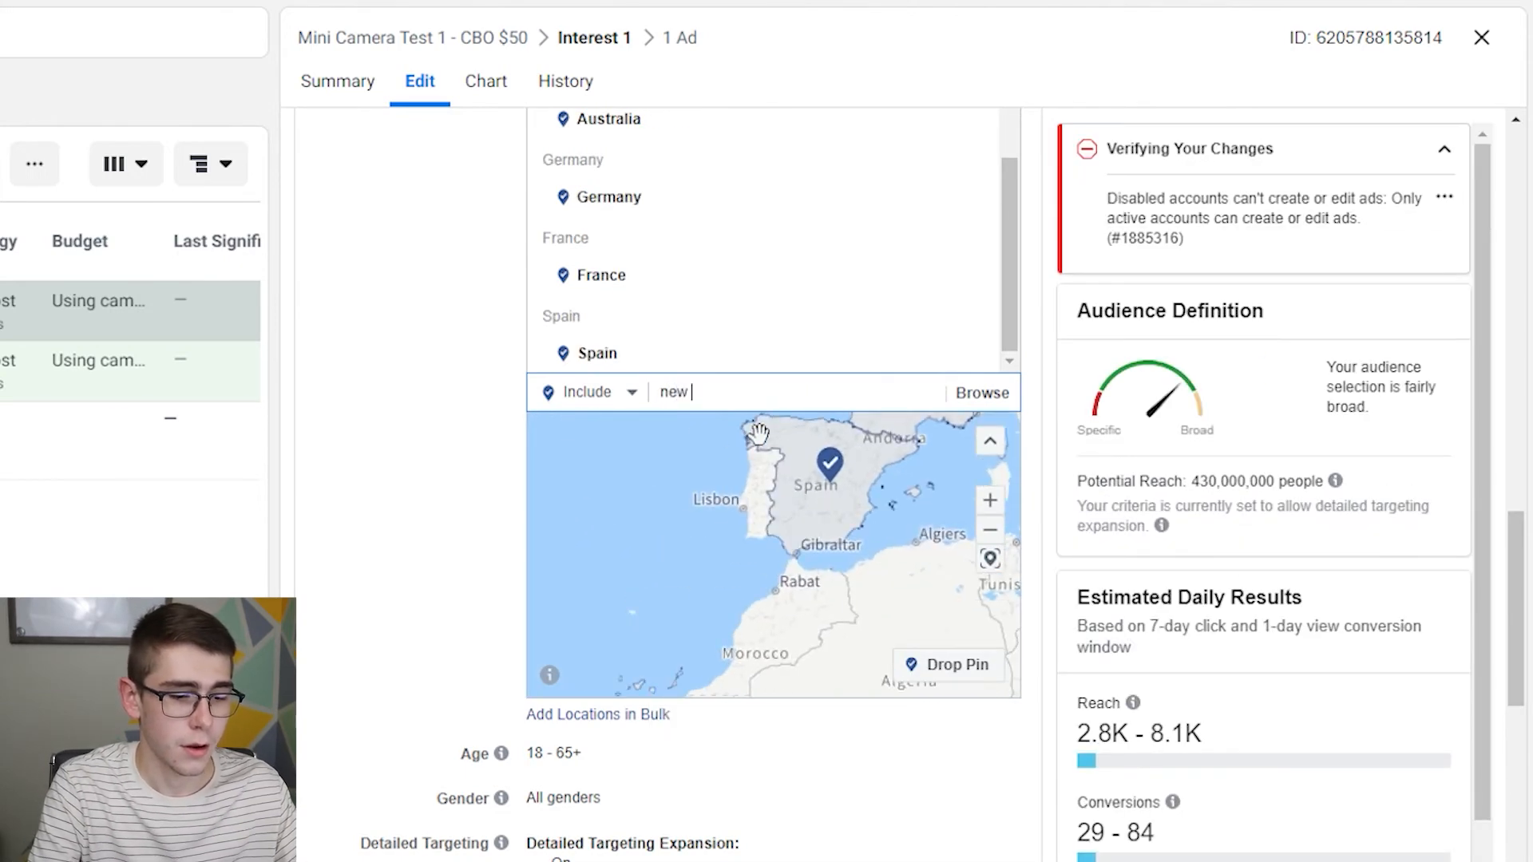
{"action": "type", "text": "ze"}
{"action": "left_click", "coordinate": [755, 434]}
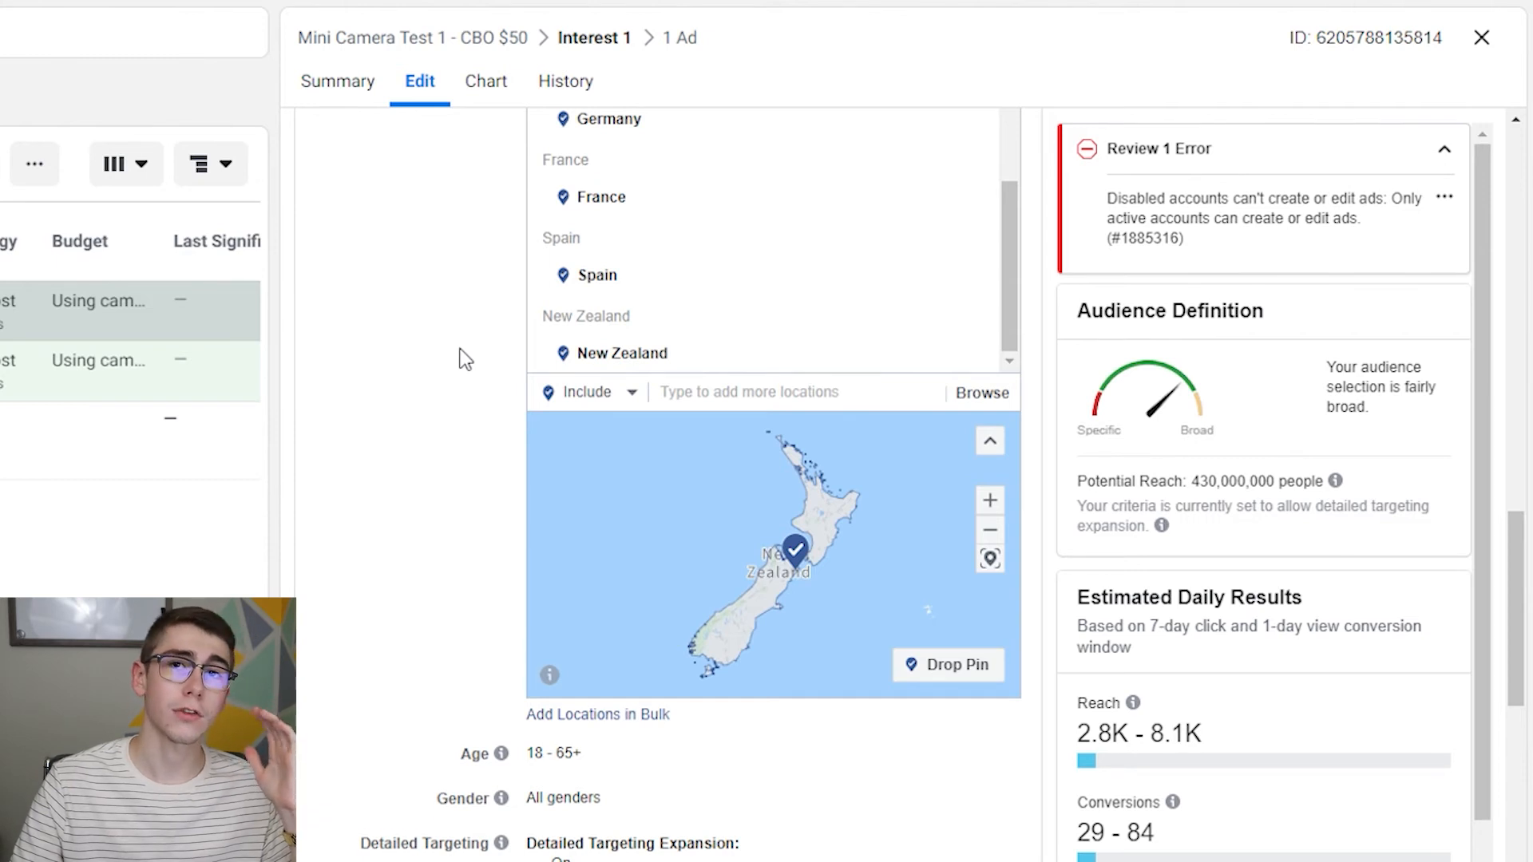
Step: Add the Home security interest to the Interest 1 audience's detailed targeting
{"action": "scroll", "coordinate": [460, 352], "scroll_direction": "down", "scroll_amount": 5}
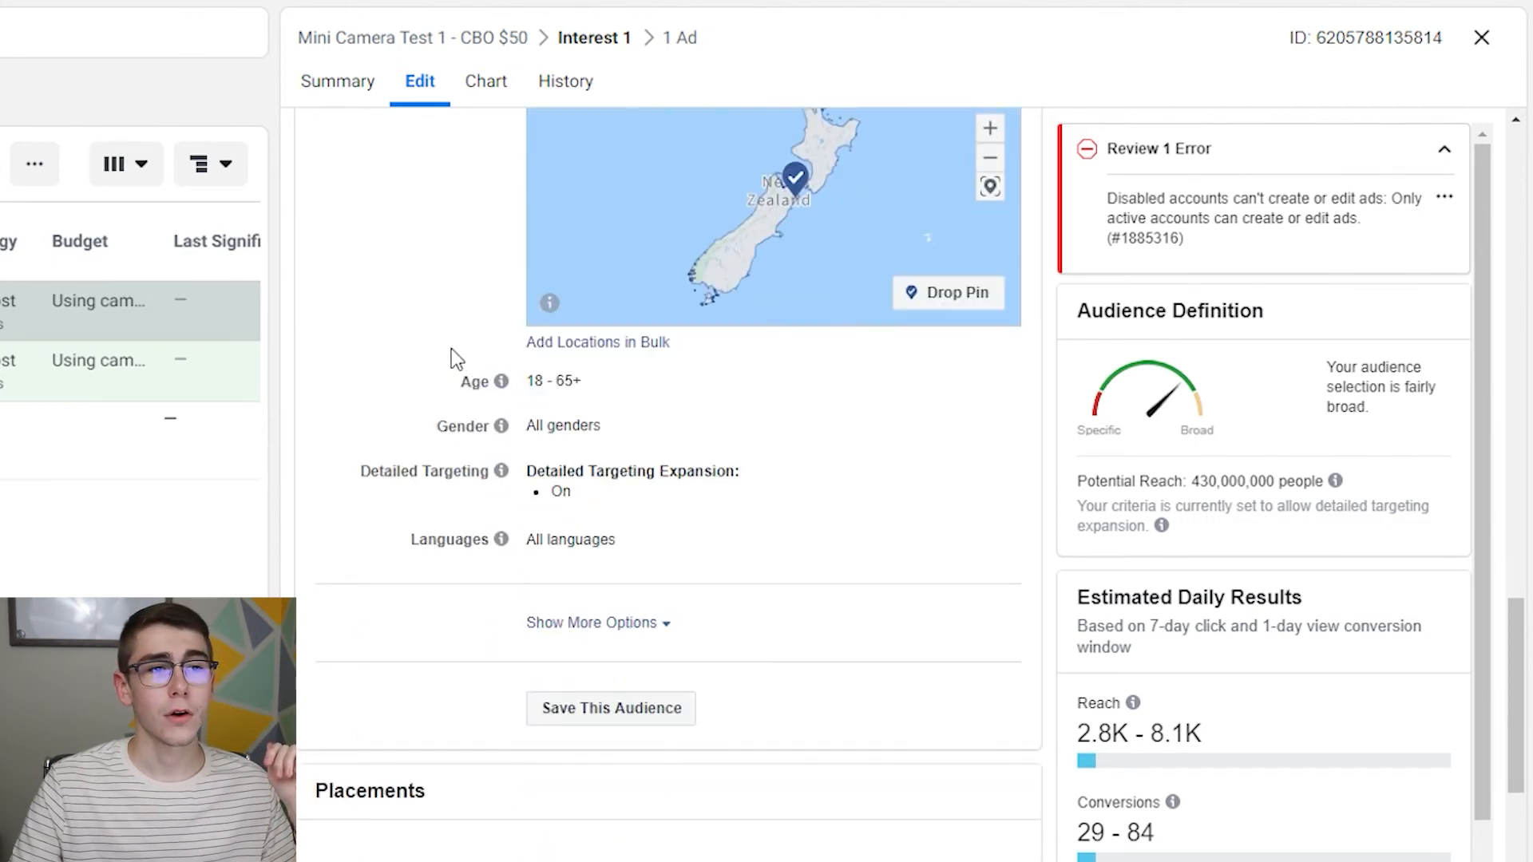
{"action": "scroll", "coordinate": [463, 343], "scroll_direction": "down", "scroll_amount": 2}
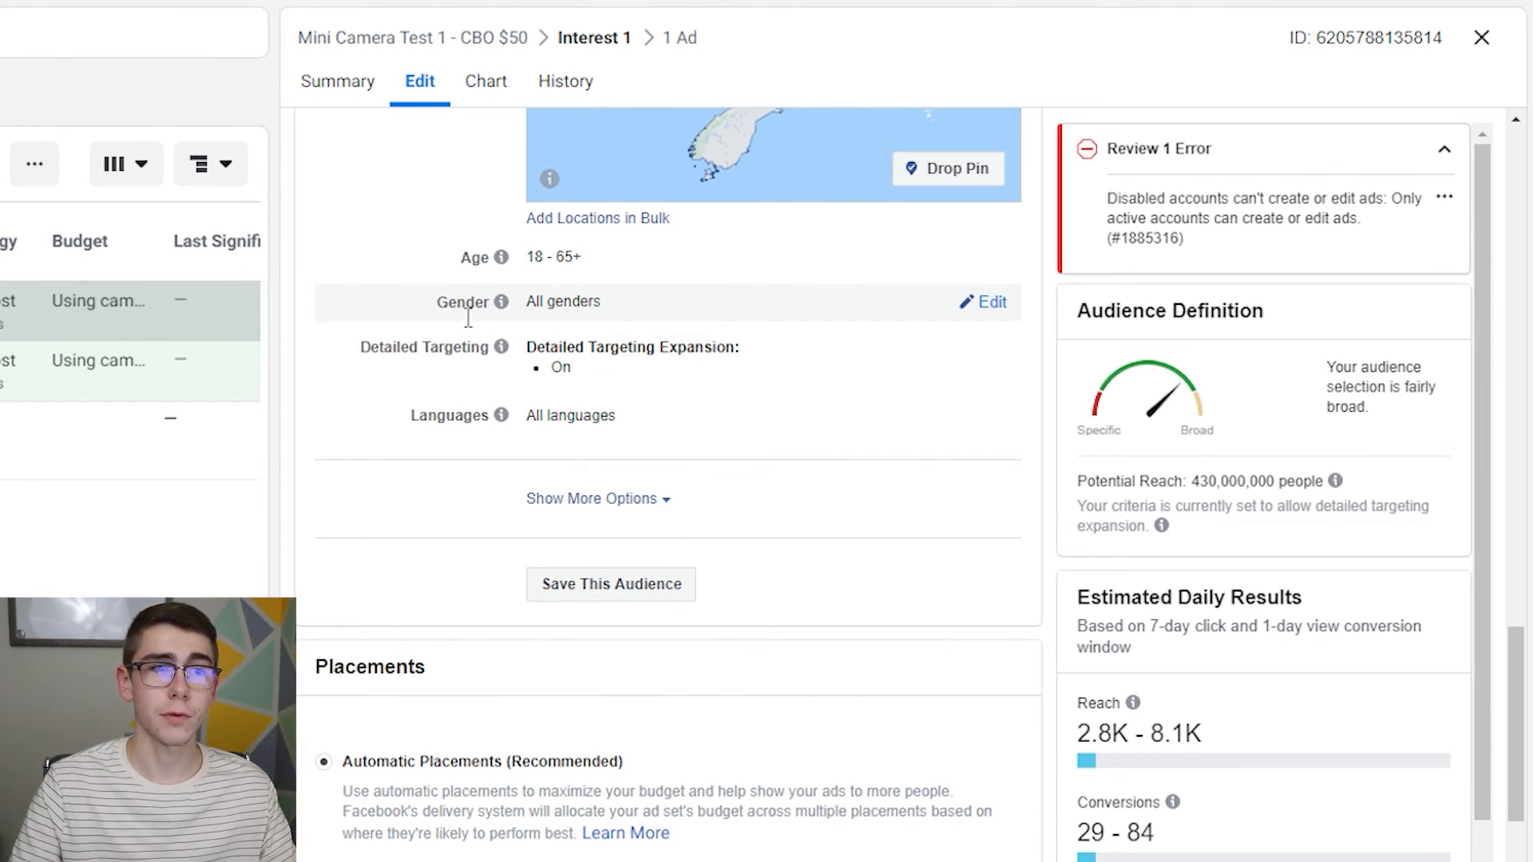
{"action": "scroll", "coordinate": [463, 311], "scroll_direction": "down", "scroll_amount": 2}
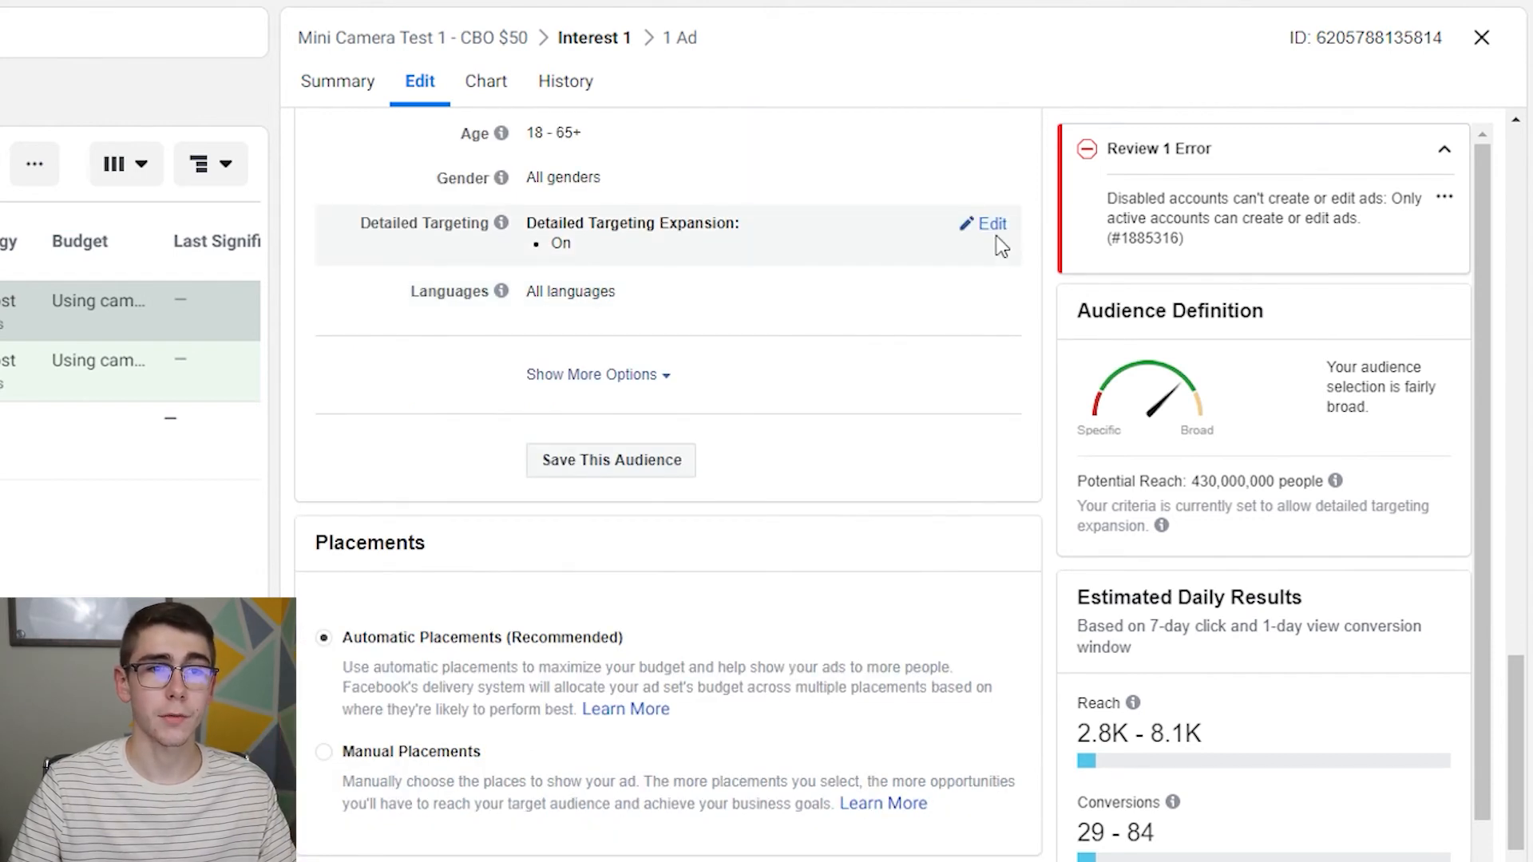
{"action": "left_click", "coordinate": [998, 237]}
{"action": "left_click", "coordinate": [747, 268]}
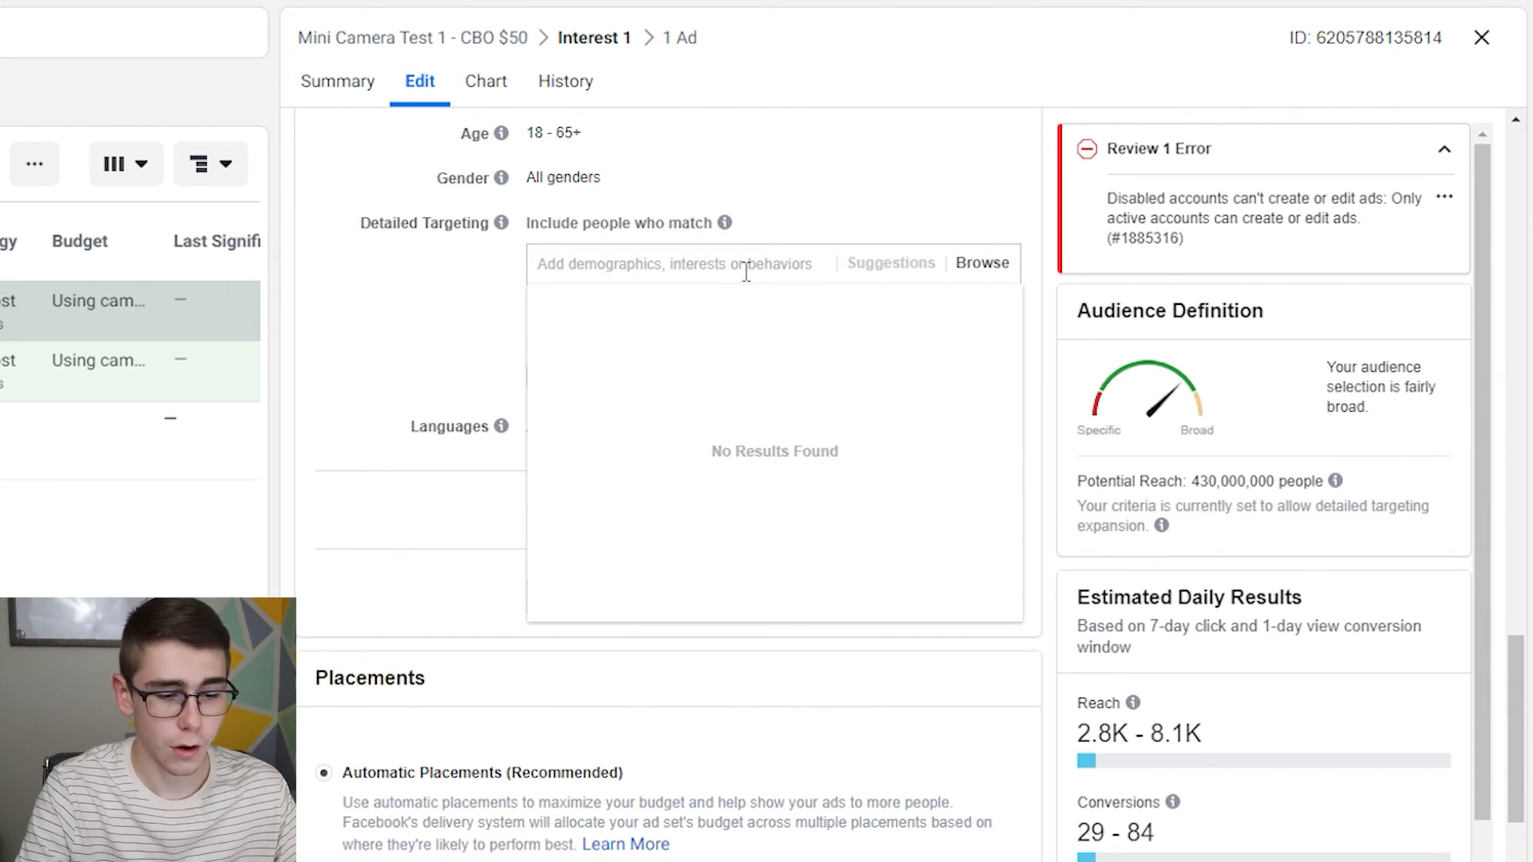
{"action": "type", "text": "home securi"}
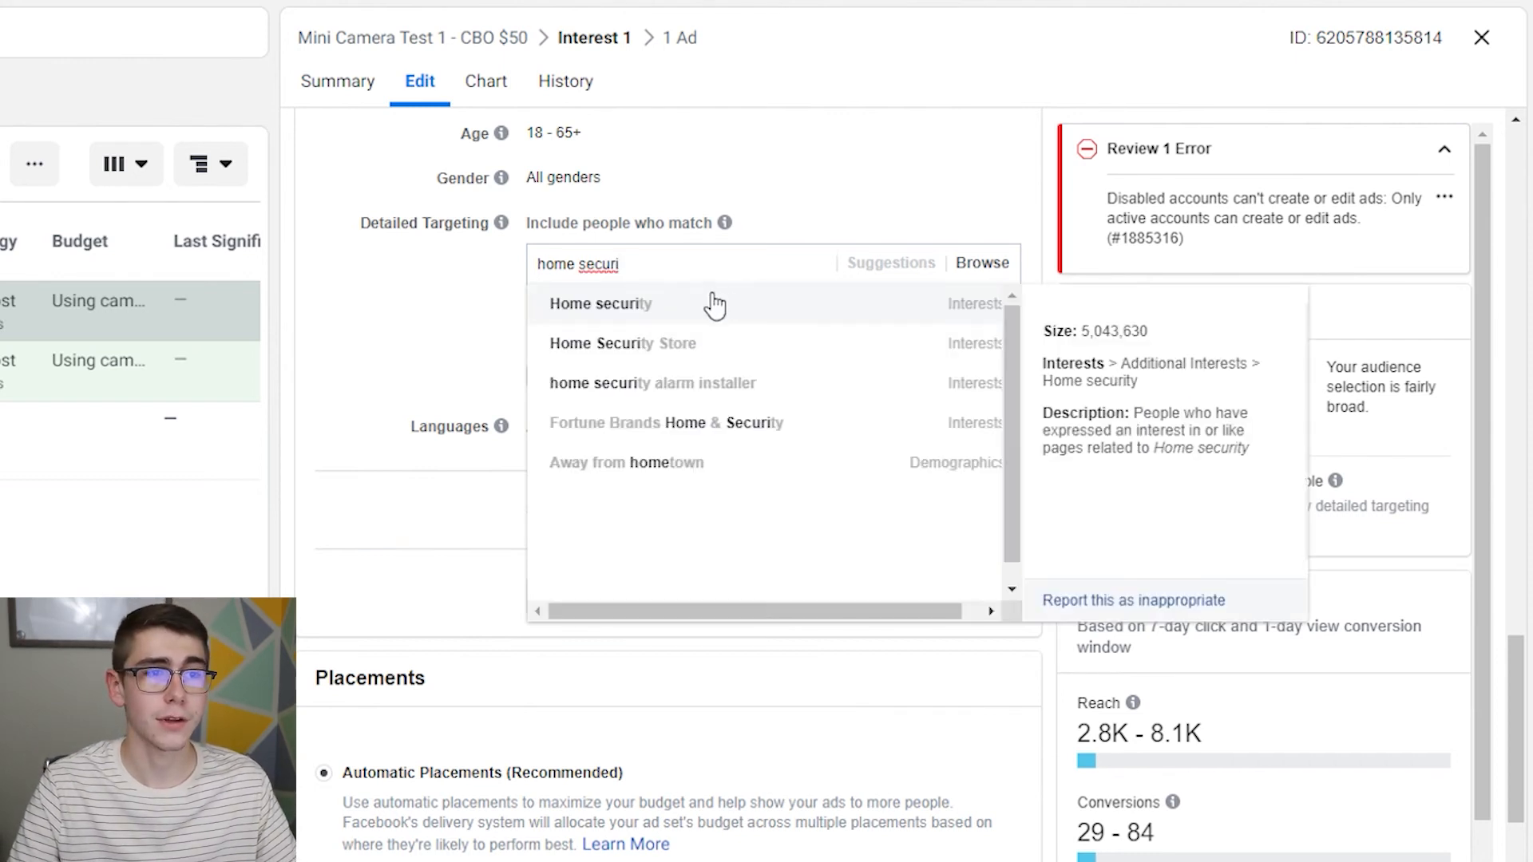
{"action": "left_click", "coordinate": [714, 304]}
{"action": "left_click", "coordinate": [489, 301]}
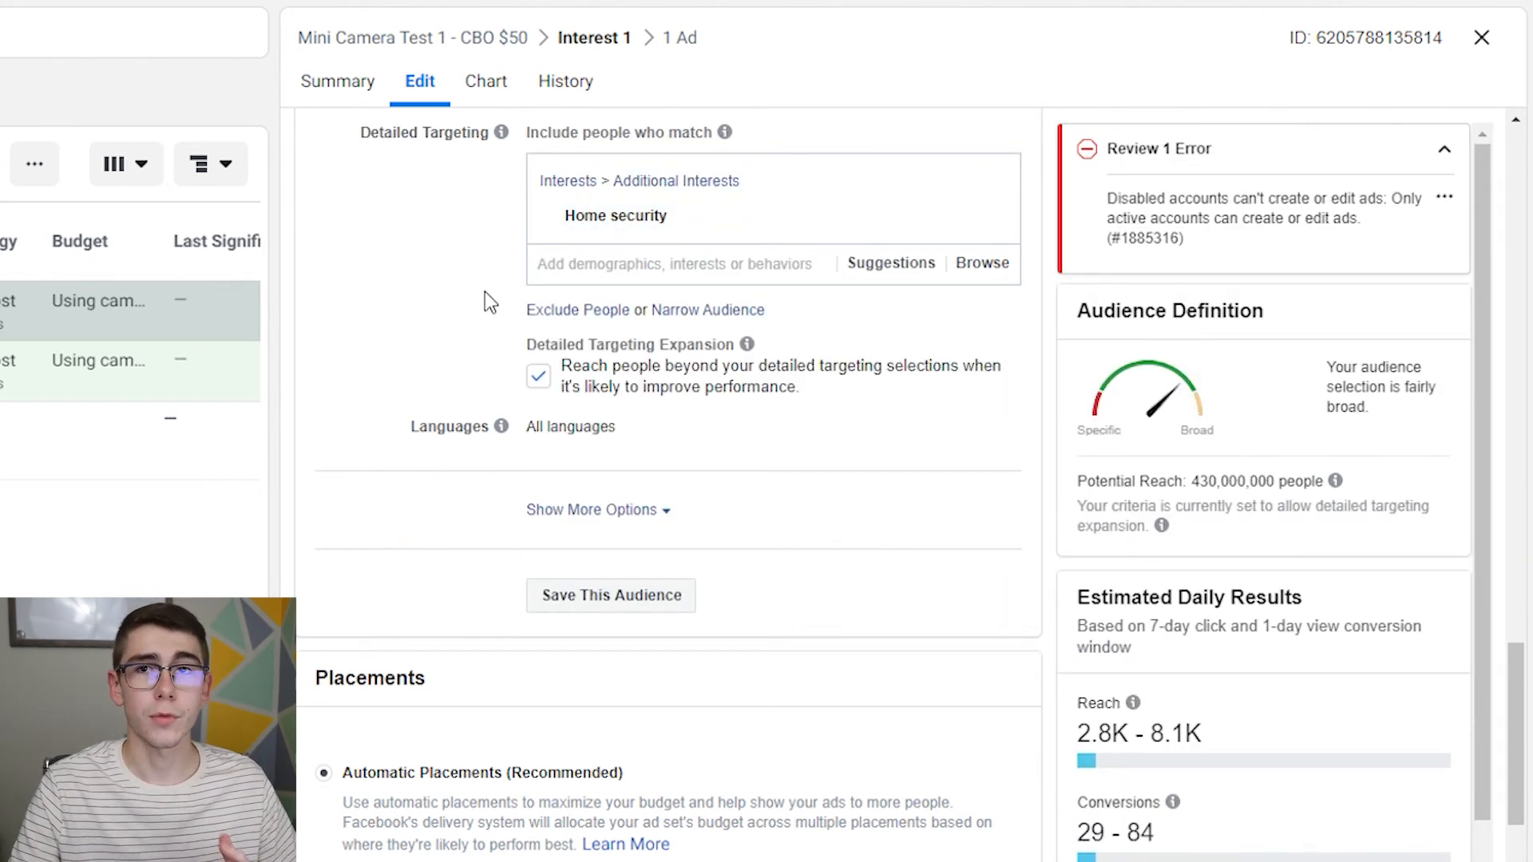
Step: Exclude people interested in Drop shipping and AliExpress, and turn off Detailed Targeting Expansion
{"action": "left_click", "coordinate": [592, 310]}
{"action": "type", "text": "drop"}
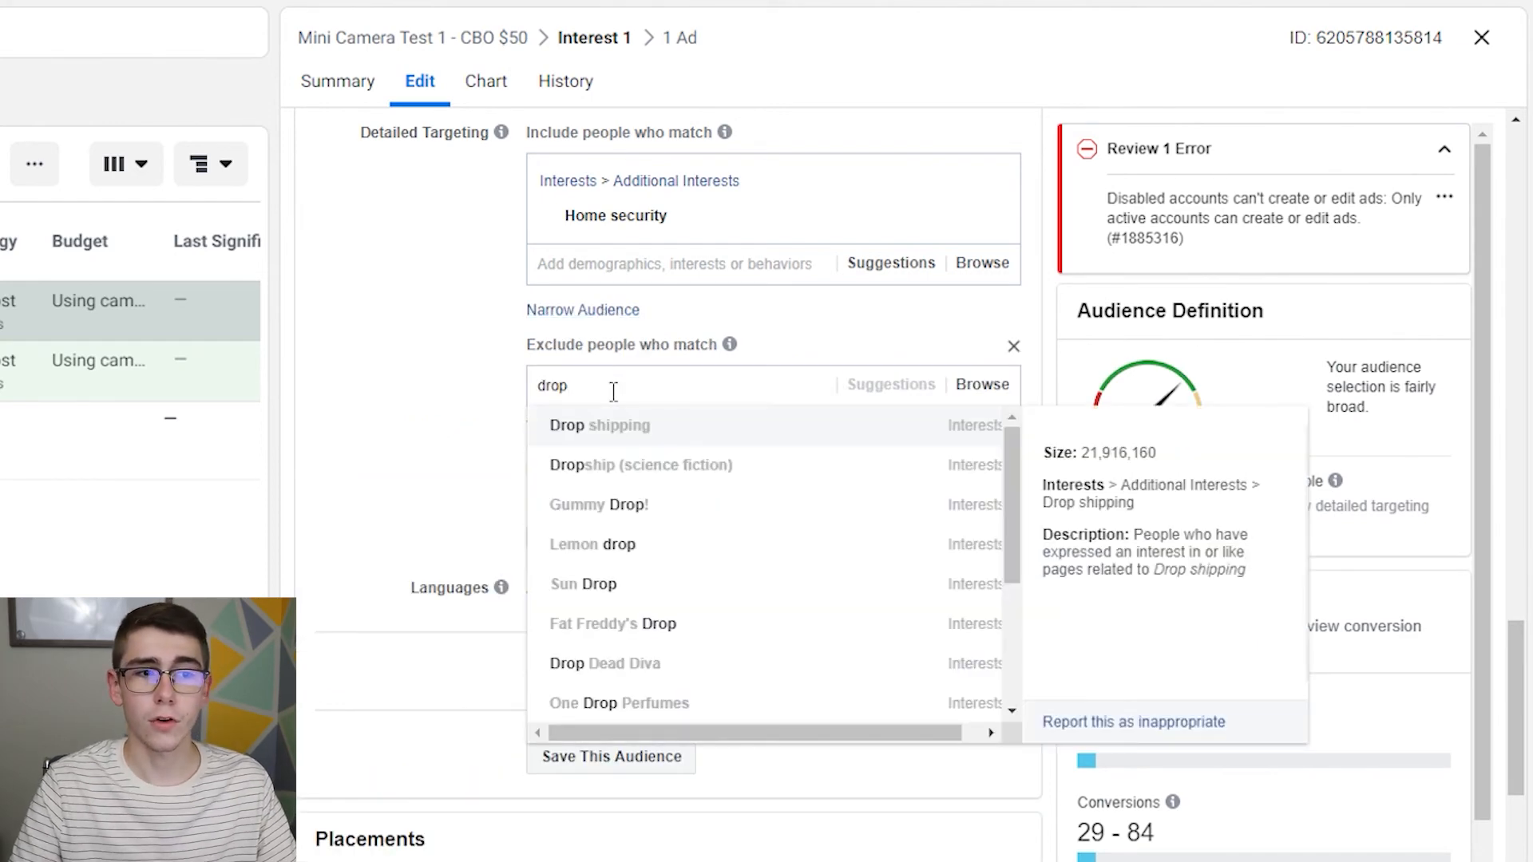
{"action": "left_click", "coordinate": [615, 431]}
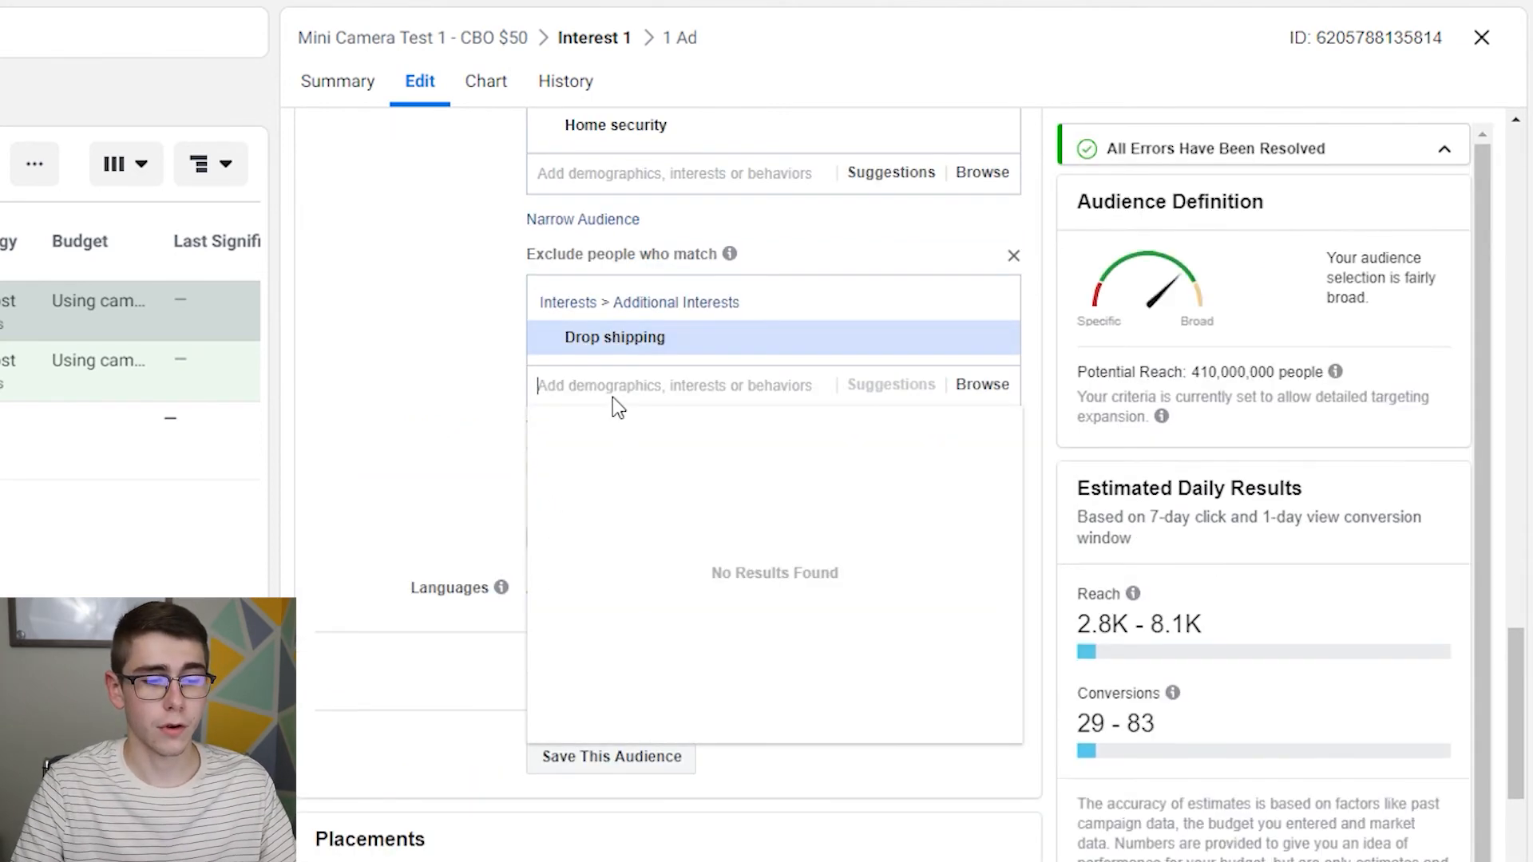
{"action": "type", "text": "alie"}
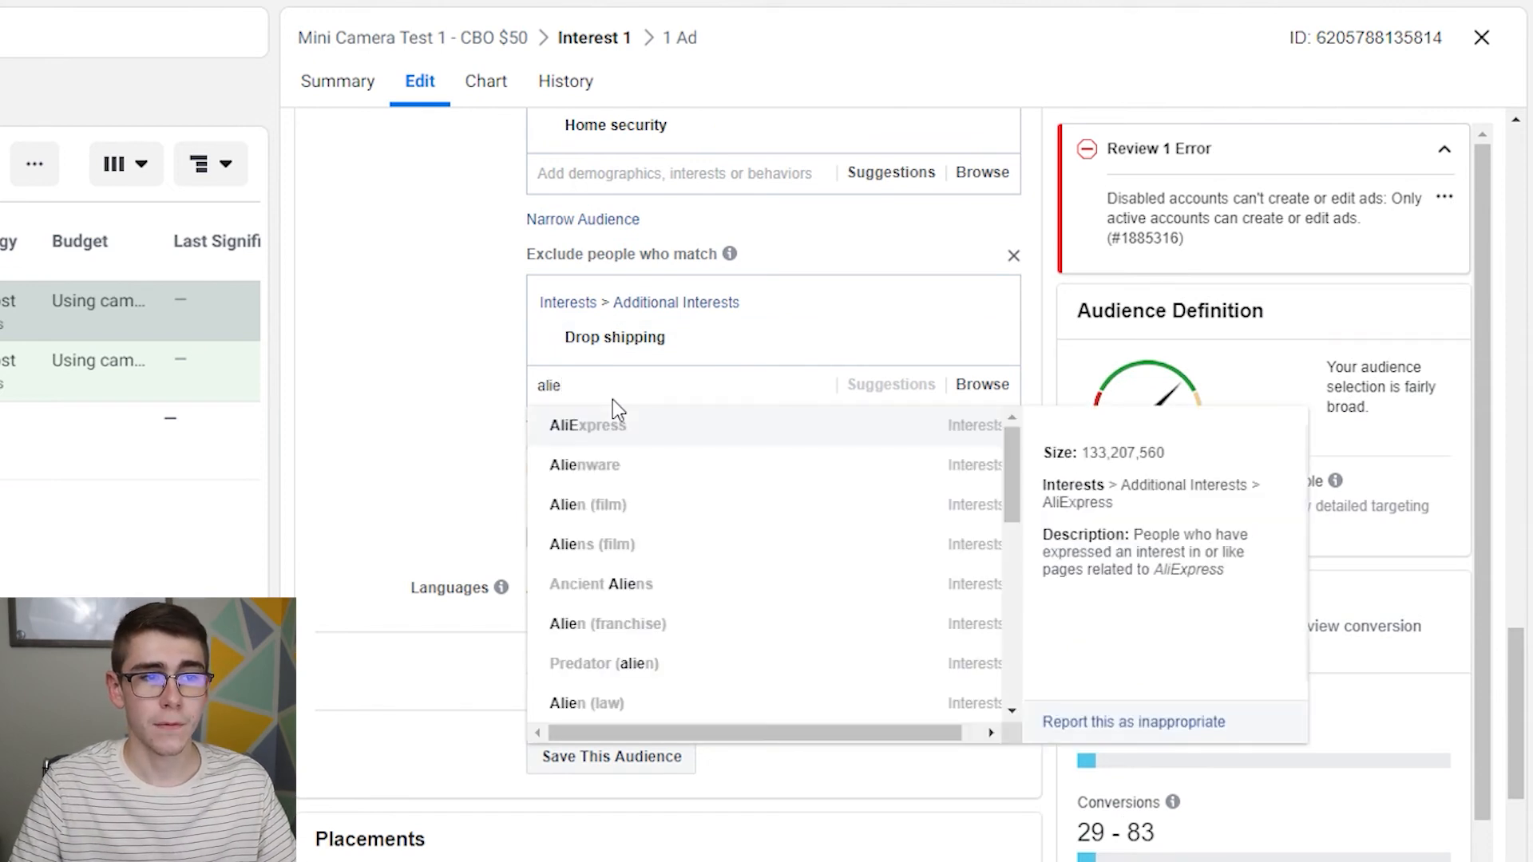
{"action": "key", "text": "Return"}
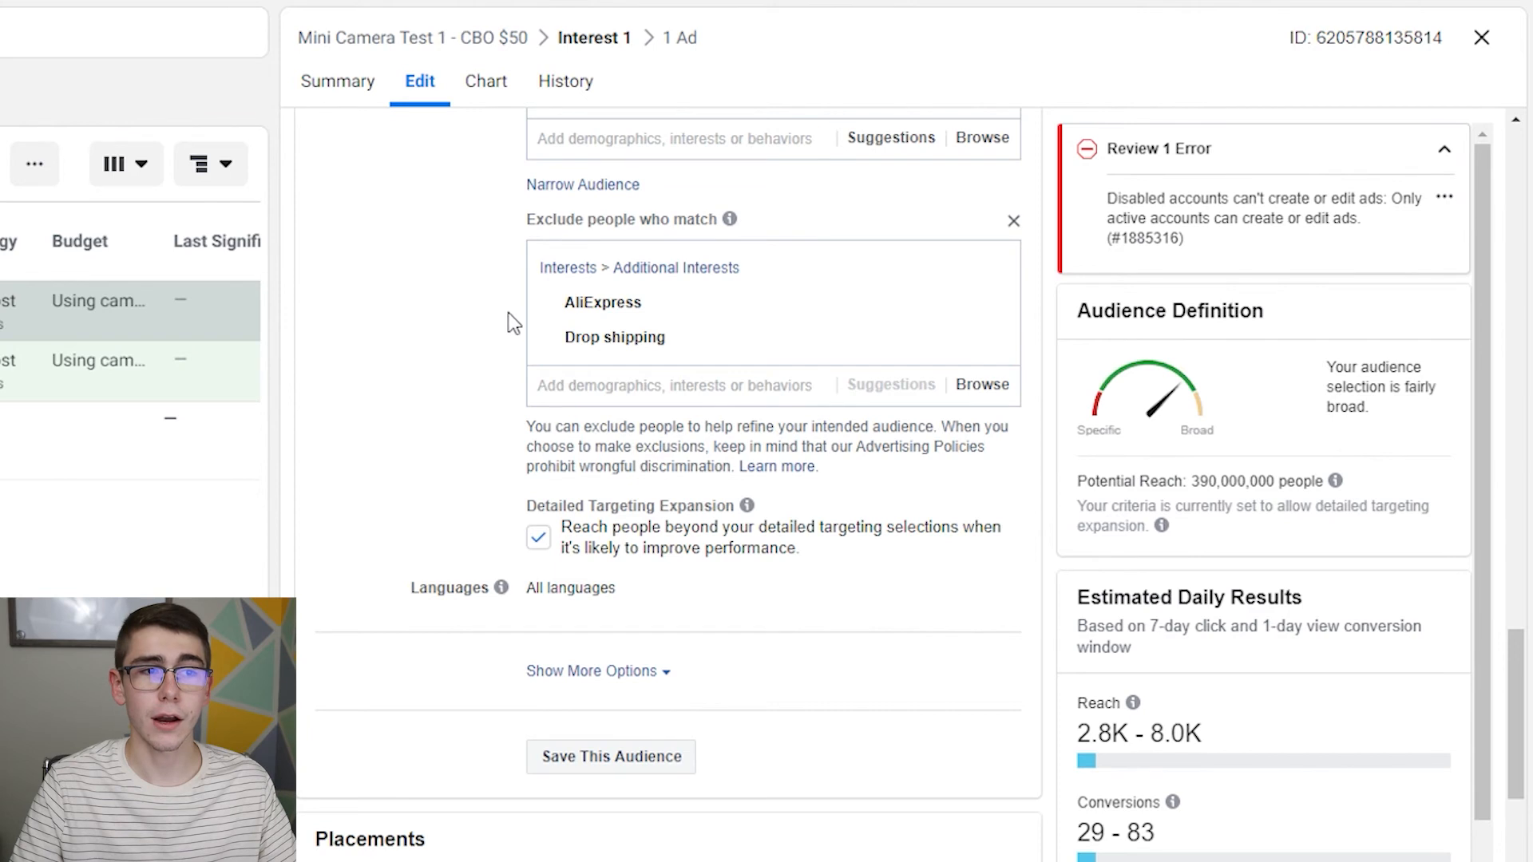
{"action": "mouse_move", "coordinate": [563, 300]}
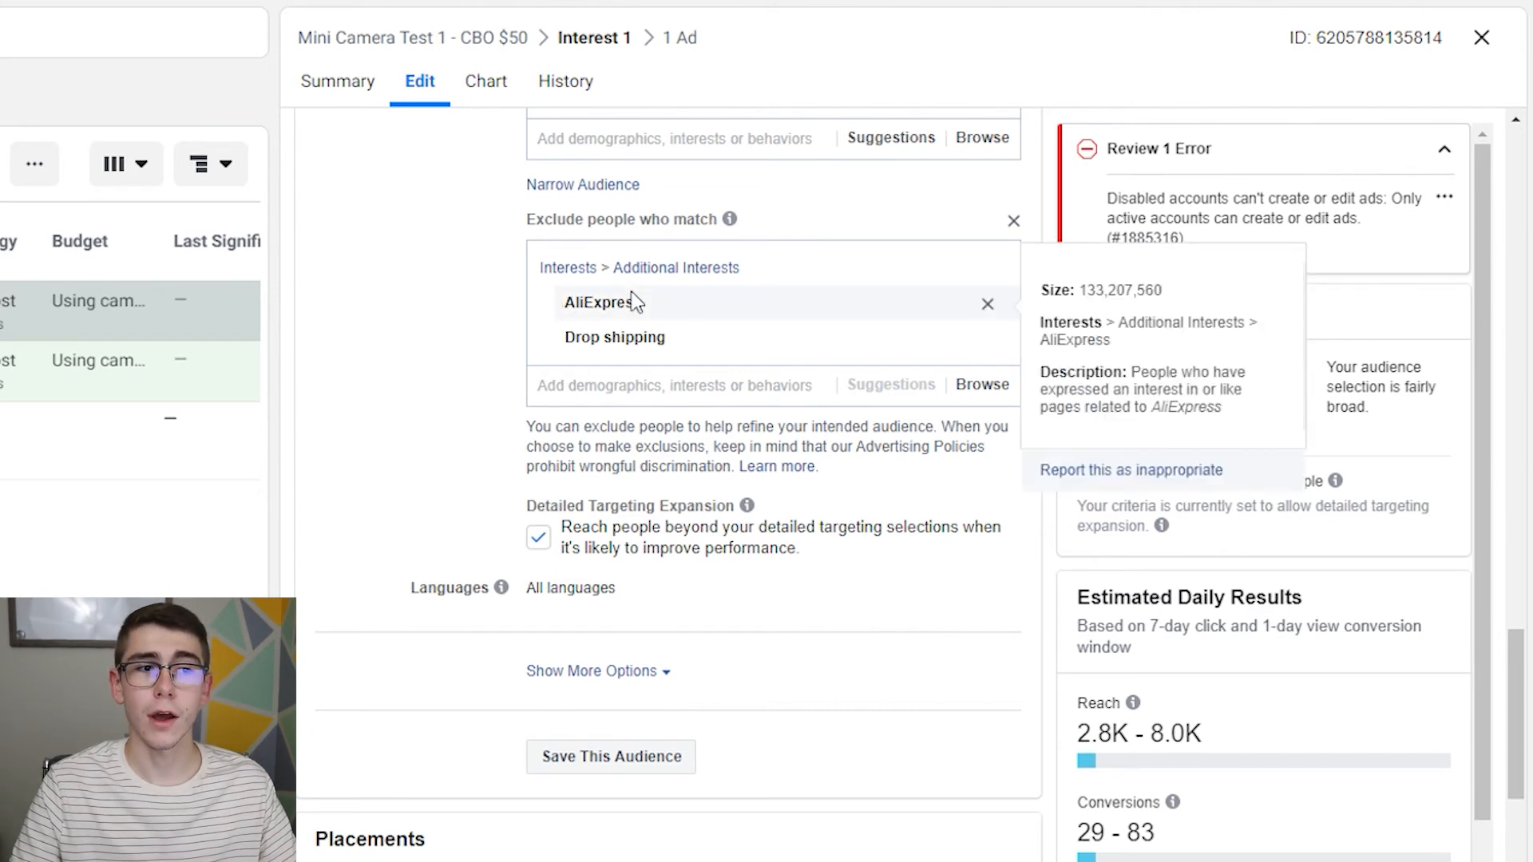
{"action": "mouse_move", "coordinate": [659, 353]}
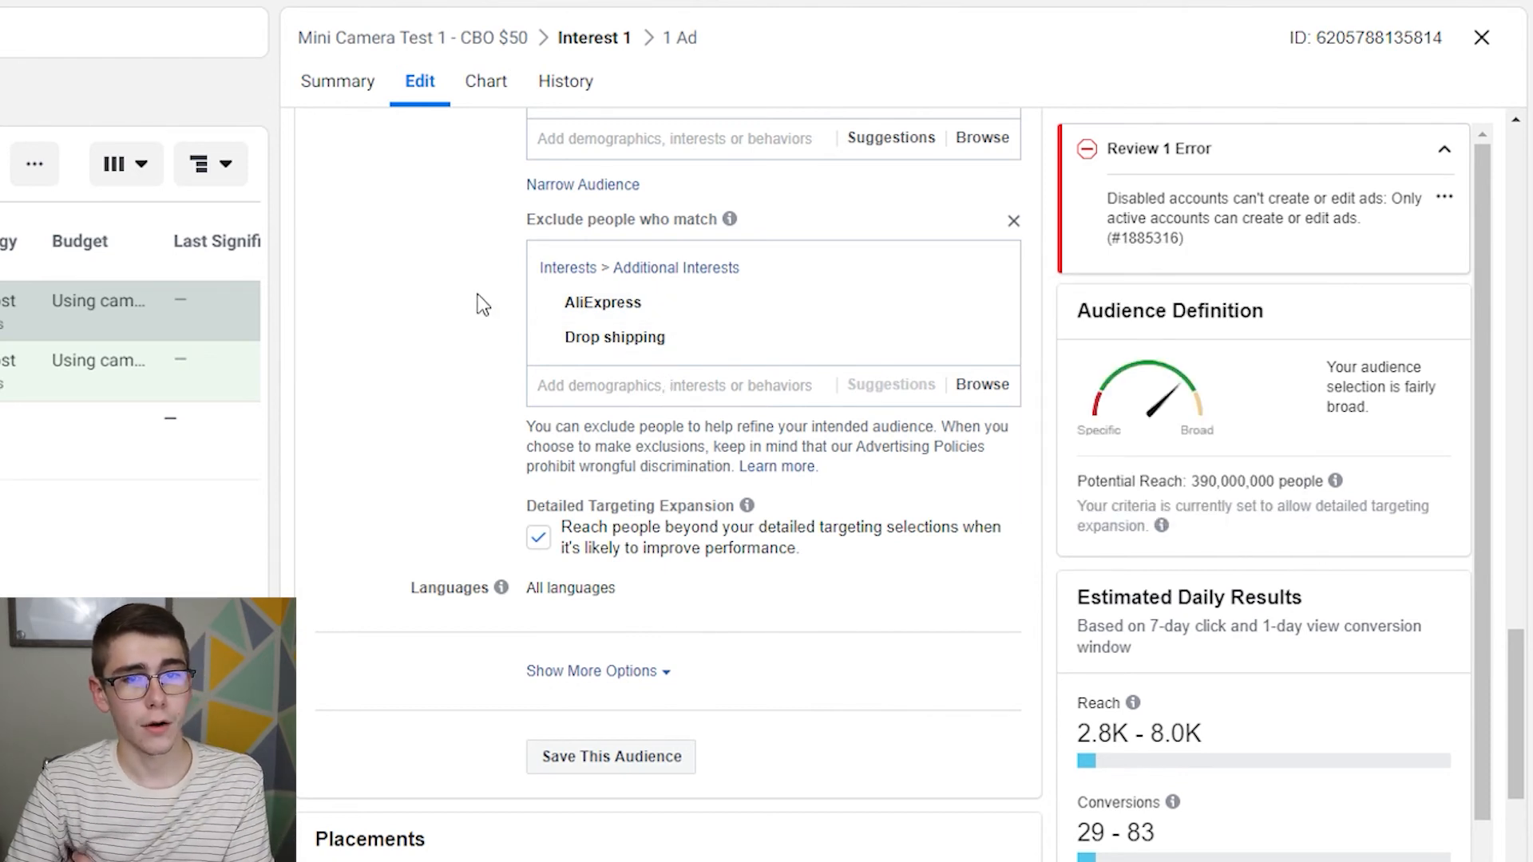
{"action": "left_click", "coordinate": [538, 537]}
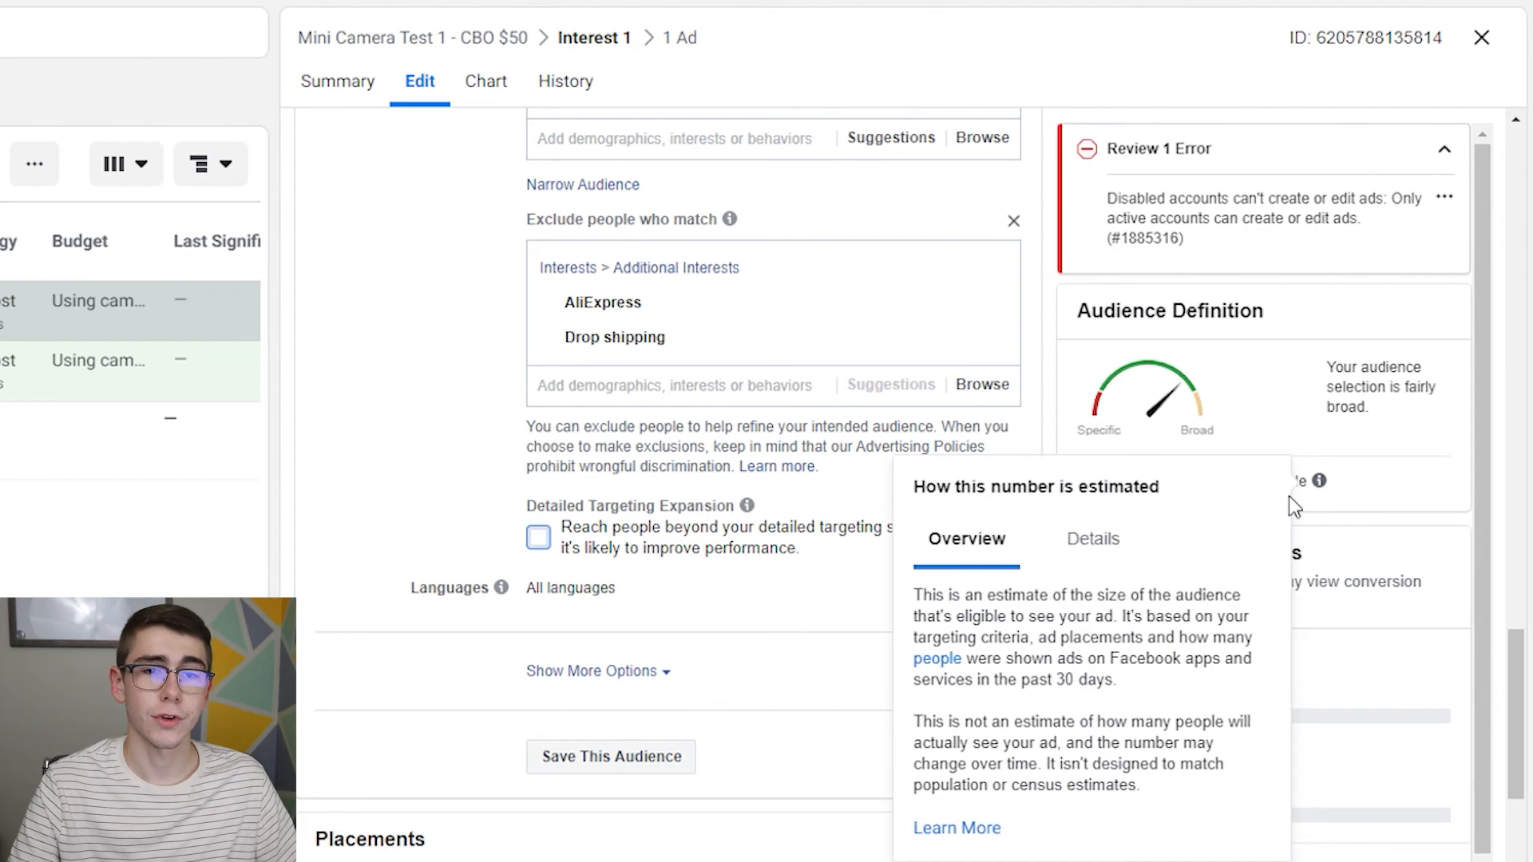
Step: Try narrowing the audience to people who also match the Engaged Shoppers behavior, and discard that condition
{"action": "scroll", "coordinate": [437, 455], "scroll_direction": "up", "scroll_amount": 3}
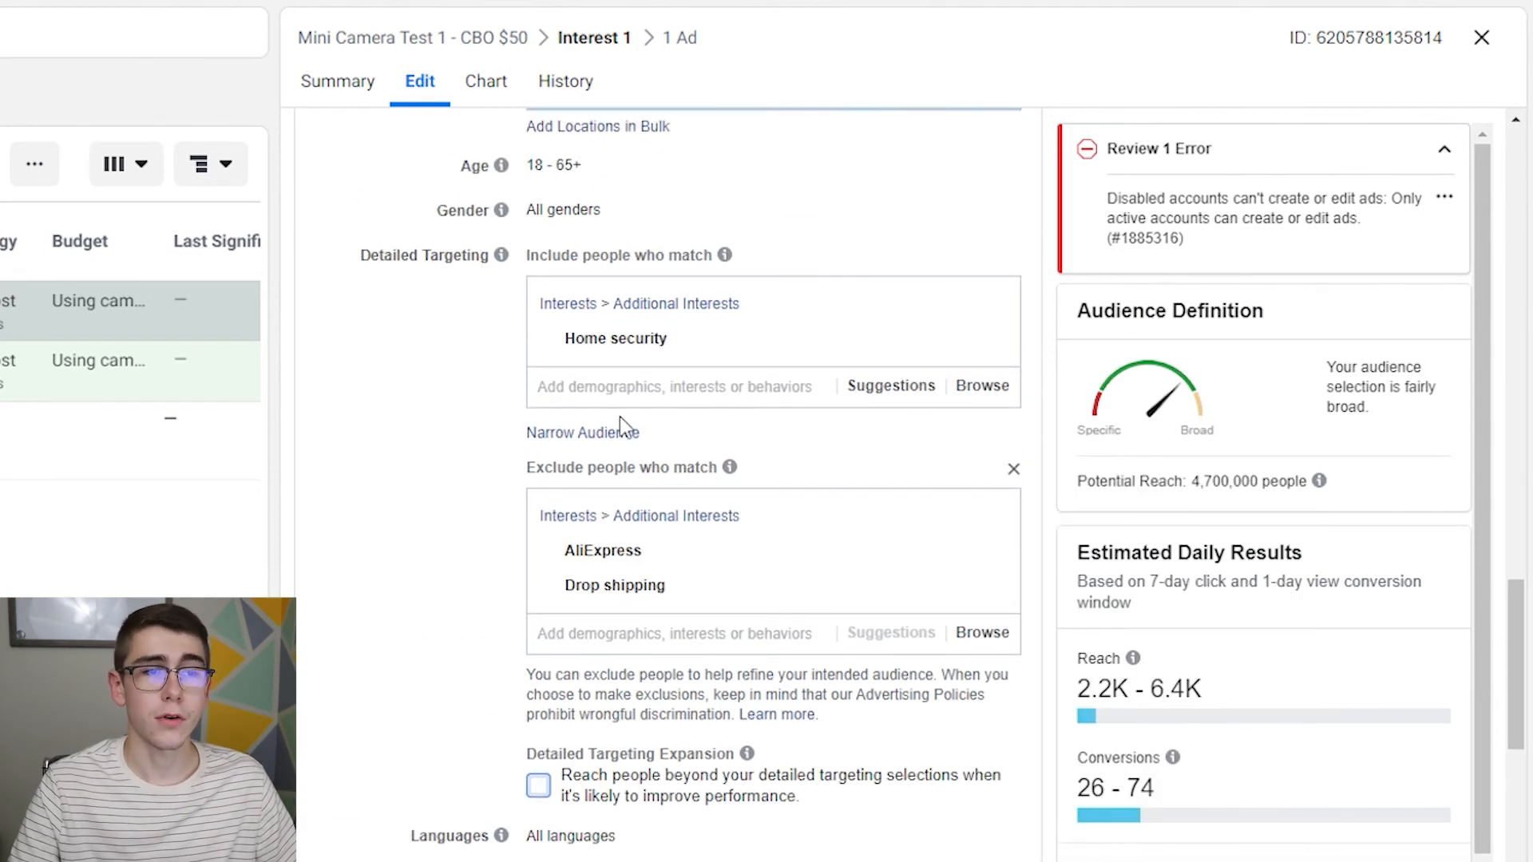
{"action": "left_click", "coordinate": [605, 432]}
{"action": "left_click", "coordinate": [616, 483]}
{"action": "type", "text": "engag"}
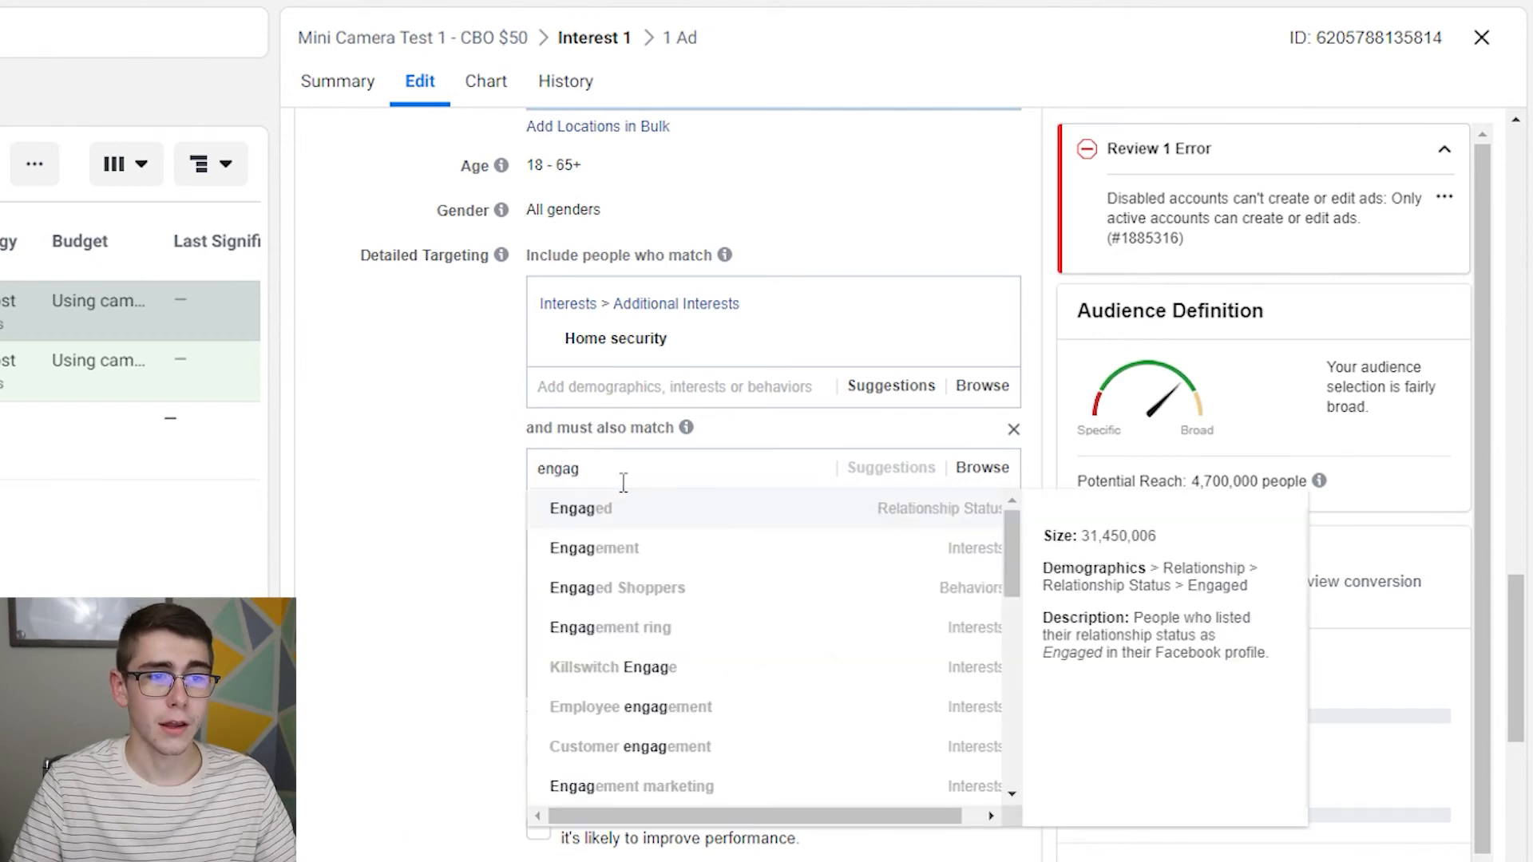
{"action": "left_click", "coordinate": [631, 585]}
{"action": "mouse_move", "coordinate": [795, 435]}
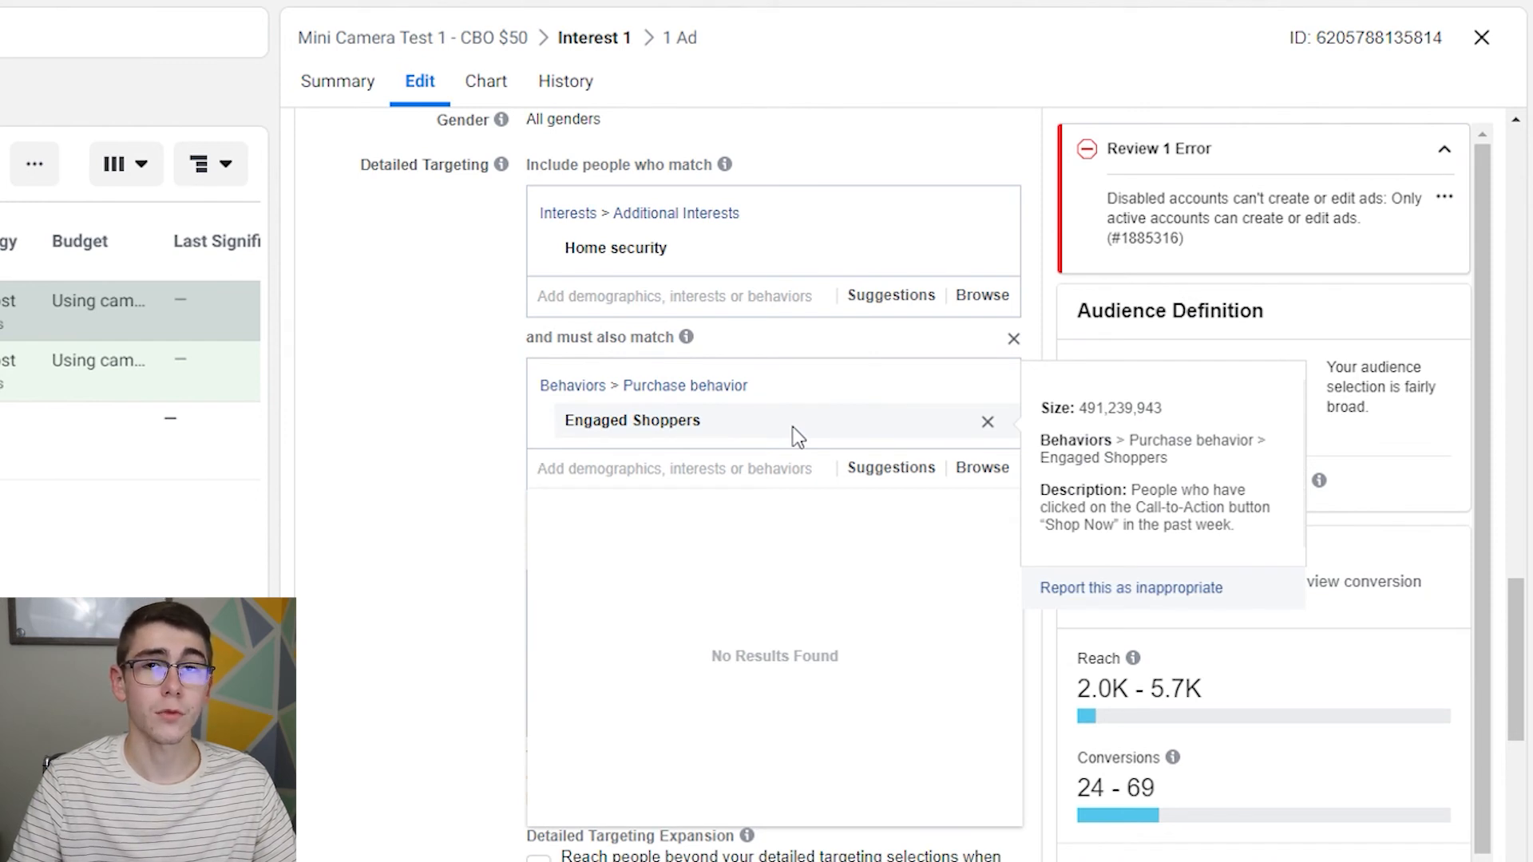
{"action": "left_click", "coordinate": [1013, 338]}
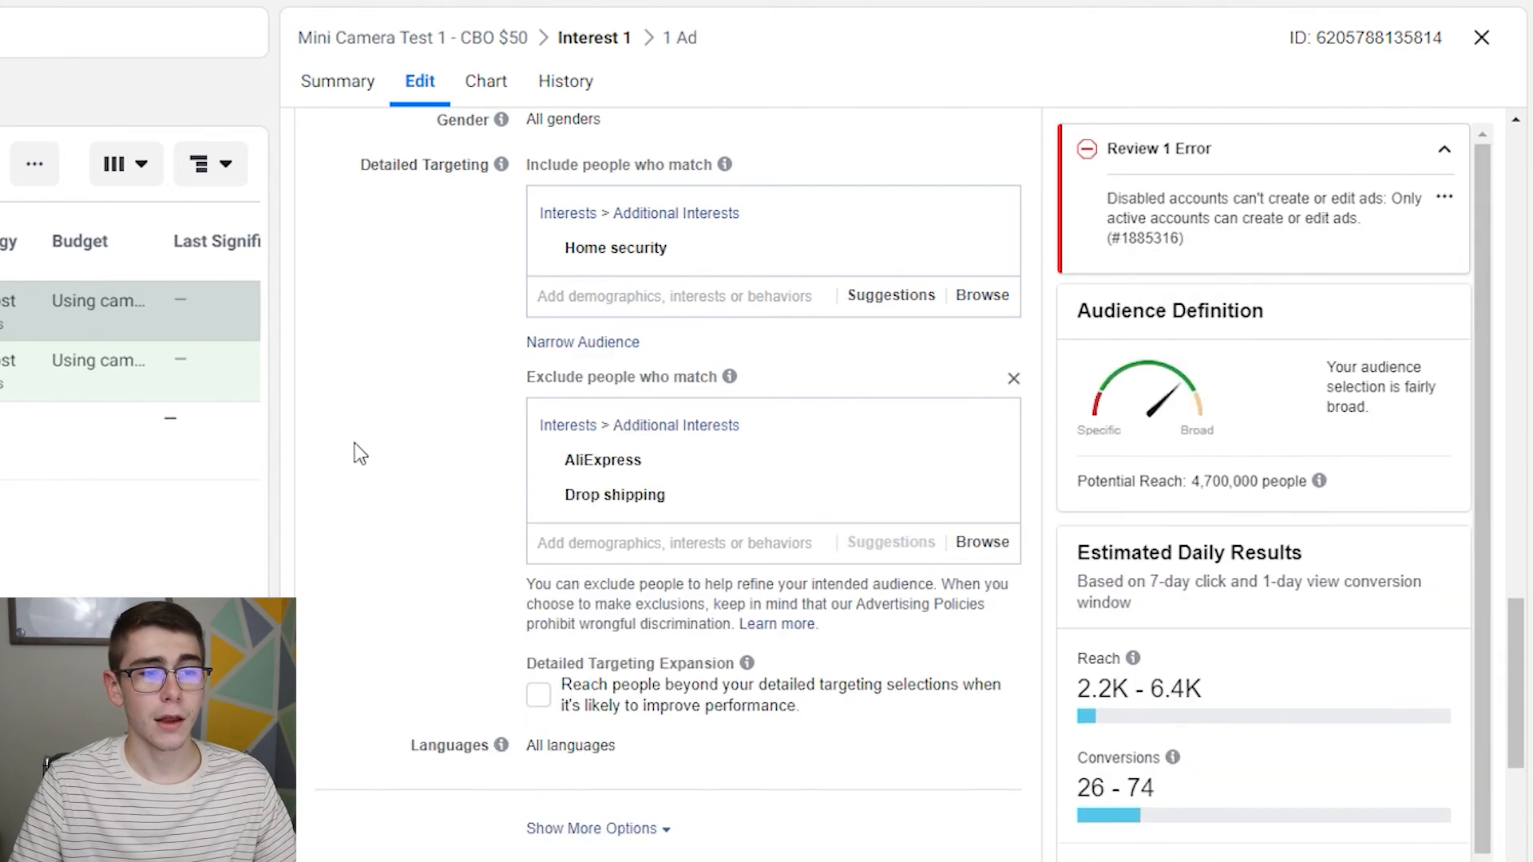
Step: Set the audience's language to English (All)
{"action": "scroll", "coordinate": [352, 446], "scroll_direction": "down", "scroll_amount": 5}
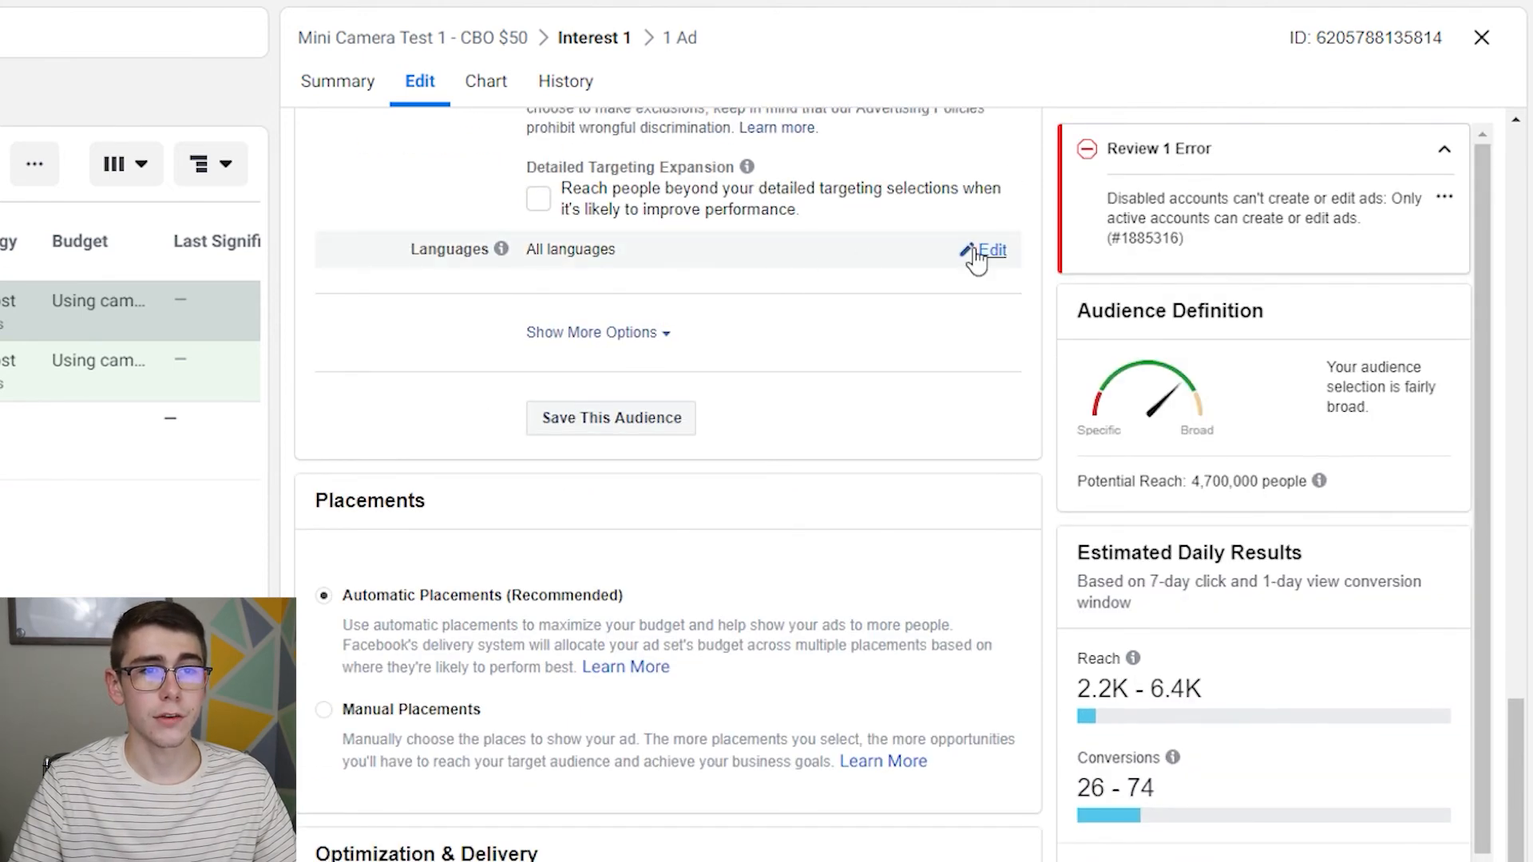
{"action": "left_click", "coordinate": [976, 248]}
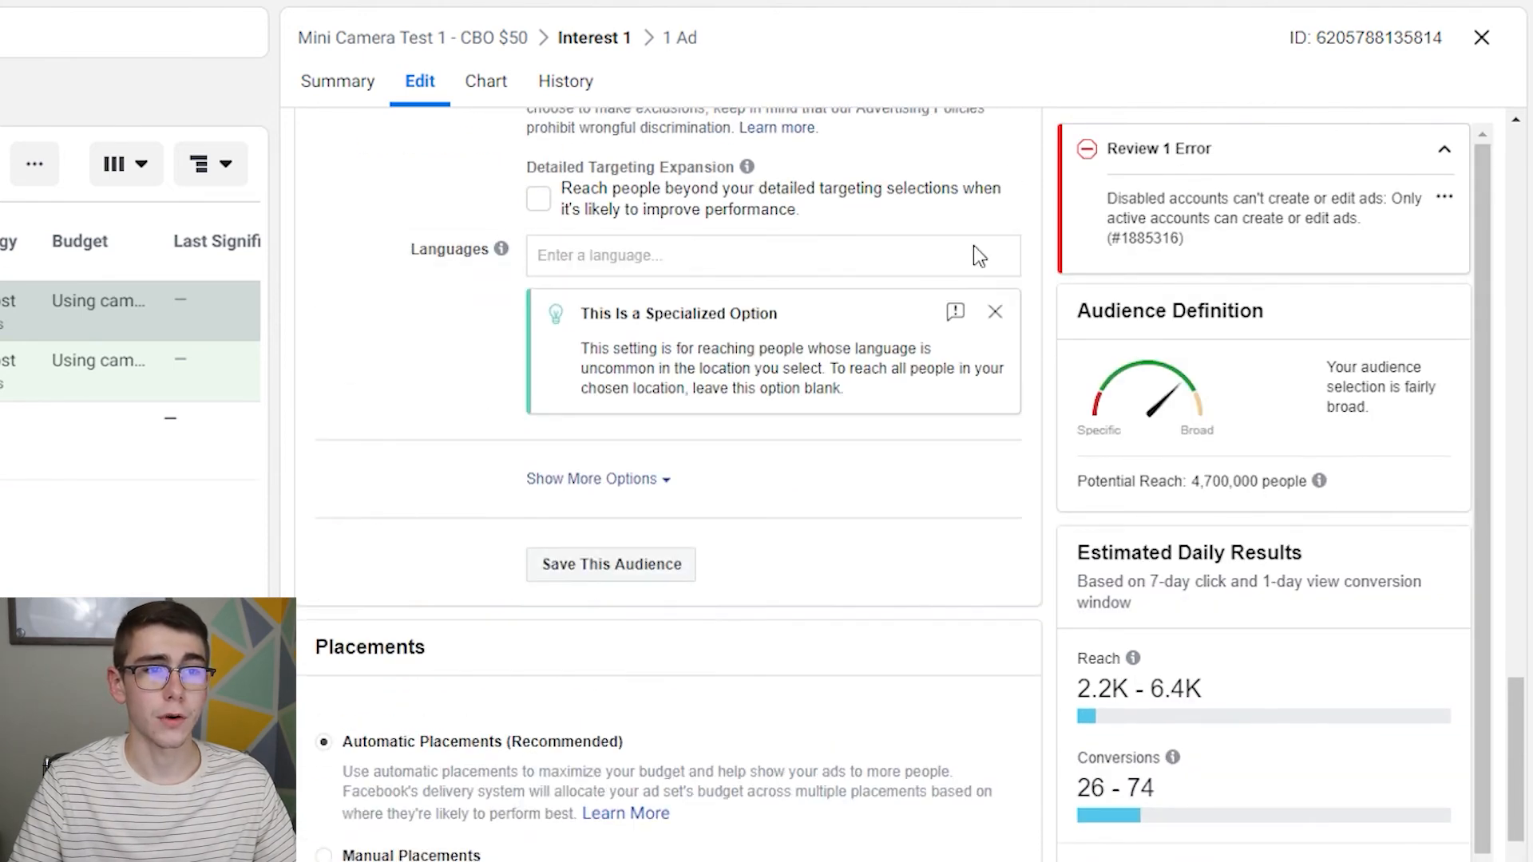
{"action": "left_click", "coordinate": [673, 267]}
{"action": "type", "text": "eng"}
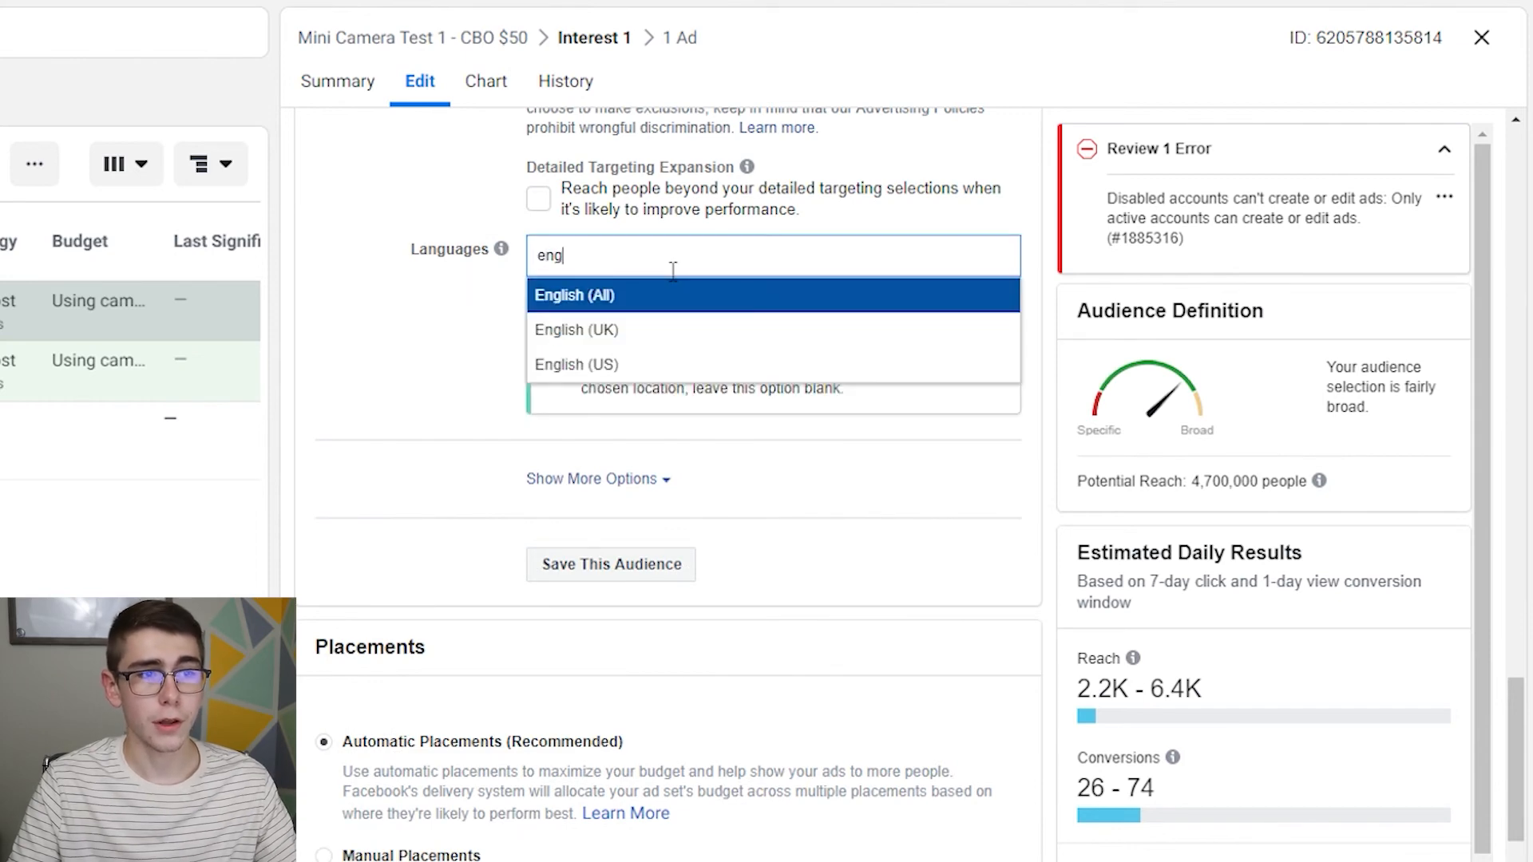
{"action": "left_click", "coordinate": [616, 294]}
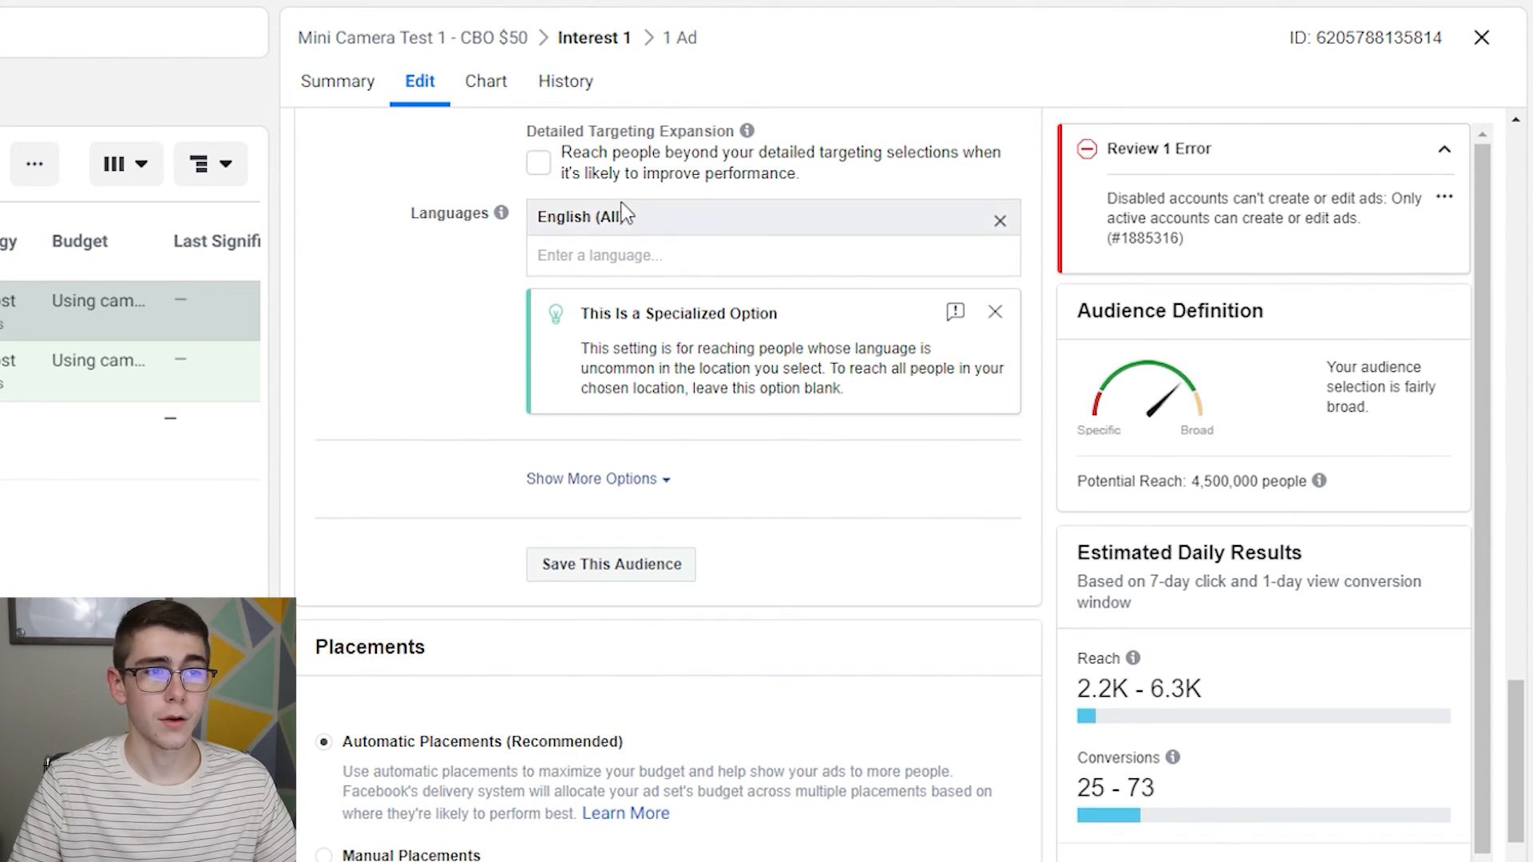
Step: Switch the ad set to manual placements and deselect the Audience Network and Messenger platforms
{"action": "scroll", "coordinate": [427, 649], "scroll_direction": "down", "scroll_amount": 3}
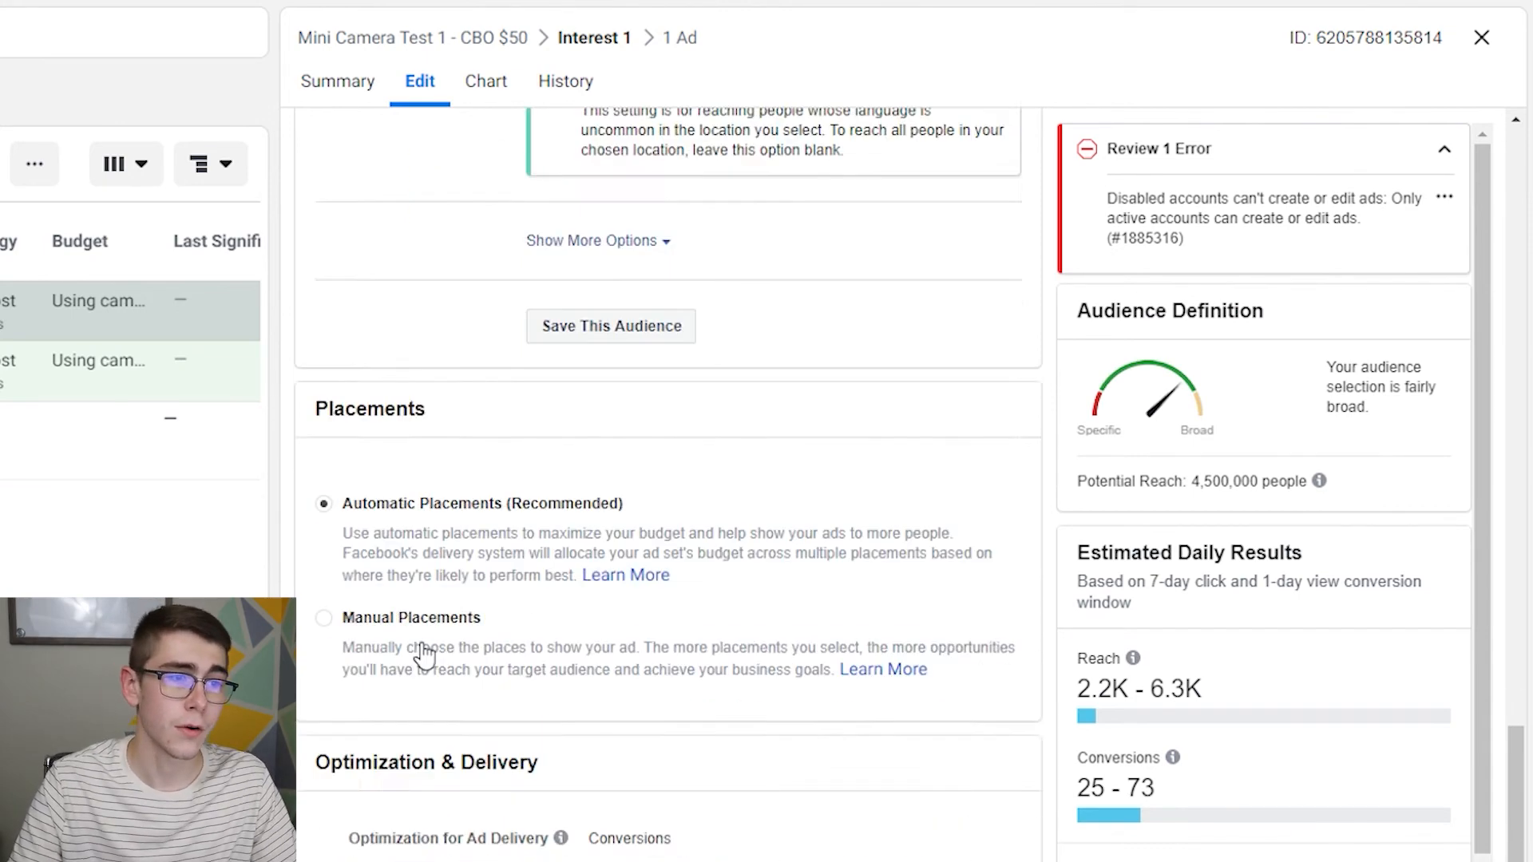
{"action": "scroll", "coordinate": [423, 651], "scroll_direction": "down", "scroll_amount": 2}
{"action": "left_click", "coordinate": [324, 449]}
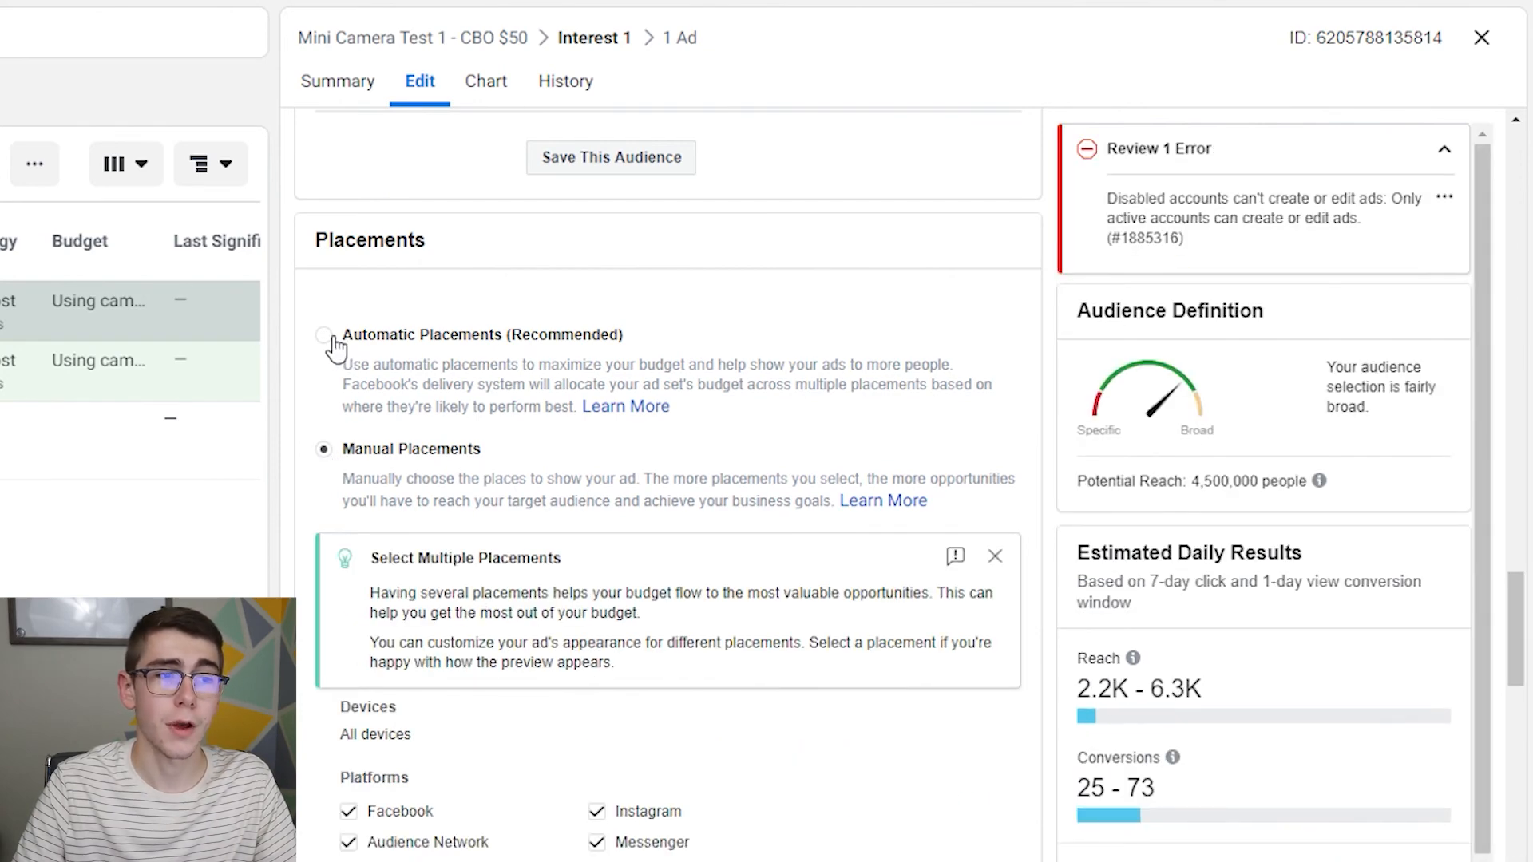
{"action": "scroll", "coordinate": [344, 448], "scroll_direction": "down", "scroll_amount": 6}
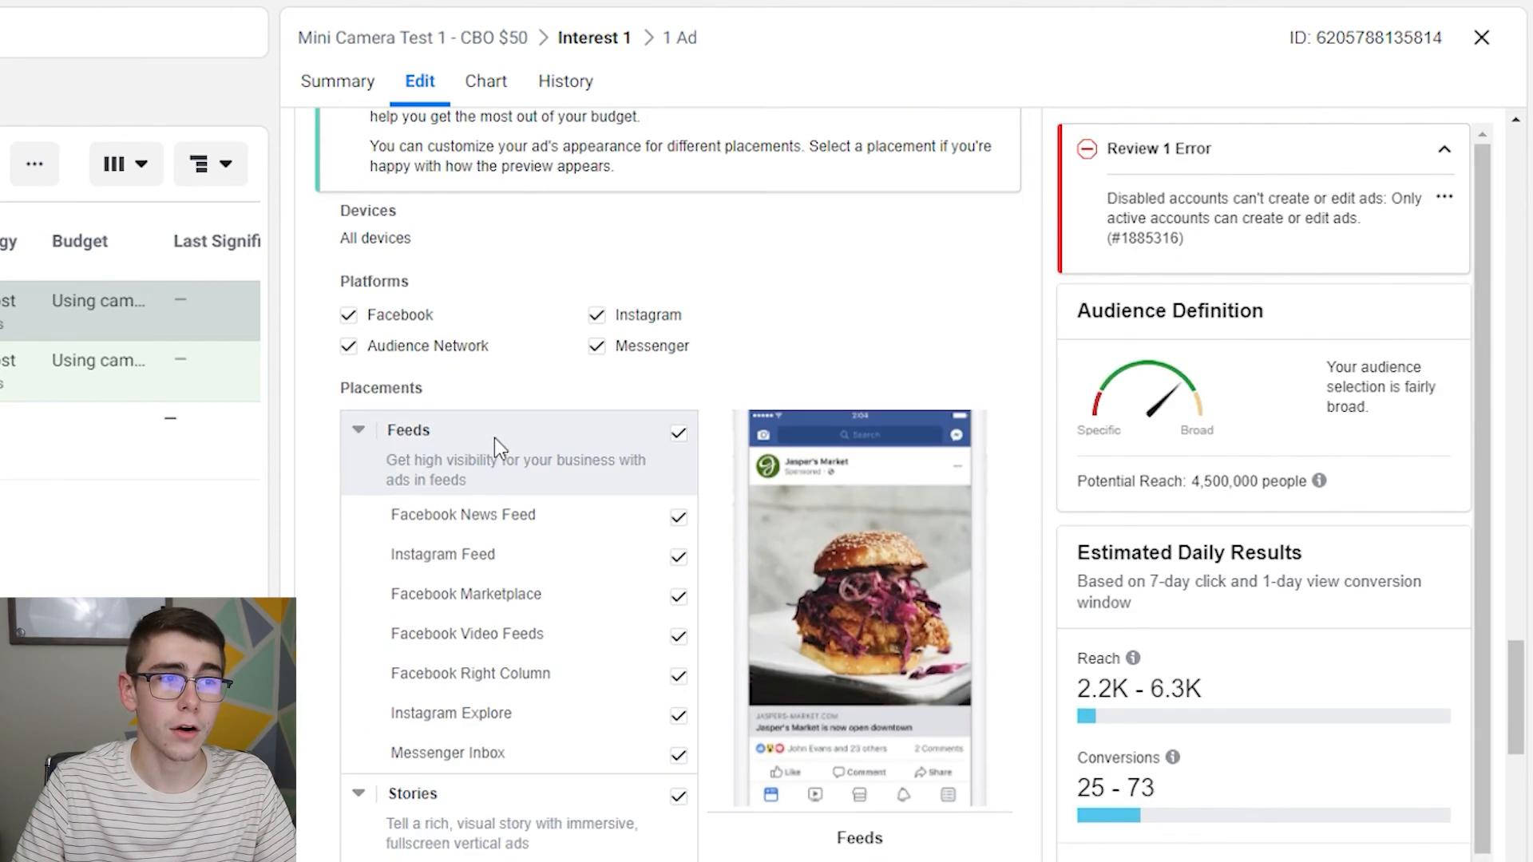
{"action": "left_click", "coordinate": [349, 348]}
{"action": "left_click", "coordinate": [599, 350]}
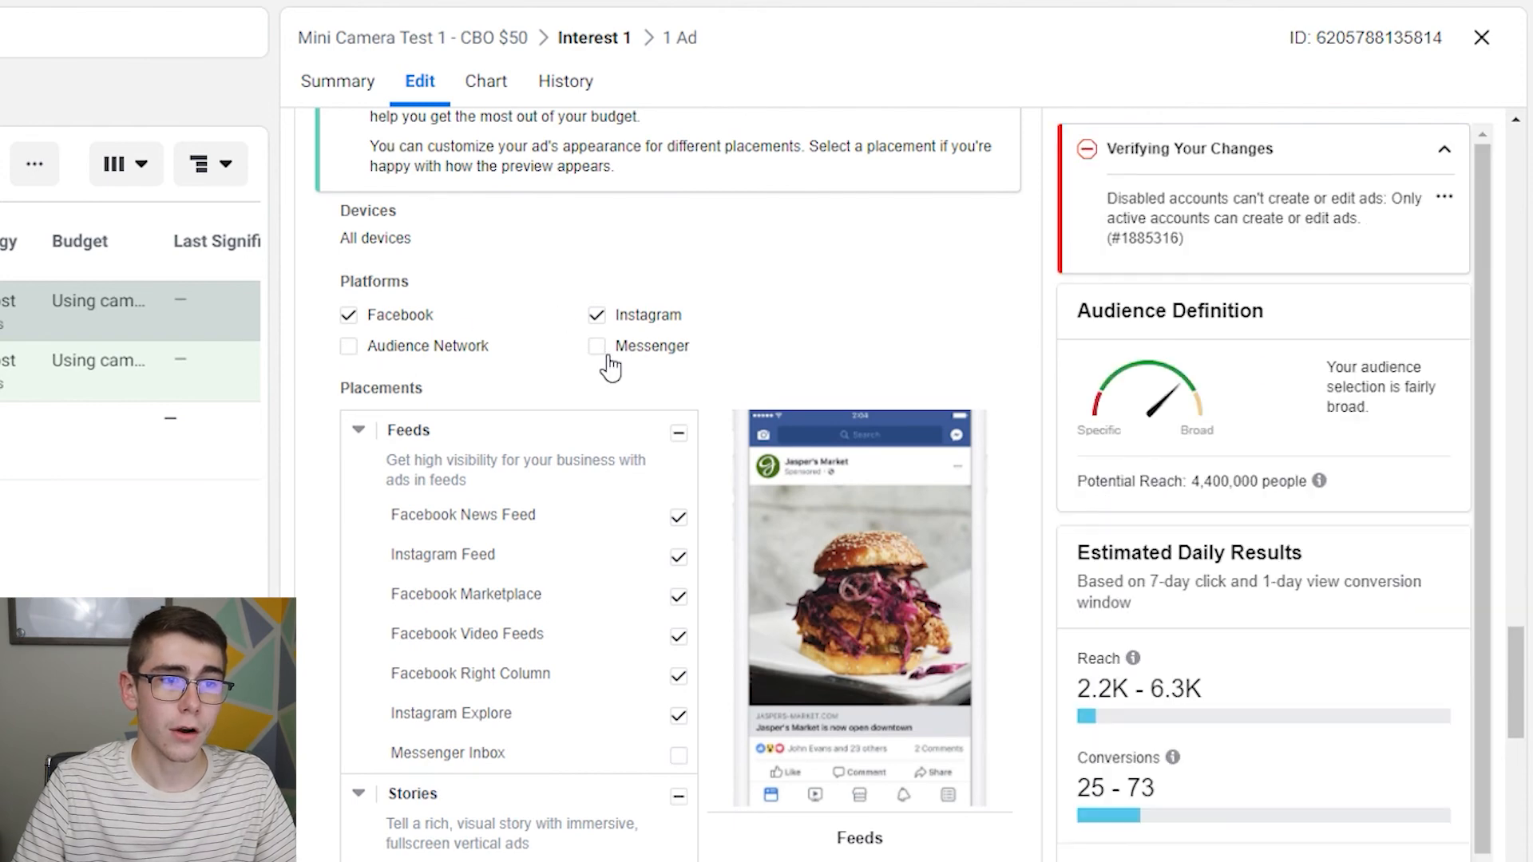
Step: Deselect all Stories and In-Stream placements
{"action": "scroll", "coordinate": [581, 610], "scroll_direction": "down", "scroll_amount": 5}
{"action": "left_click", "coordinate": [679, 424]}
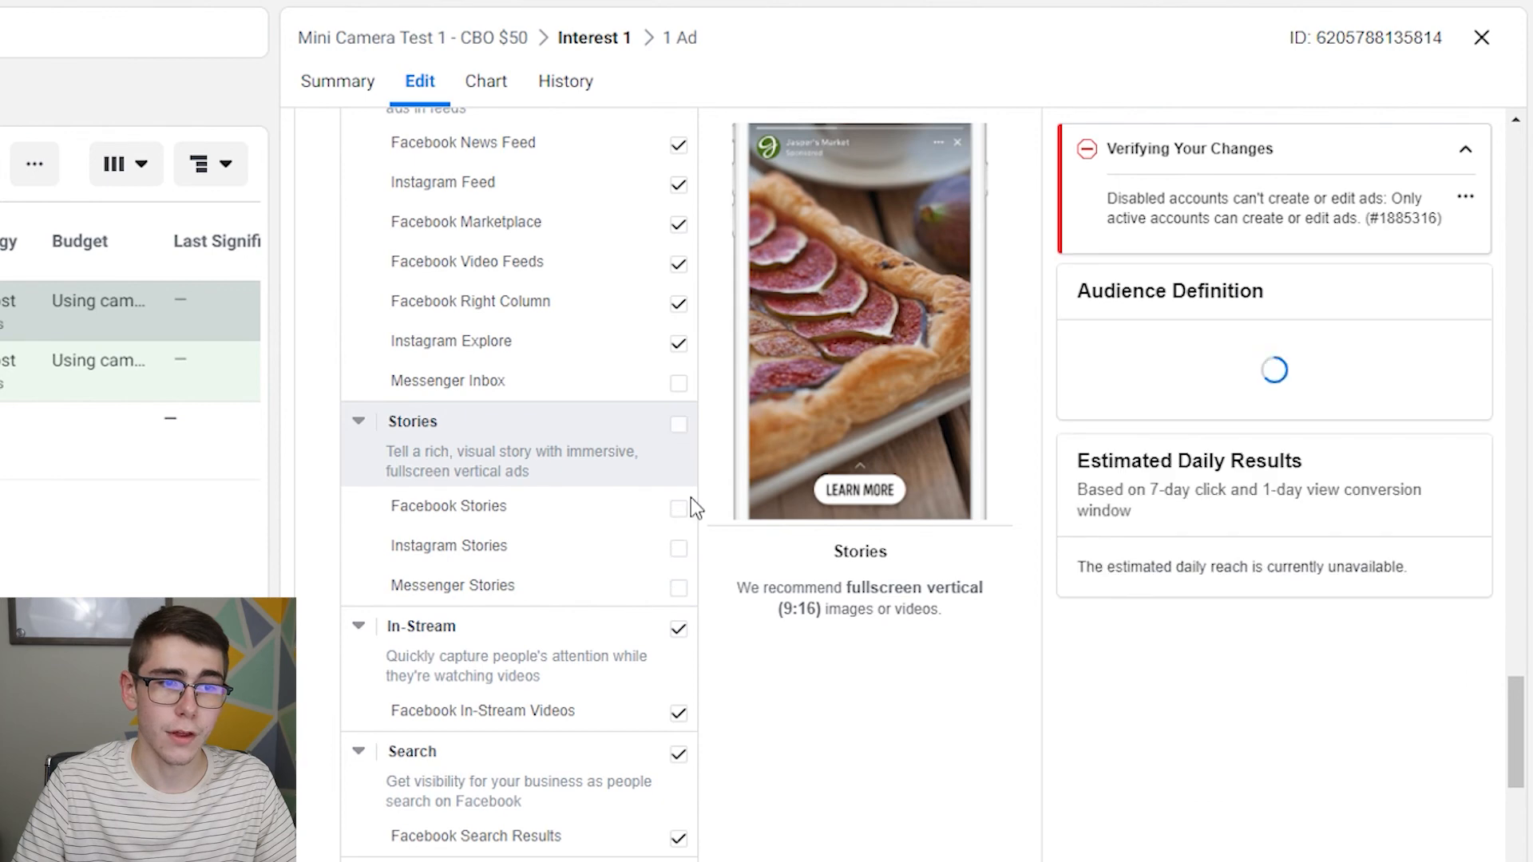
{"action": "left_click", "coordinate": [679, 424]}
{"action": "left_click", "coordinate": [679, 629]}
{"action": "scroll", "coordinate": [649, 623], "scroll_direction": "up", "scroll_amount": 2}
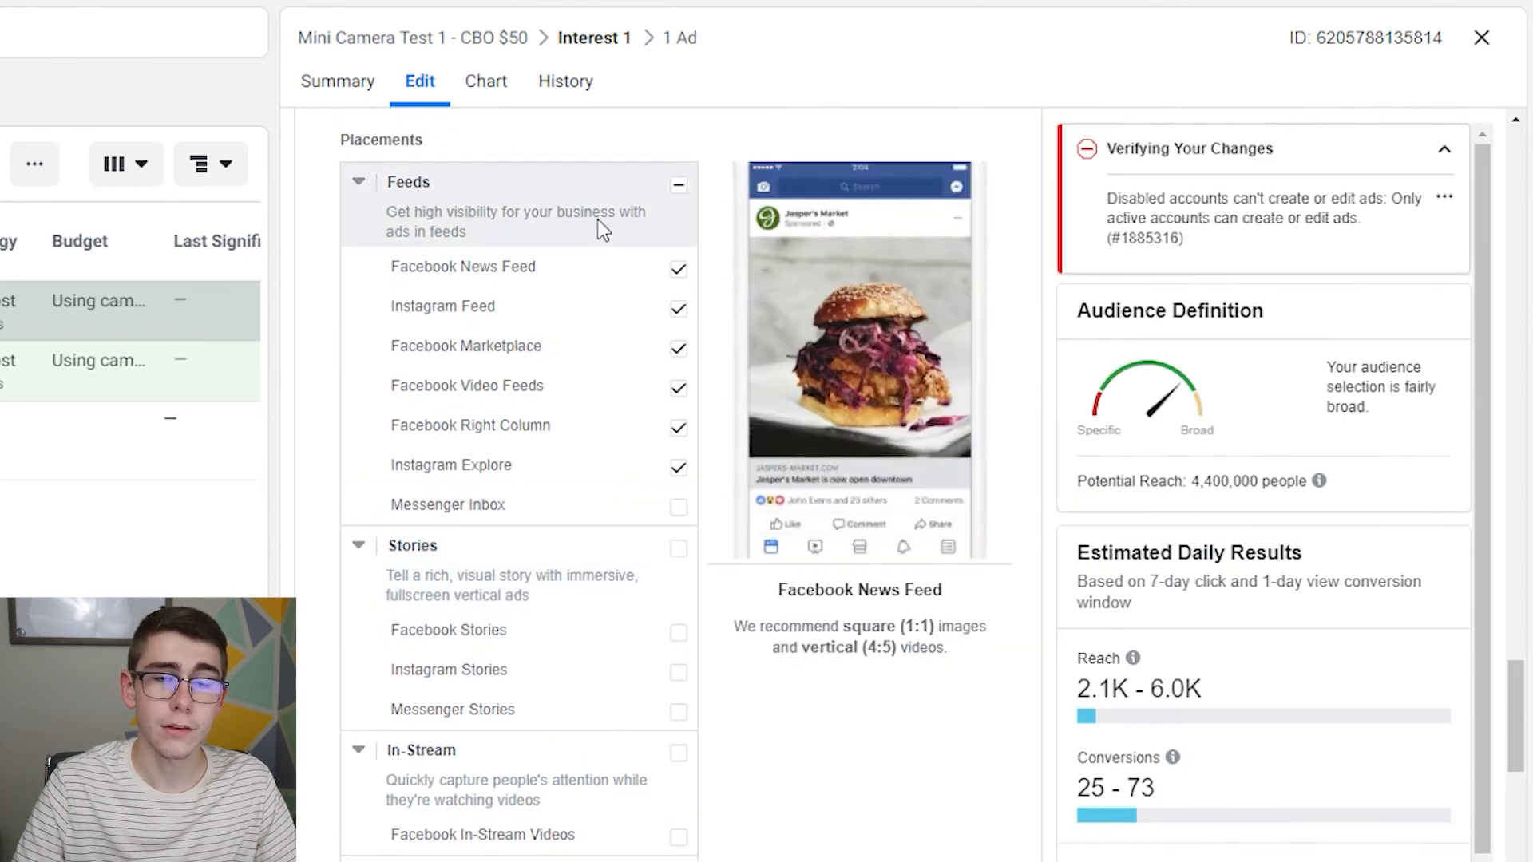
Step: Open the ad inside the Interest 1 ad set and add the 940 × 788 mini camera image as its media
{"action": "scroll", "coordinate": [855, 529], "scroll_direction": "down", "scroll_amount": 15}
{"action": "scroll", "coordinate": [854, 528], "scroll_direction": "down", "scroll_amount": 1}
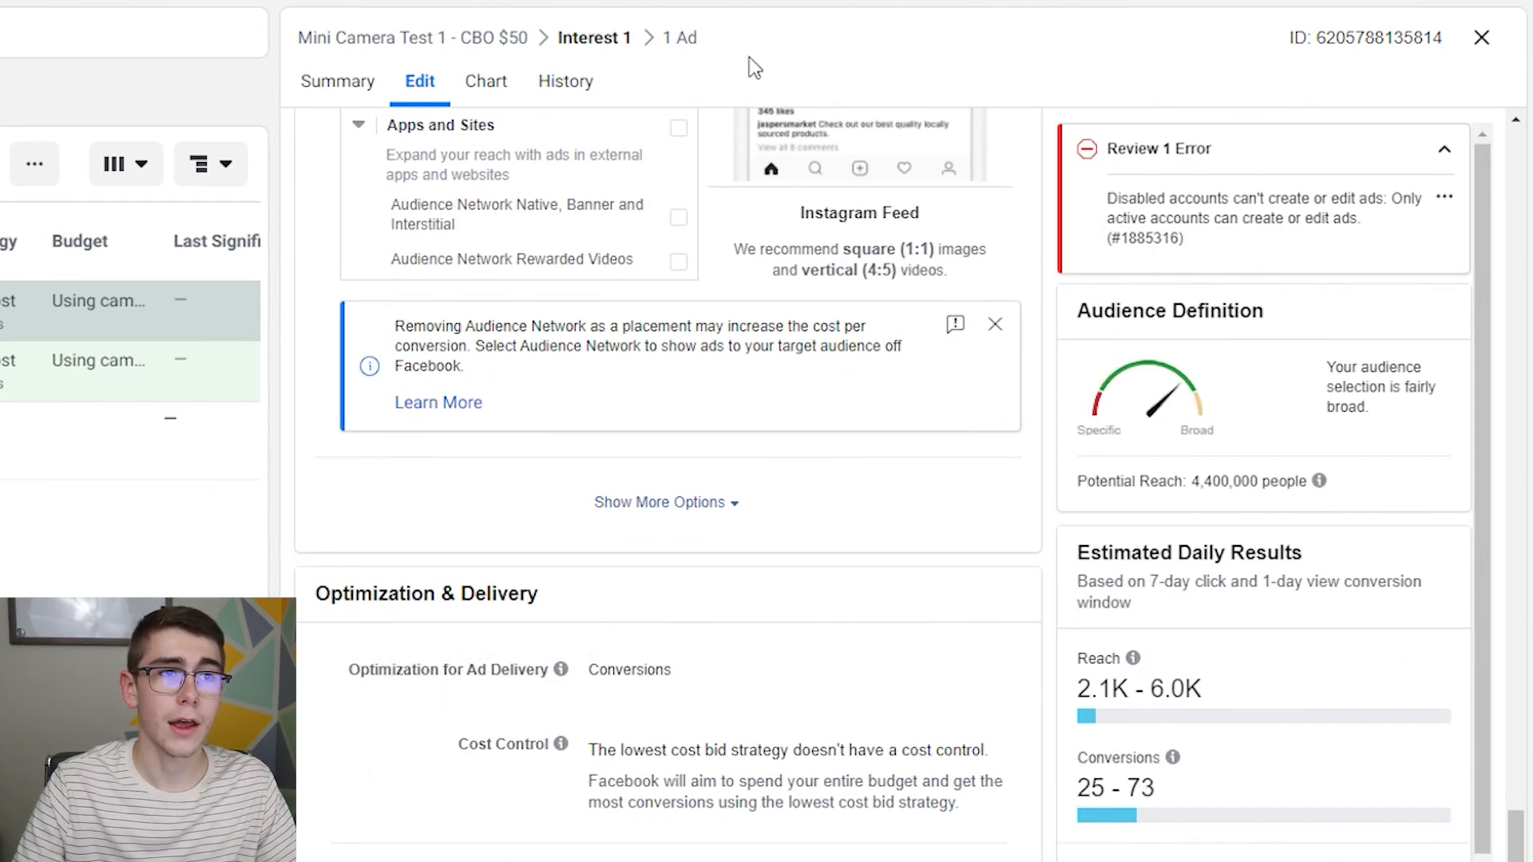
{"action": "left_click", "coordinate": [684, 39]}
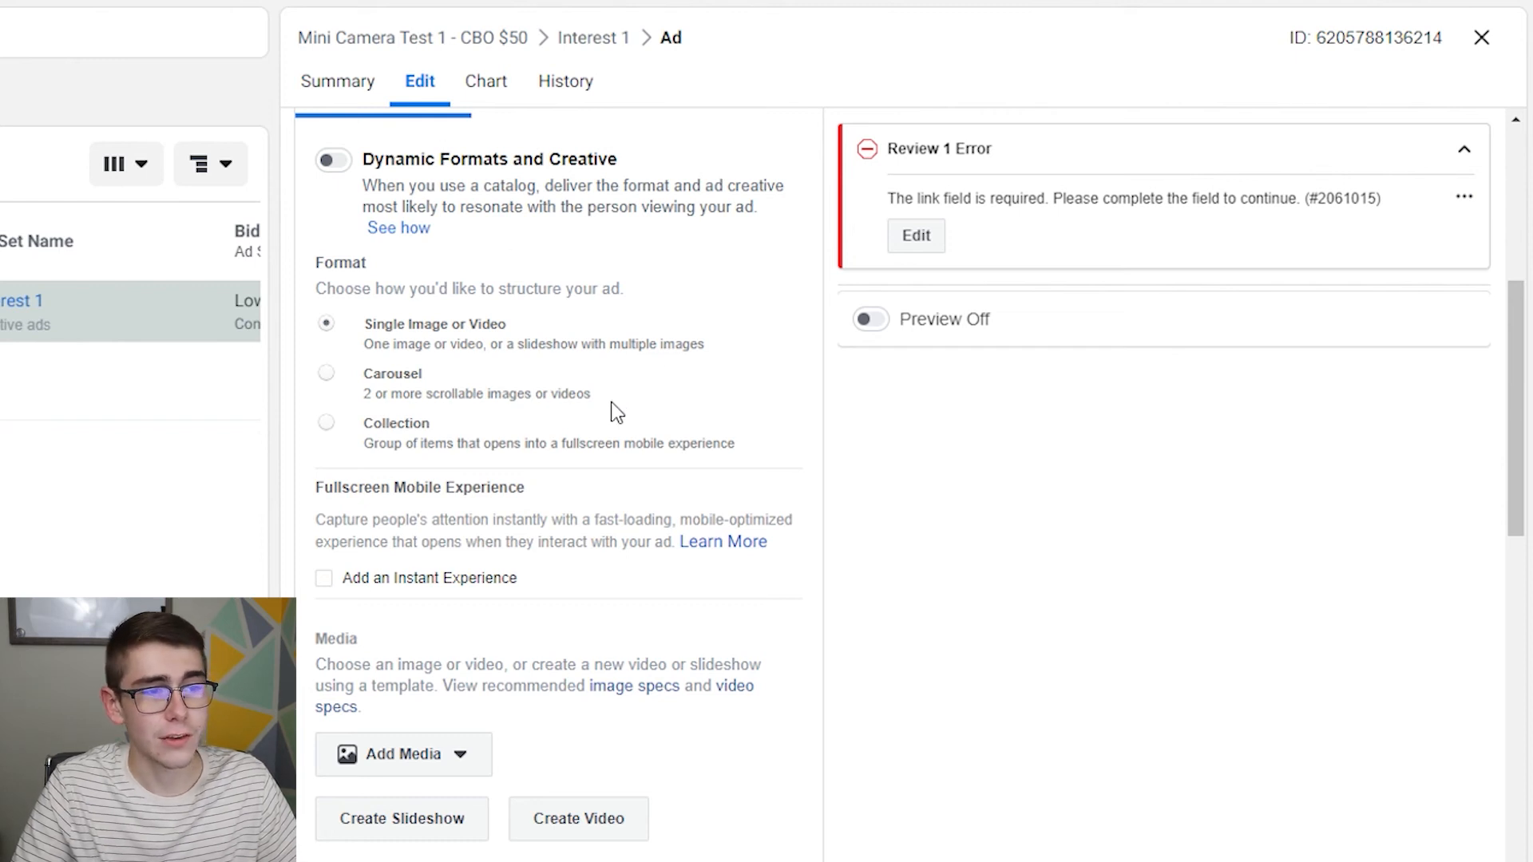
{"action": "scroll", "coordinate": [572, 319], "scroll_direction": "down", "scroll_amount": 3}
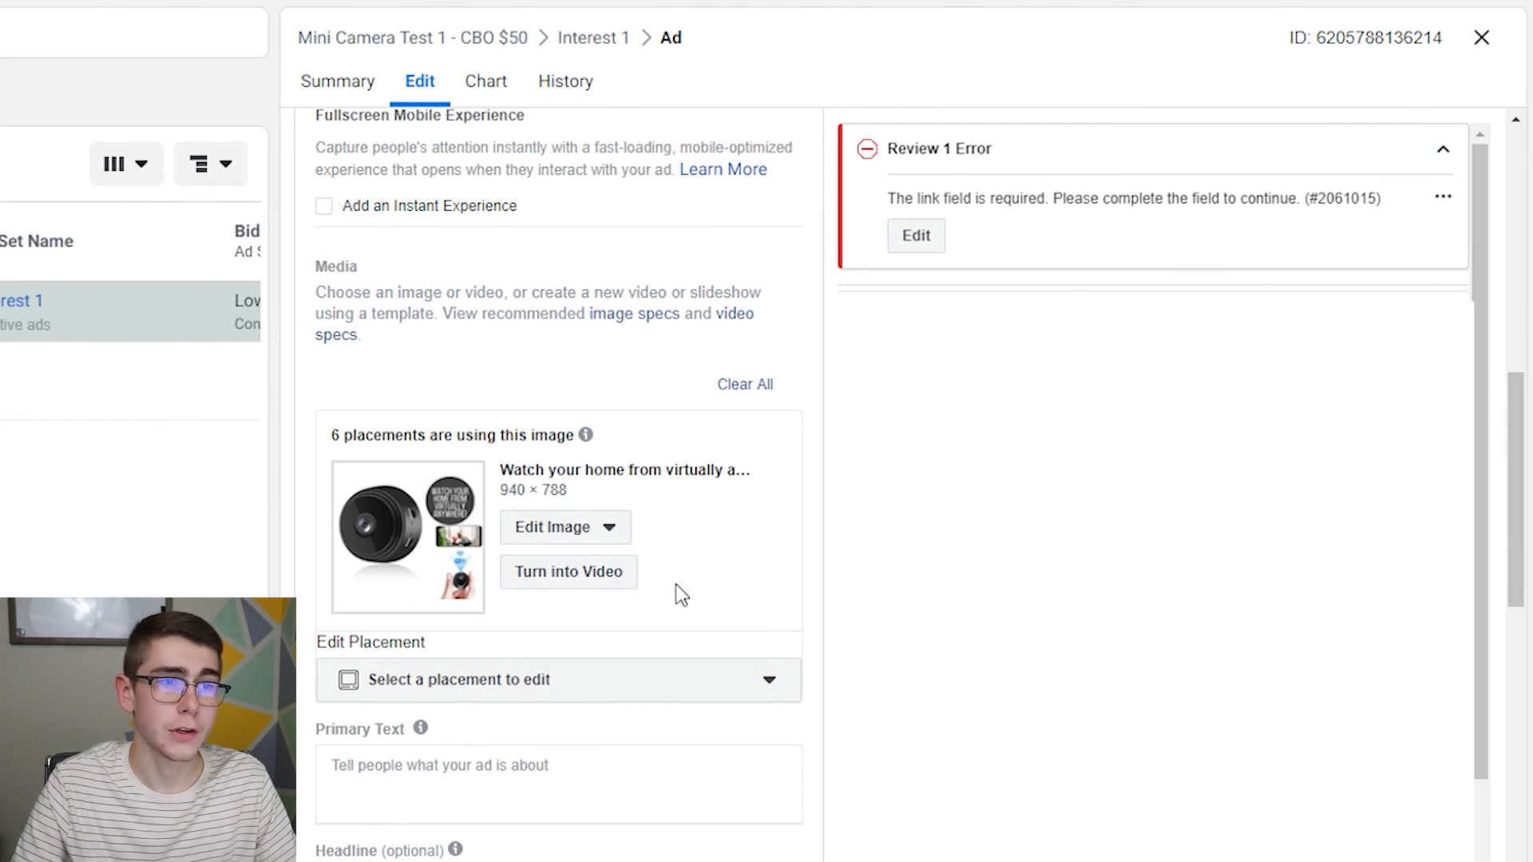
Step: Begin the ad's primary text with "During a time where home security is crucial, we have your ultimate solution."
{"action": "scroll", "coordinate": [680, 592], "scroll_direction": "down", "scroll_amount": 3}
{"action": "left_click", "coordinate": [394, 530]}
{"action": "scroll", "coordinate": [522, 534], "scroll_direction": "down", "scroll_amount": 2}
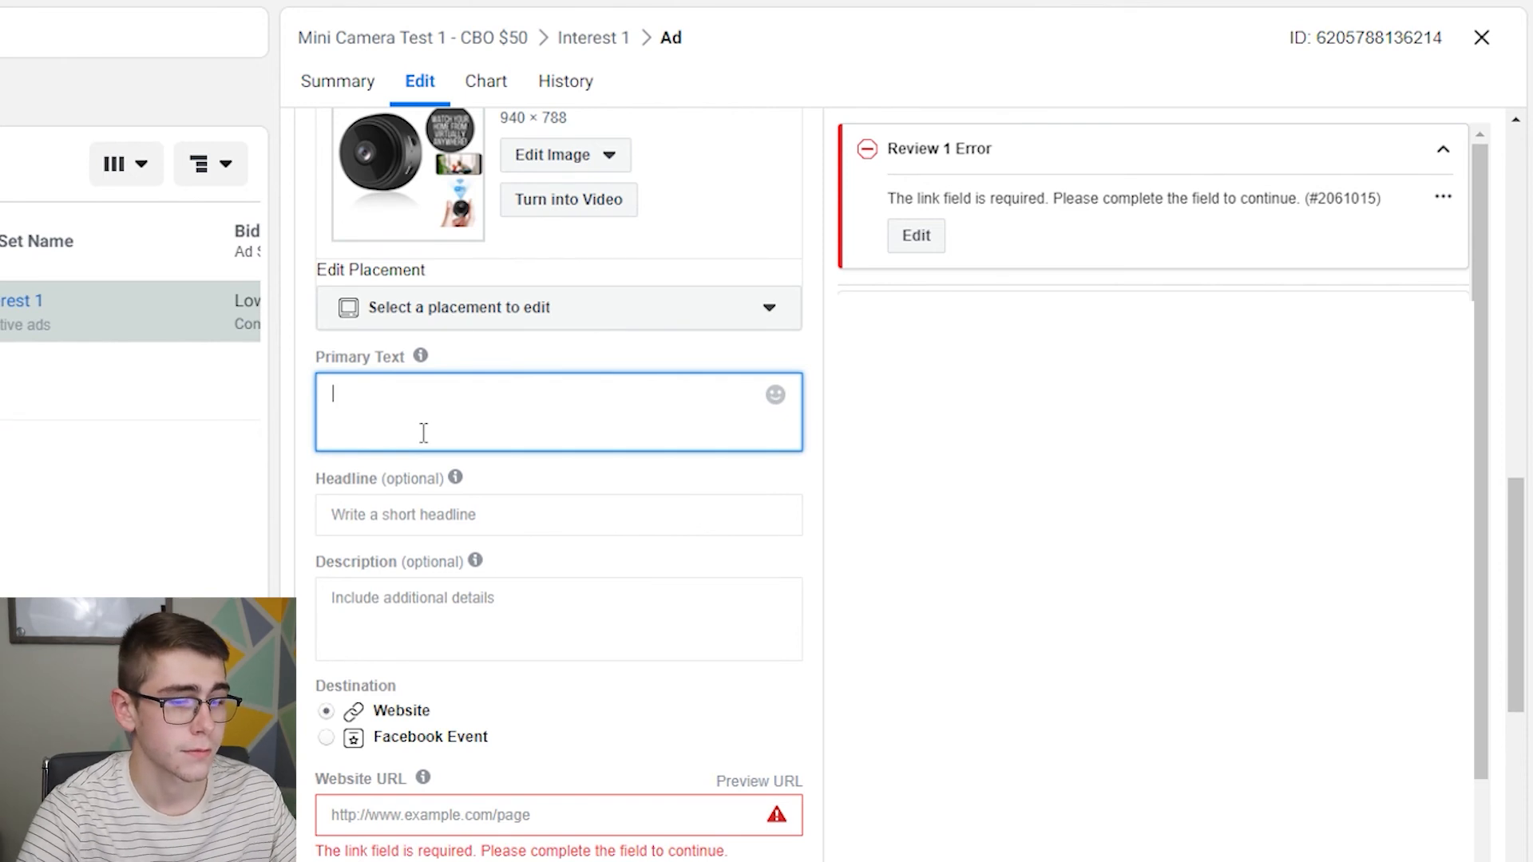
{"action": "type", "text": "During a t"}
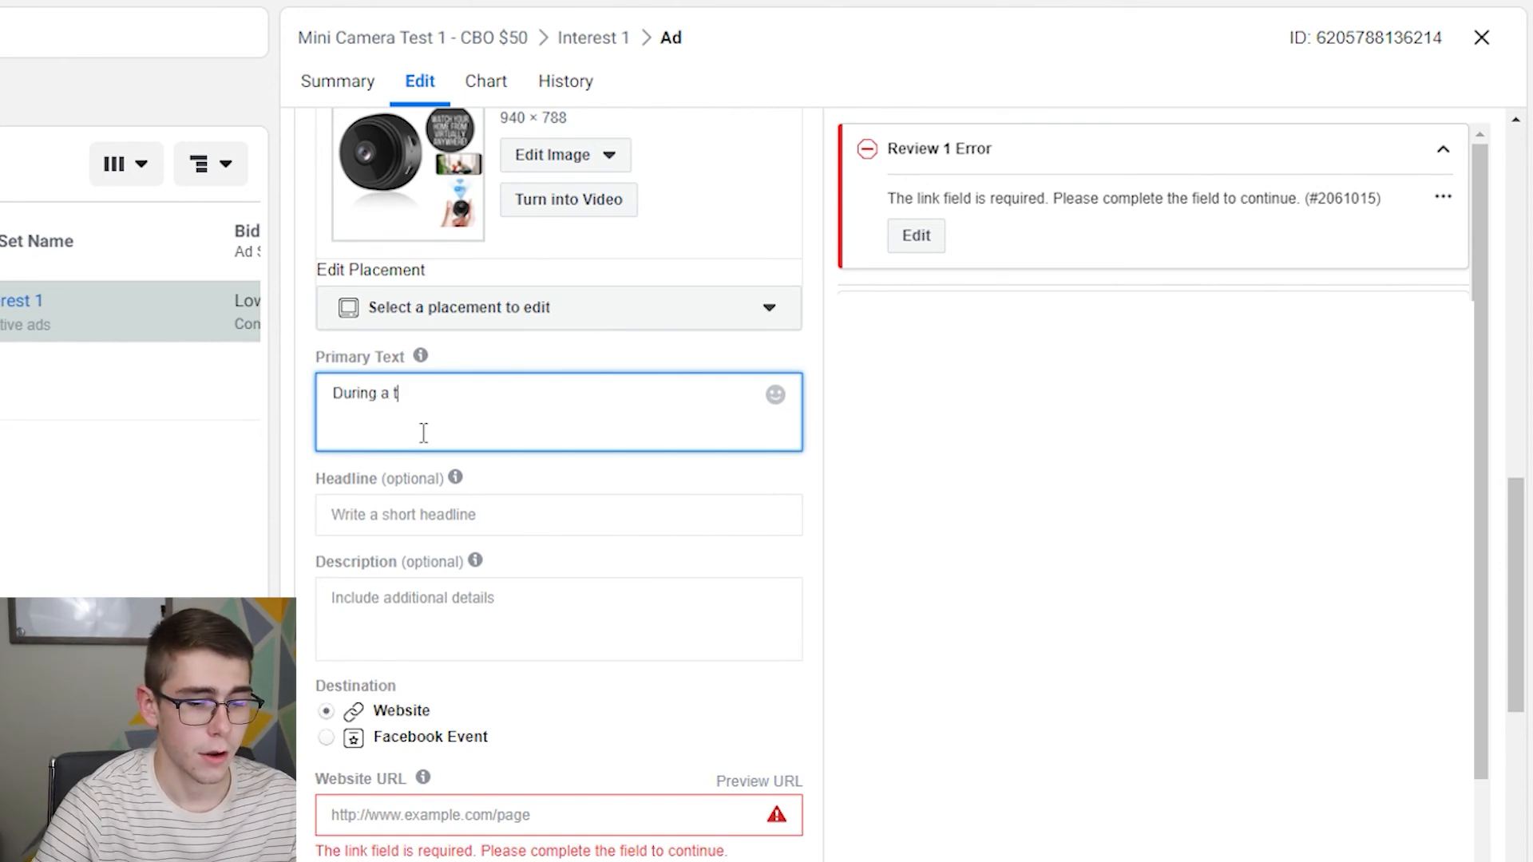
{"action": "type", "text": "ime where home security is crucial"}
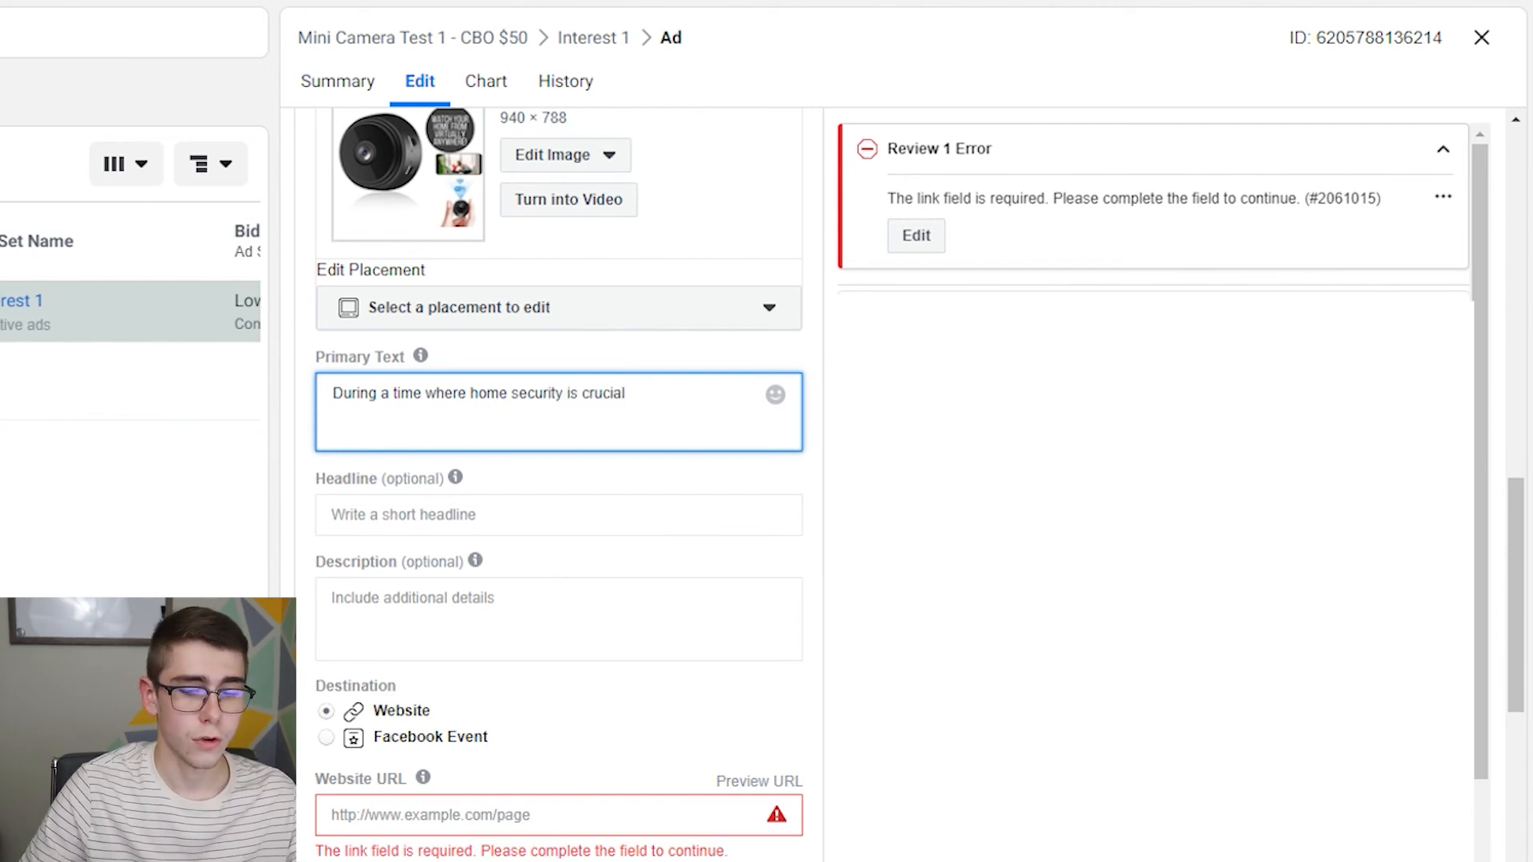
{"action": "key", "text": "BackSpace"}
{"action": "type", "text": ", wer"}
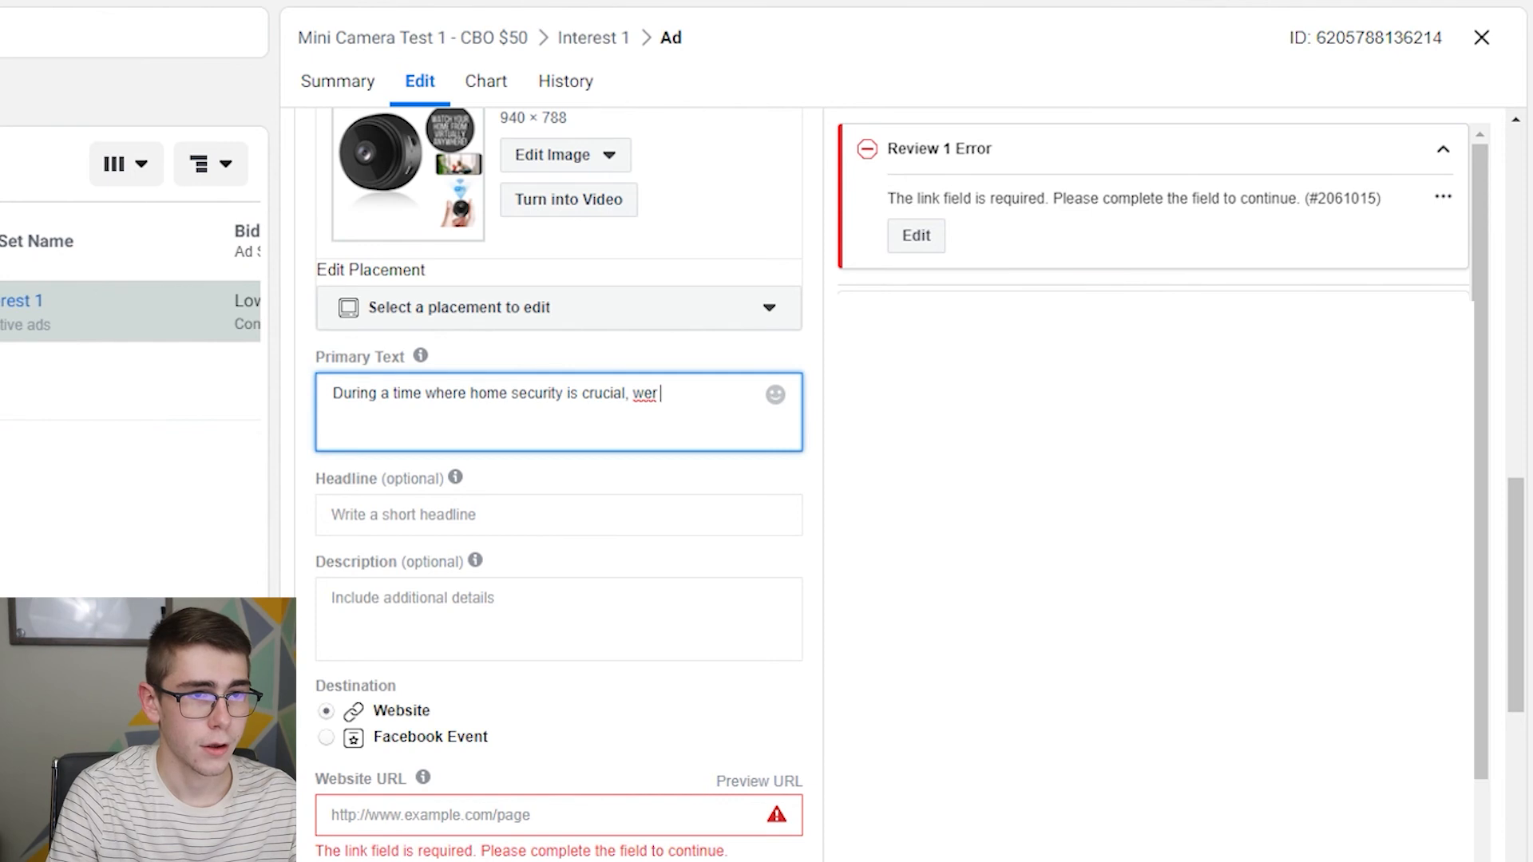
{"action": "key", "text": "BackSpace"}
{"action": "type", "text": "ha"}
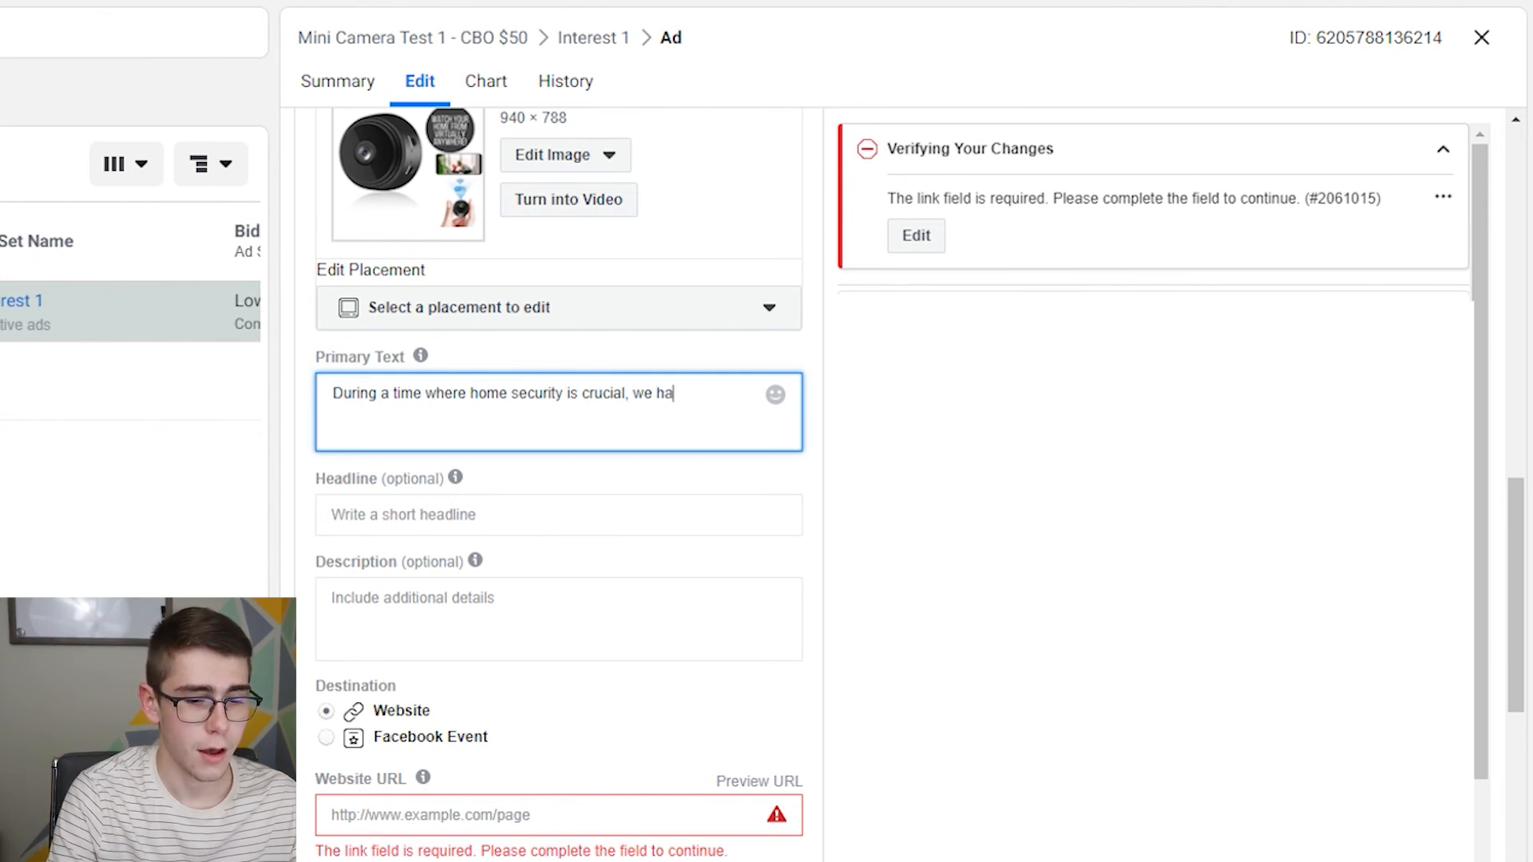
{"action": "type", "text": "ve your ul"}
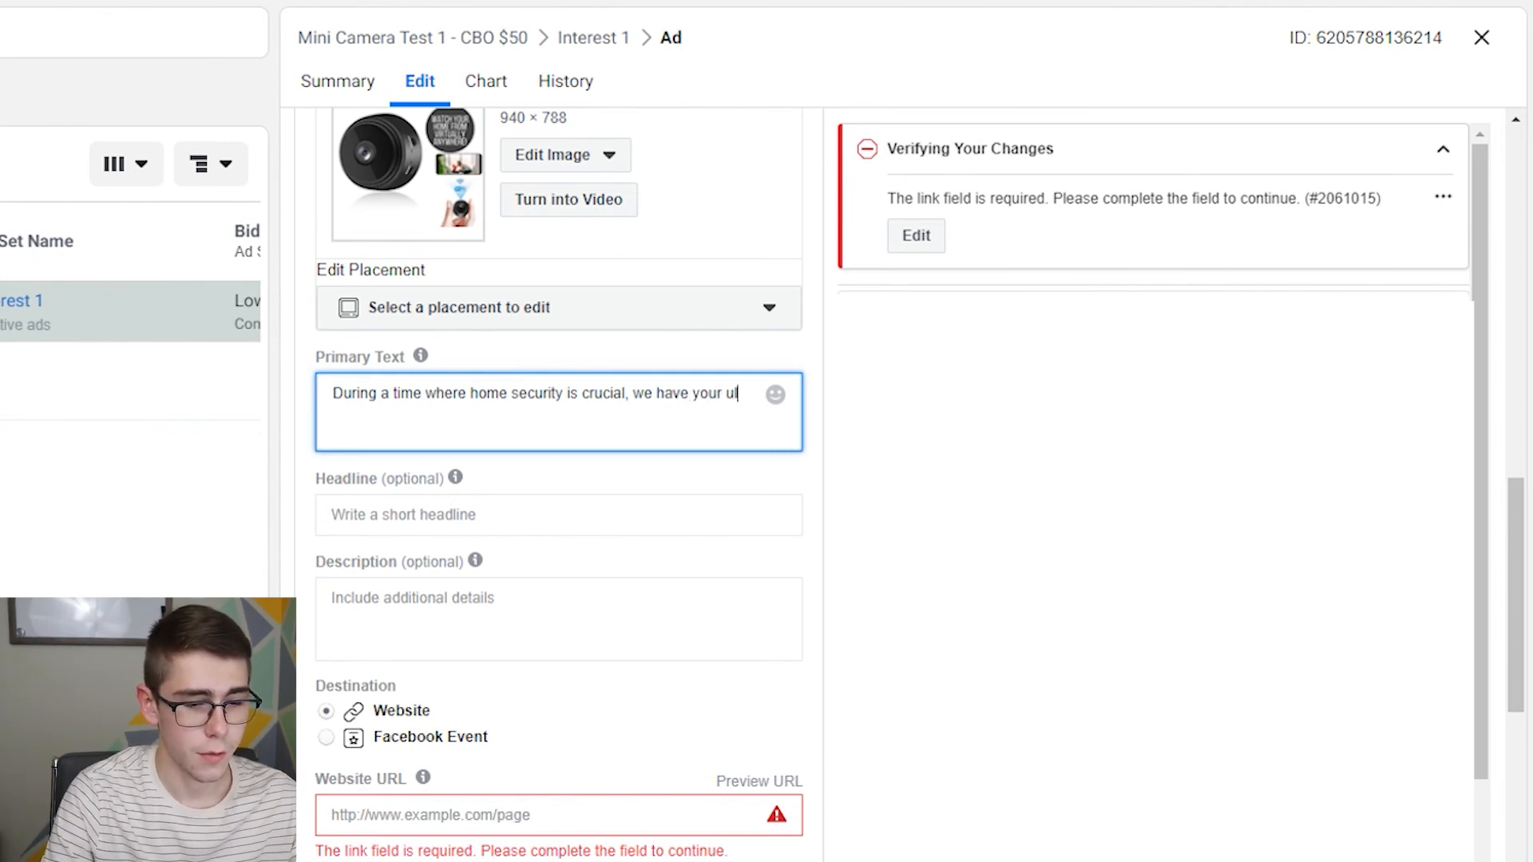
{"action": "type", "text": "timate siluation"}
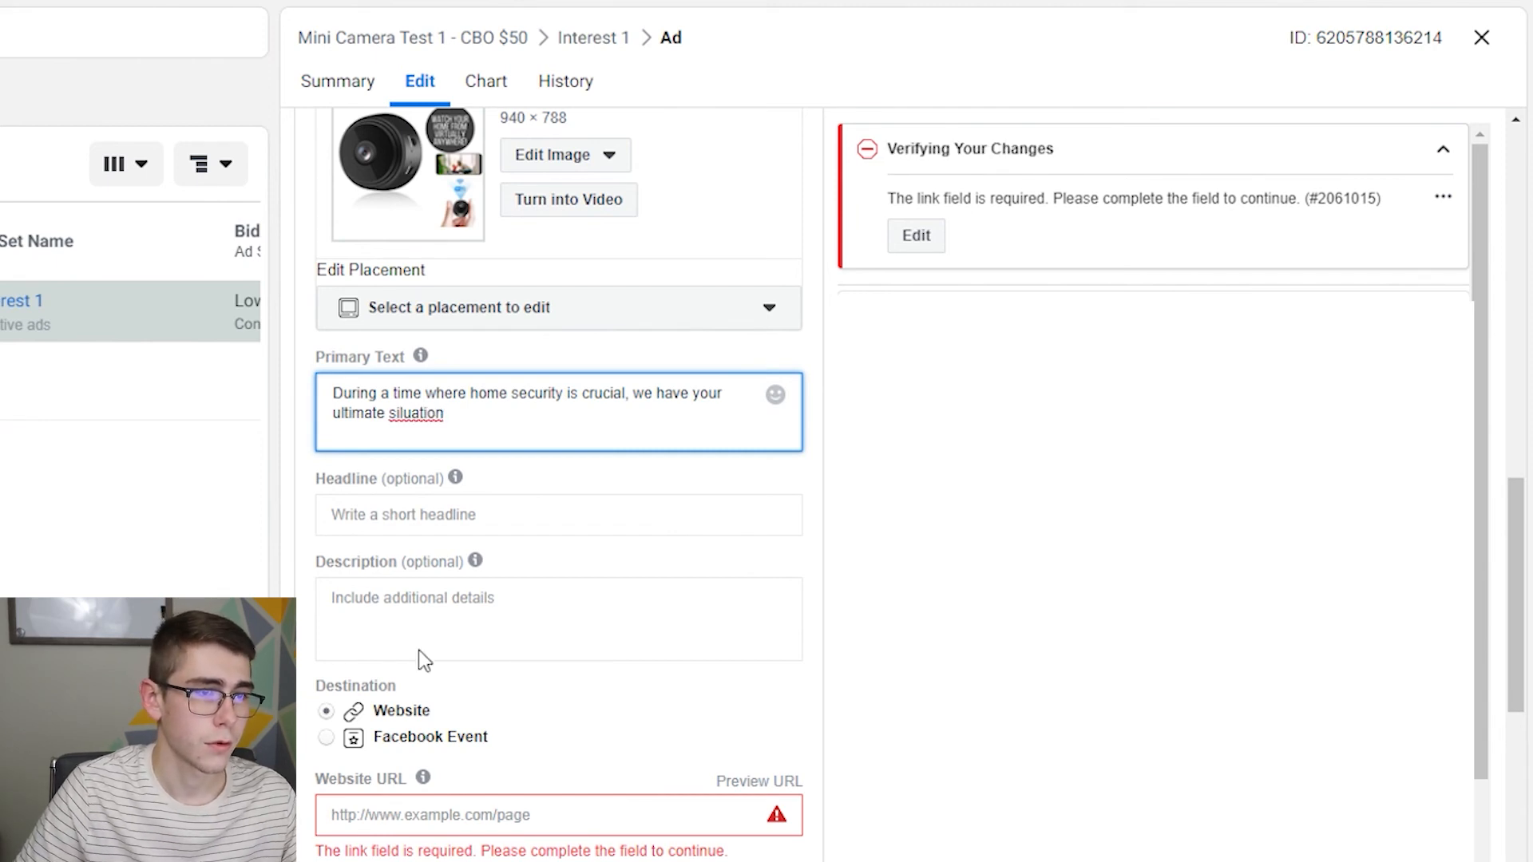
{"action": "left_click", "coordinate": [412, 413]}
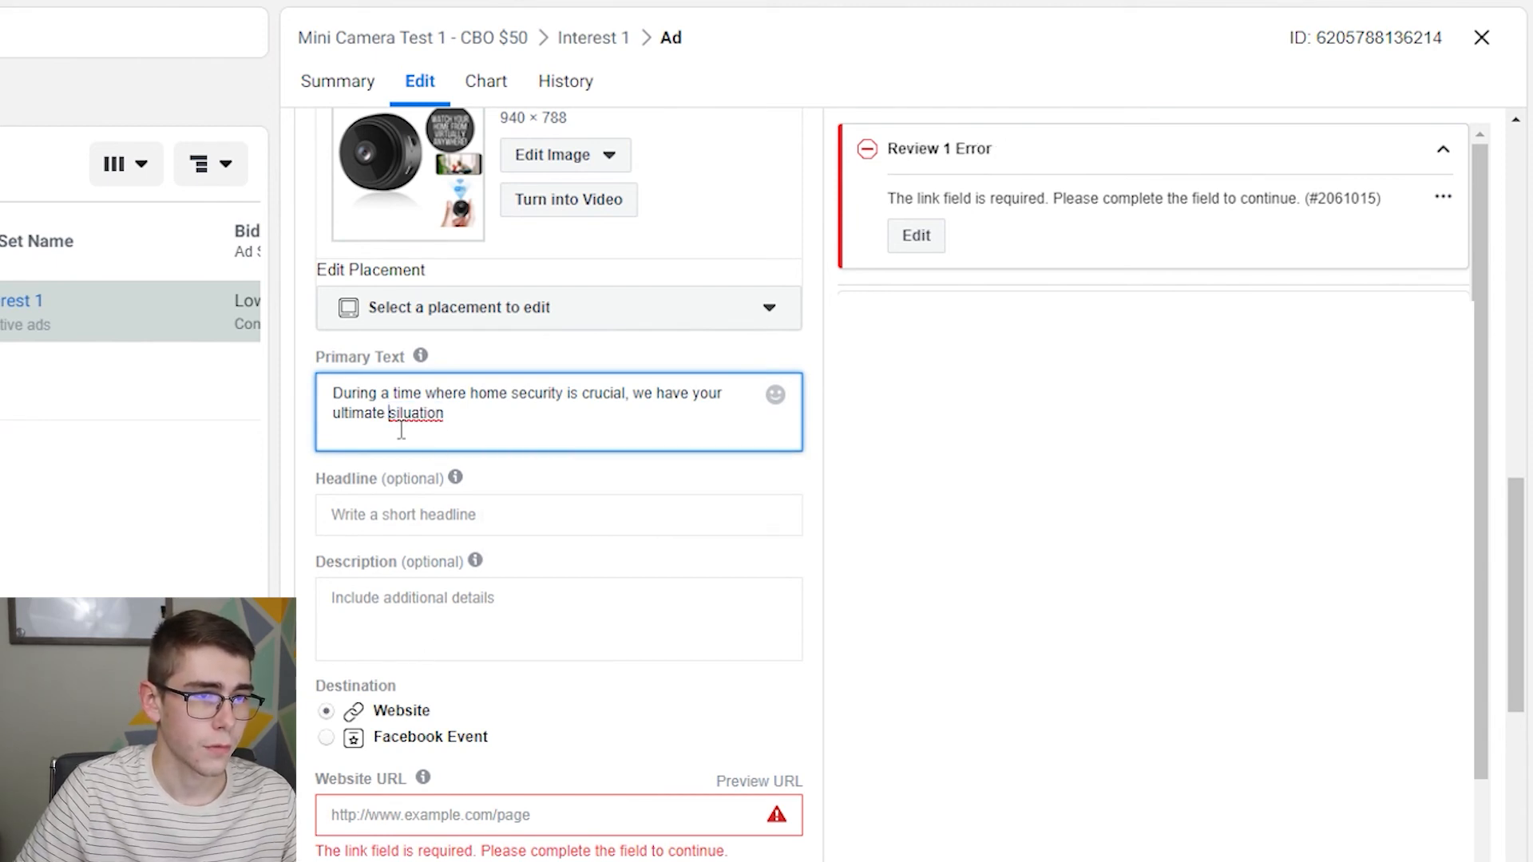
{"action": "double_click", "coordinate": [438, 424]}
{"action": "type", "text": "solution."}
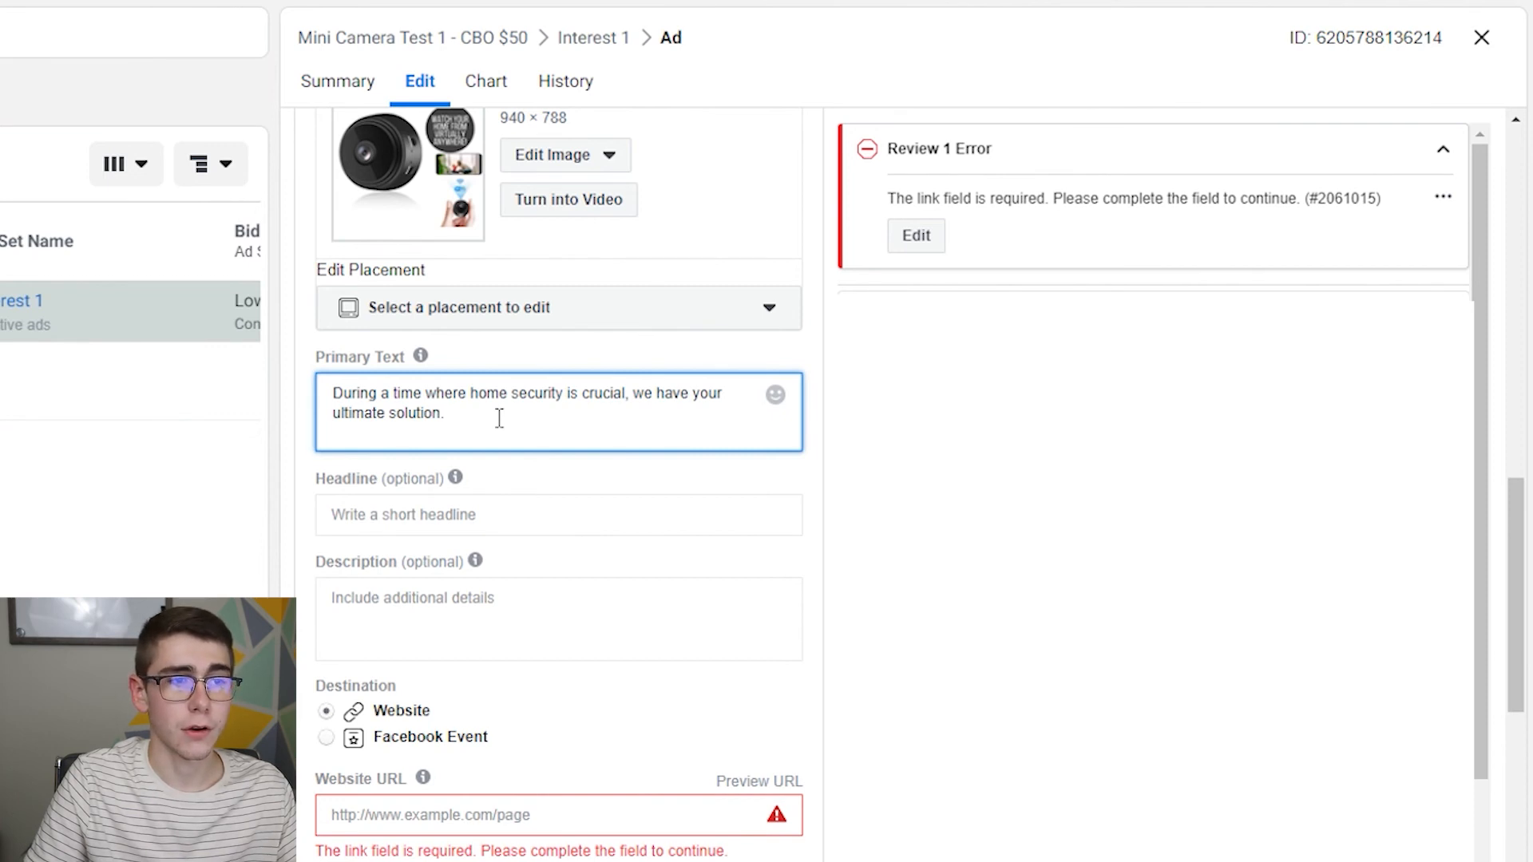
Step: Add a separate paragraph to the primary text reading "50% off + free shipping, limited time only!"
{"action": "key", "text": "Return"}
{"action": "key", "text": "Return"}
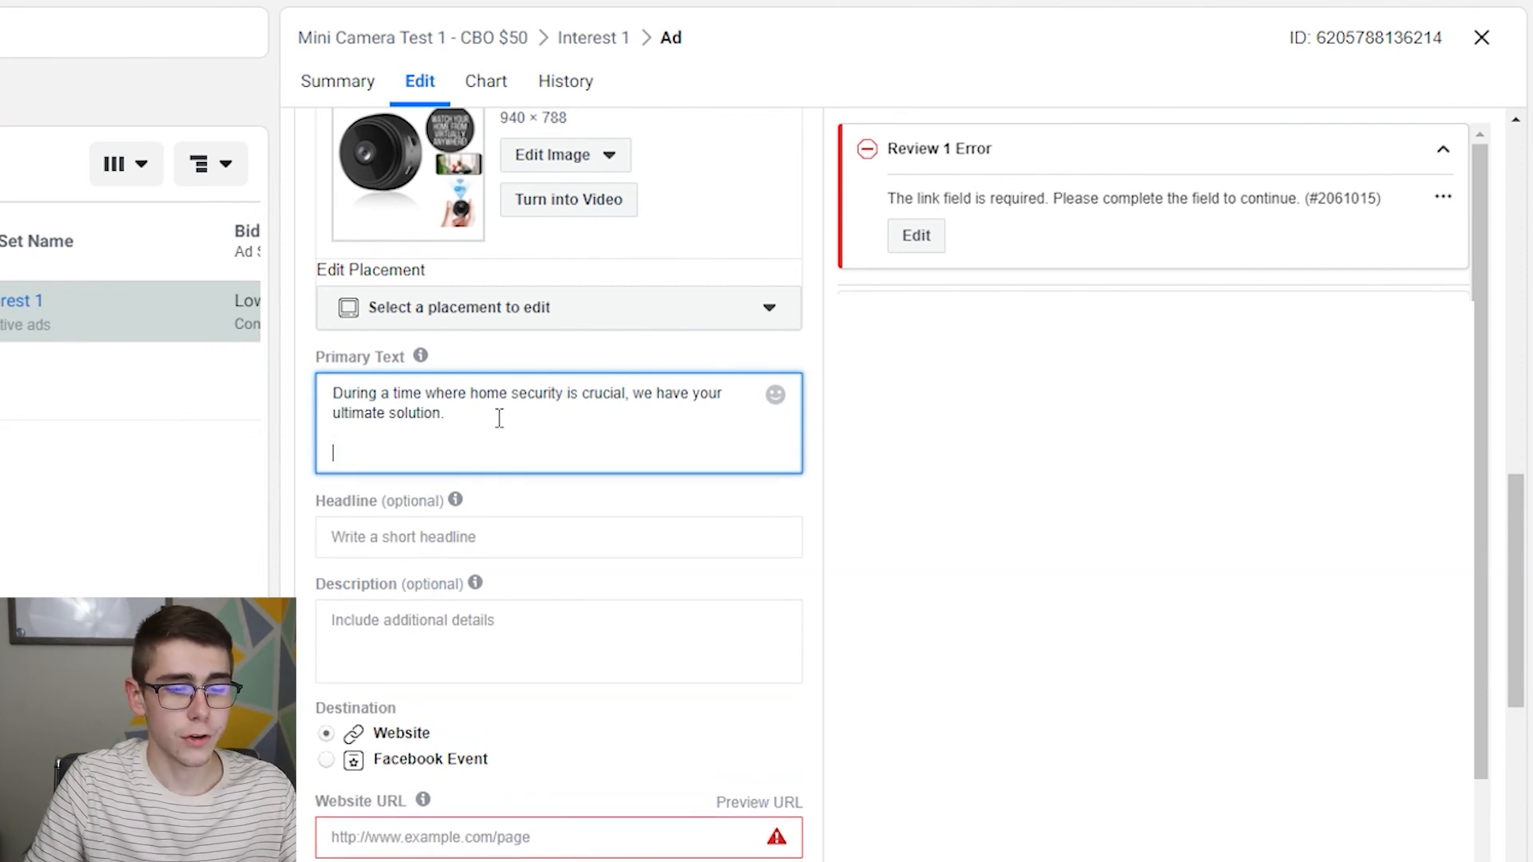
{"action": "type", "text": "50% off"}
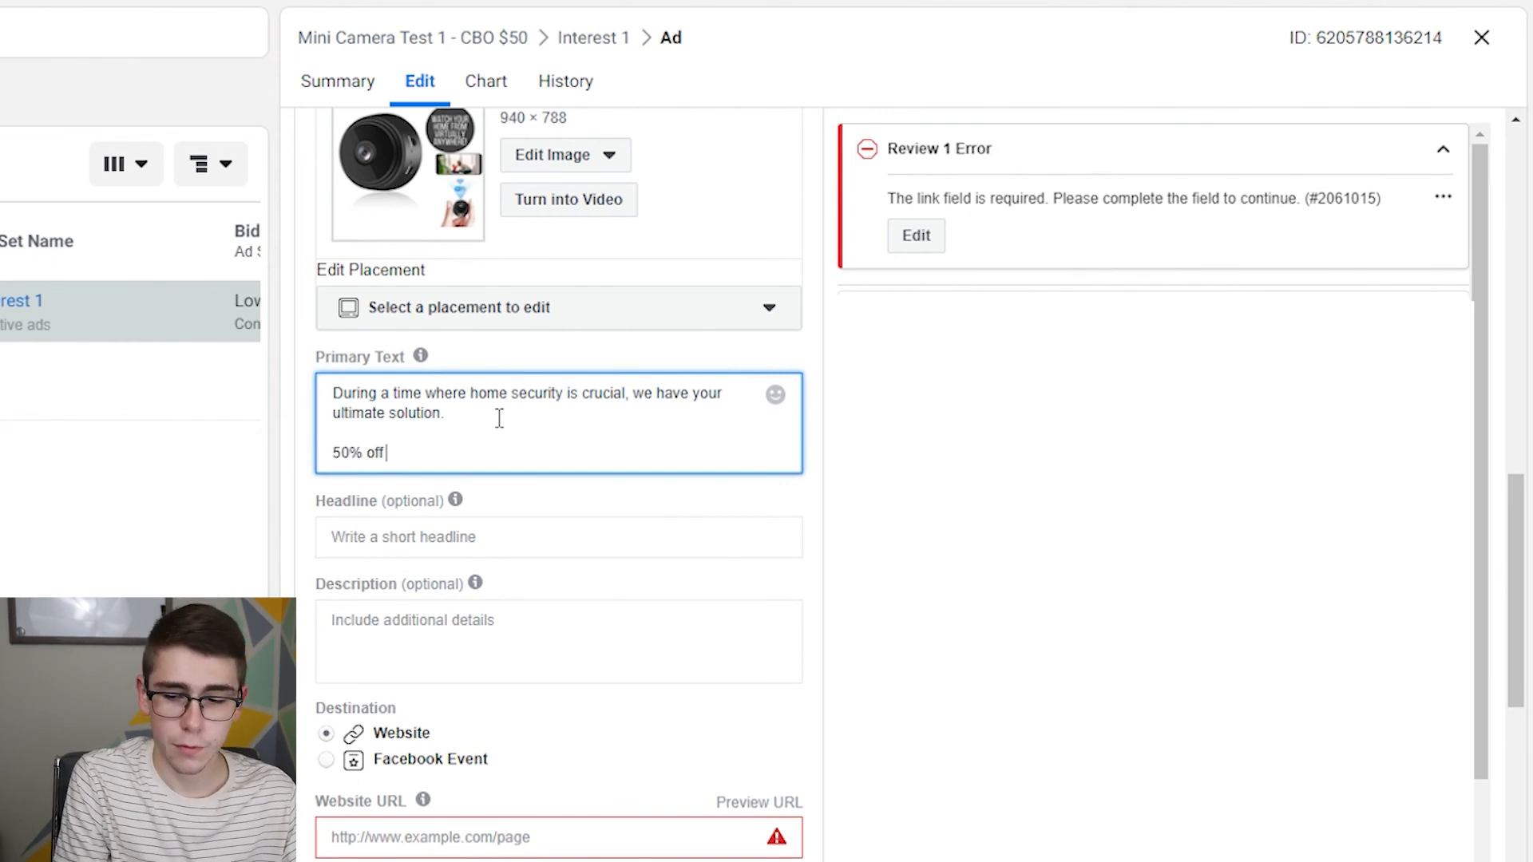
{"action": "type", "text": " + free shi"}
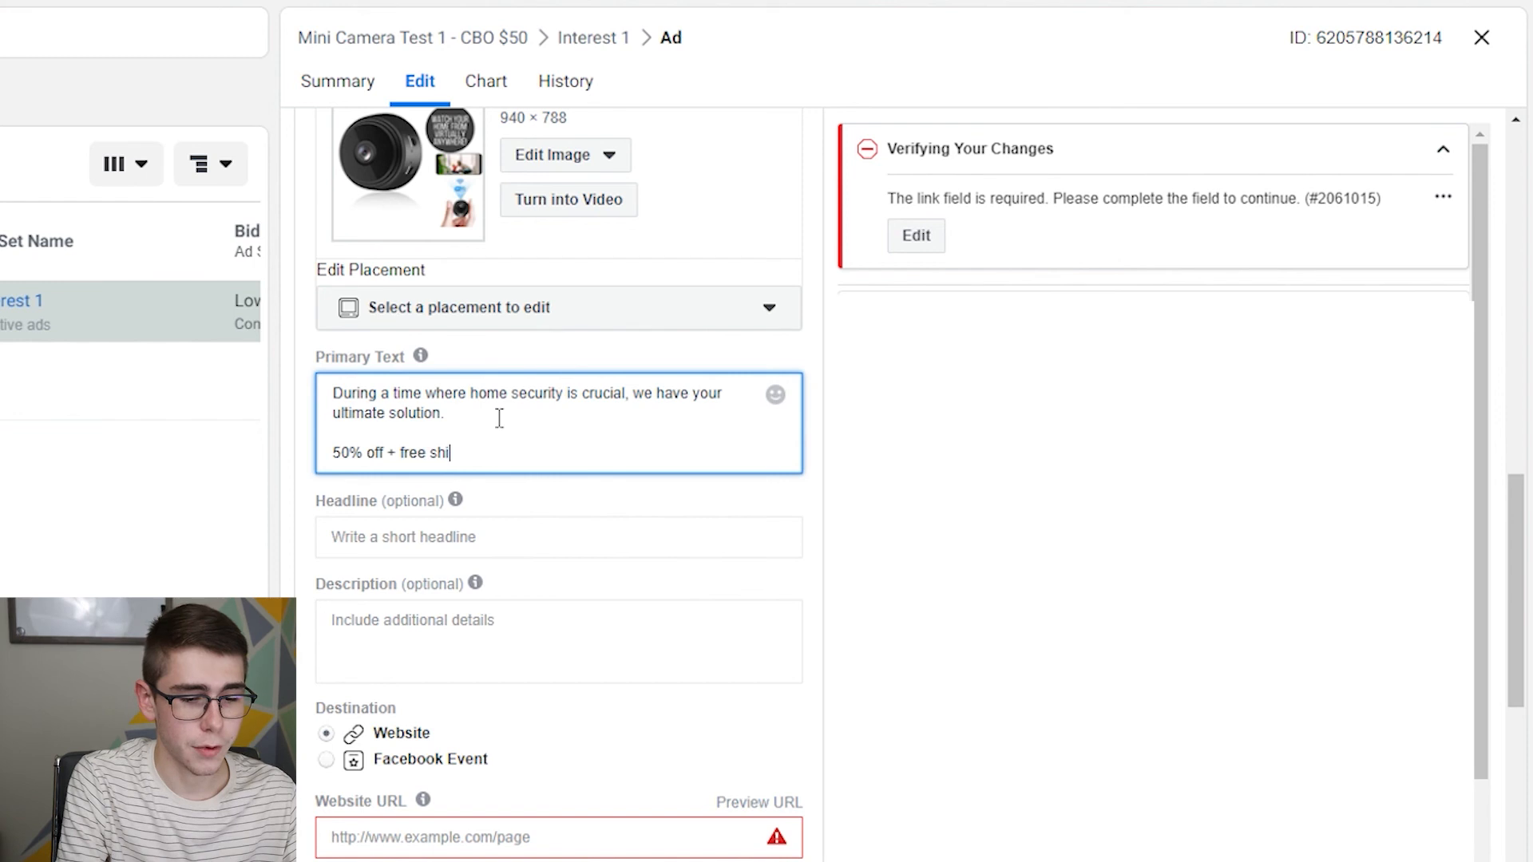
{"action": "type", "text": "pping, Iimit"}
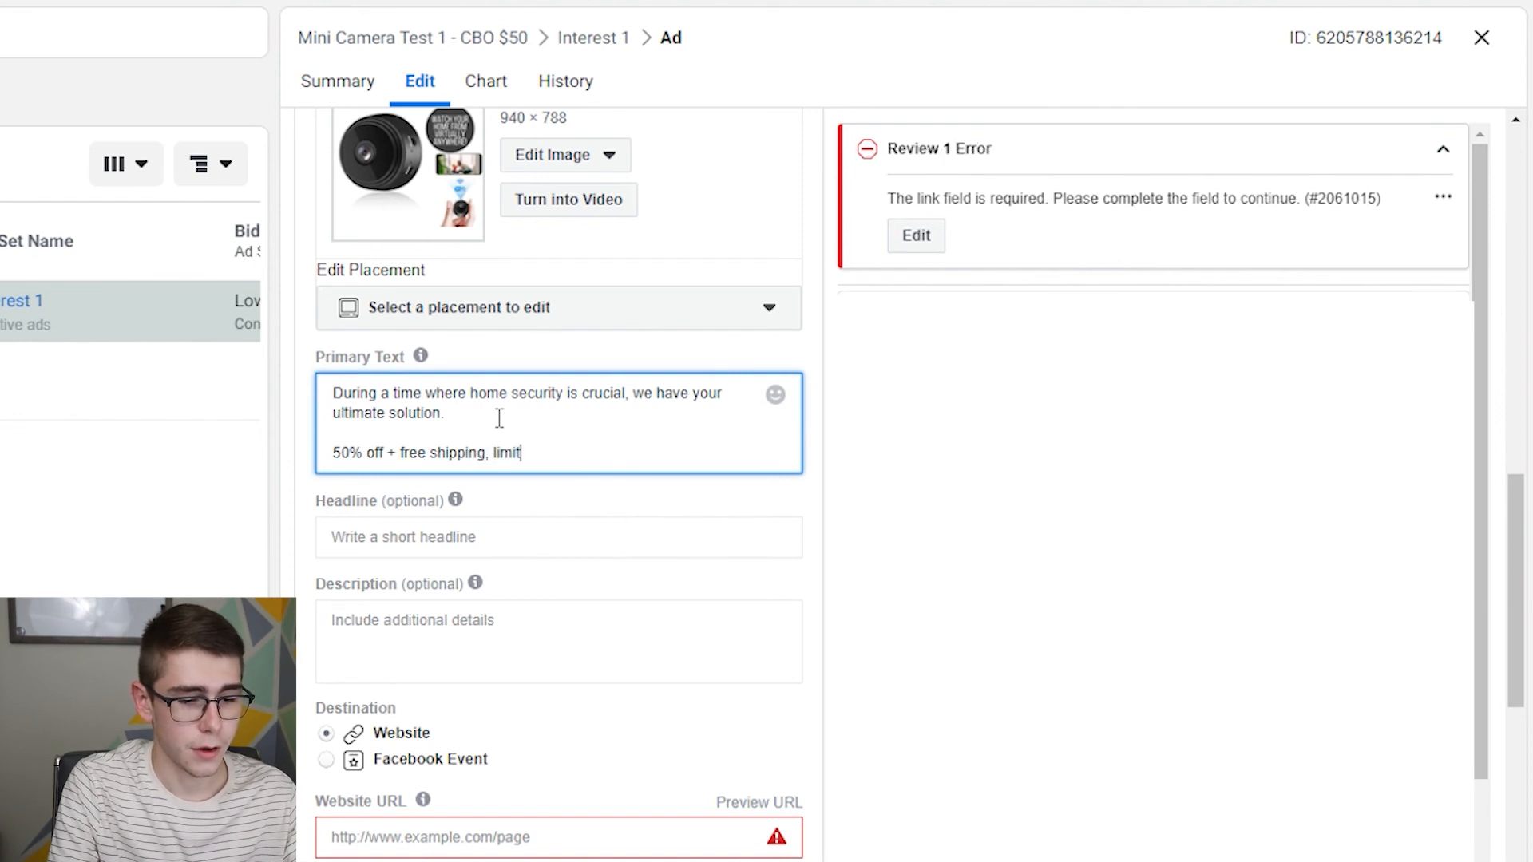
{"action": "type", "text": "ed time only!"}
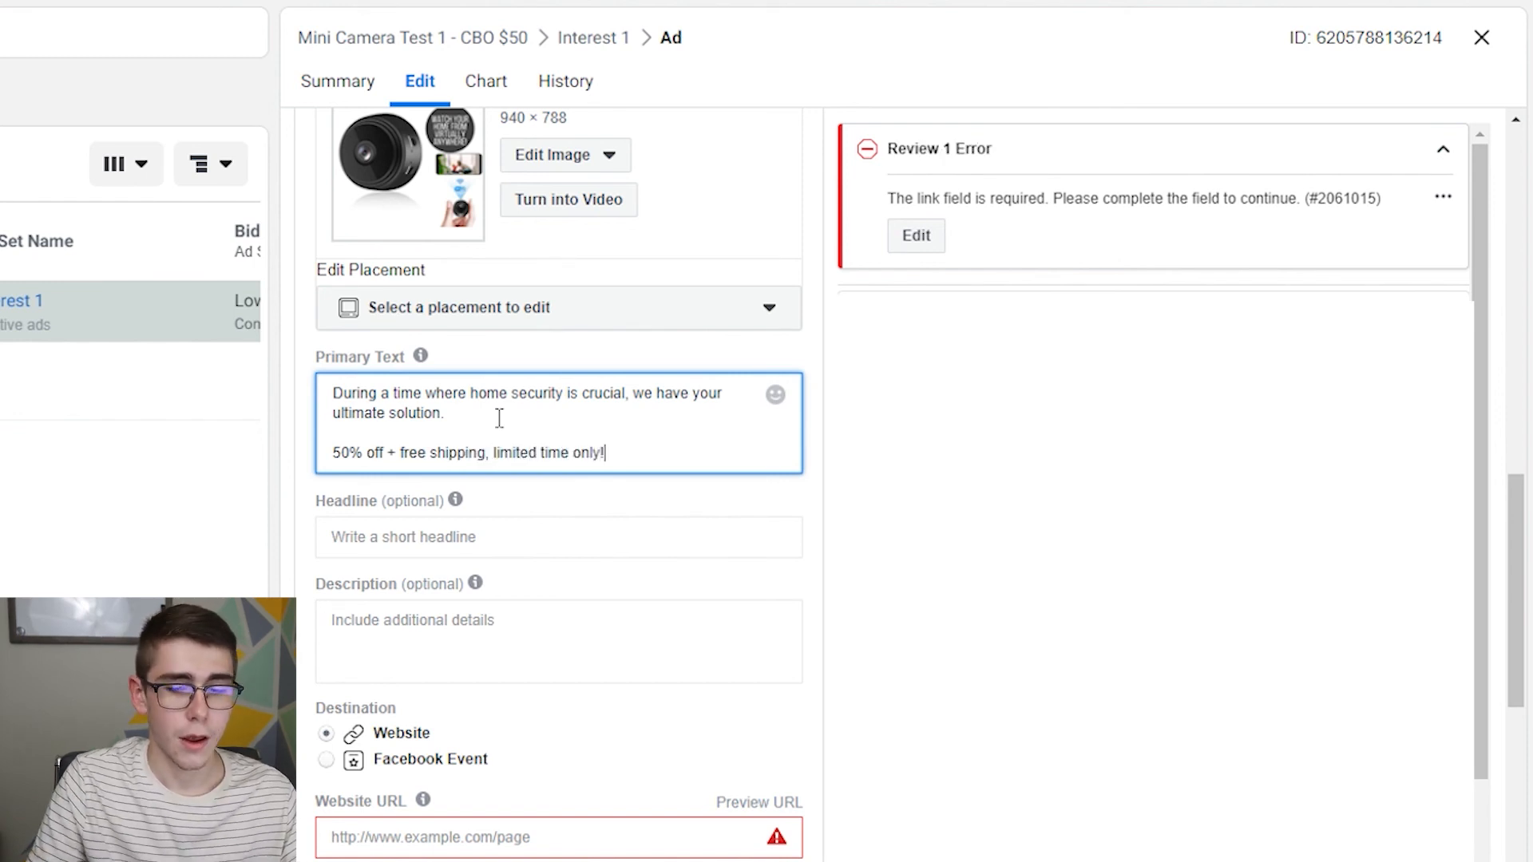
Step: End the primary text with a separate call-to-action line reading "Shop Now ==>"
{"action": "key", "text": "Return"}
{"action": "key", "text": "Return"}
{"action": "type", "text": "Shop "}
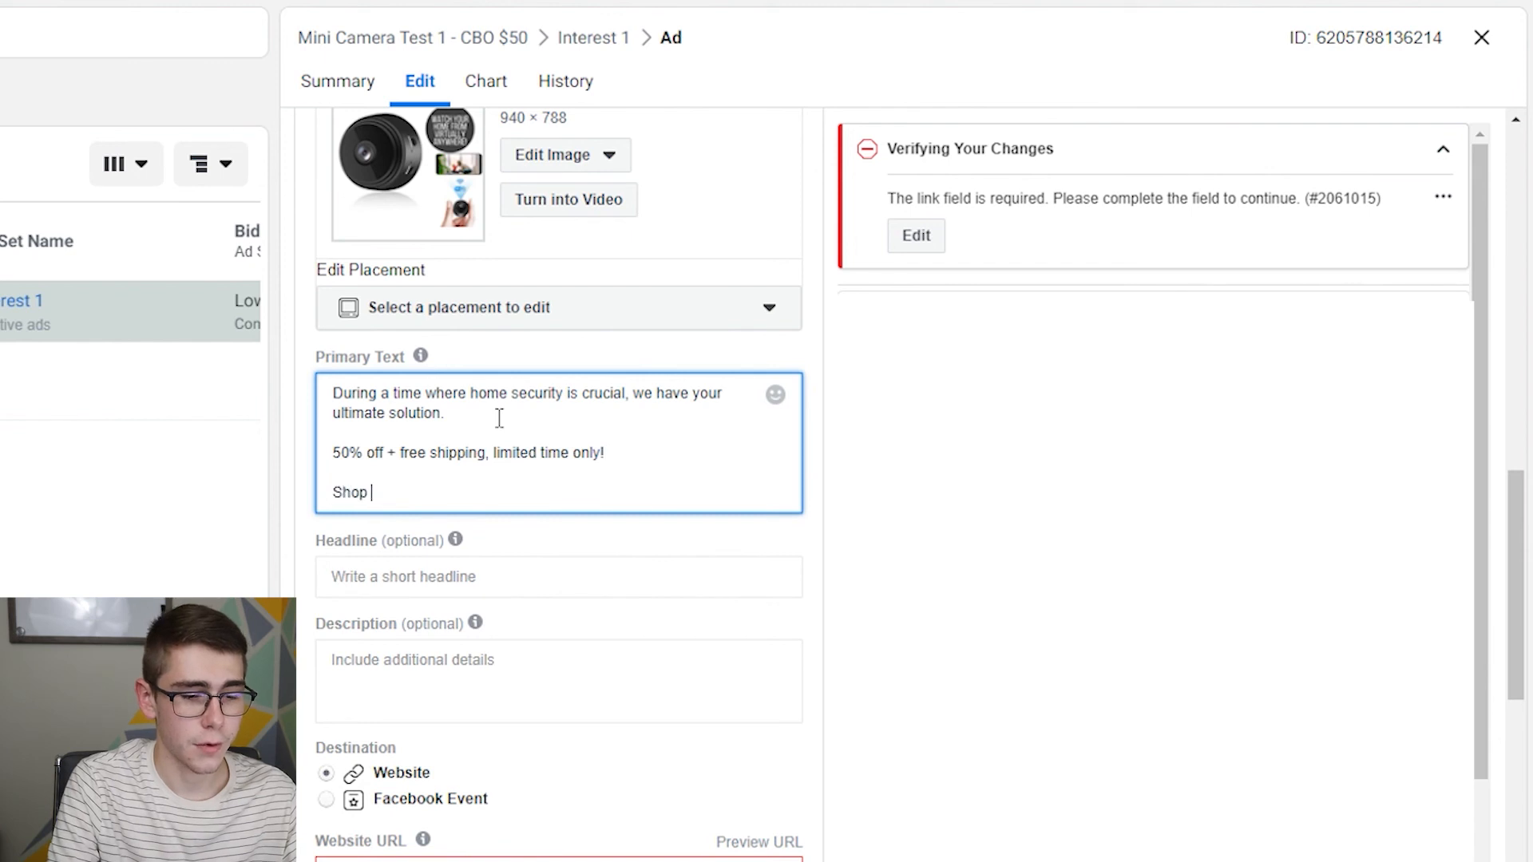
{"action": "type", "text": "Now "}
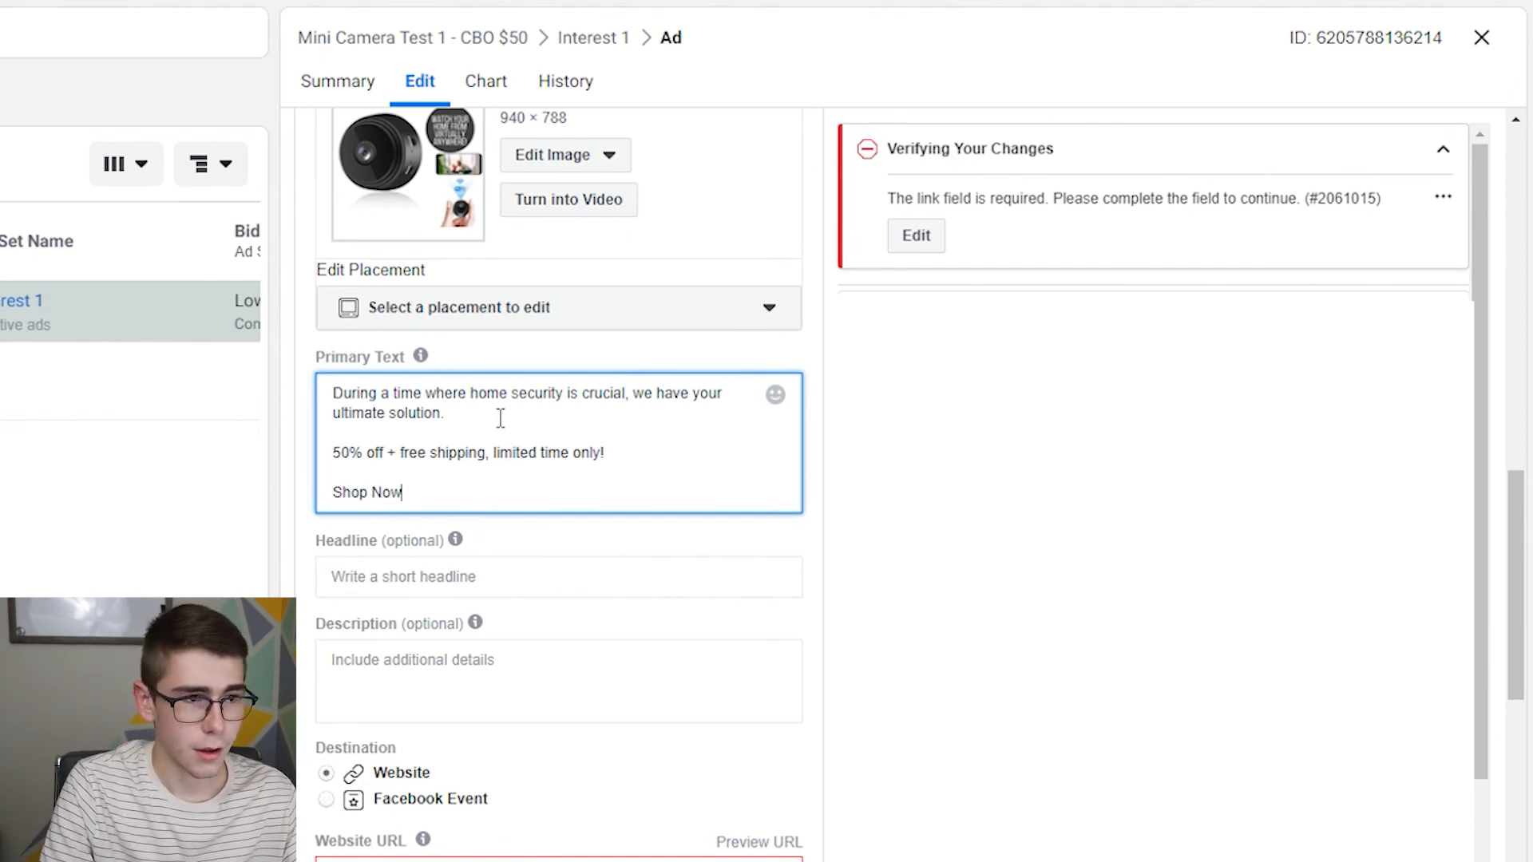
{"action": "type", "text": "=="}
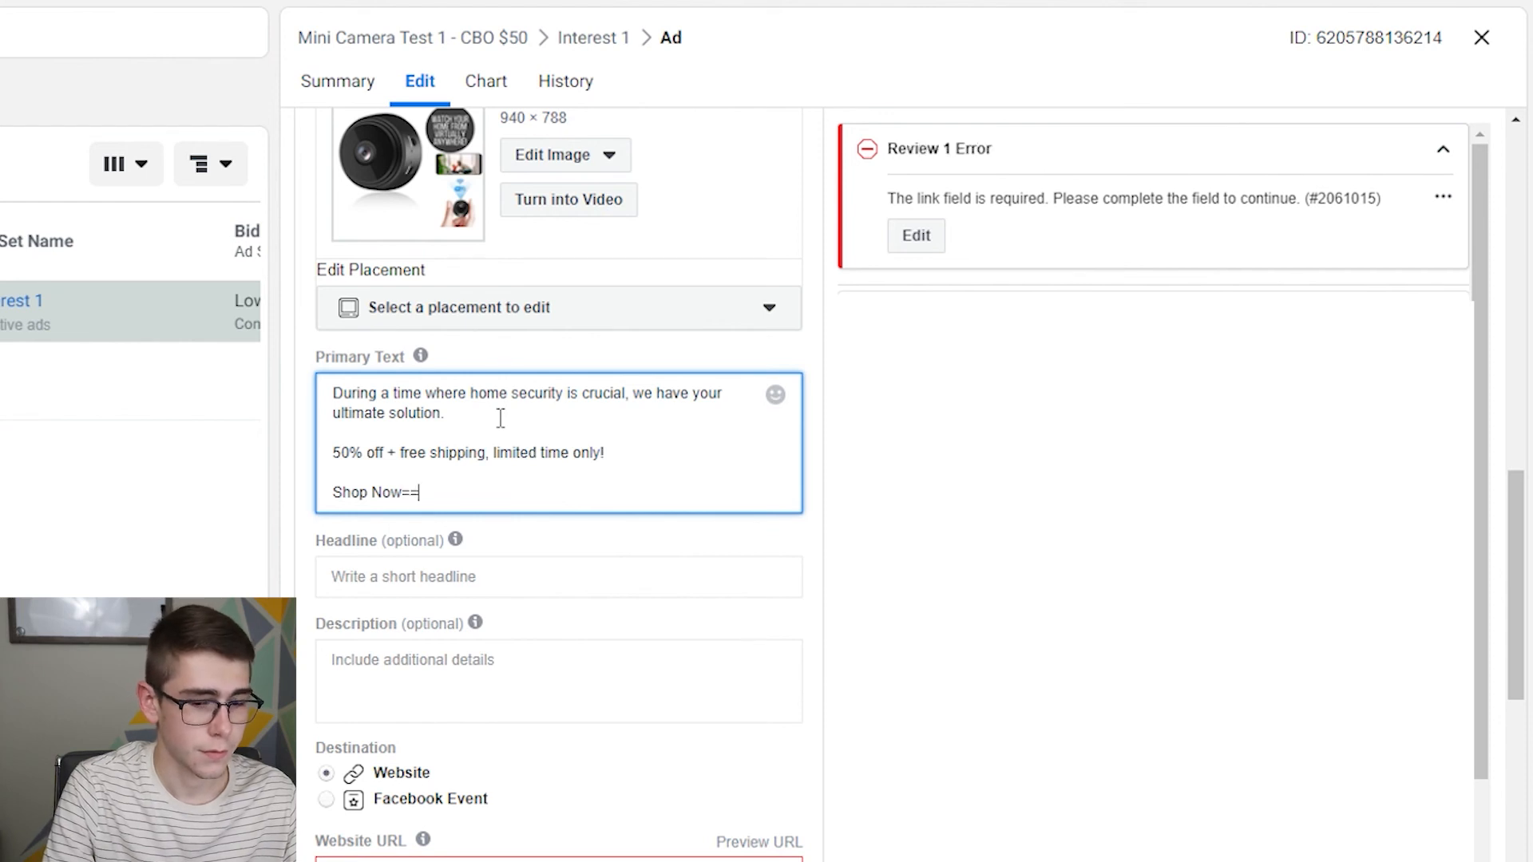
{"action": "type", "text": ">"}
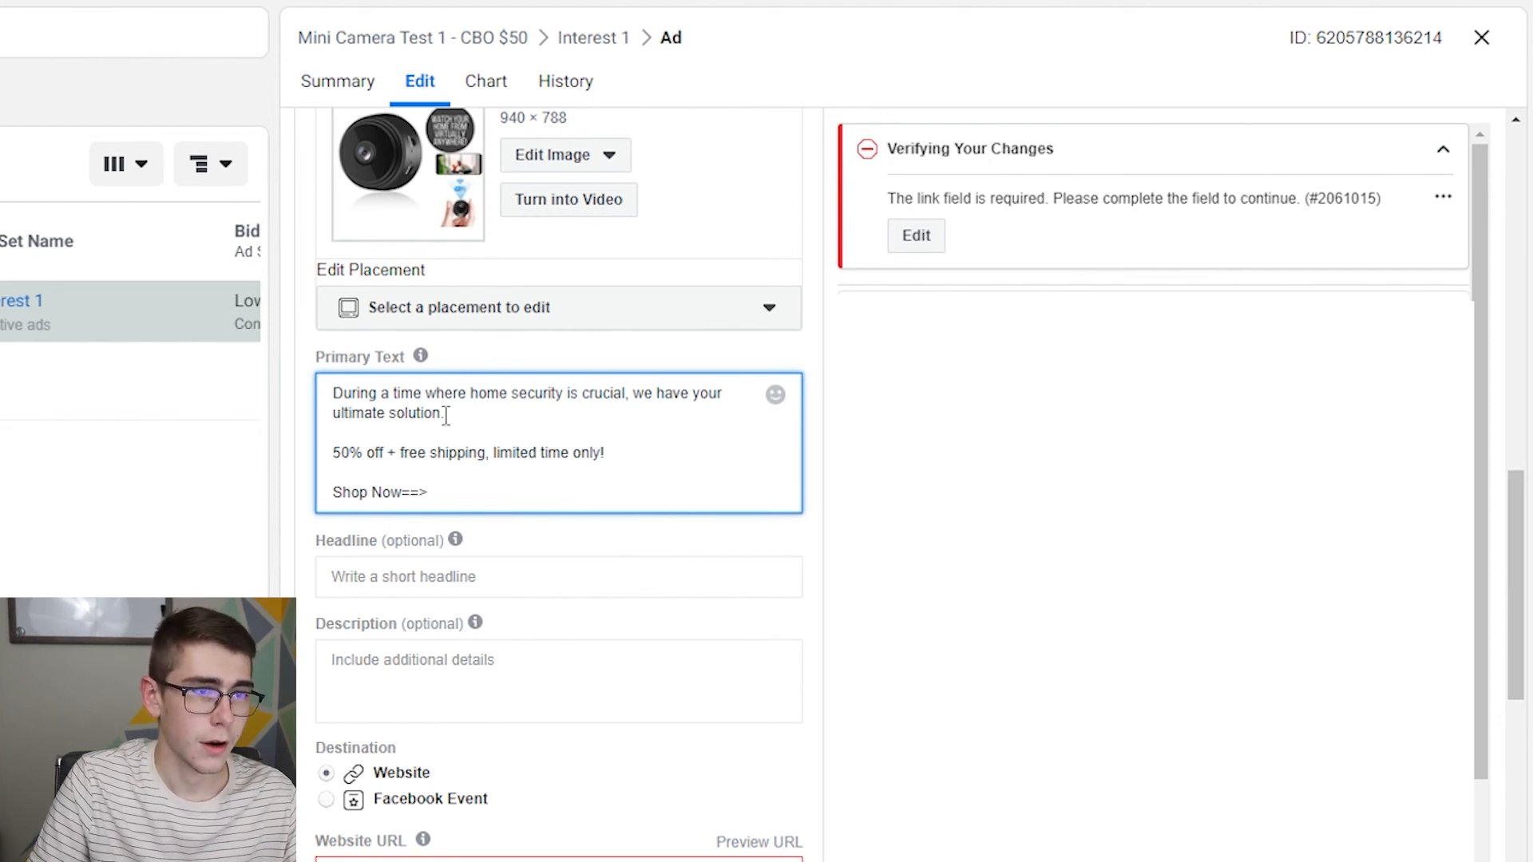
{"action": "left_click", "coordinate": [480, 509]}
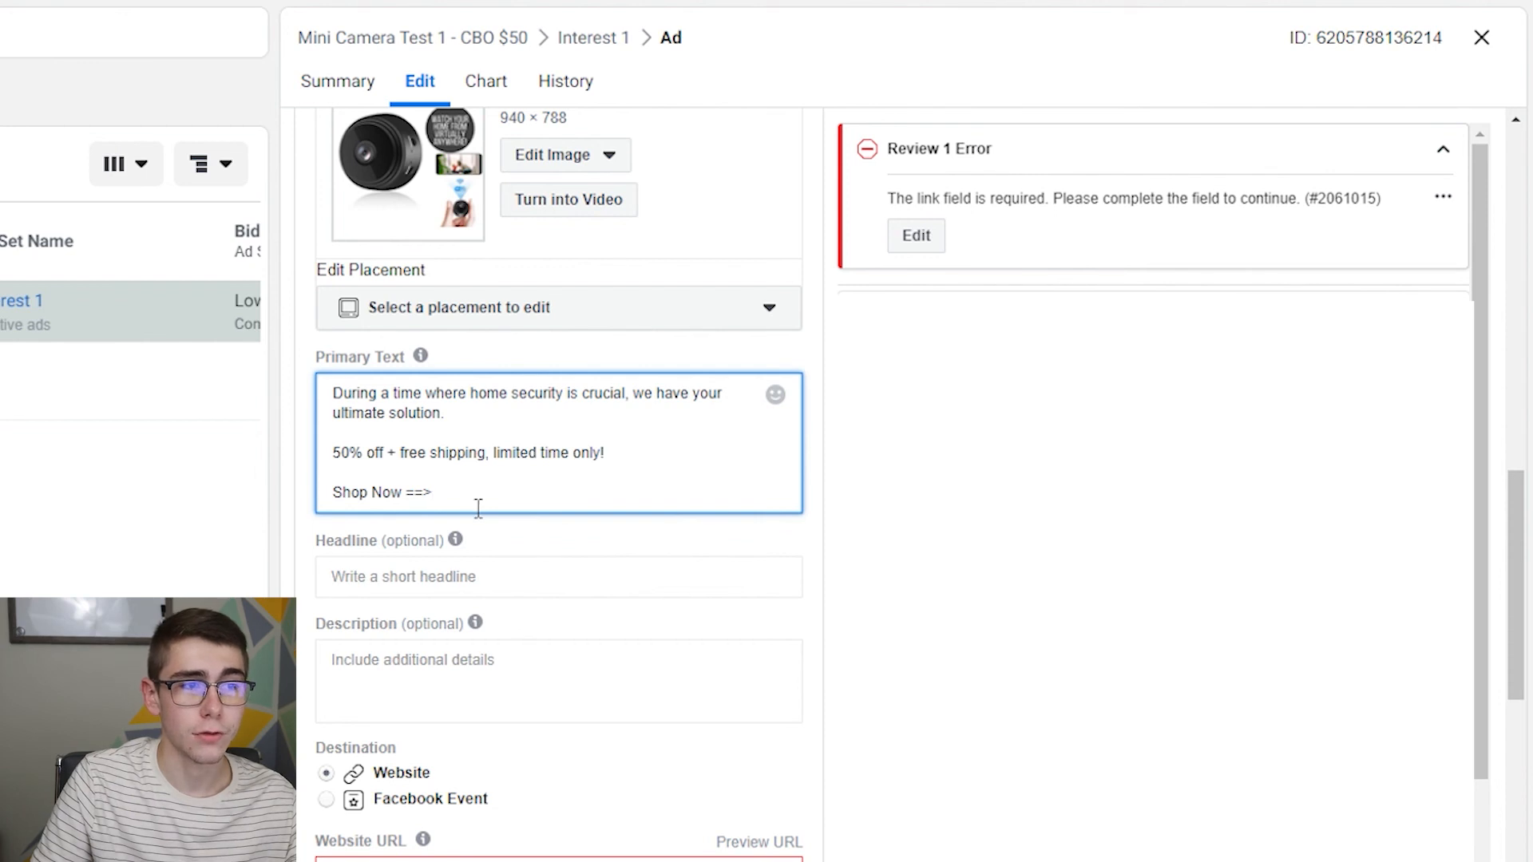
Step: Set the ad's headline to "Wireless Security Camera"
{"action": "left_click", "coordinate": [513, 587]}
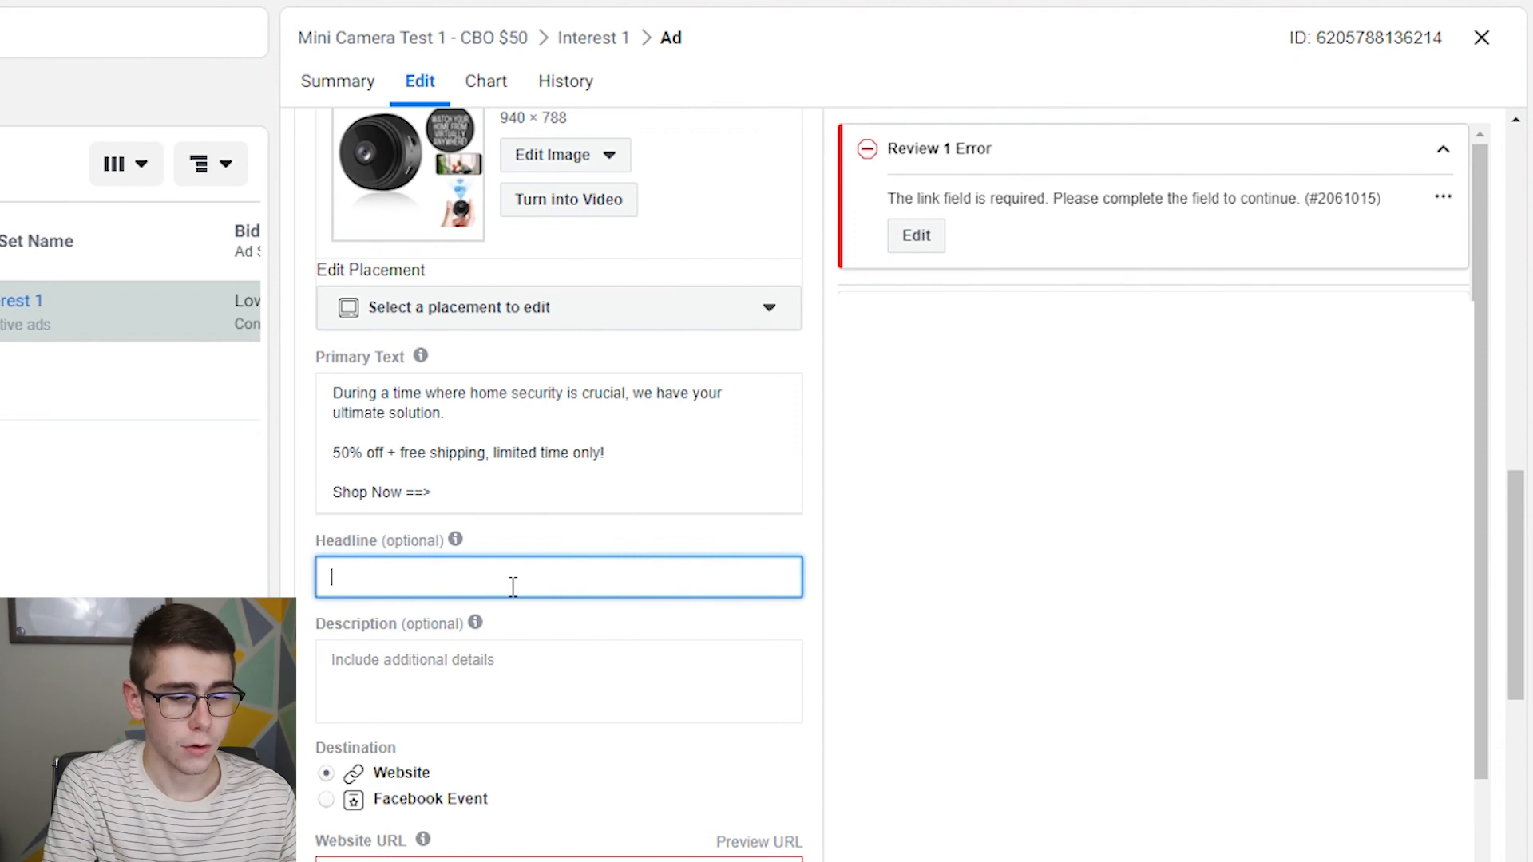
{"action": "type", "text": "Wireless Wecurity Camera"}
{"action": "key", "text": "BackSpace"}
{"action": "key", "text": "BackSpace"}
{"action": "key", "text": "BackSpace"}
{"action": "type", "text": "mera"}
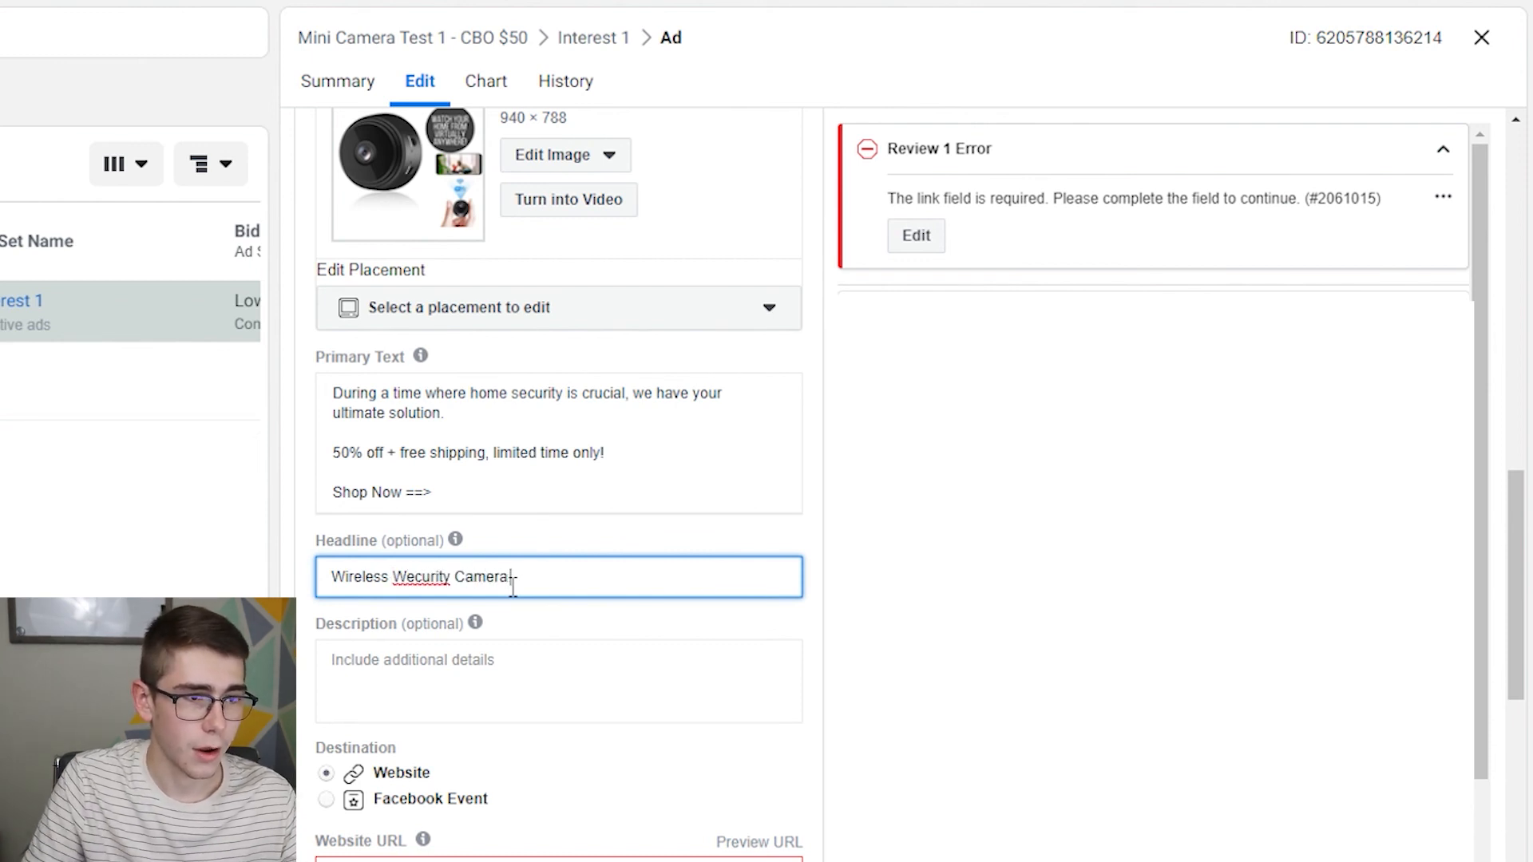
{"action": "double_click", "coordinate": [446, 591]}
{"action": "type", "text": "Security"}
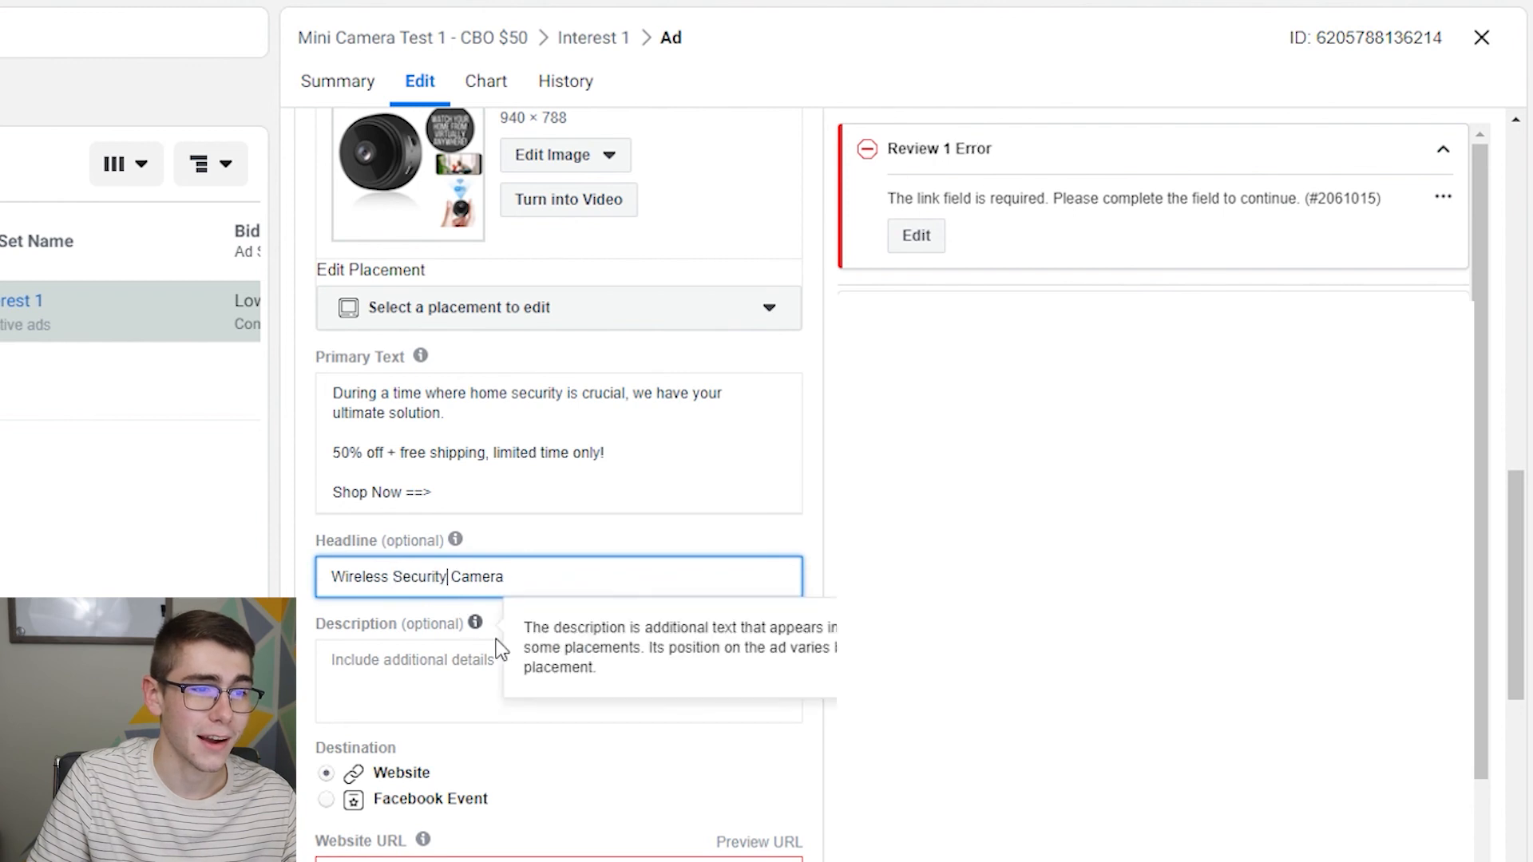
Step: Set the ad's description to "Sale Ends Soon!"
{"action": "left_click", "coordinate": [448, 699]}
{"action": "type", "text": "Sale Ends Soon!"}
{"action": "left_click", "coordinate": [637, 624]}
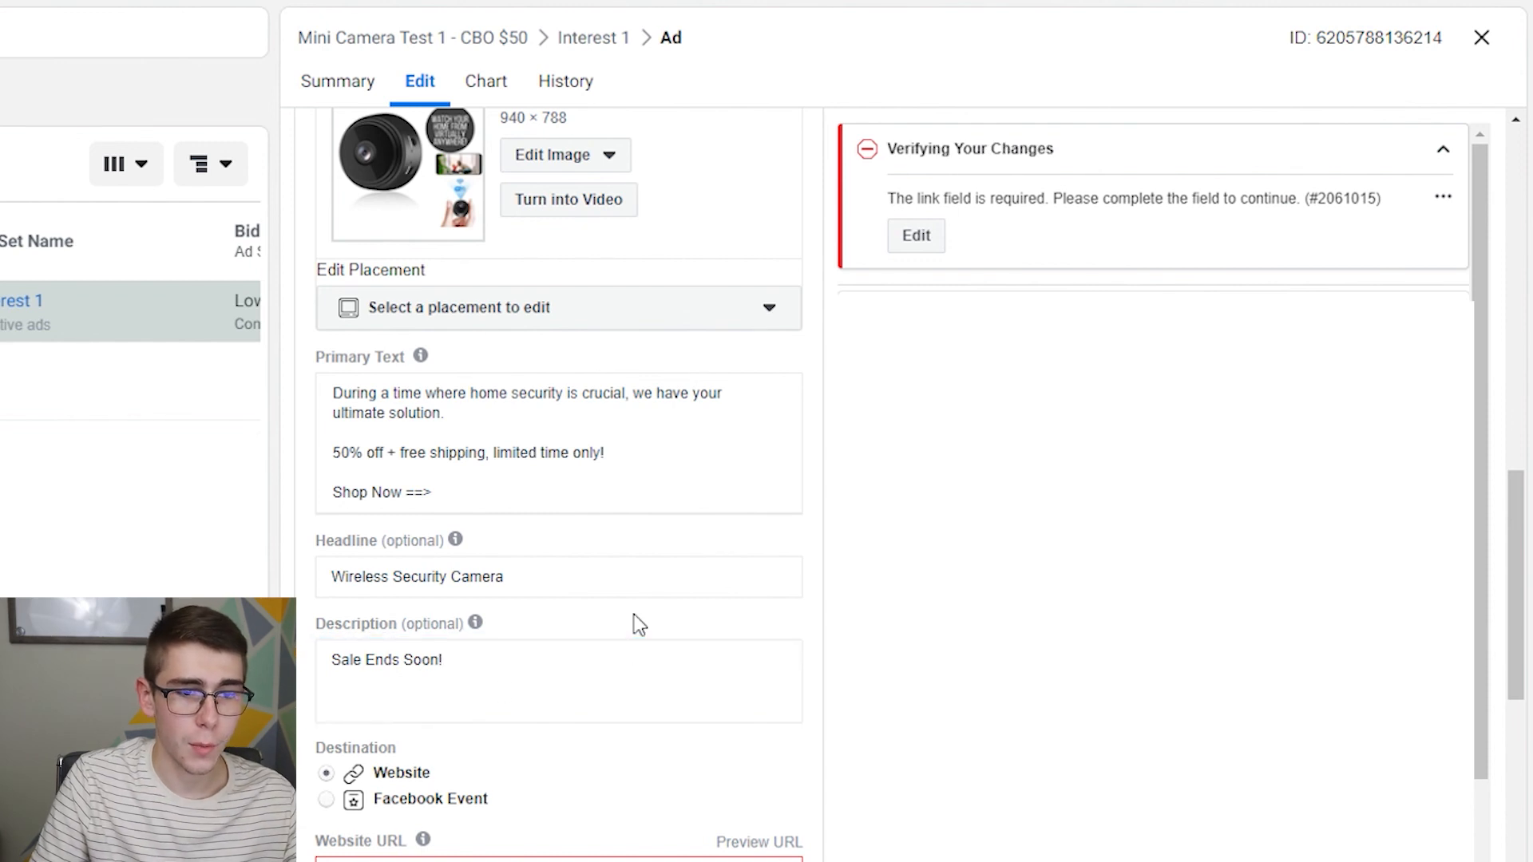
Step: Set the ad's display link to mystore.com
{"action": "scroll", "coordinate": [637, 624], "scroll_direction": "down", "scroll_amount": 3}
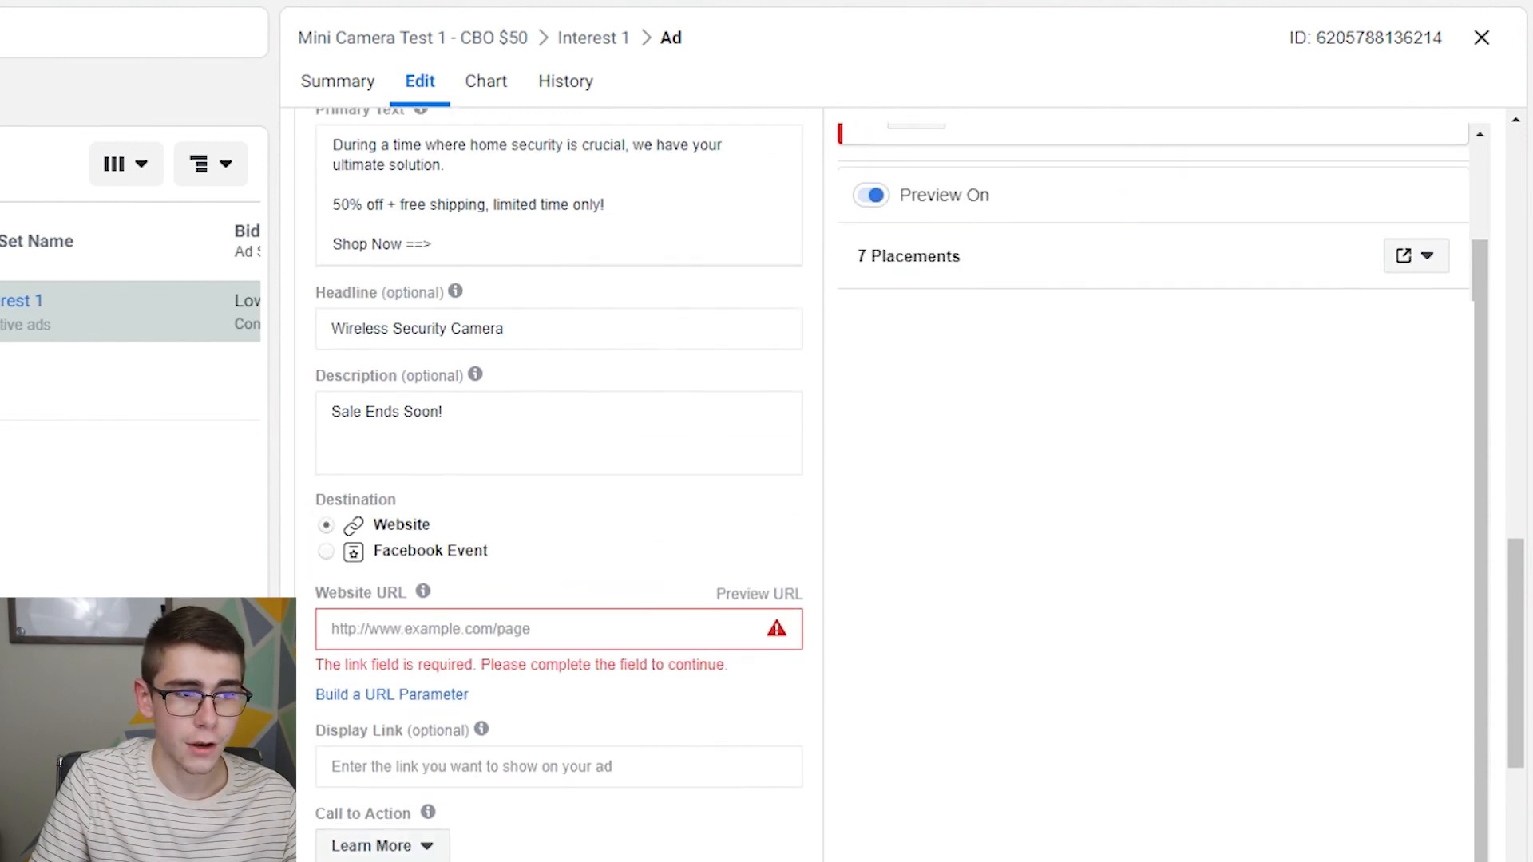
{"action": "scroll", "coordinate": [493, 660], "scroll_direction": "down", "scroll_amount": 2}
{"action": "left_click", "coordinate": [366, 646]}
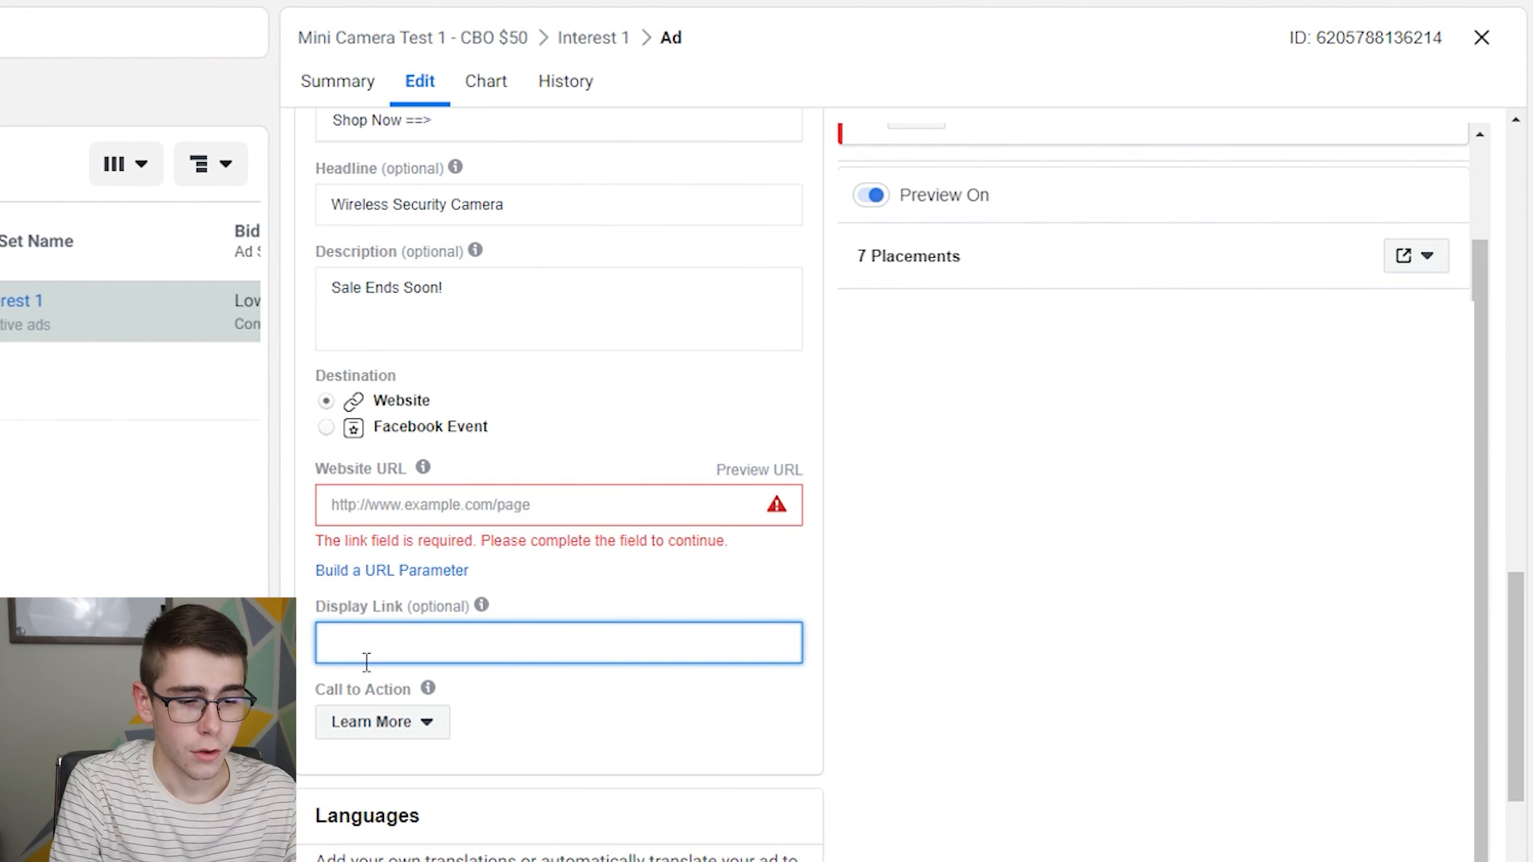
{"action": "type", "text": "mysoter"}
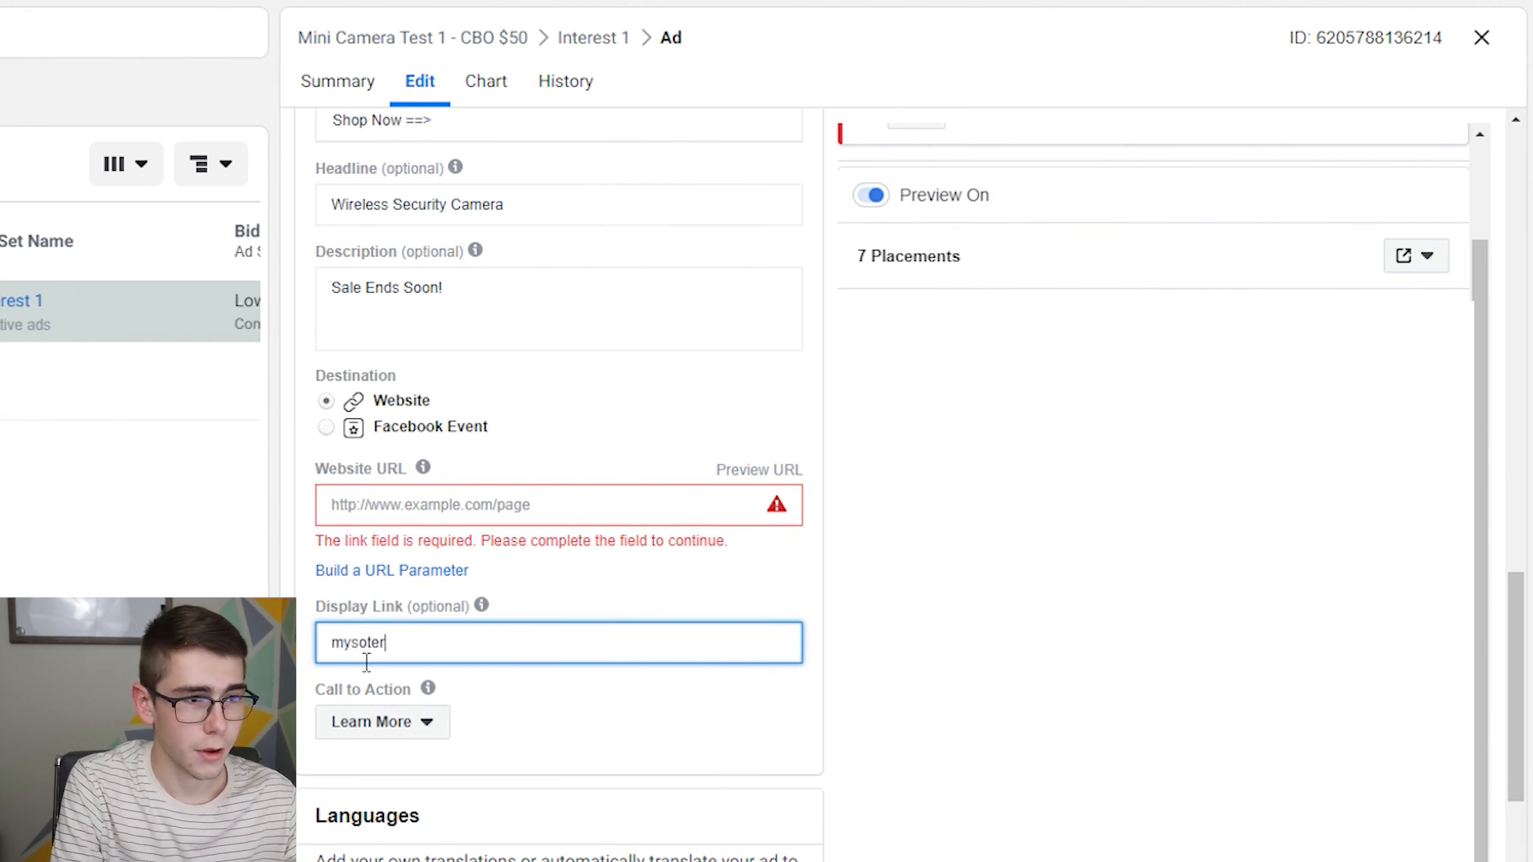
{"action": "key", "text": "BackSpace"}
{"action": "key", "text": "BackSpace"}
{"action": "key", "text": "BackSpace"}
{"action": "key", "text": "BackSpace"}
{"action": "type", "text": "tore.com"}
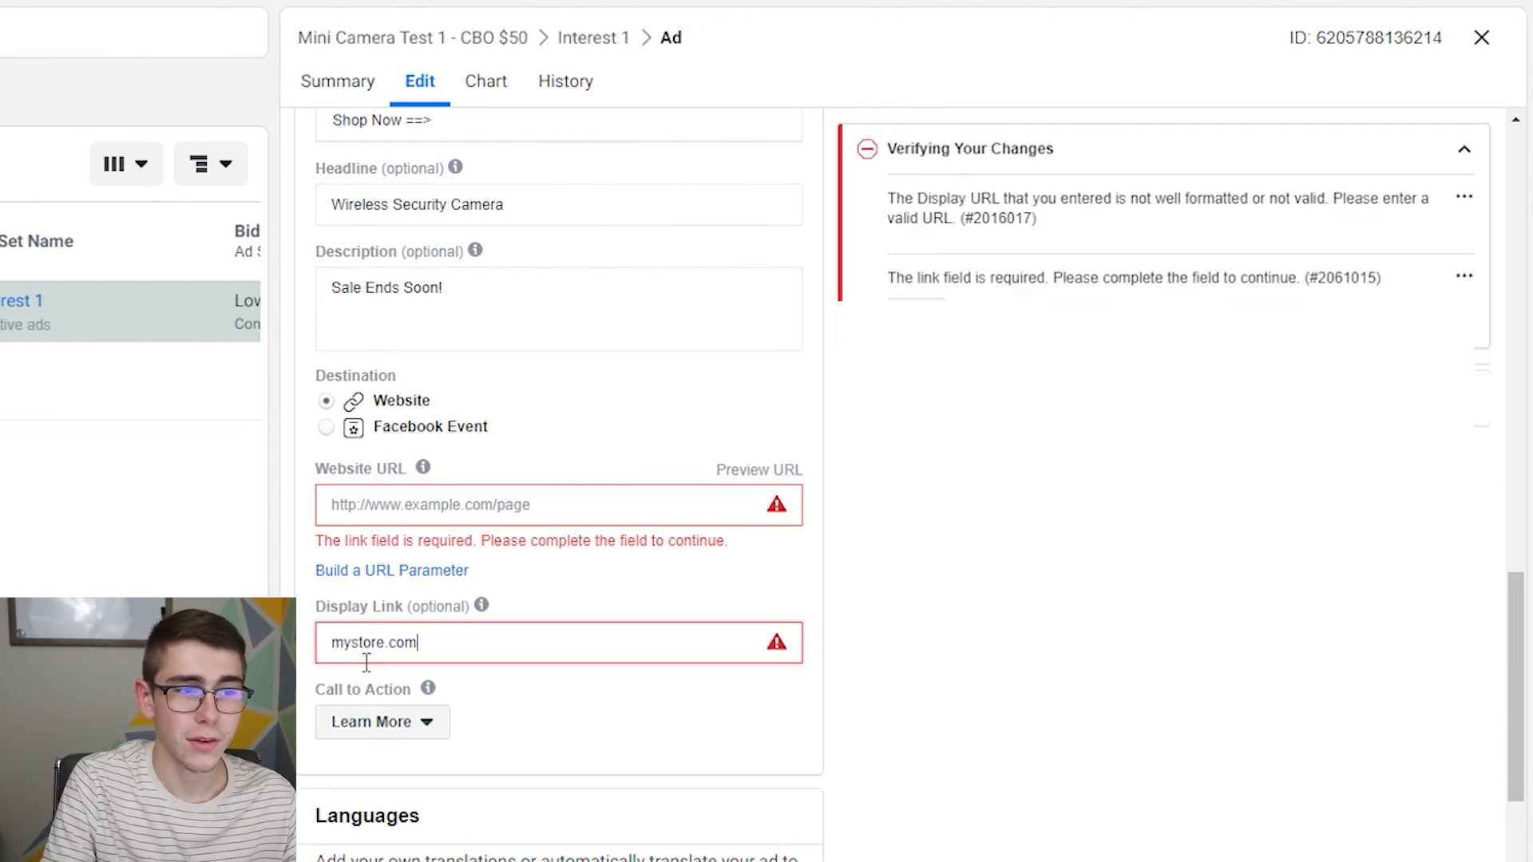
{"action": "left_click", "coordinate": [515, 708]}
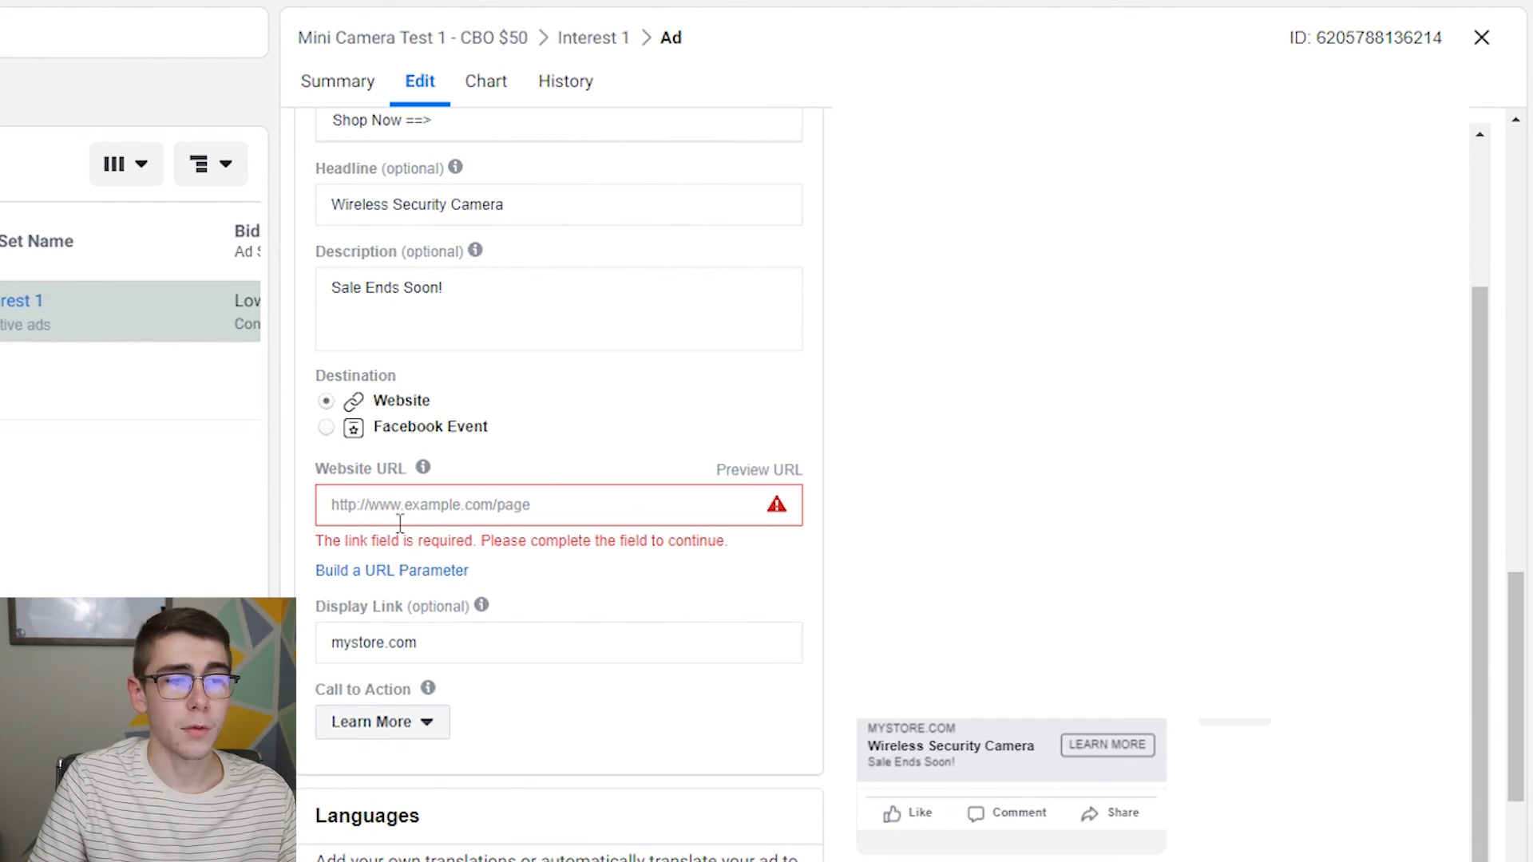
Step: Change the ad's call to action to Shop Now
{"action": "scroll", "coordinate": [635, 614], "scroll_direction": "down", "scroll_amount": 2}
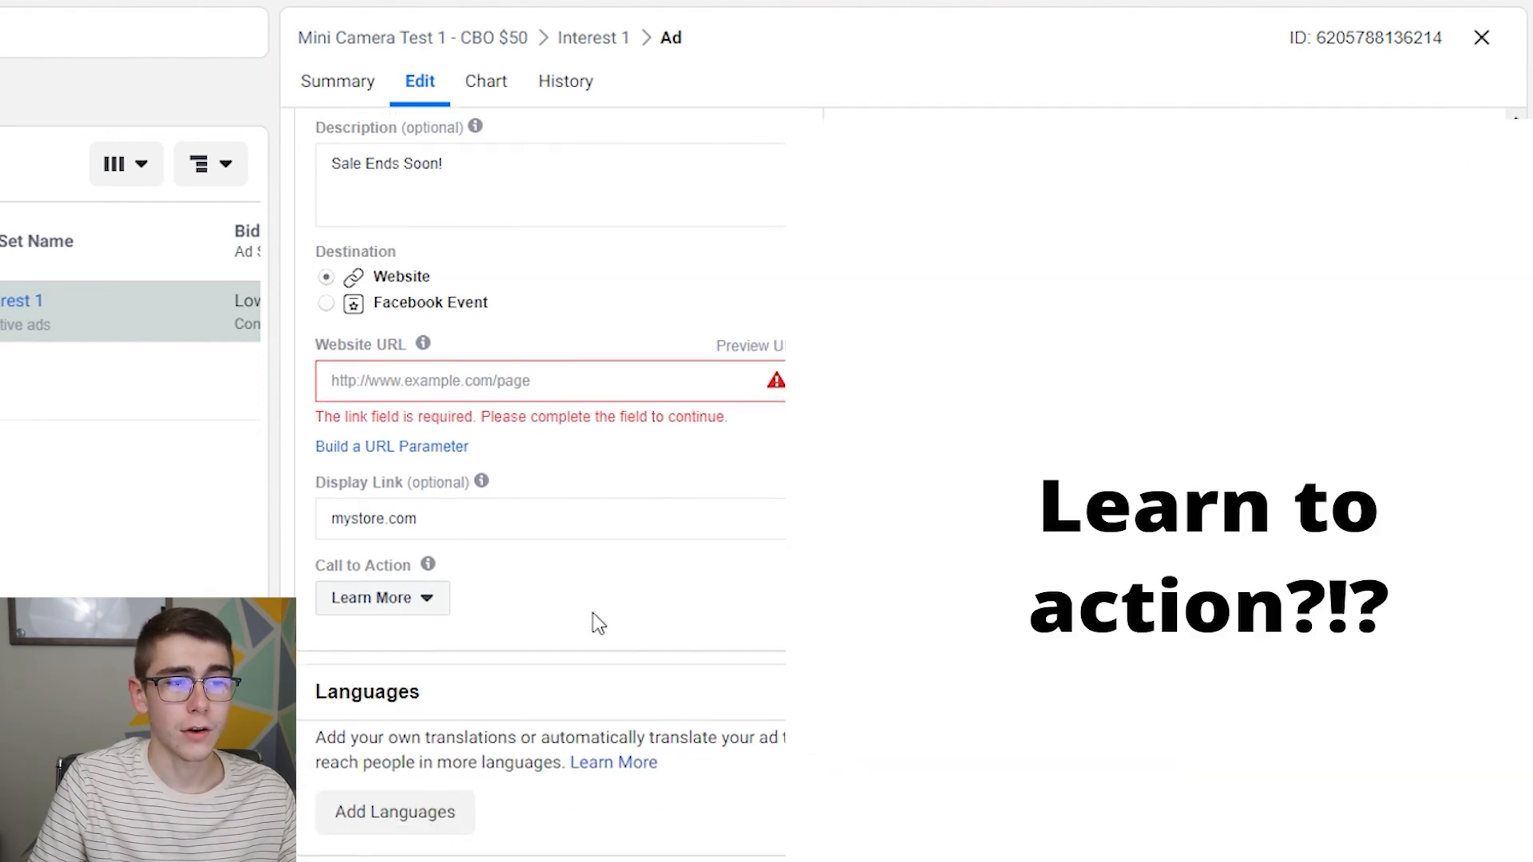
{"action": "left_click", "coordinate": [444, 609]}
{"action": "scroll", "coordinate": [486, 747], "scroll_direction": "down", "scroll_amount": 3}
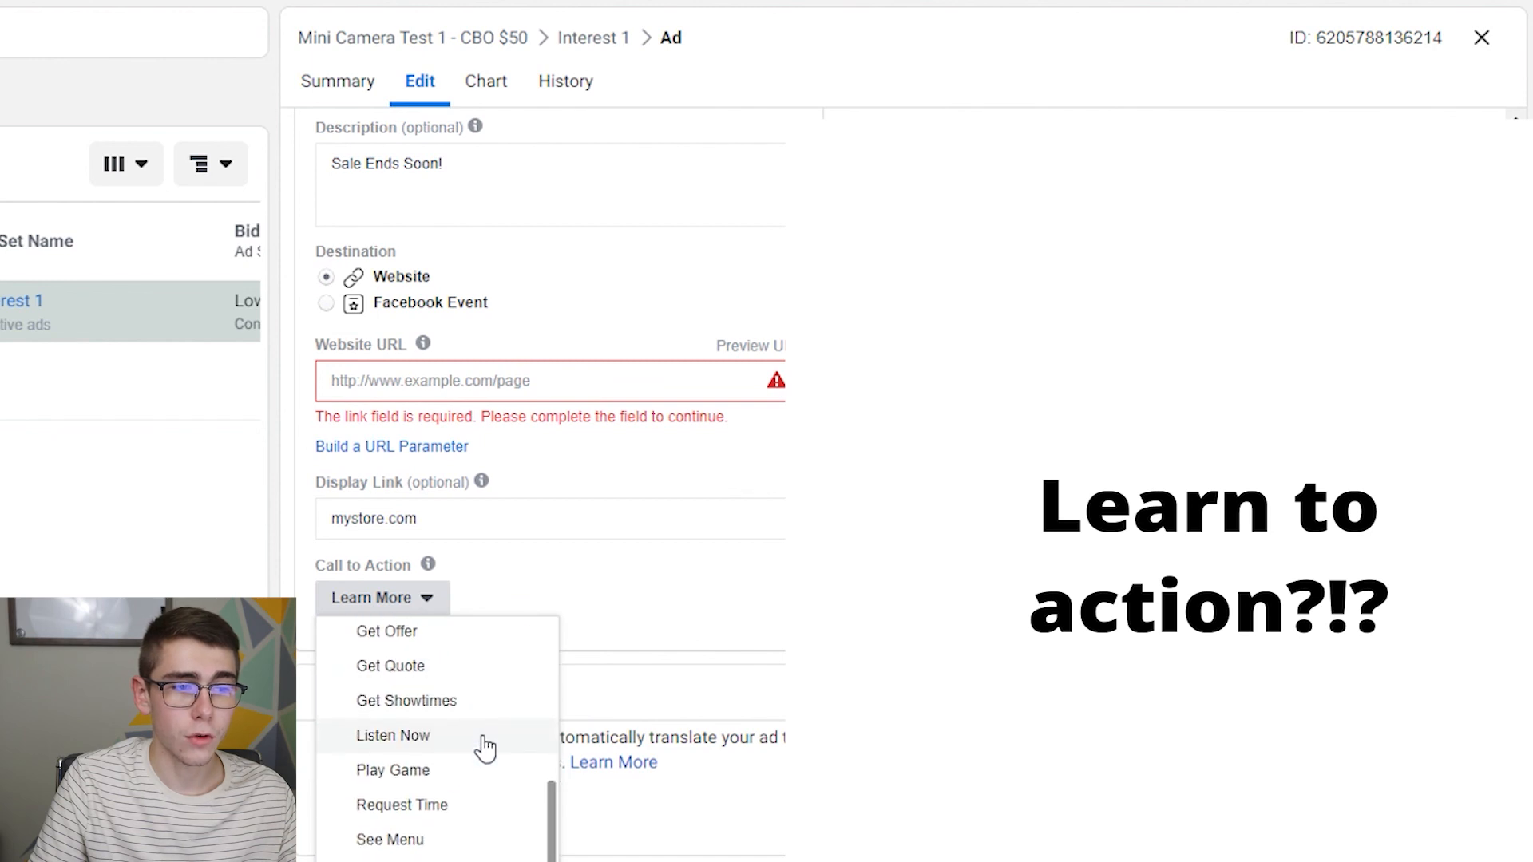
{"action": "left_click", "coordinate": [479, 861]}
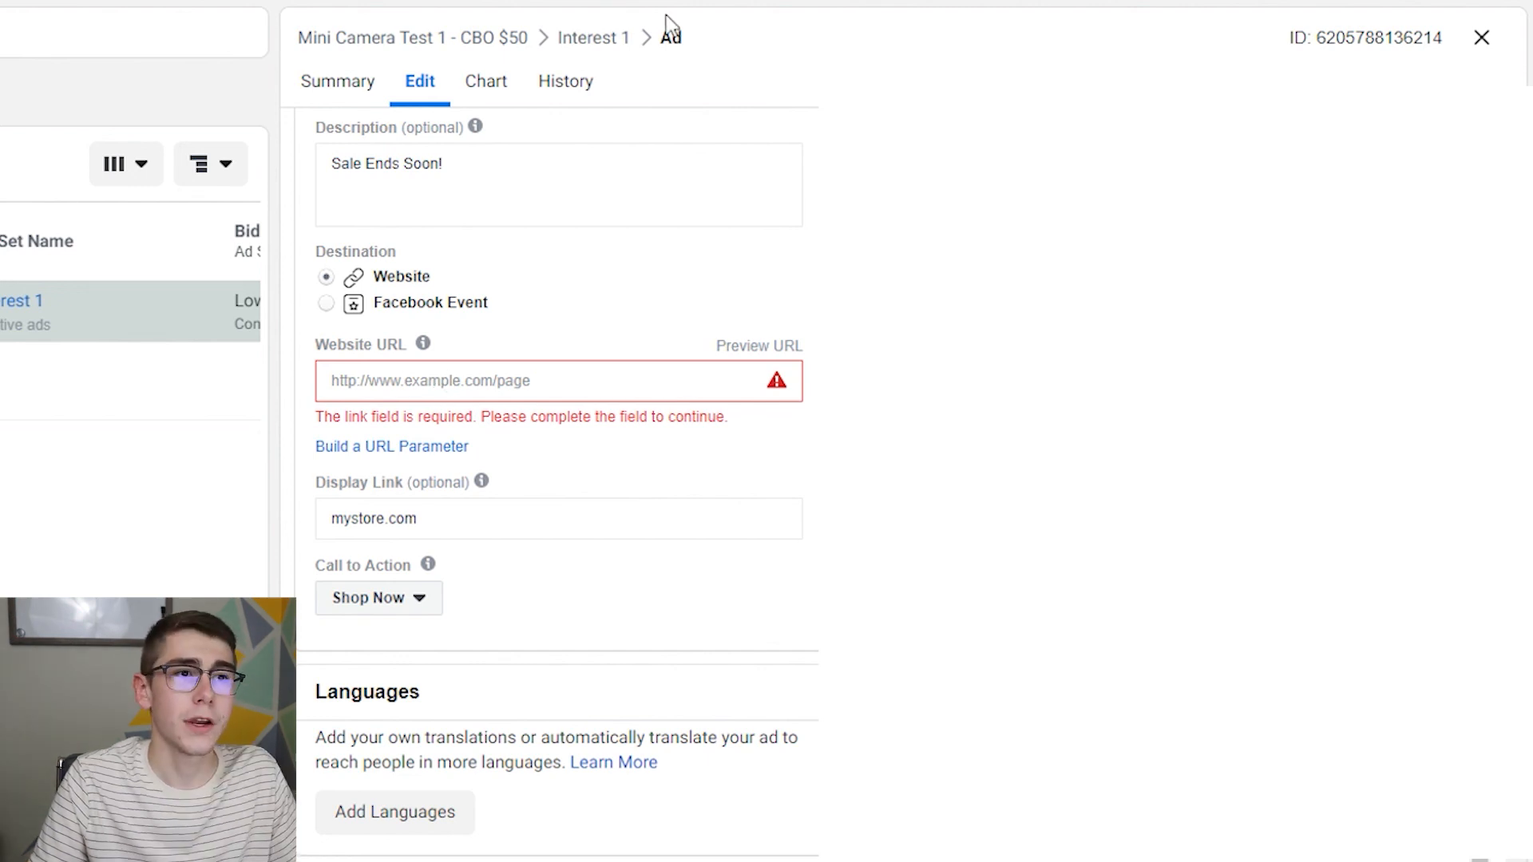
Step: Return to the Interest 1 ad set and rename it Home Security
{"action": "left_click", "coordinate": [620, 41]}
{"action": "left_click_drag", "start_coordinate": [551, 161], "coordinate": [452, 166]}
{"action": "type", "text": "Hom"}
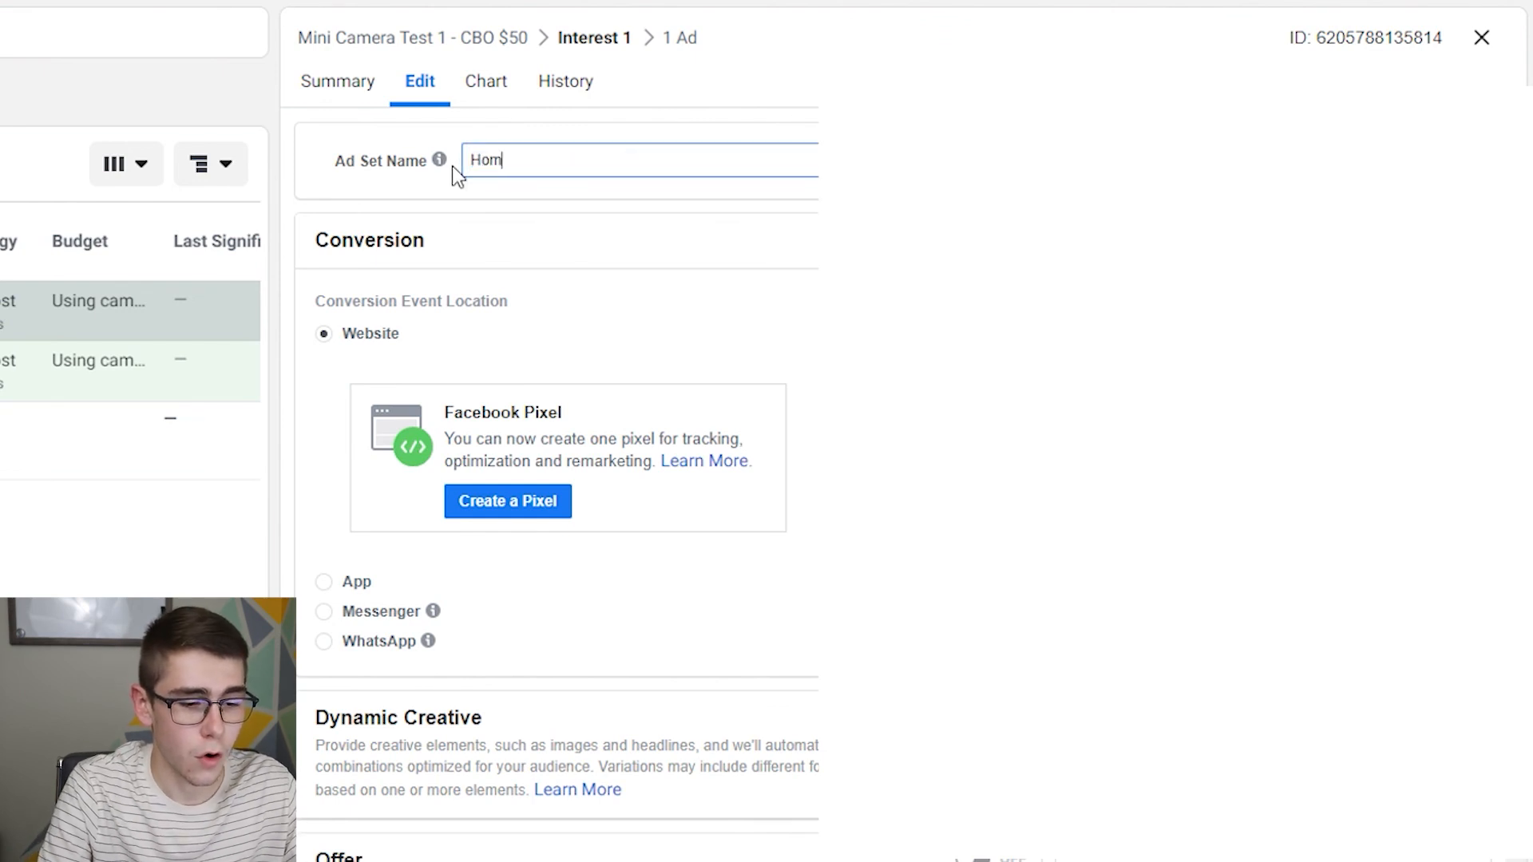
{"action": "type", "text": "e Security"}
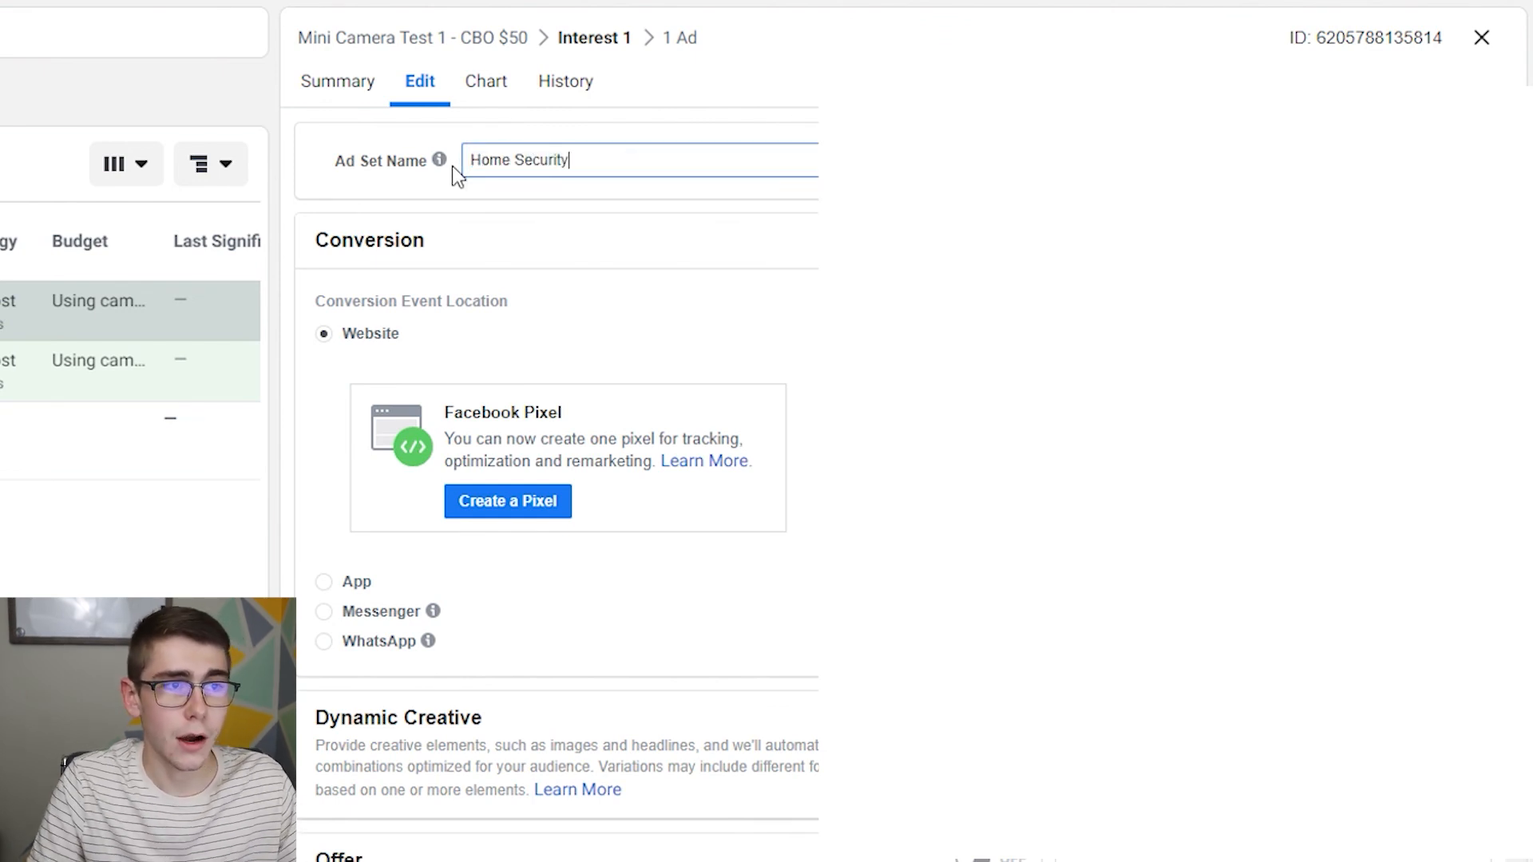
{"action": "left_click", "coordinate": [507, 248]}
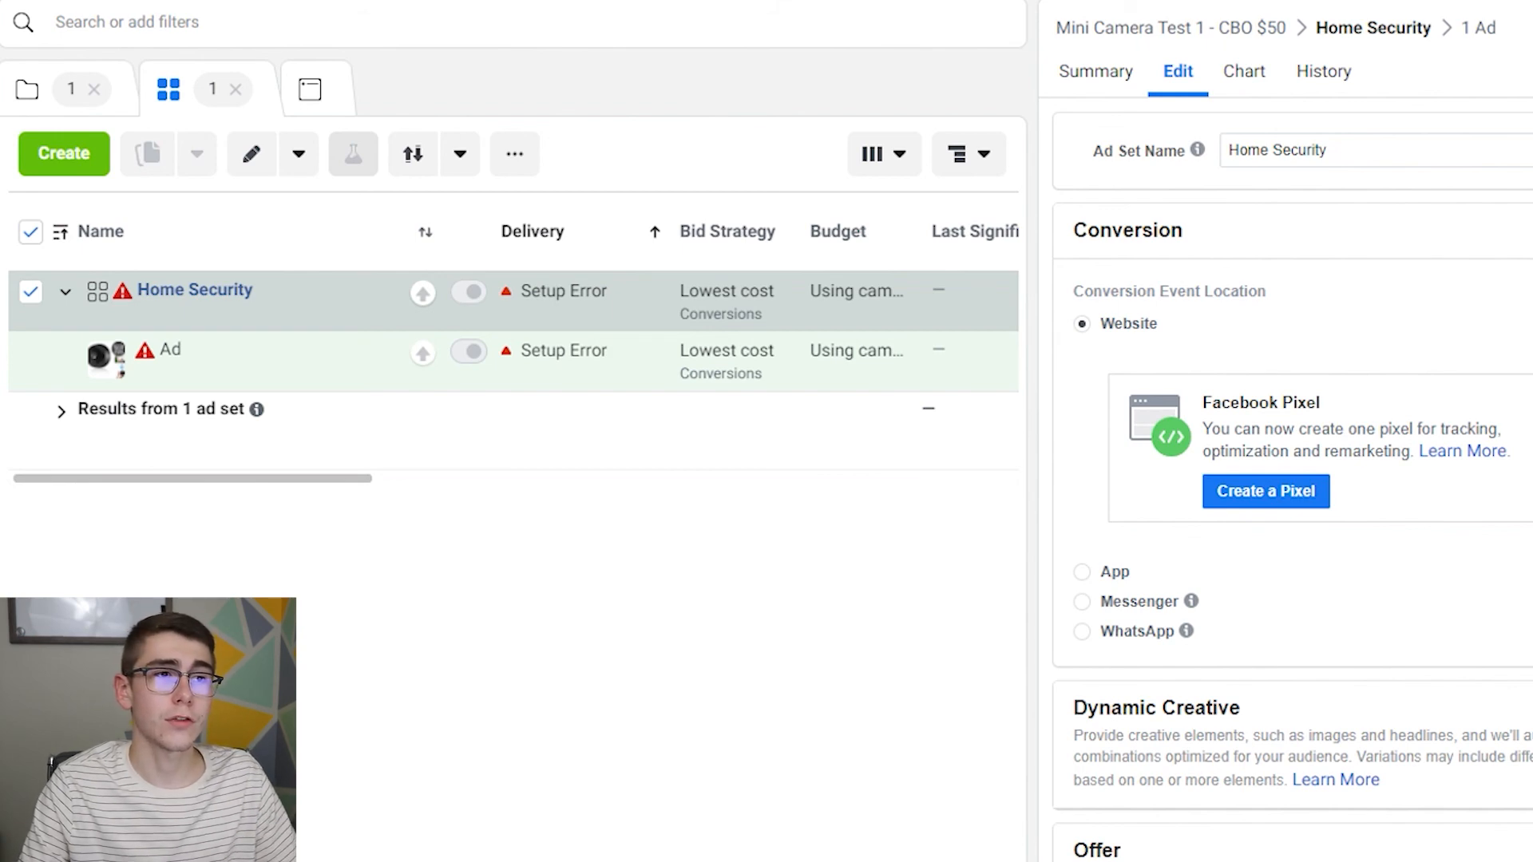
Step: Examine the Home Security ad set's detailed targeting and the suggestions for additional interests to include
{"action": "scroll", "coordinate": [1521, 503], "scroll_direction": "down", "scroll_amount": 9}
{"action": "scroll", "coordinate": [1522, 503], "scroll_direction": "down", "scroll_amount": 10}
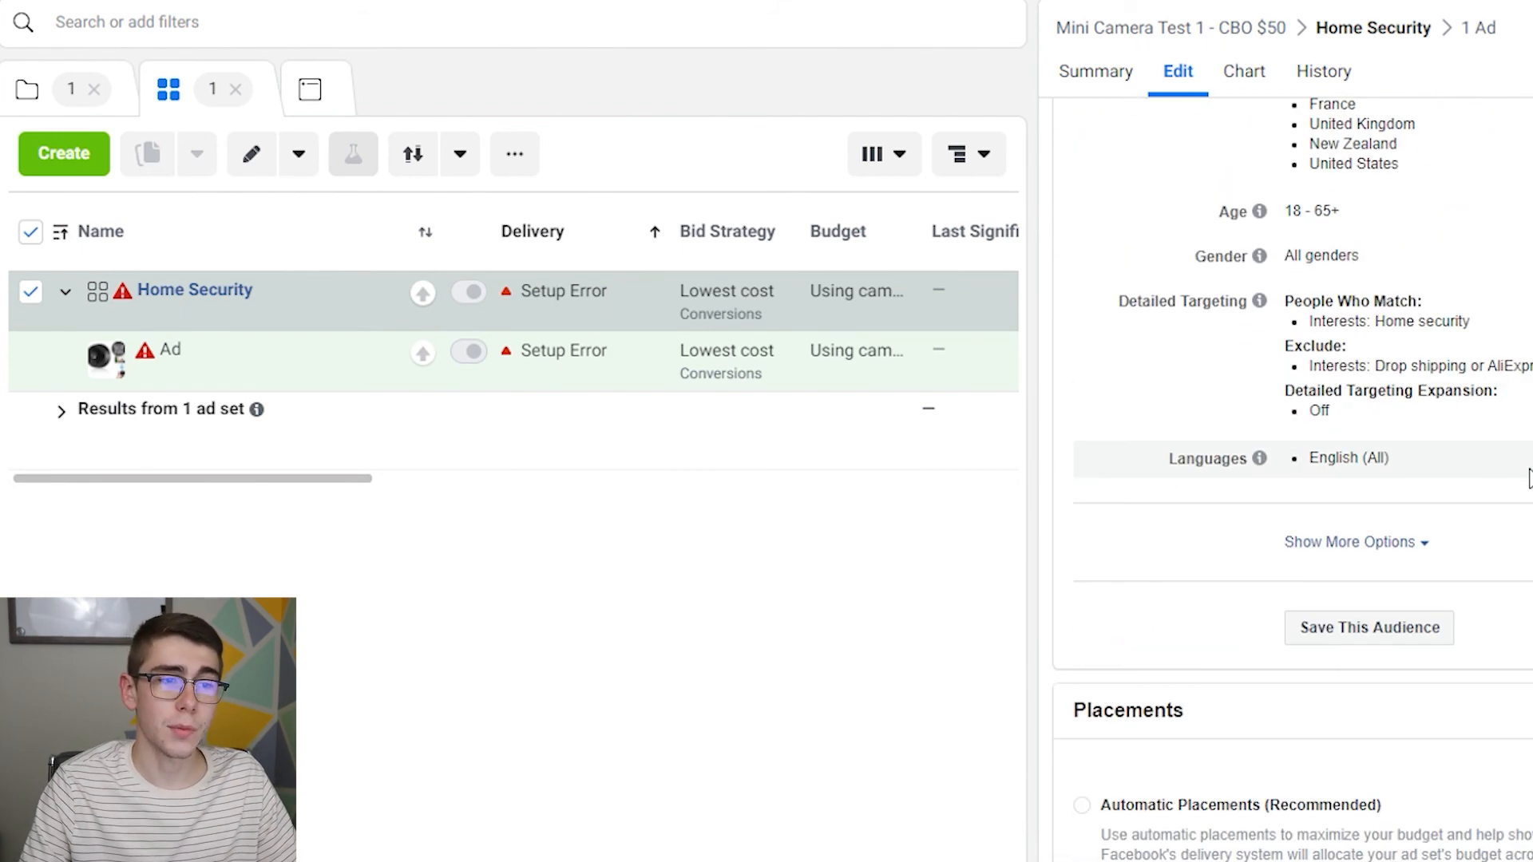
{"action": "scroll", "coordinate": [1485, 435], "scroll_direction": "up", "scroll_amount": 2}
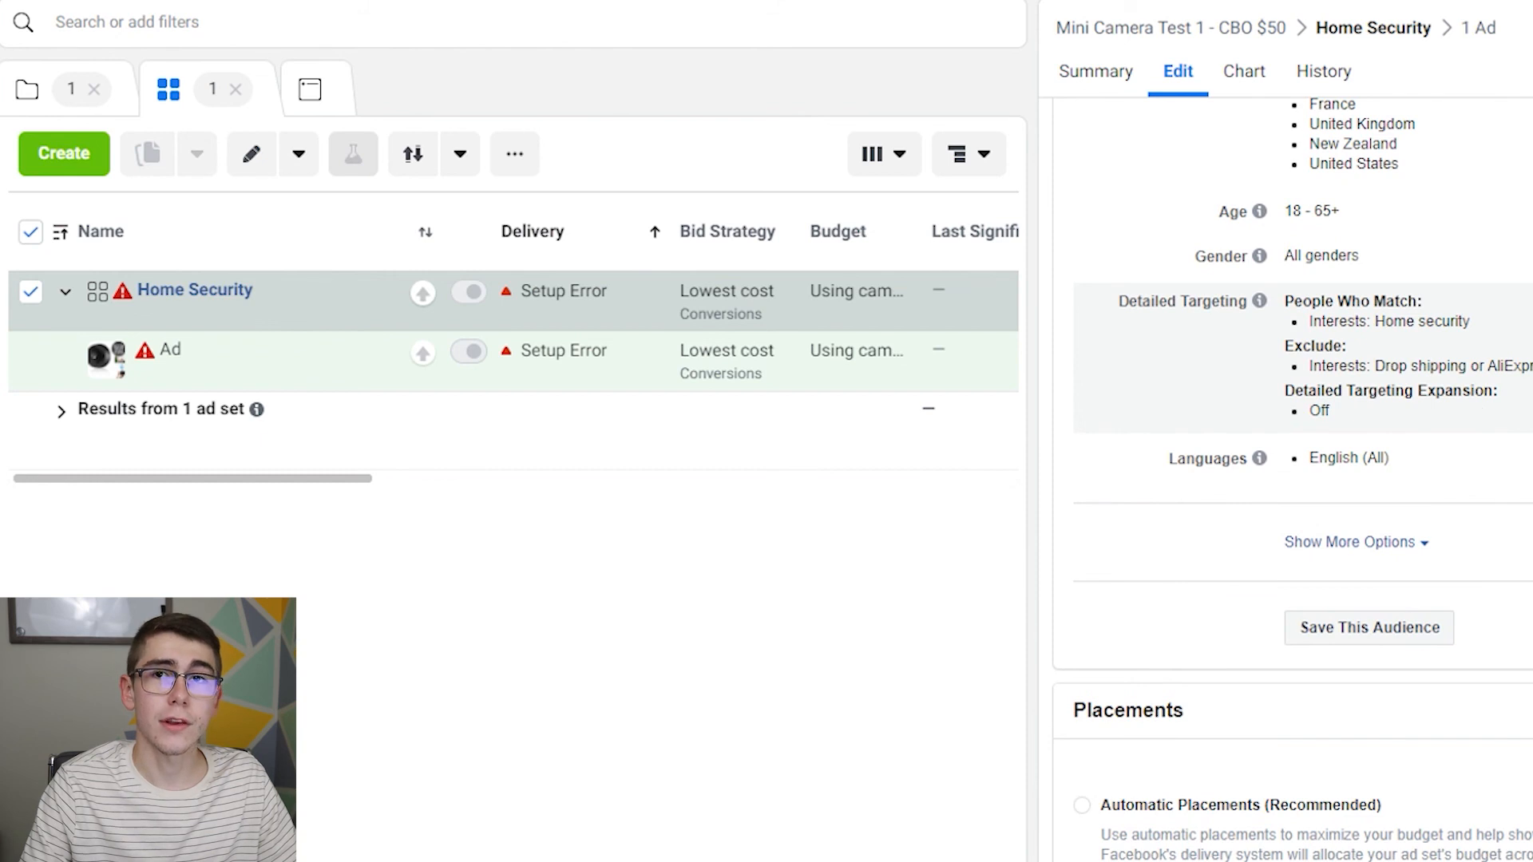
{"action": "left_click", "coordinate": [1517, 358]}
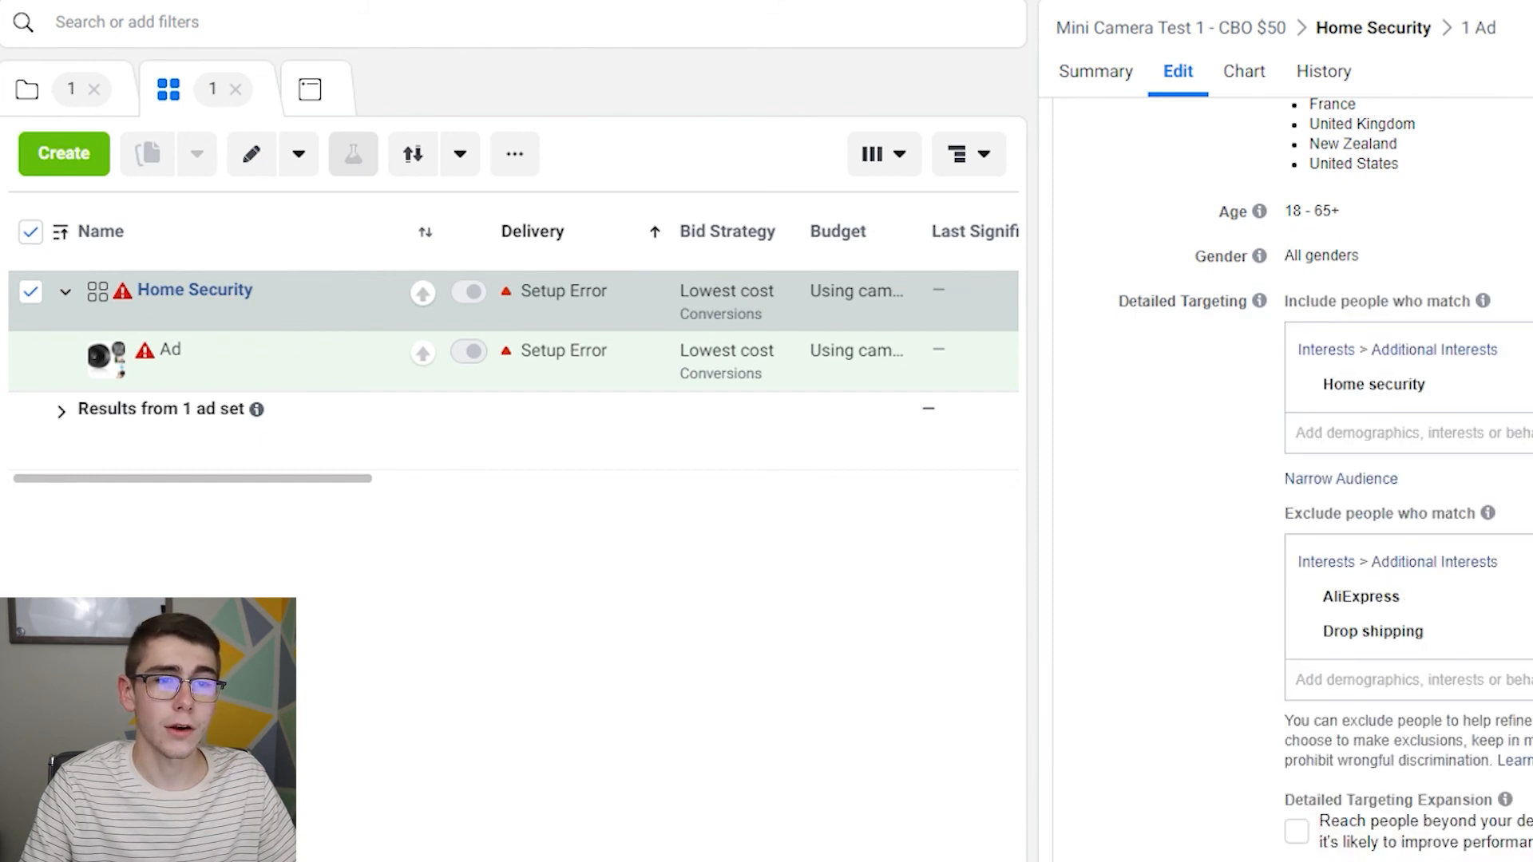
{"action": "left_click", "coordinate": [1525, 433]}
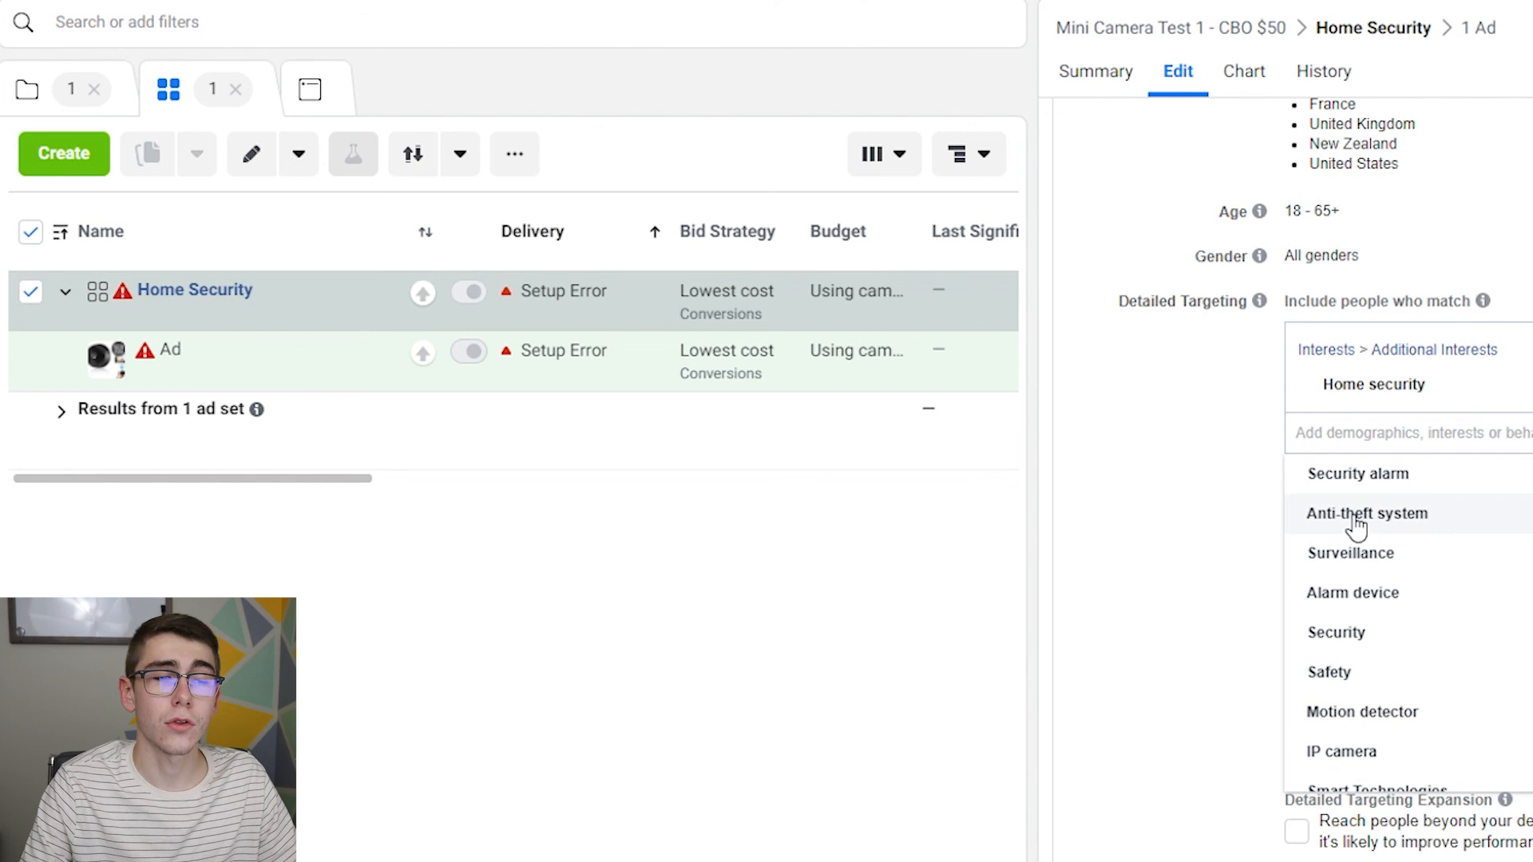
{"action": "left_click", "coordinate": [1155, 463]}
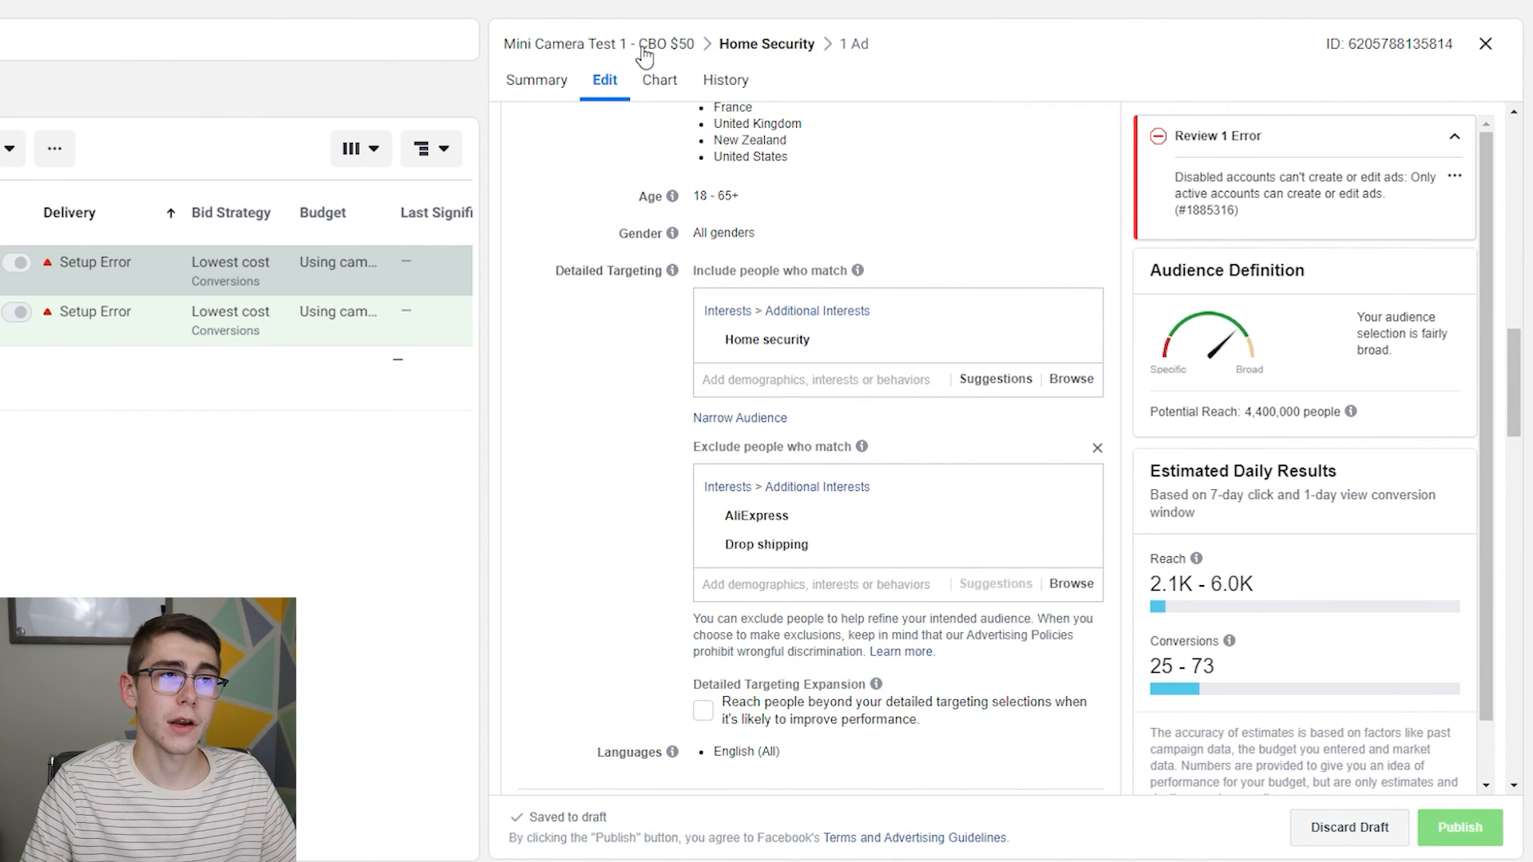
Step: Return to the Mini Camera Test 1 - CBO $50 campaign settings and check whether the campaign can be published
{"action": "left_click", "coordinate": [1229, 32]}
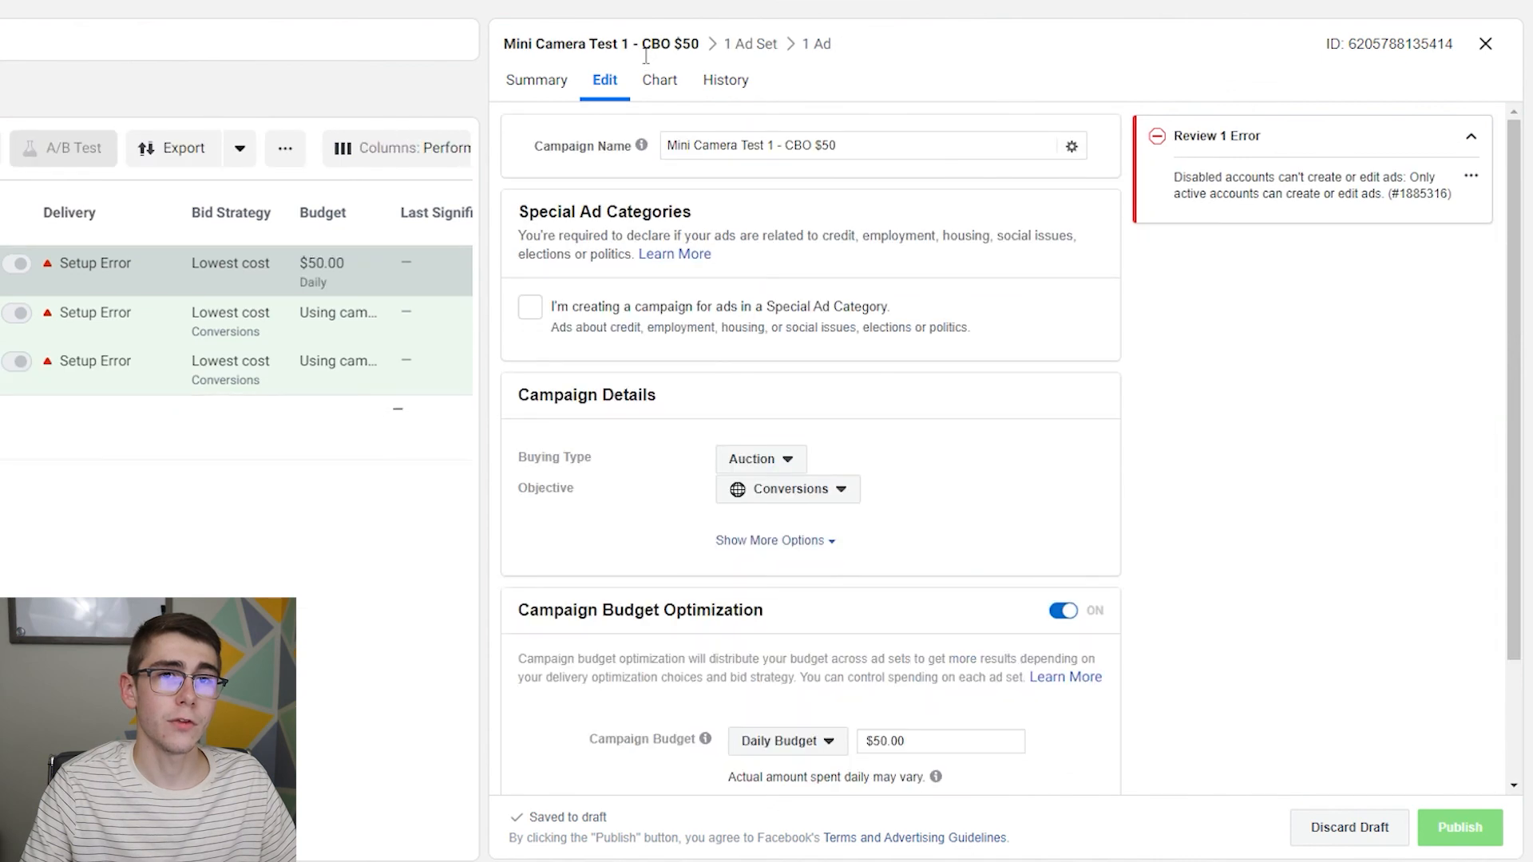
{"action": "mouse_move", "coordinate": [1465, 829]}
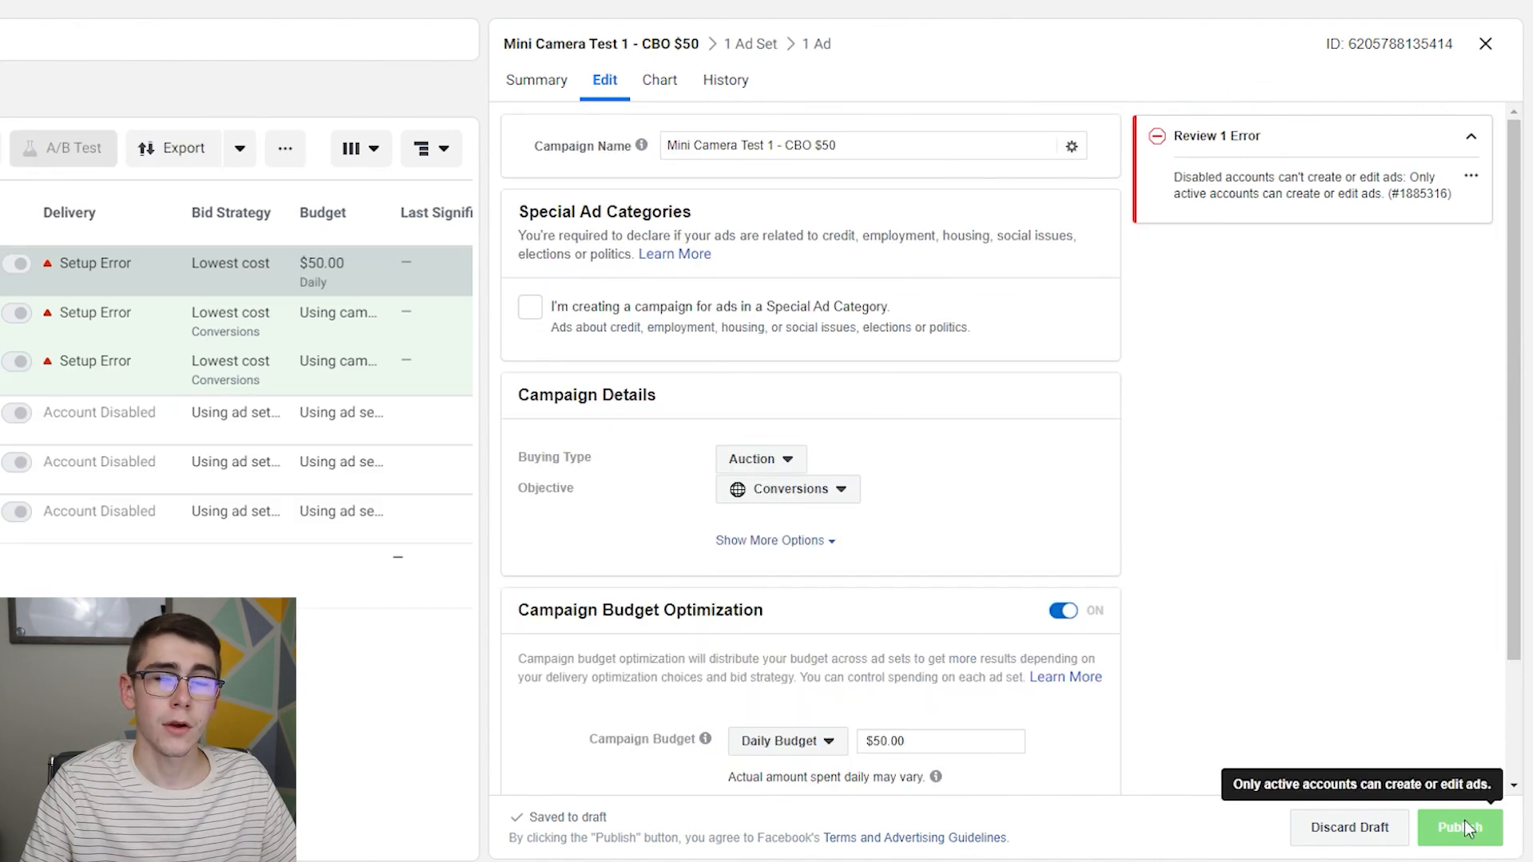